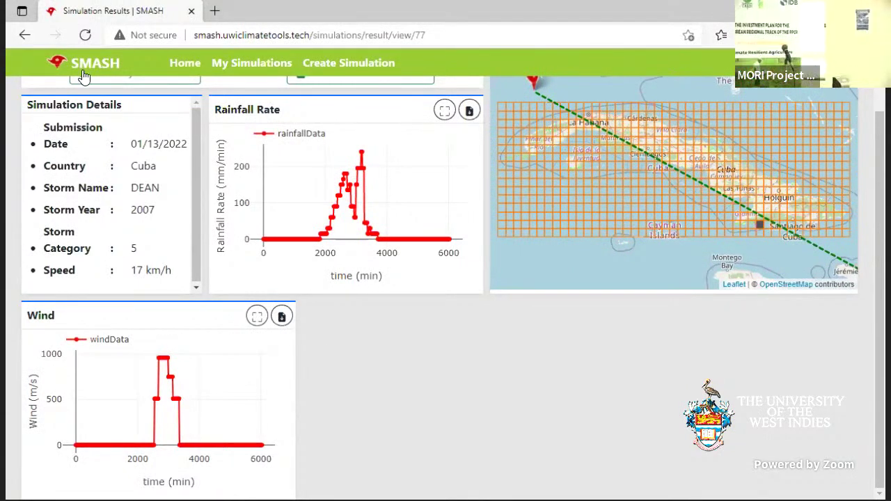
Step: Start a new storm simulation for Jamaica based on the storm DEAN, 2007
left_click(352, 64)
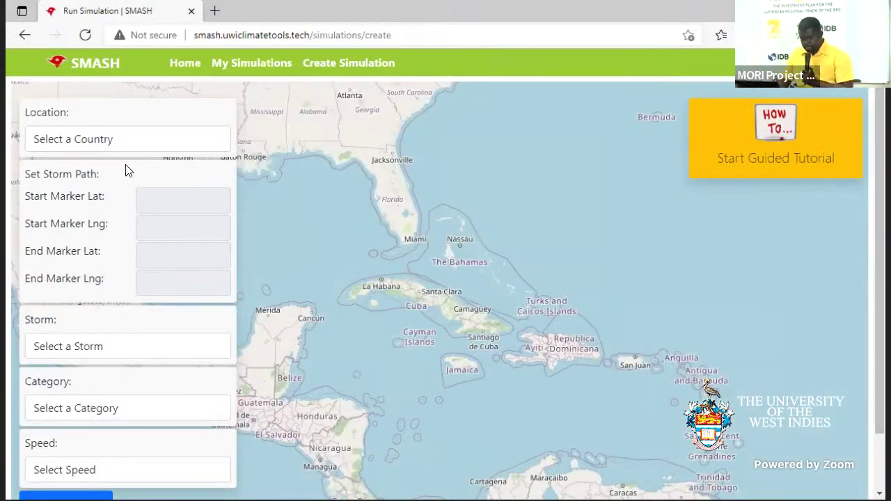
left_click(137, 143)
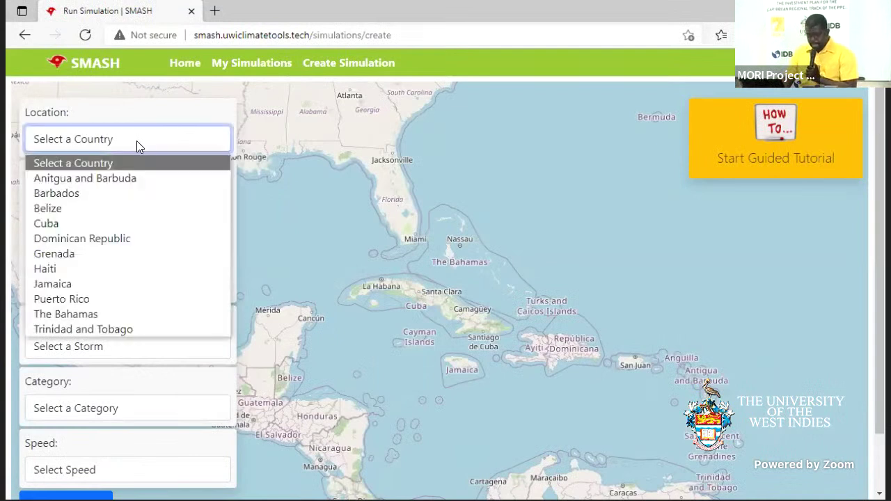
left_click(108, 283)
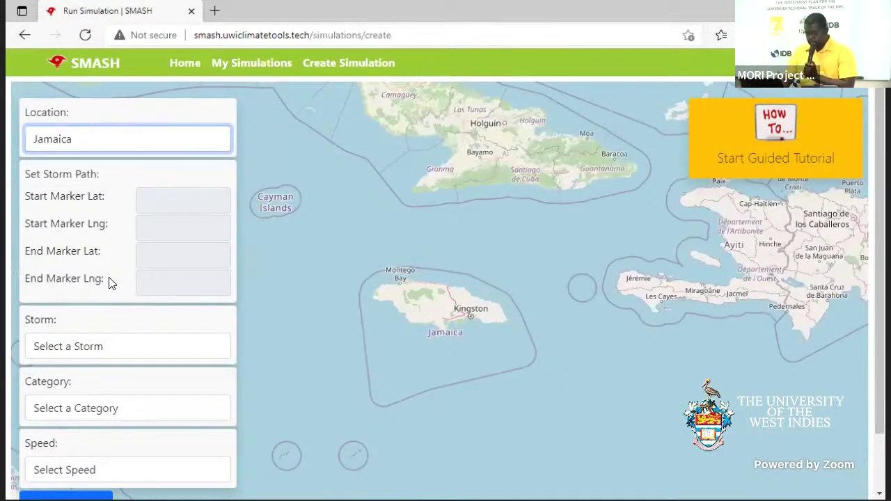
left_click(122, 350)
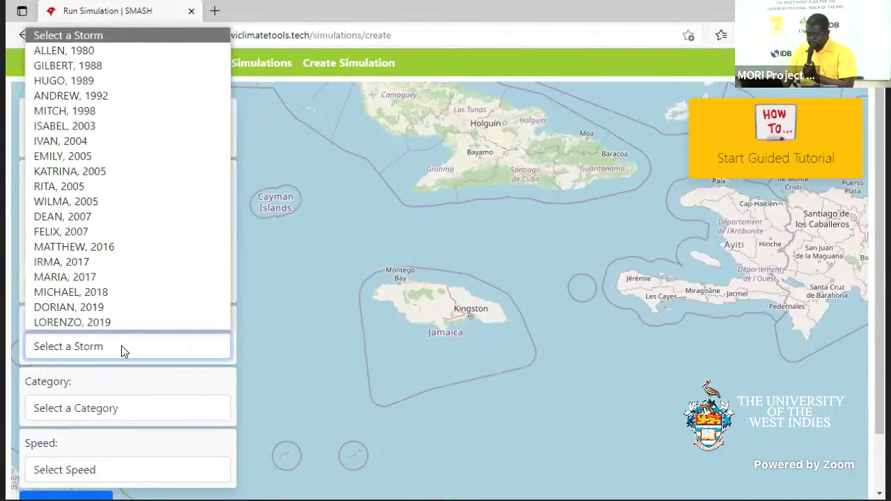
left_click(64, 217)
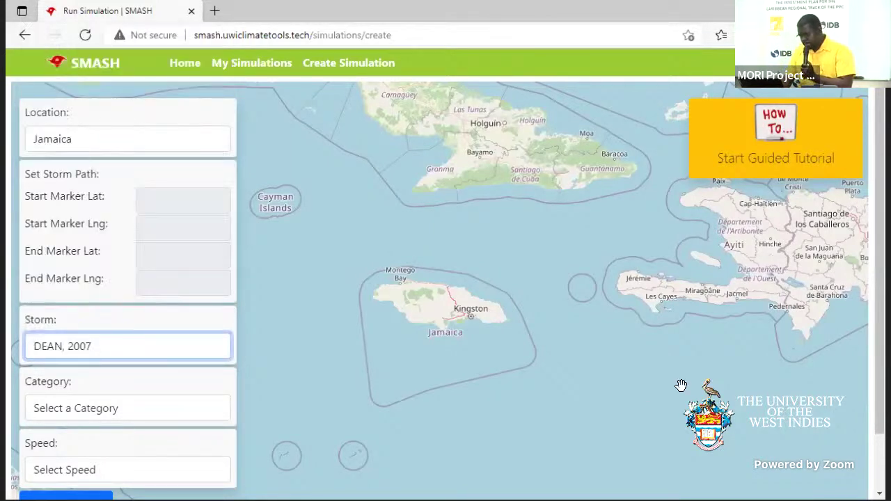
Step: Set the storm path across Jamaica from about 17.06, -75.70 southeast of the island to about 18.76, -78.56 northwest of it
left_click(527, 361)
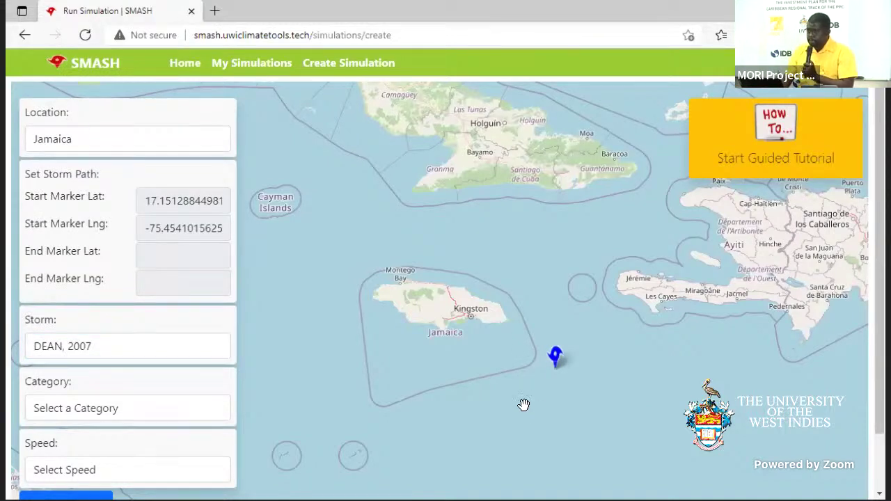
left_click(342, 243)
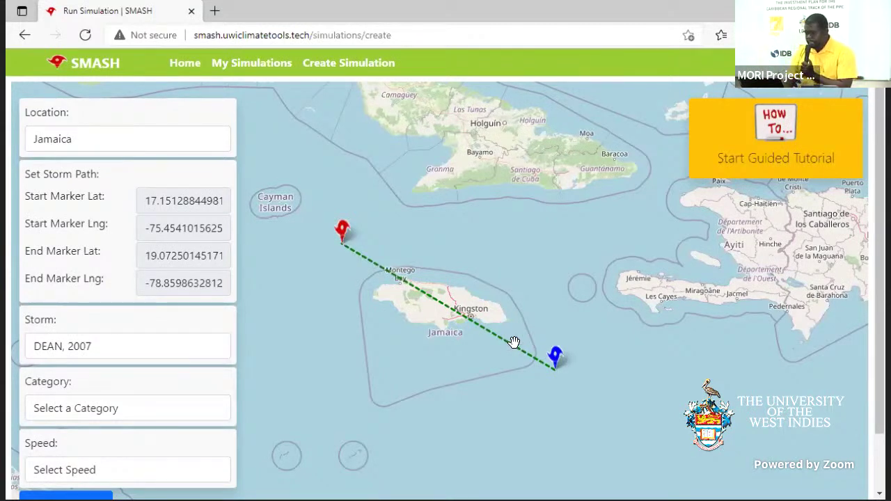
left_click(537, 373)
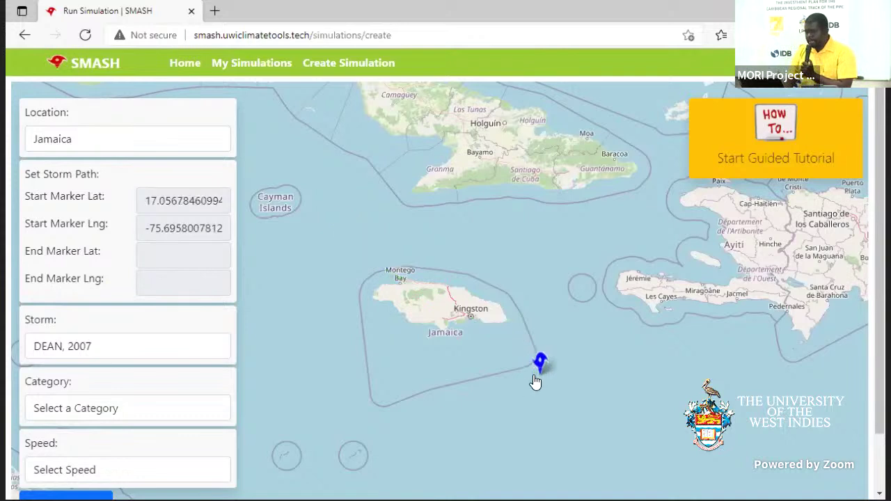
left_click(359, 263)
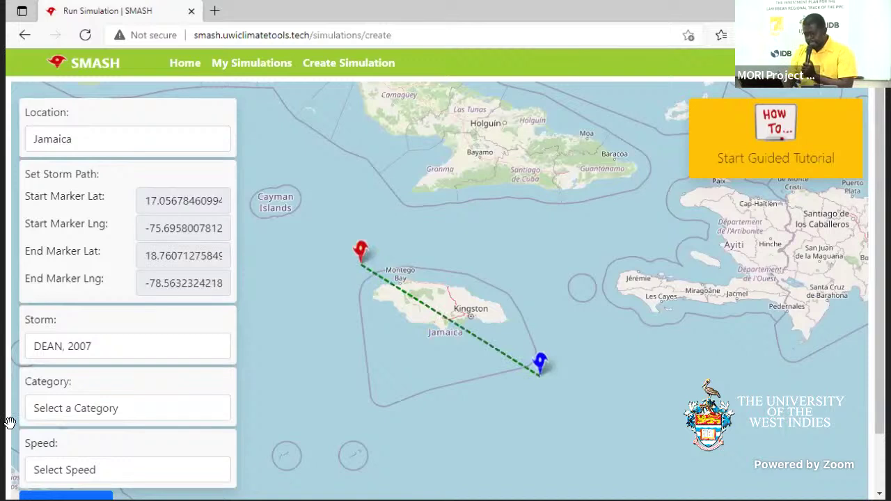
Step: Set the storm to Category 5 with a speed of 25 km/h and submit the simulation
left_click(76, 411)
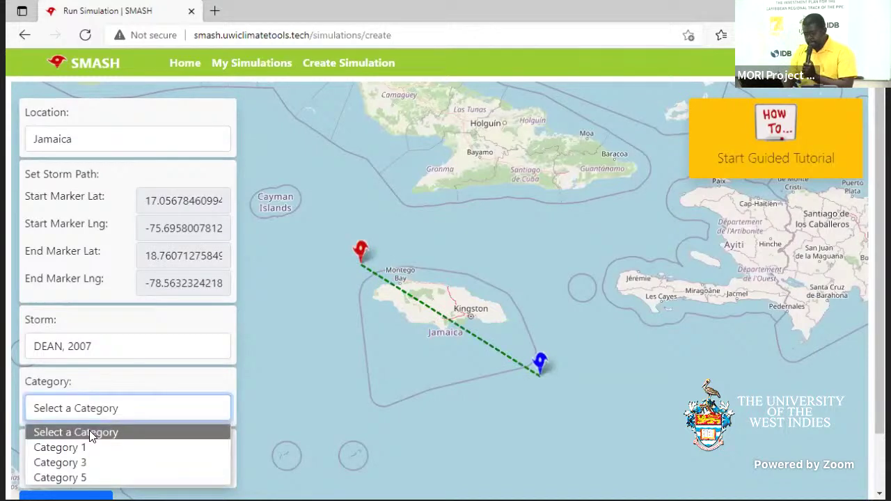
left_click(91, 468)
left_click(91, 468)
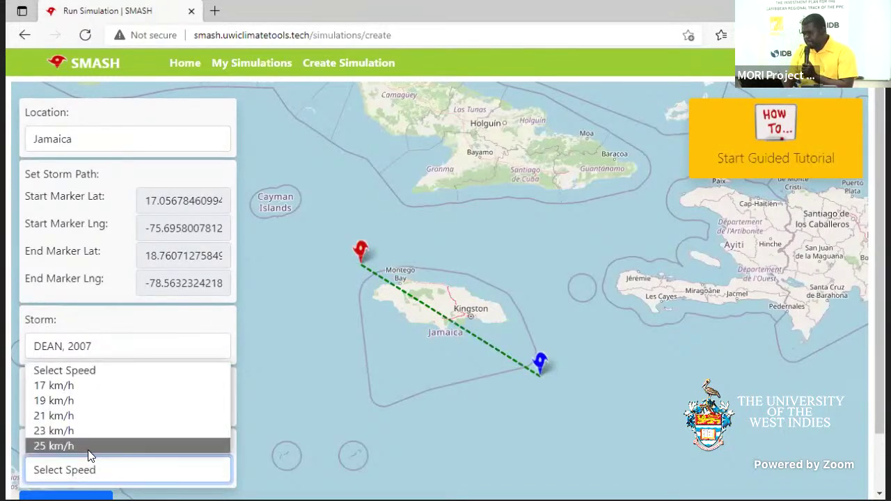
left_click(88, 450)
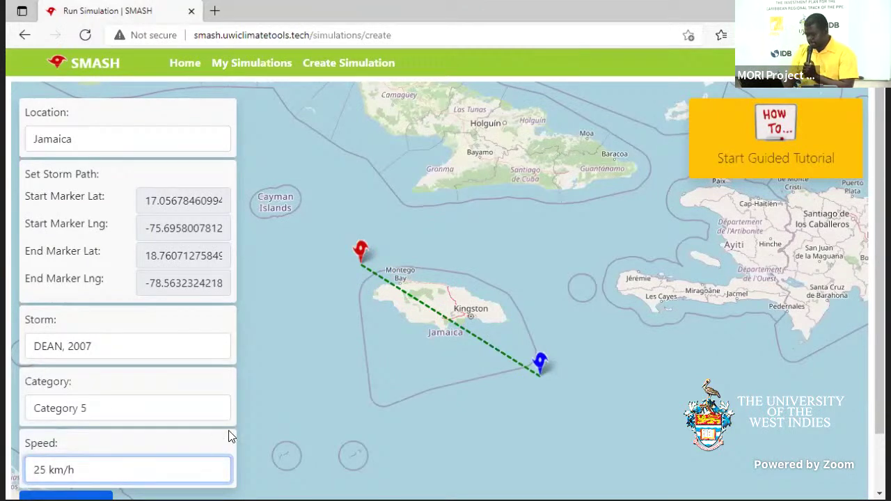
scroll(262, 420, "down", 2)
scroll(356, 420, "up", 1)
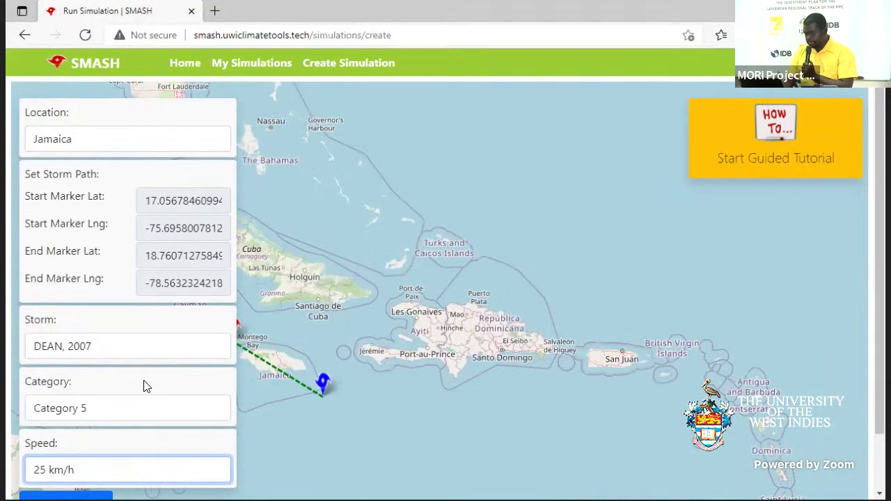
scroll(104, 417, "down", 1)
left_click(71, 448)
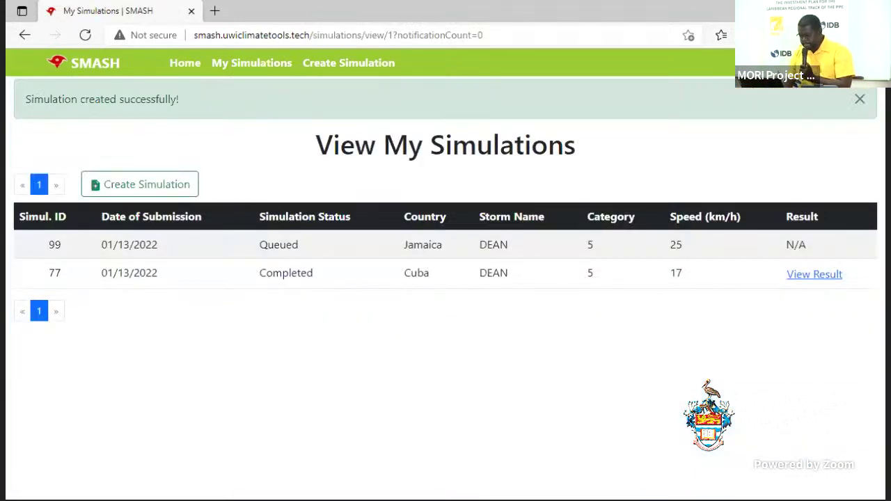
Step: Open the Jamaica simulation's result from the simulations list and examine its rainfall rate and wind charts
left_click(244, 64)
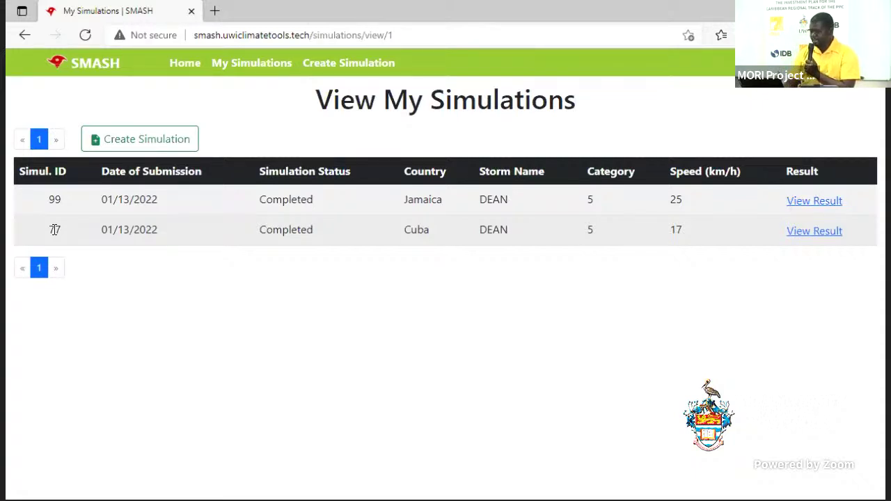
left_click(807, 203)
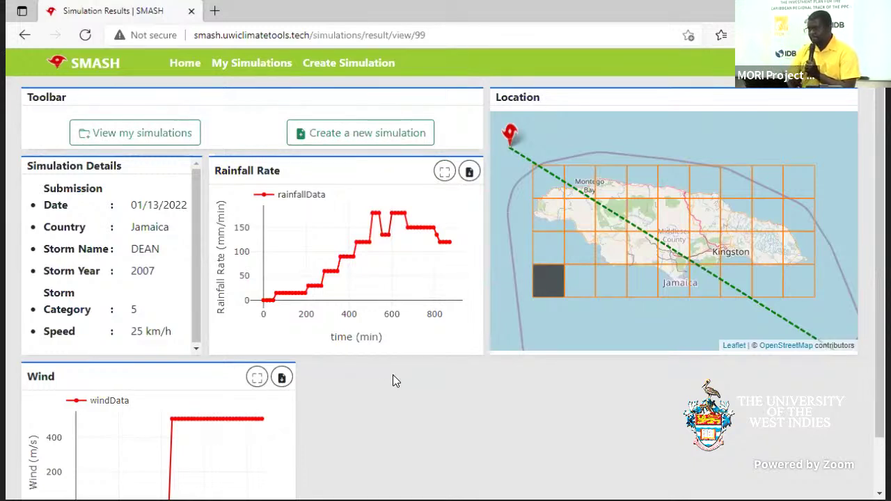
mouse_move(276, 300)
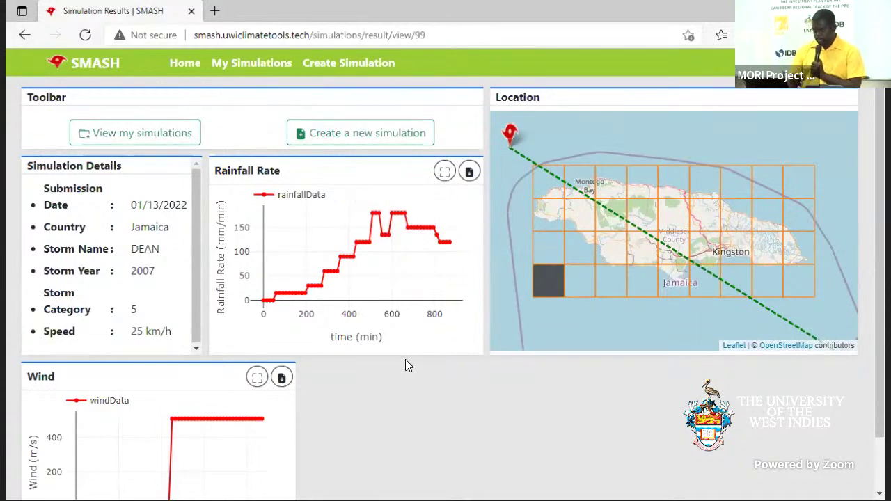
scroll(405, 362, "down", 1)
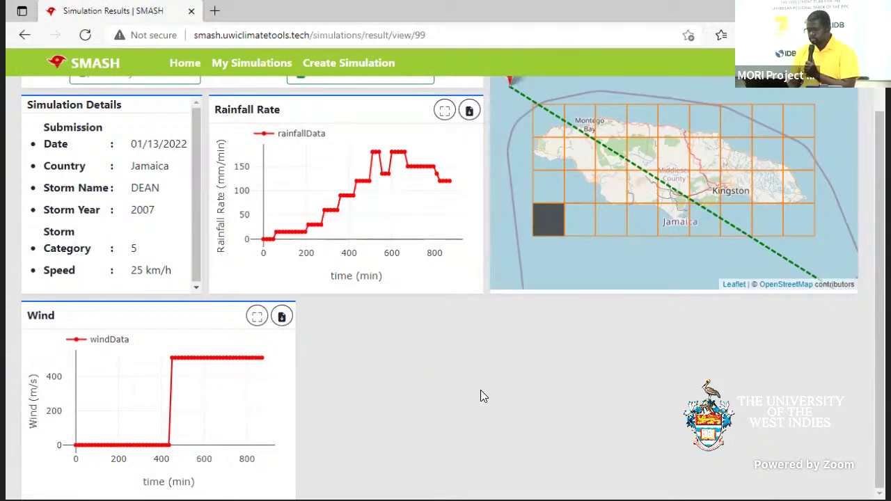
scroll(484, 396, "up", 1)
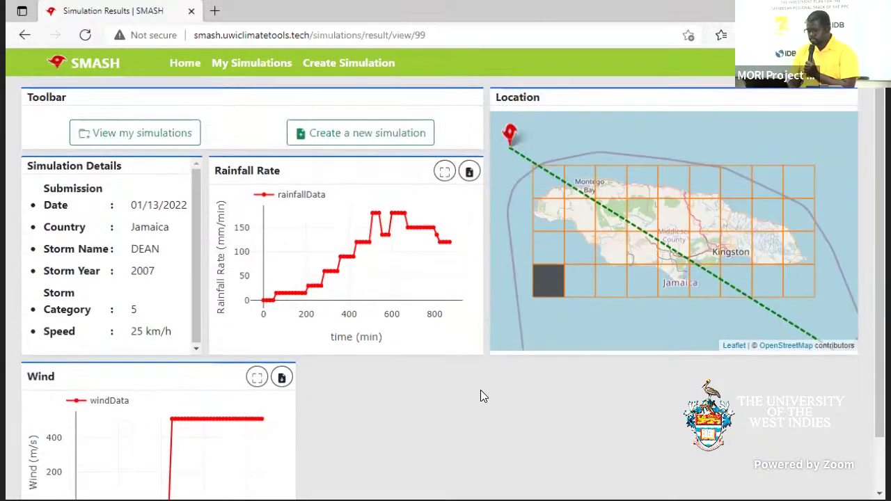
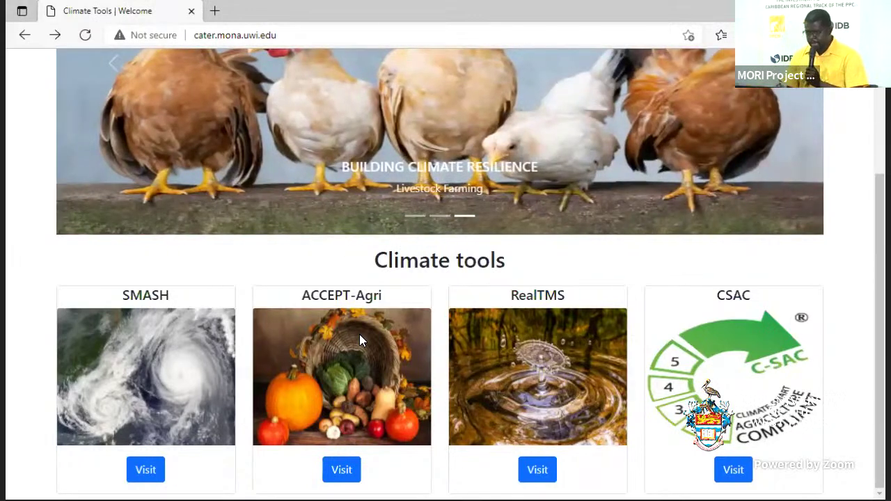
Step: Visit RealTMS from the climate tools page and connect to it with Auth0
left_click(542, 473)
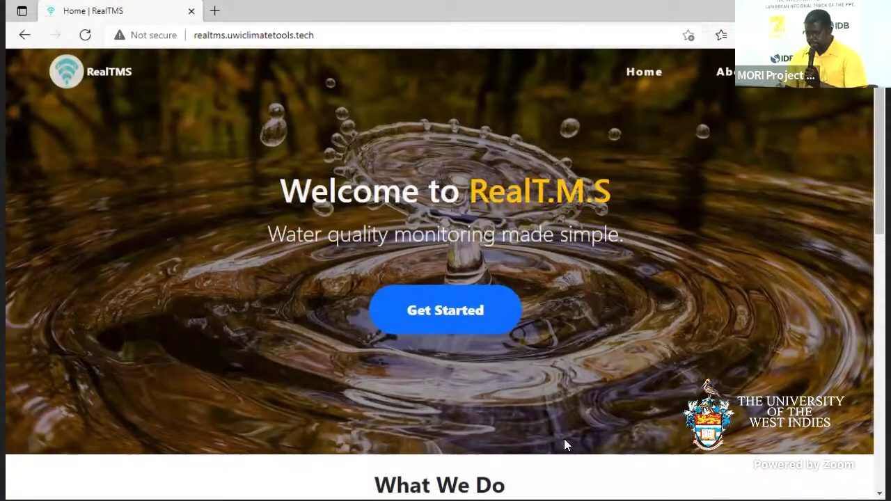
left_click(436, 310)
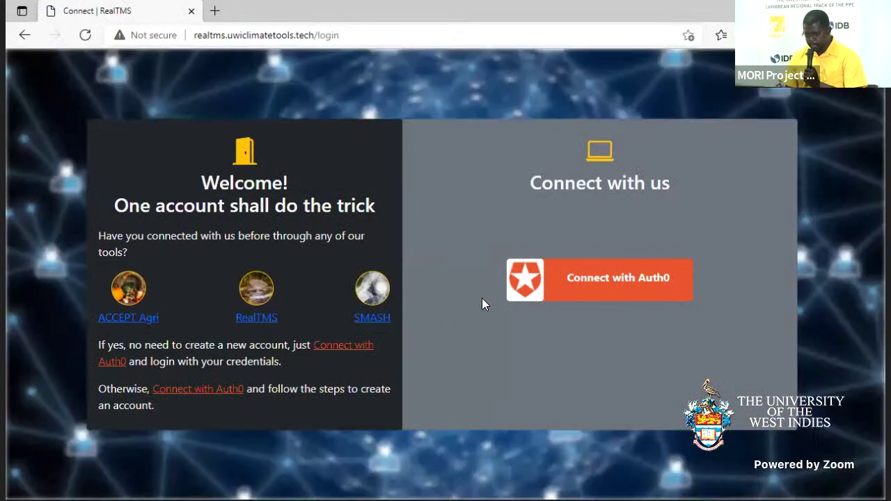
left_click(606, 295)
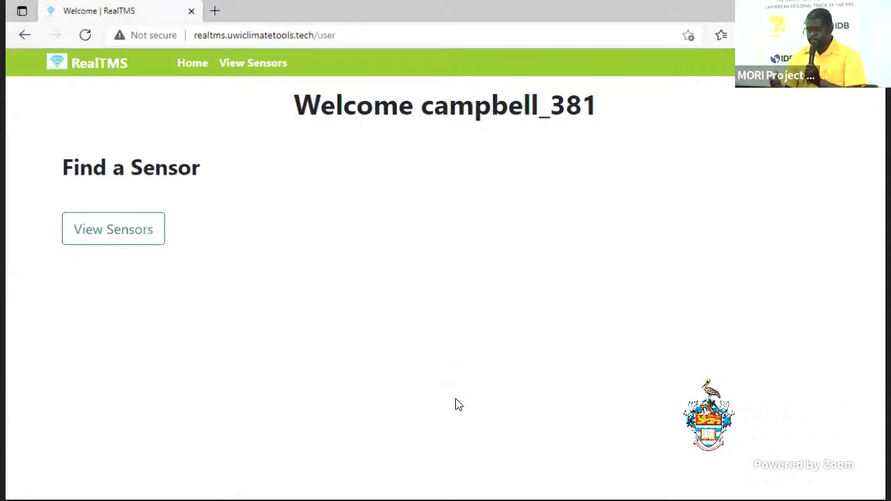
Step: Open the live dashboard of the UWI sensor near Kingston from the sensor map
left_click(115, 244)
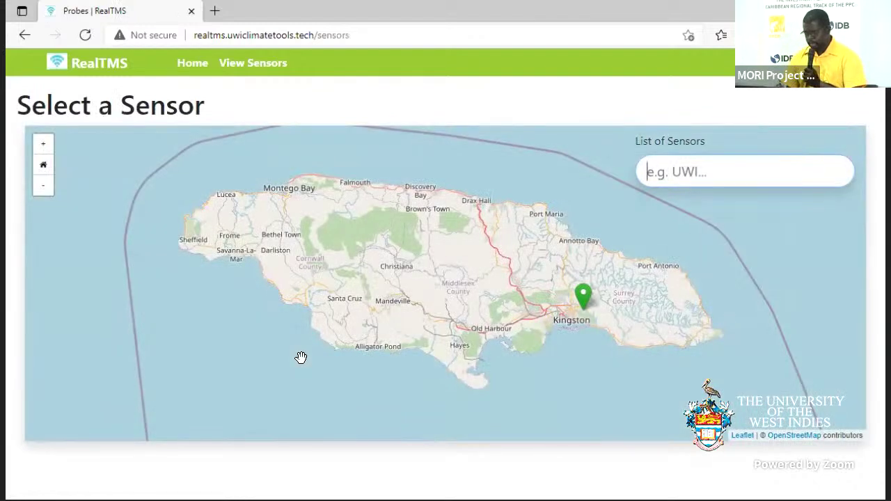
left_click(582, 298)
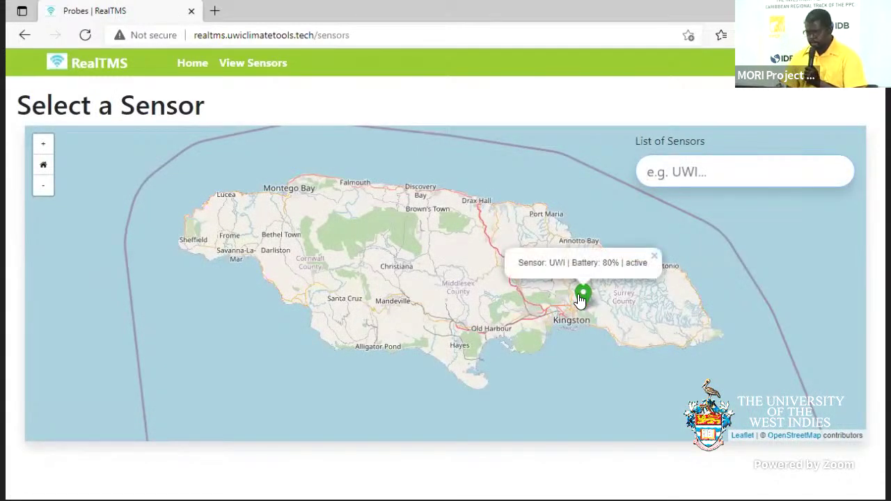
left_click(584, 296)
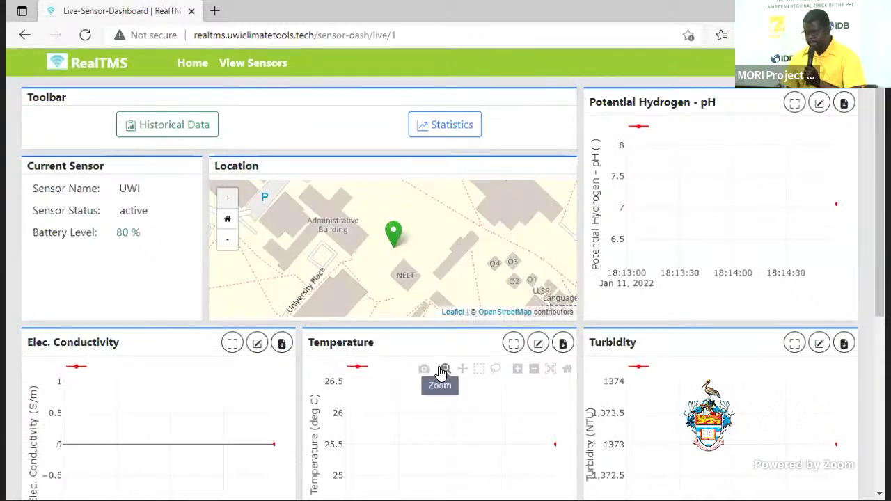
Step: Examine the UWI sensor's status, location and live charts for pH, electrical conductivity, temperature, turbidity and dissolved oxygen
scroll(440, 372, "down", 1)
scroll(439, 368, "up", 1)
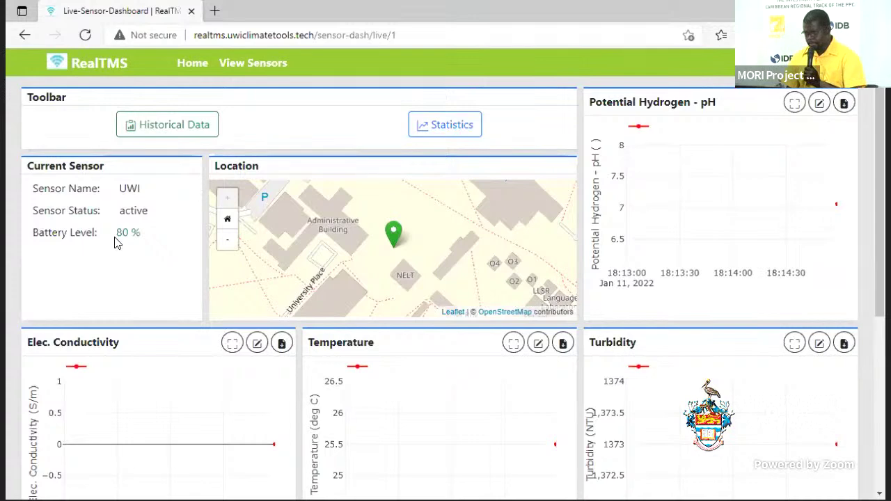
scroll(116, 242, "down", 1)
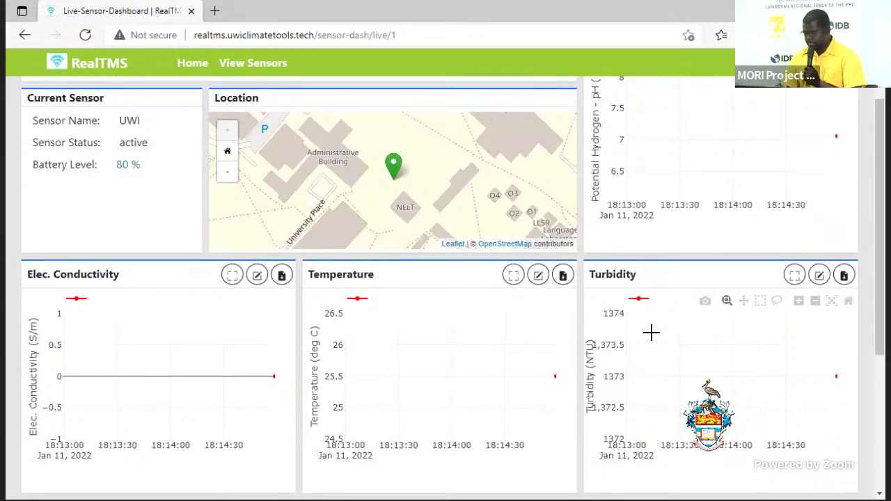
scroll(515, 342, "up", 1)
left_click(514, 342)
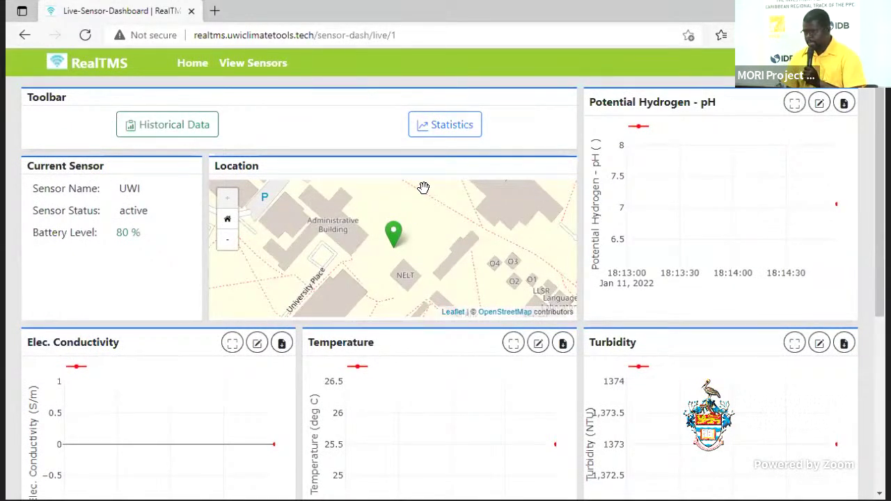
scroll(470, 266, "down", 1)
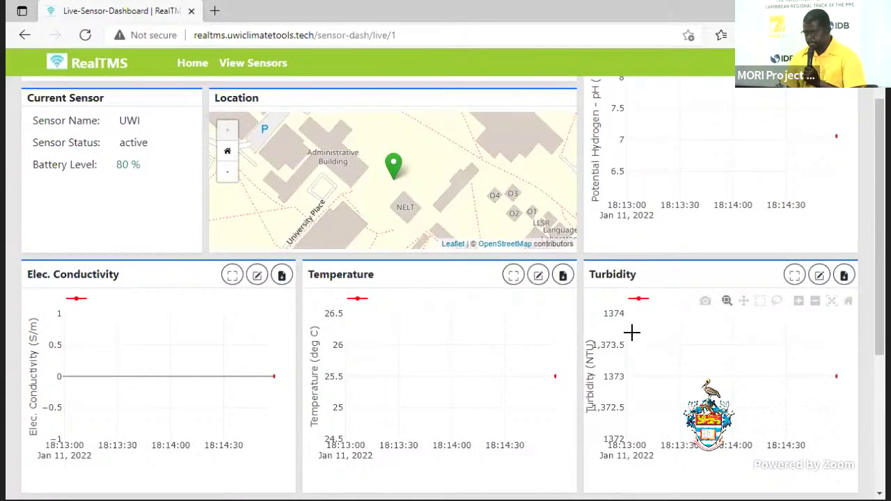
scroll(632, 333, "down", 3)
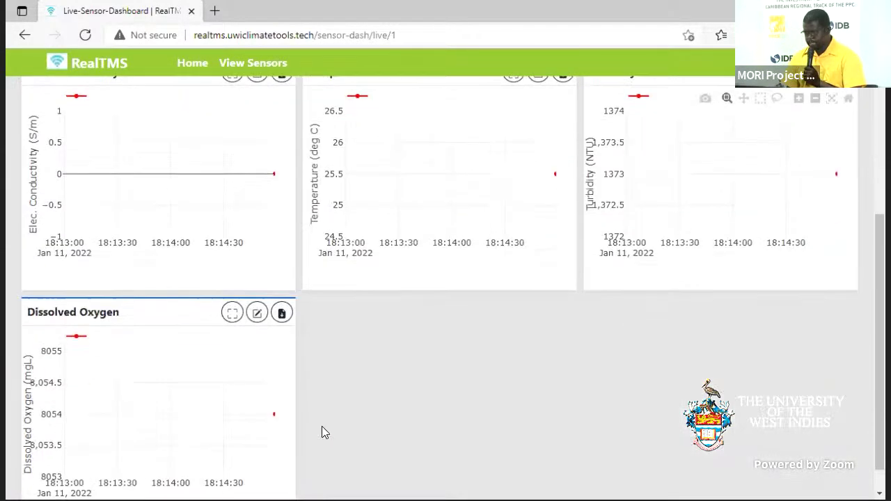
scroll(219, 392, "down", 1)
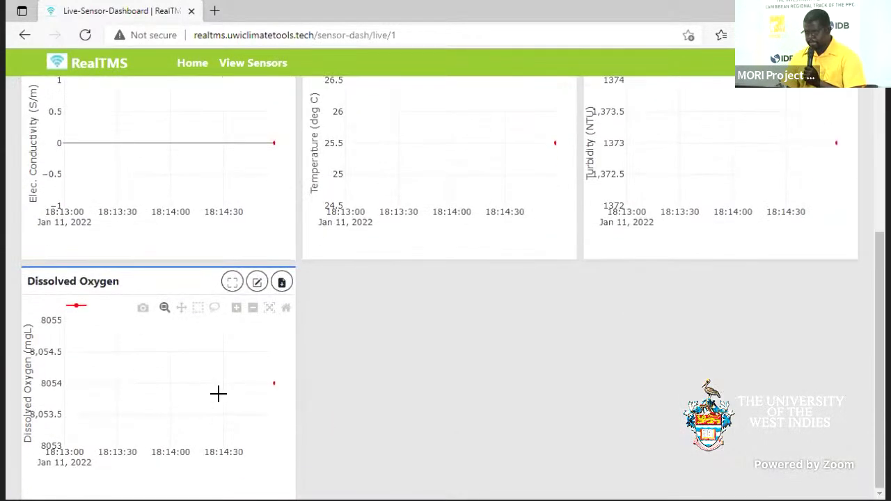
scroll(219, 392, "up", 4)
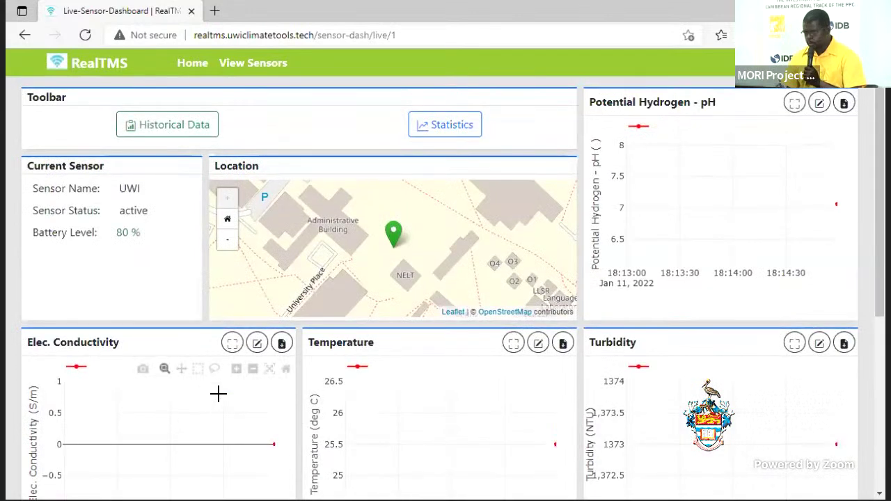
scroll(513, 332, "down", 2)
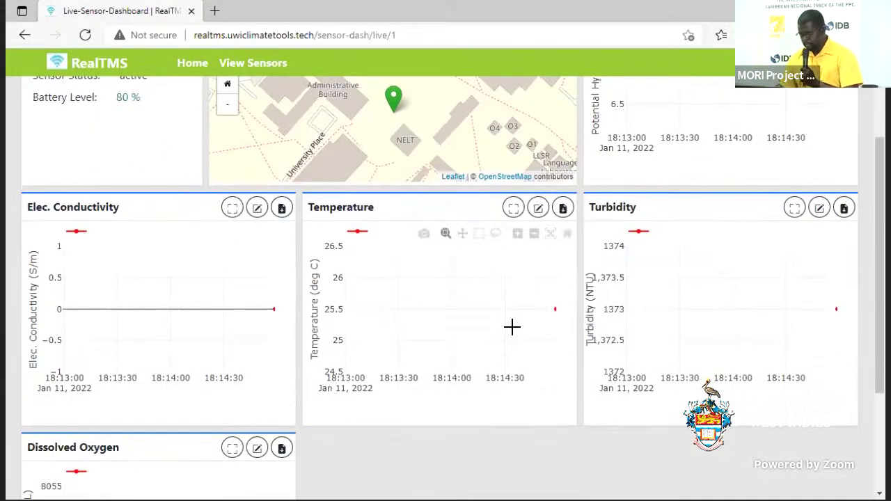
scroll(512, 327, "up", 2)
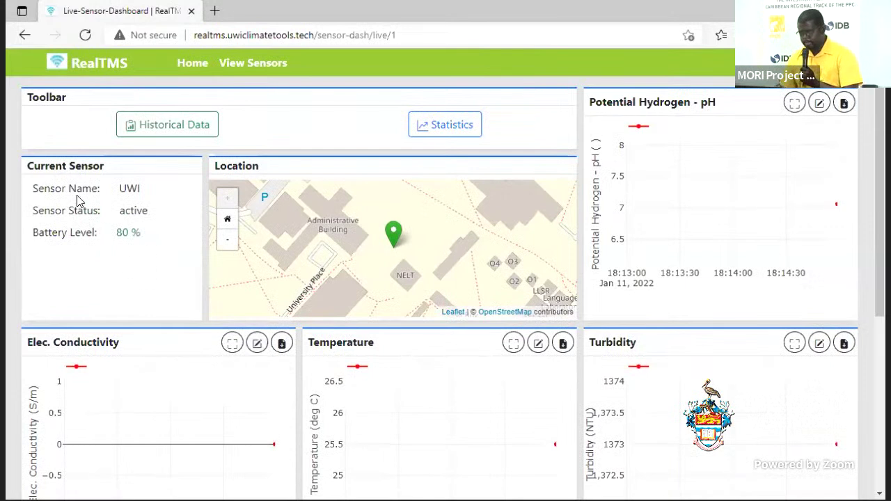
Step: Try to open the UWI sensor's statistics and historical data
left_click(454, 135)
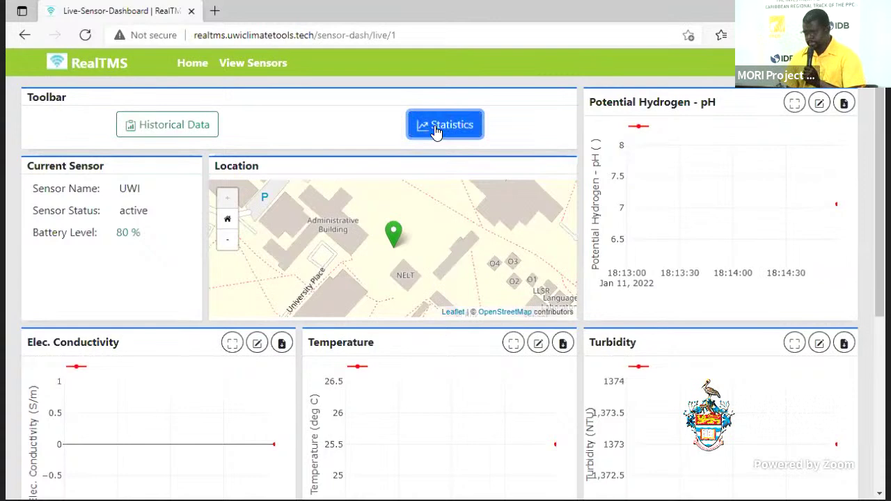
left_click(144, 127)
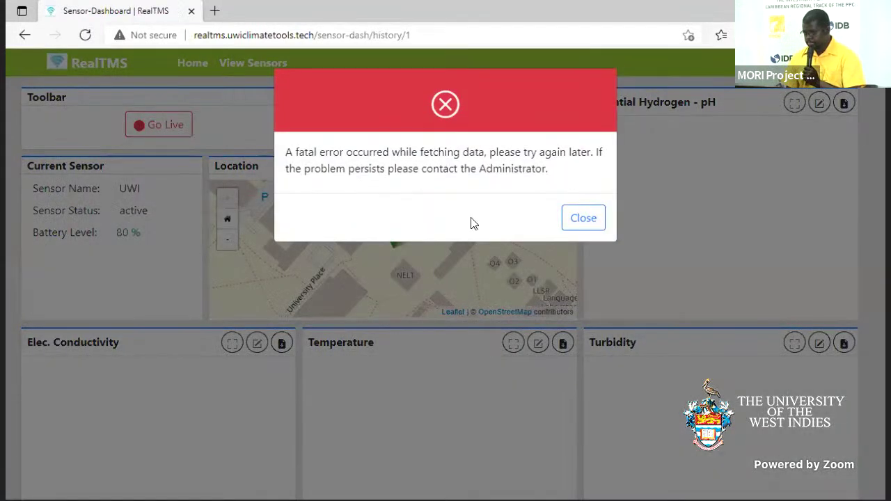
left_click(577, 224)
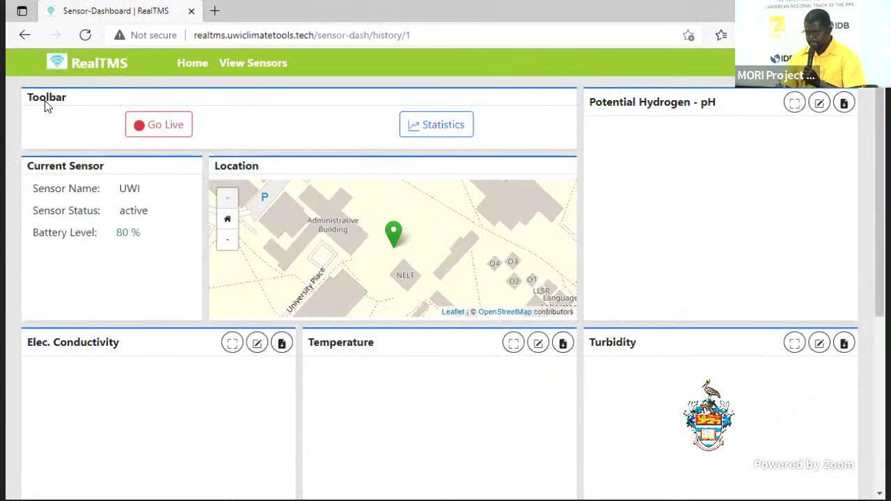
Step: Reopen the UWI sensor's live dashboard from the sensor map, using the marker near Kingston
left_click(235, 75)
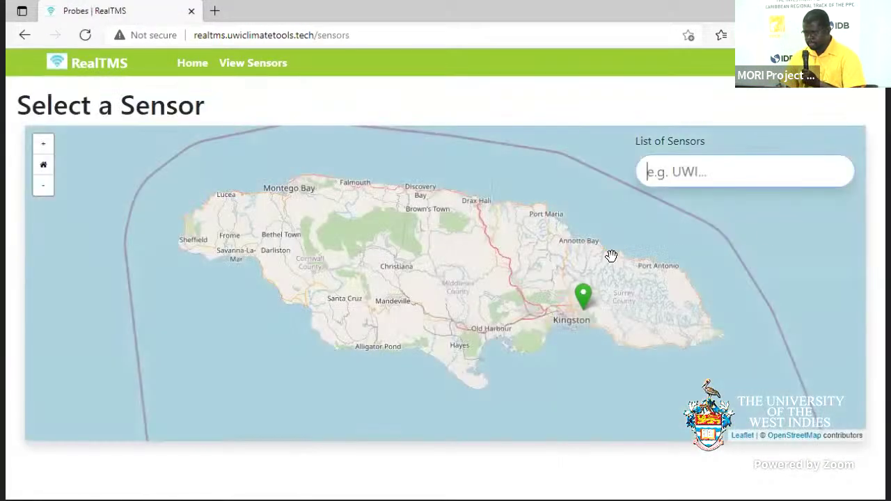
left_click(585, 297)
left_click(585, 296)
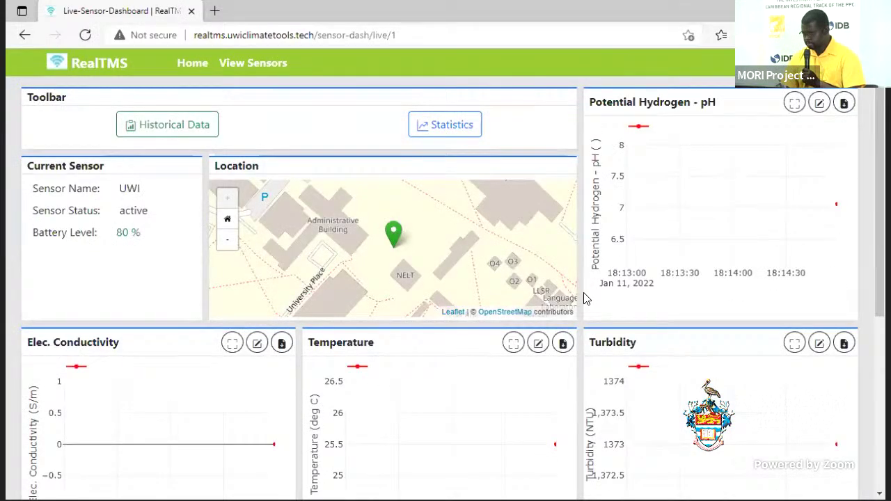
Step: Examine the updating live charts for pH, electrical conductivity, temperature, turbidity and dissolved oxygen on the UWI sensor's dashboard
scroll(585, 298, "down", 4)
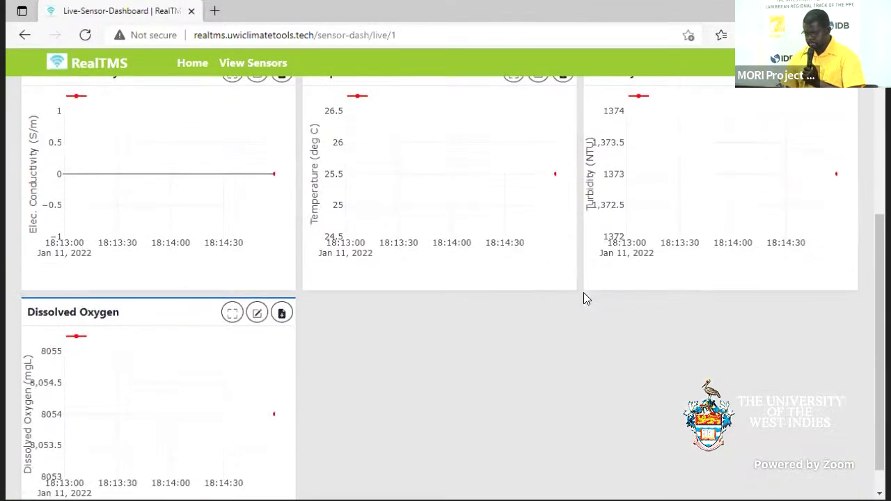
scroll(583, 298, "up", 4)
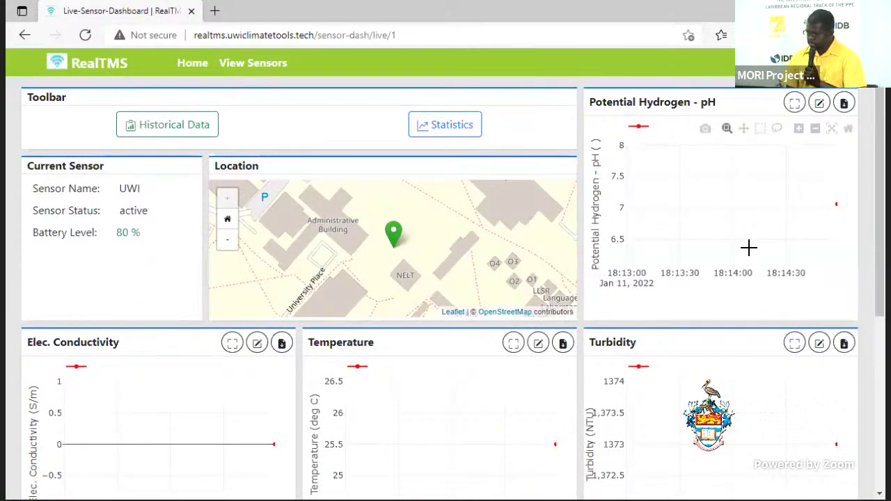
mouse_move(835, 202)
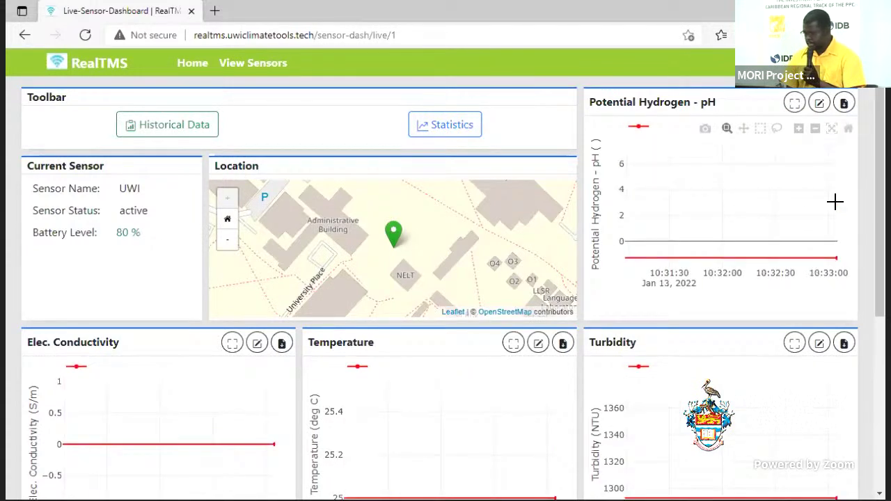
scroll(472, 353, "down", 2)
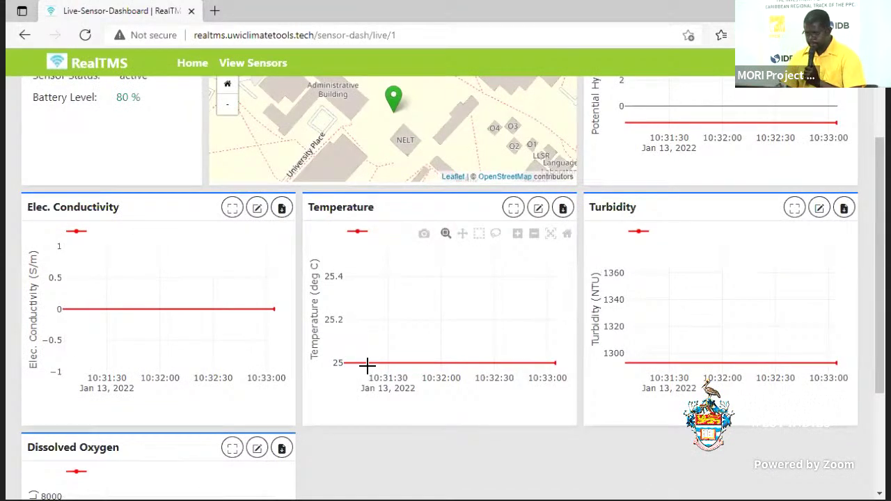
scroll(217, 359, "up", 2)
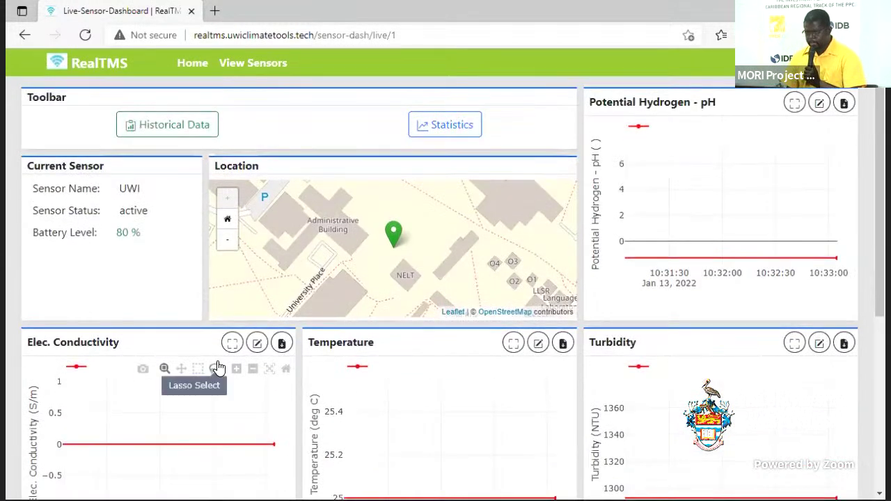
scroll(218, 368, "down", 2)
scroll(218, 368, "up", 2)
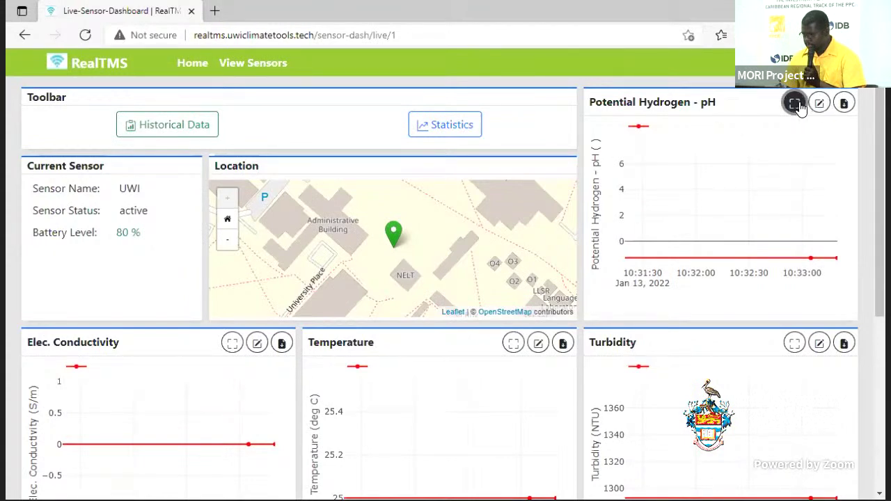
scroll(657, 187, "down", 1)
scroll(657, 186, "up", 1)
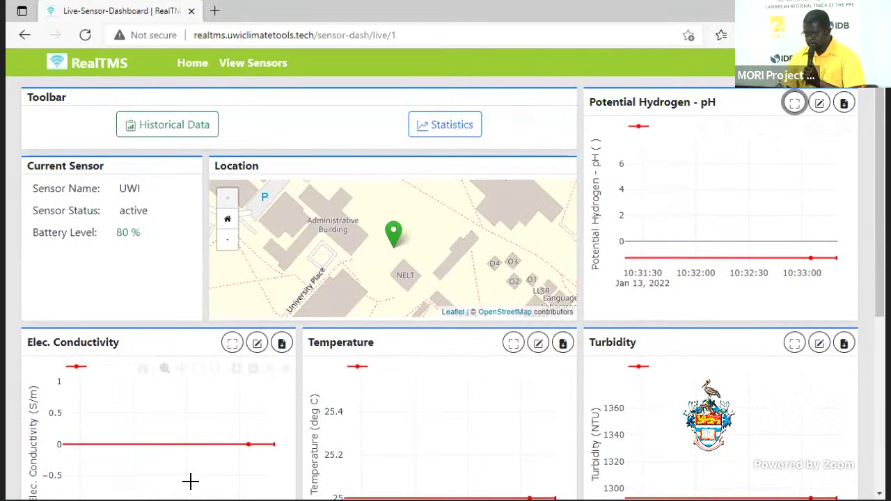
scroll(189, 480, "down", 2)
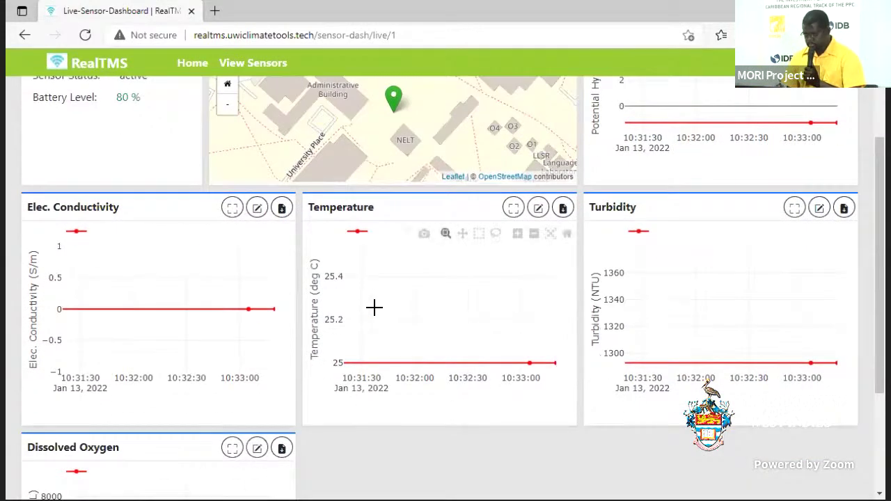
Step: Zoom in on the latest readings of the electrical conductivity chart and inspect the temperature and dissolved oxygen charts
left_click_drag(230, 282, 279, 330)
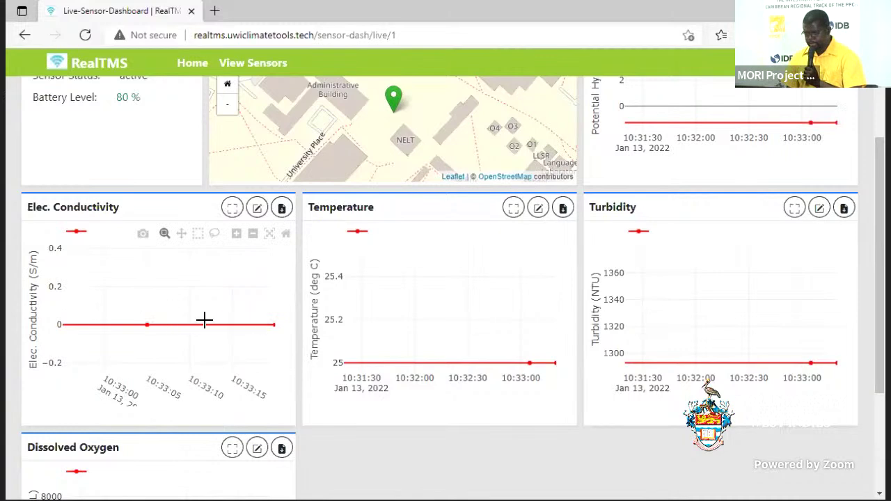
scroll(536, 322, "down", 1)
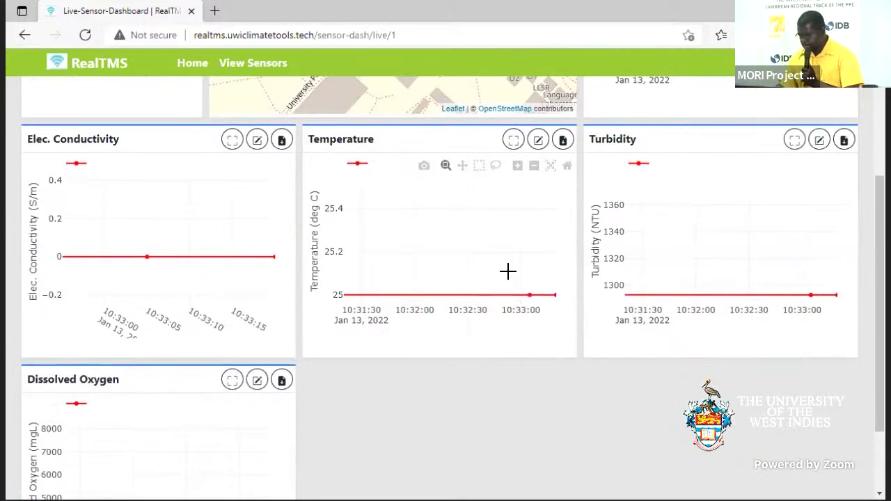
mouse_move(529, 295)
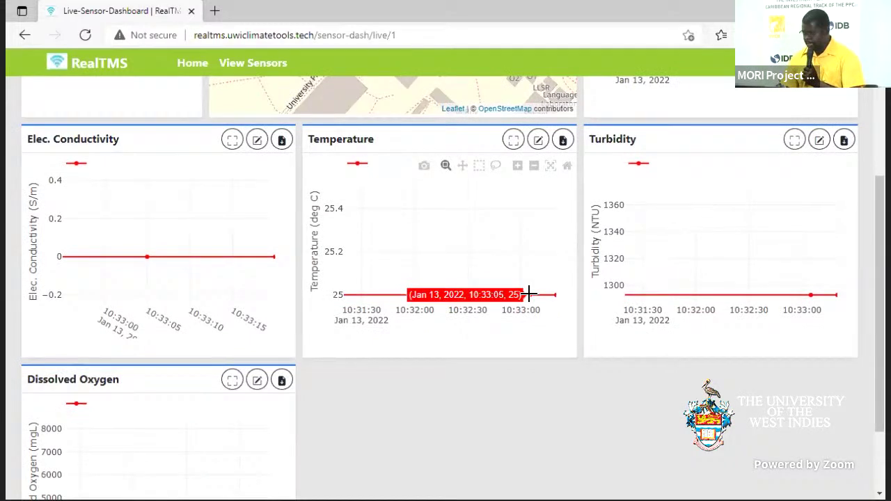
scroll(272, 298, "down", 2)
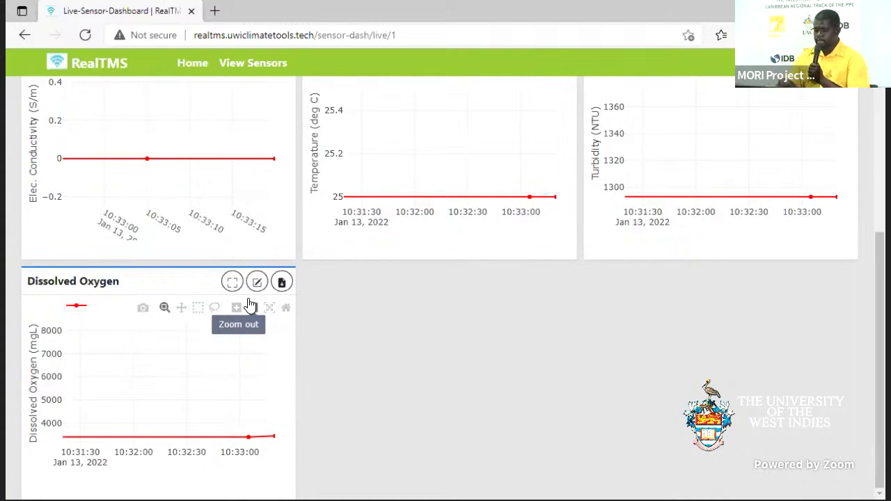
Step: Inspect the latest pH and electrical conductivity readings and zoom out the sensor's location map to show the surrounding campus
scroll(577, 364, "up", 4)
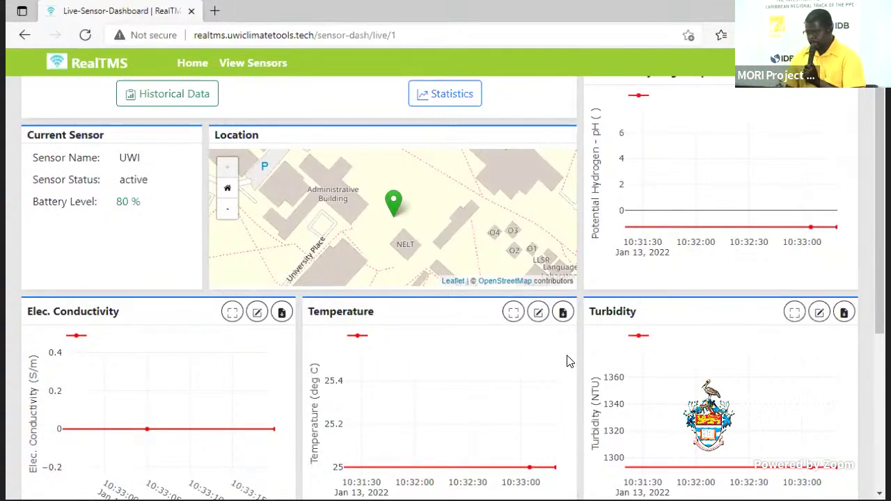
scroll(494, 341, "up", 1)
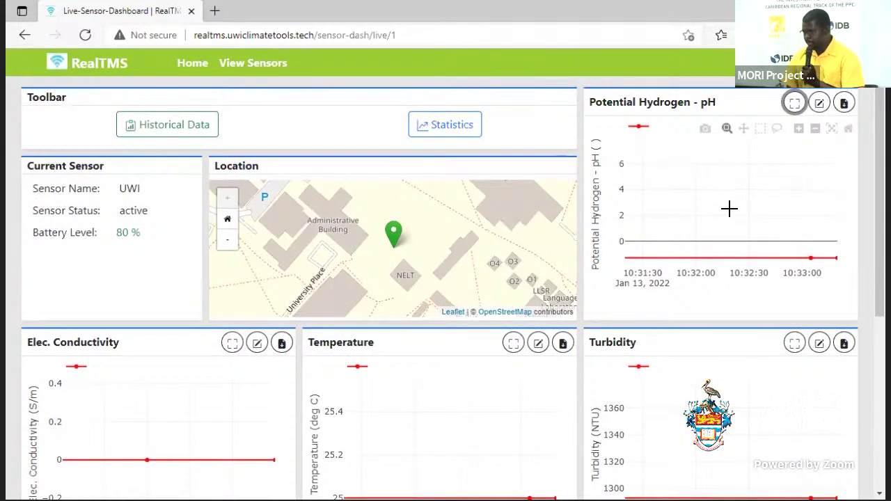
mouse_move(810, 251)
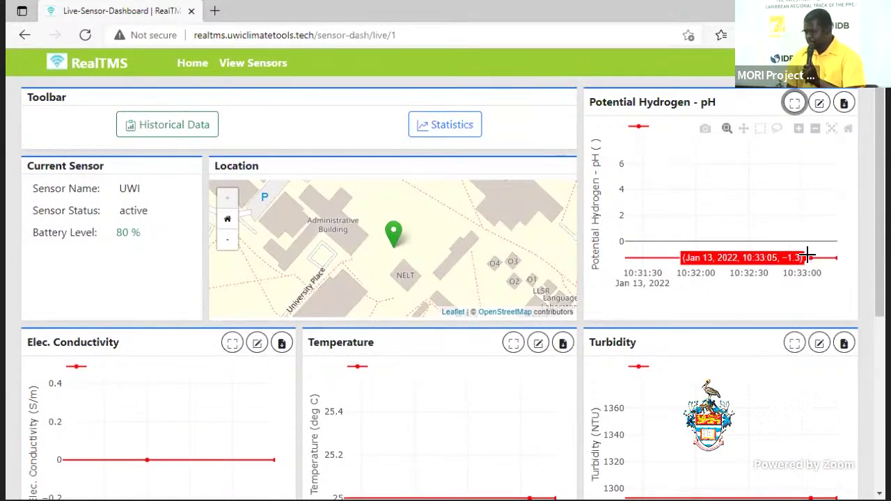
scroll(433, 336, "down", 3)
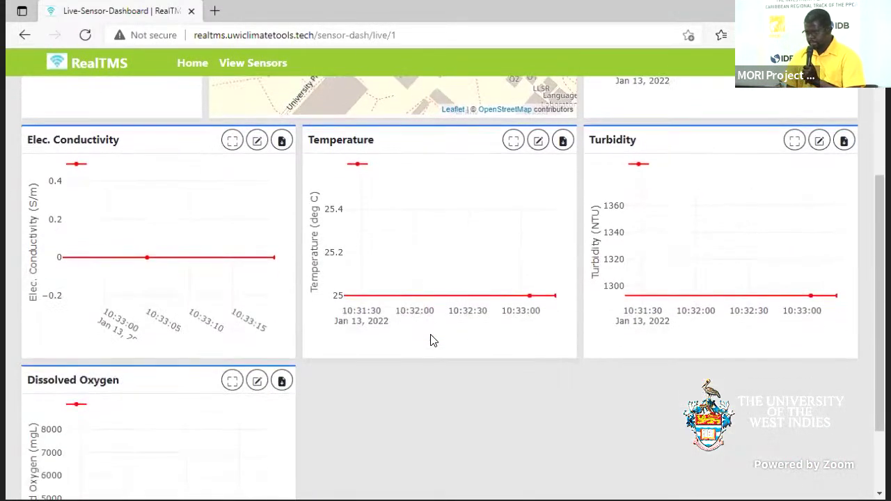
mouse_move(274, 257)
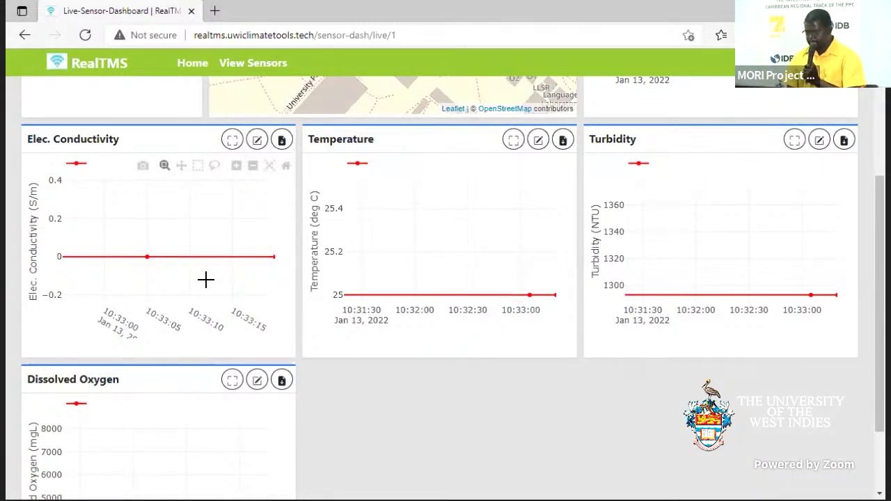
scroll(206, 279, "up", 3)
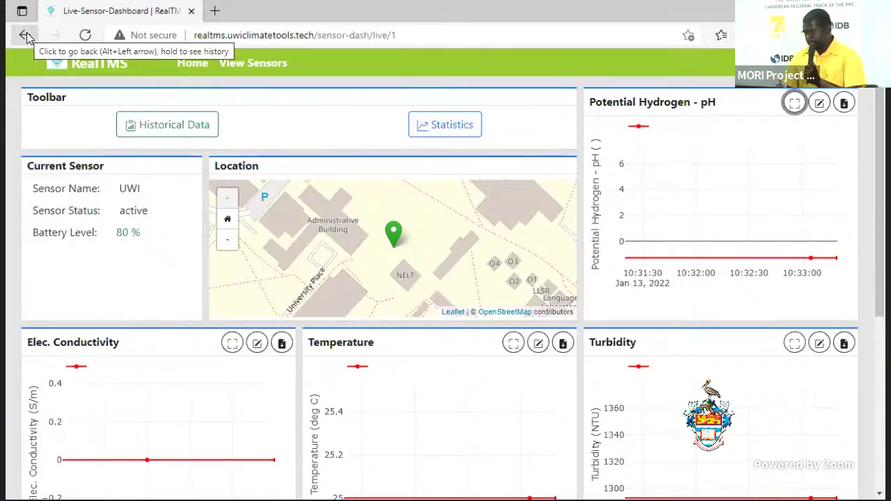
scroll(458, 293, "down", 2)
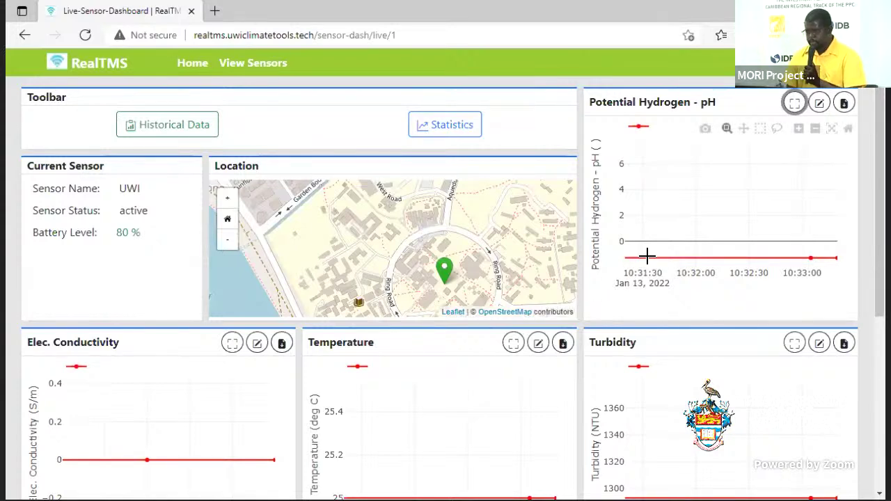
Step: Return to the sensor map through the RealTMS home page and check the UWI sensor's summary near Kingston
left_click(194, 65)
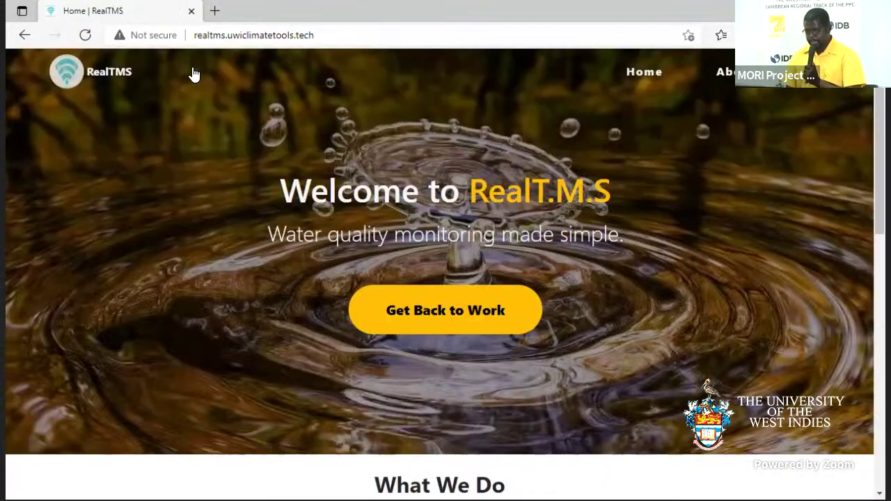
left_click(470, 319)
left_click(86, 232)
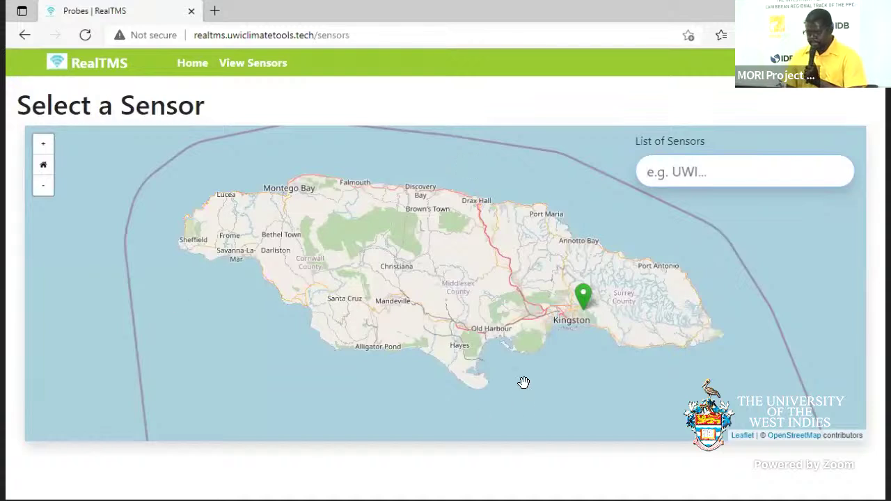
left_click(583, 302)
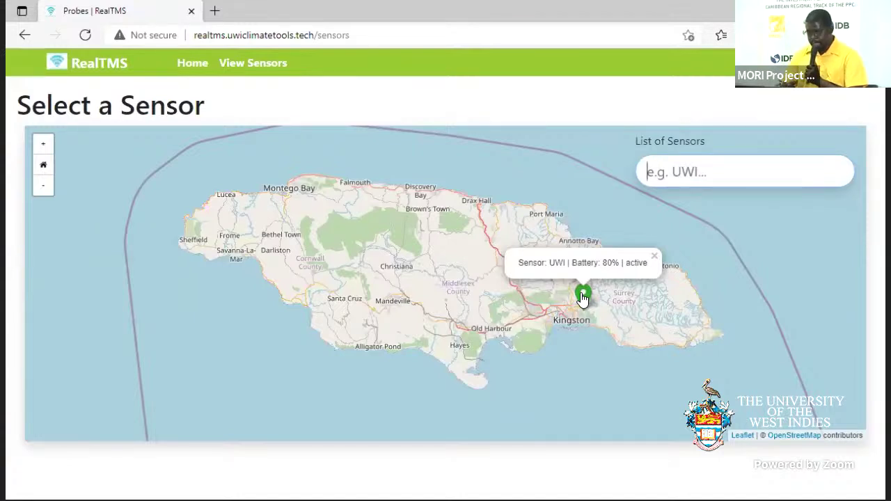
left_click(543, 308)
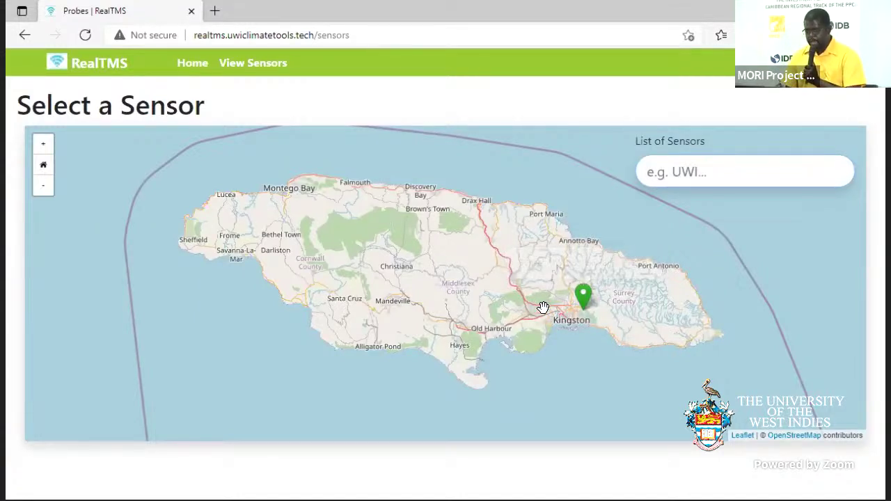
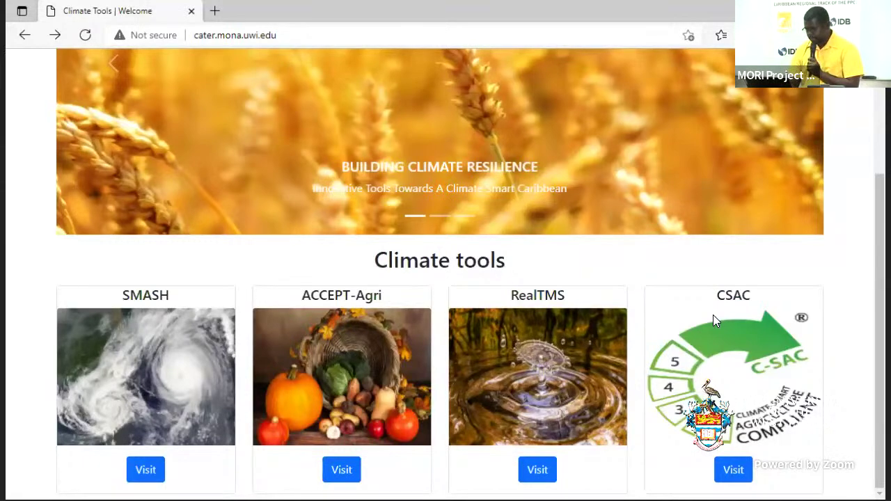
Step: Visit CSAC from the climate tools page and review the self assessment's land use options and list of steps
left_click(732, 472)
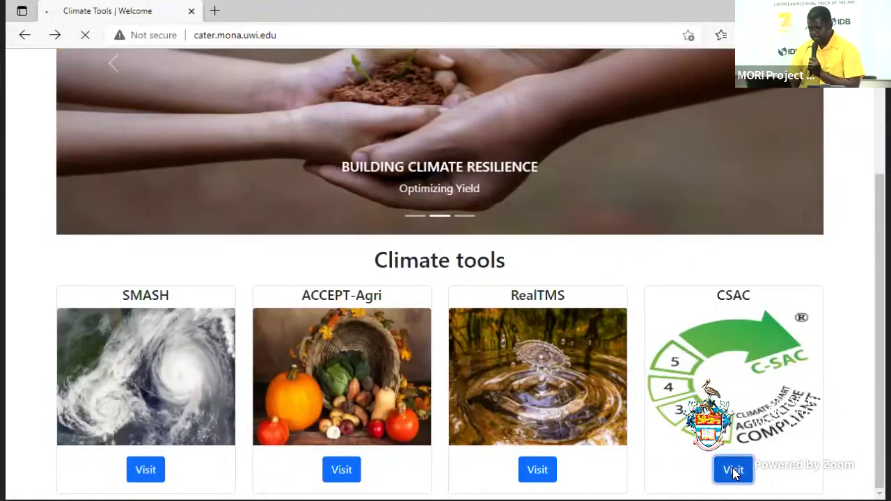
scroll(124, 404, "down", 3)
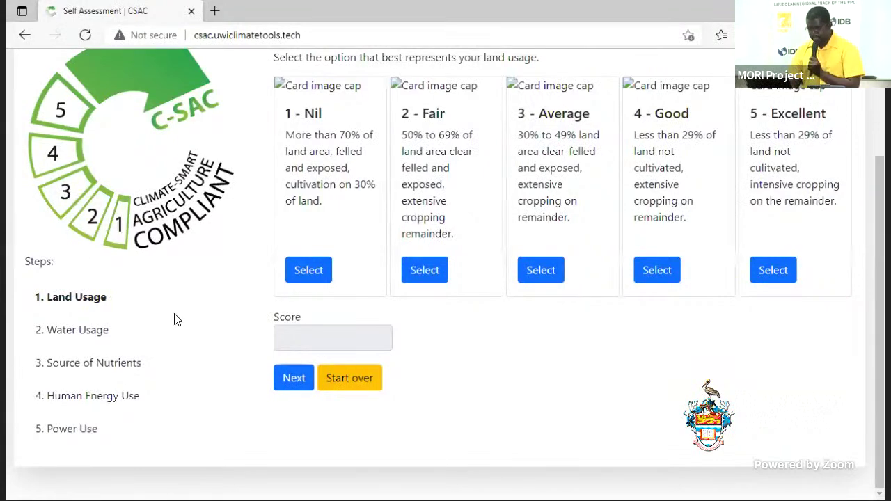
scroll(133, 410, "up", 3)
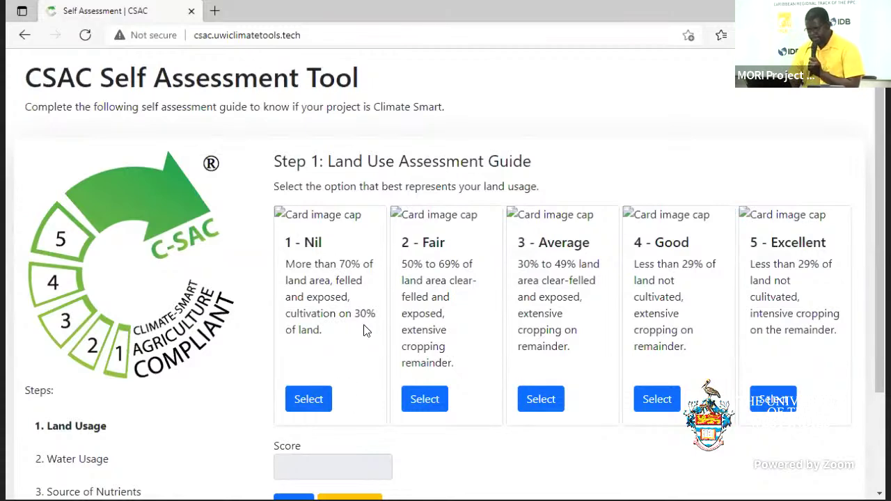
Step: Rate the land usage as 3 - Average in the Land Use Assessment Guide and check the score
left_click(541, 400)
scroll(470, 342, "down", 2)
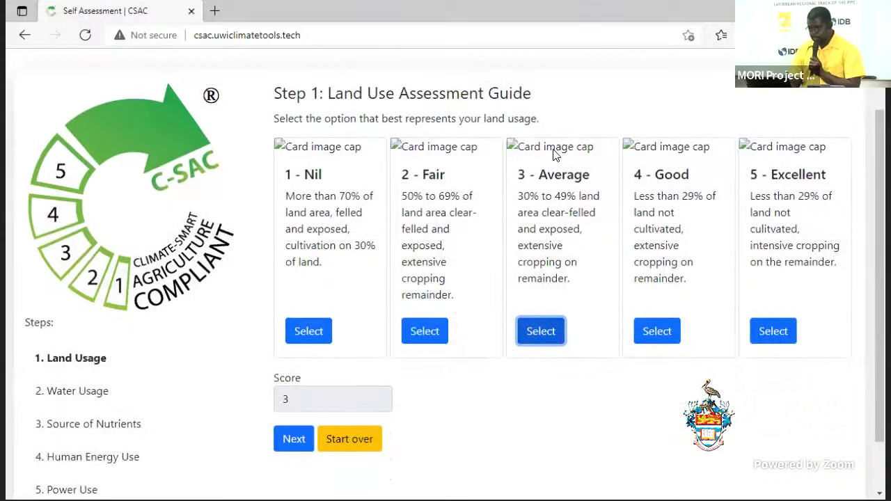
double_click(276, 396)
left_click(283, 380)
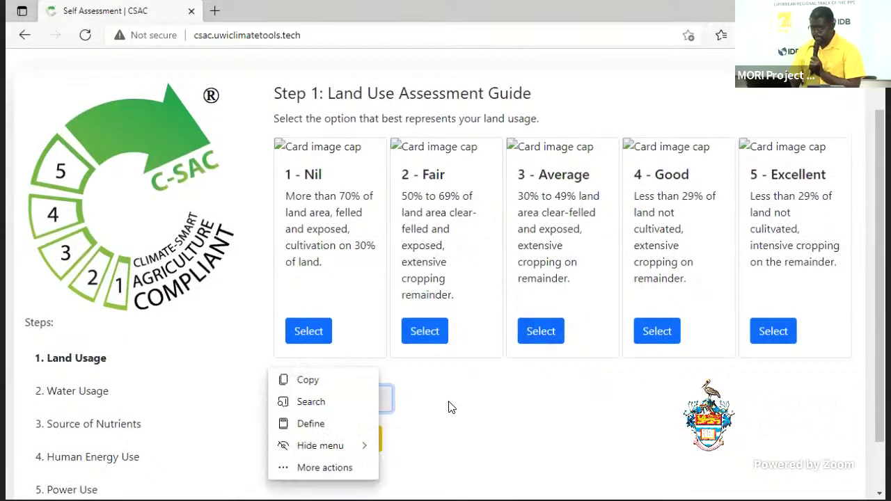
left_click(451, 412)
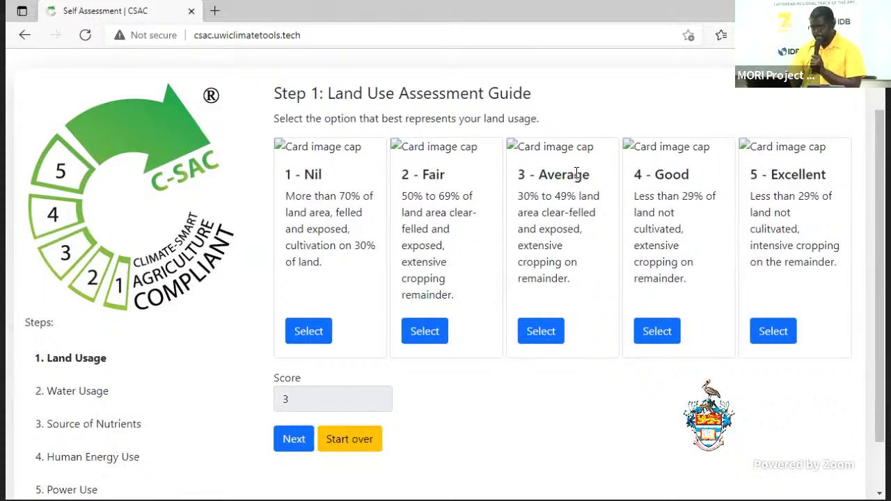
Step: Change the land usage rating to 2 - Fair, proceed to the Water Use Guide and review its options
left_click(420, 332)
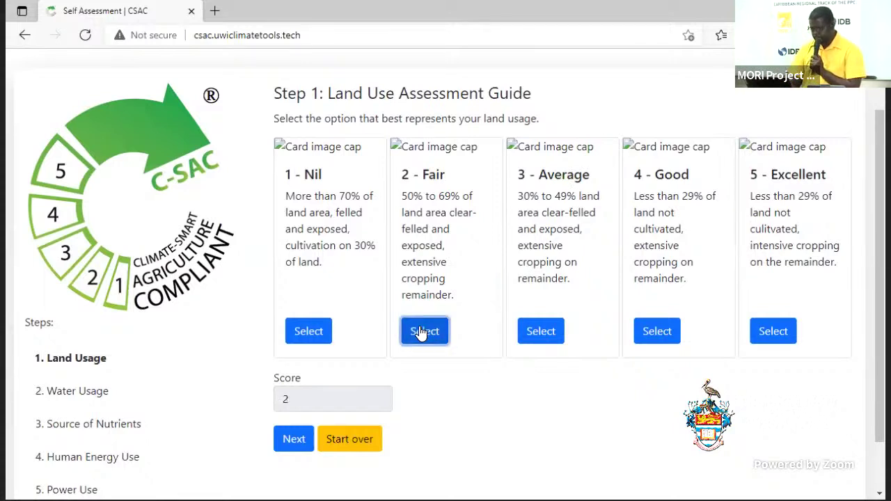
left_click(295, 438)
scroll(522, 390, "down", 1)
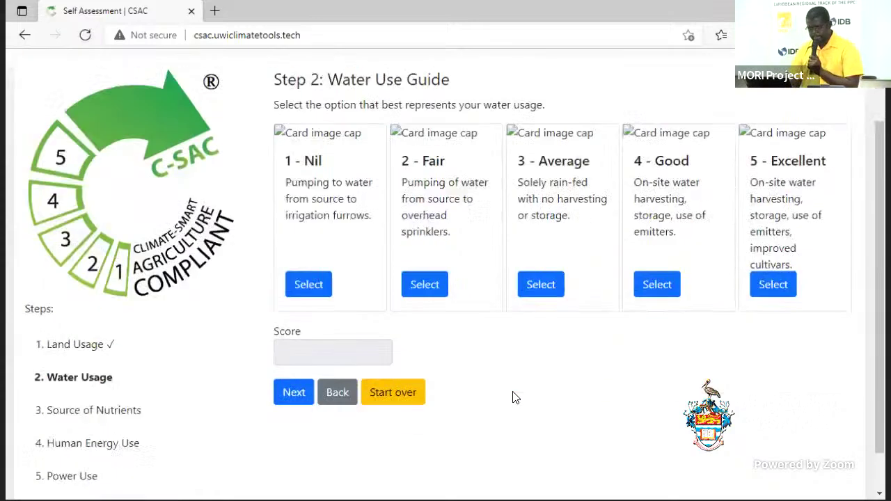
scroll(215, 363, "down", 1)
scroll(216, 363, "up", 3)
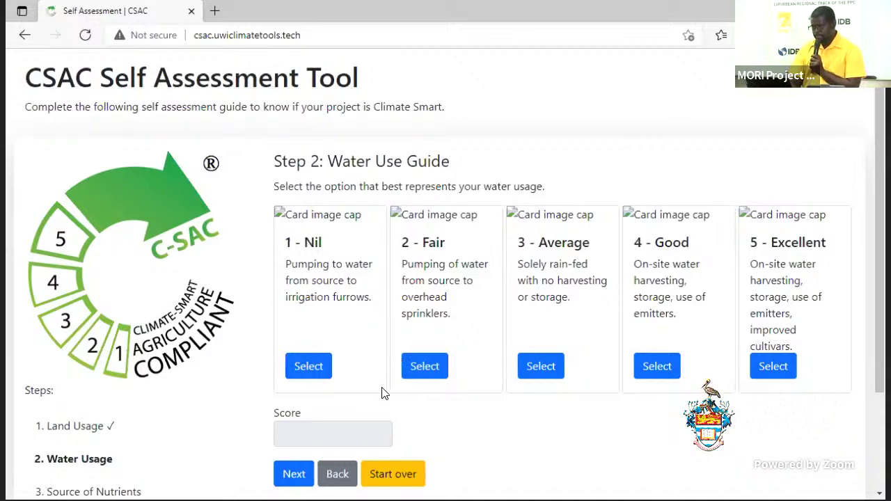
Step: Rate the water usage as 3 - Average and the source of nutrients as 4 - Good
left_click(523, 374)
left_click(295, 477)
scroll(272, 331, "down", 2)
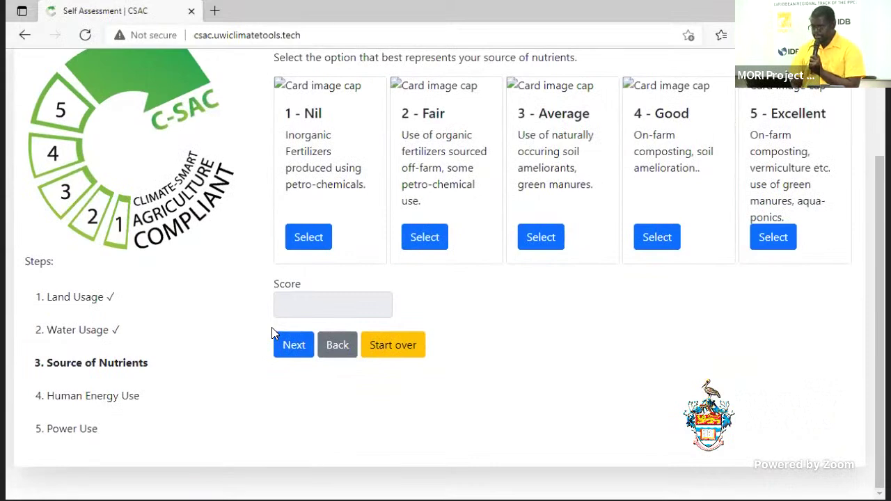
left_click(648, 246)
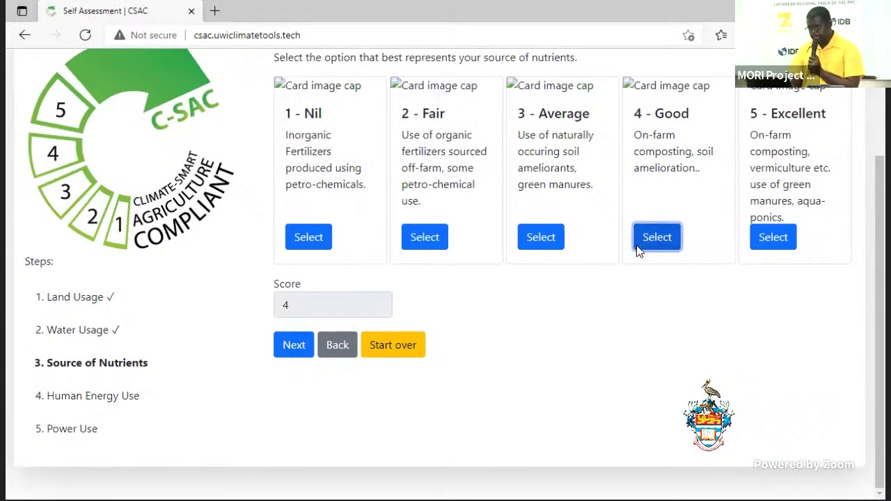
left_click(288, 351)
scroll(287, 354, "down", 2)
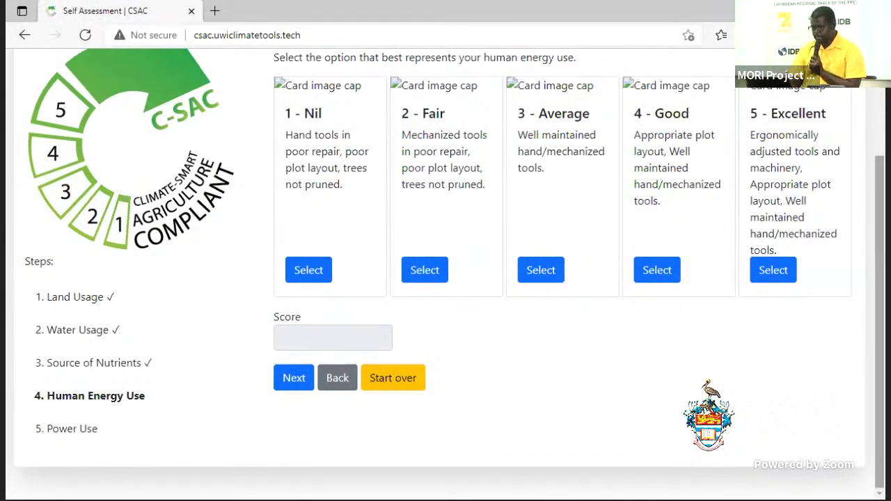
Step: Rate human energy use and power use as 5 - Excellent, generate the self assessment report and highlight its compliance result
left_click(779, 279)
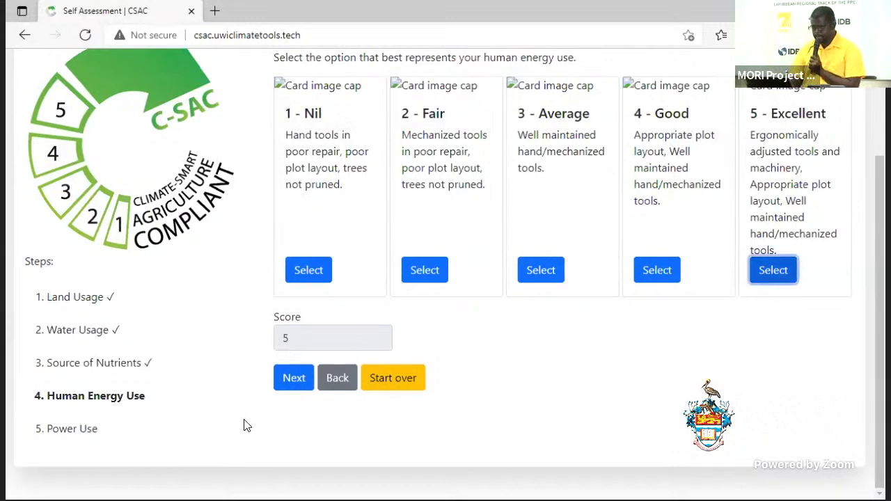
left_click(294, 380)
scroll(361, 381, "down", 2)
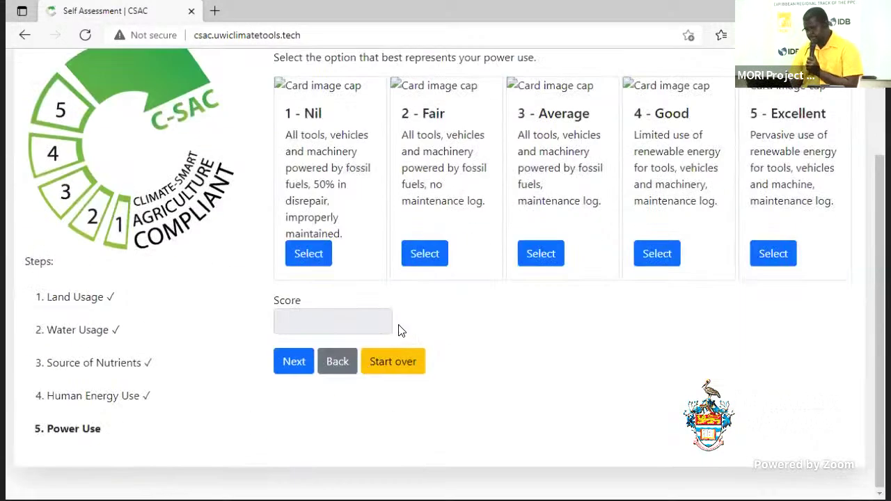
left_click(773, 253)
left_click(283, 370)
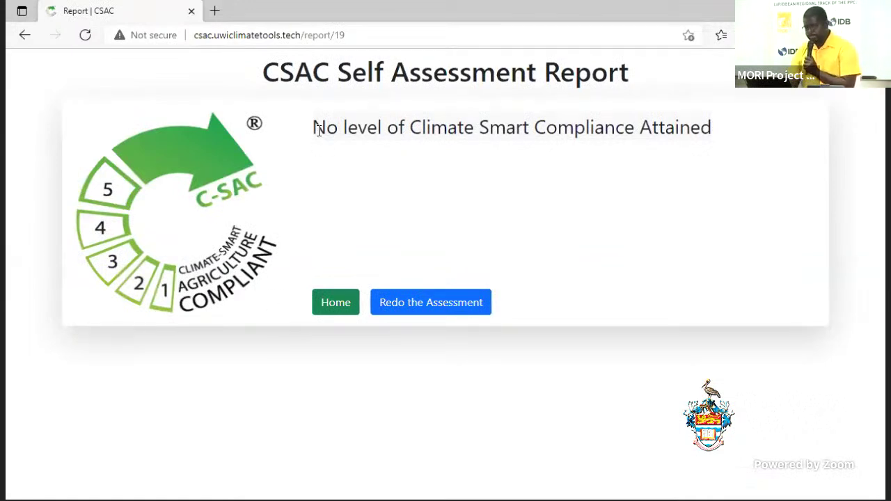
left_click_drag(318, 130, 714, 151)
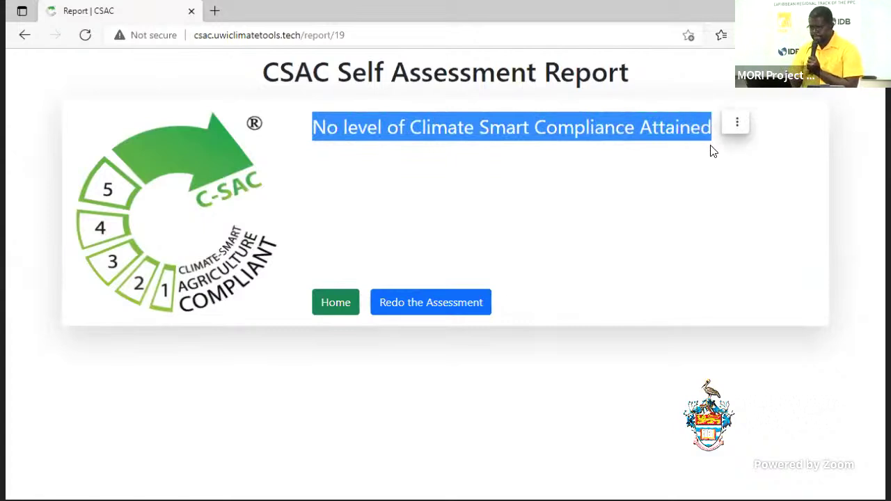
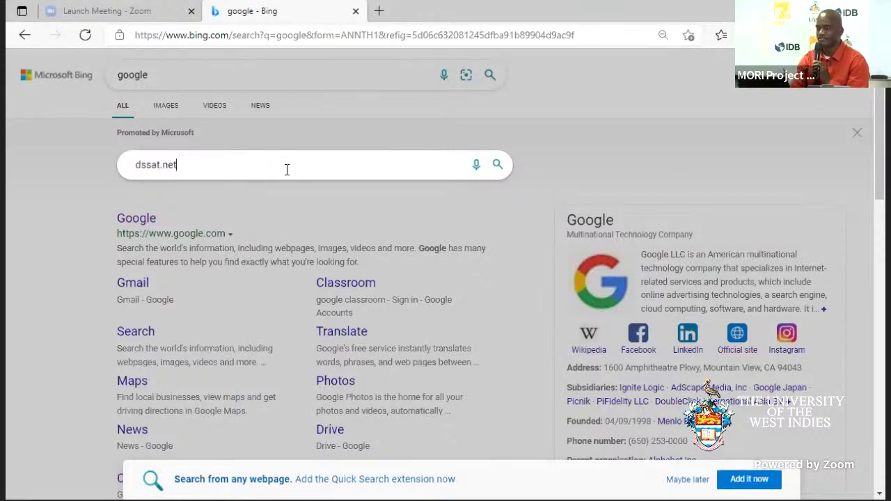
Step: Search the web for dssat.net and open the DSSAT v4.7.5 request page from the official DSSAT site
key("Return")
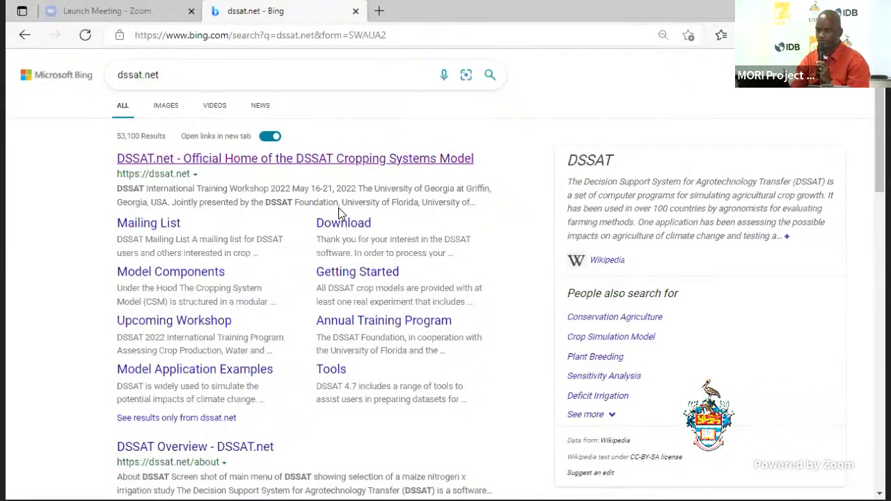
left_click(323, 160)
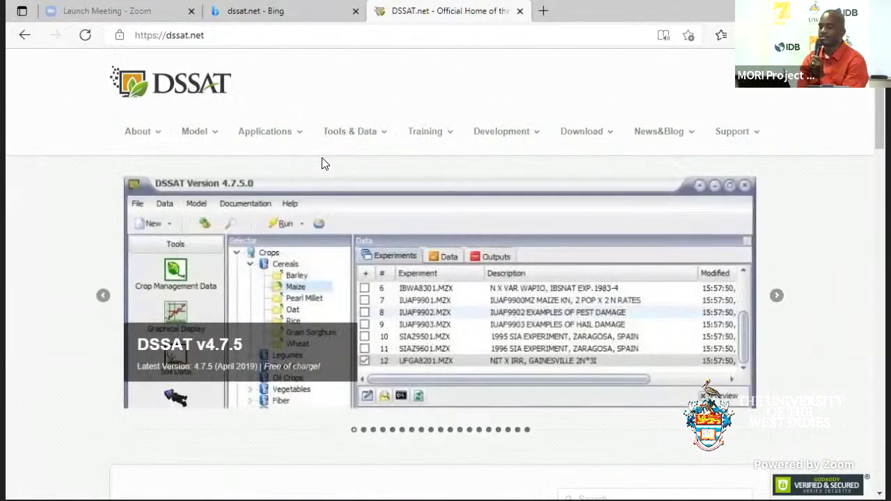
left_click(706, 193)
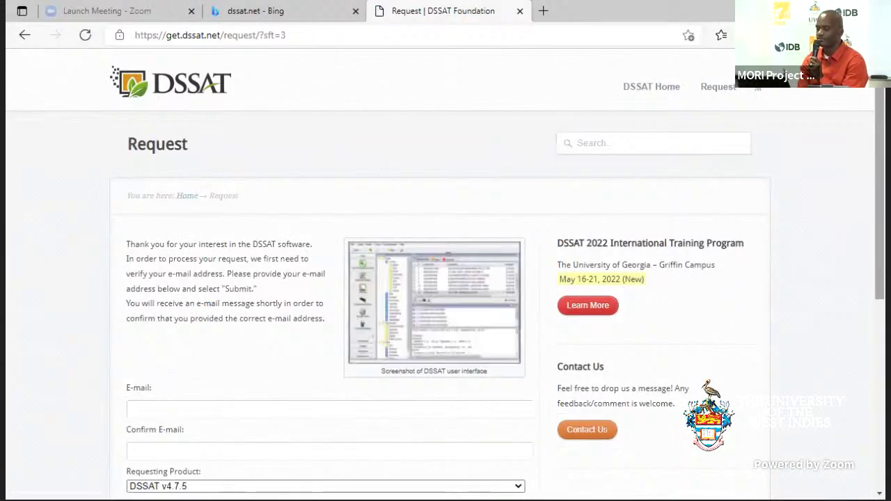
Step: Review the DSSAT request page, including the e-mail verification instructions, the form fields and the requesting product option
scroll(446, 274, "down", 1)
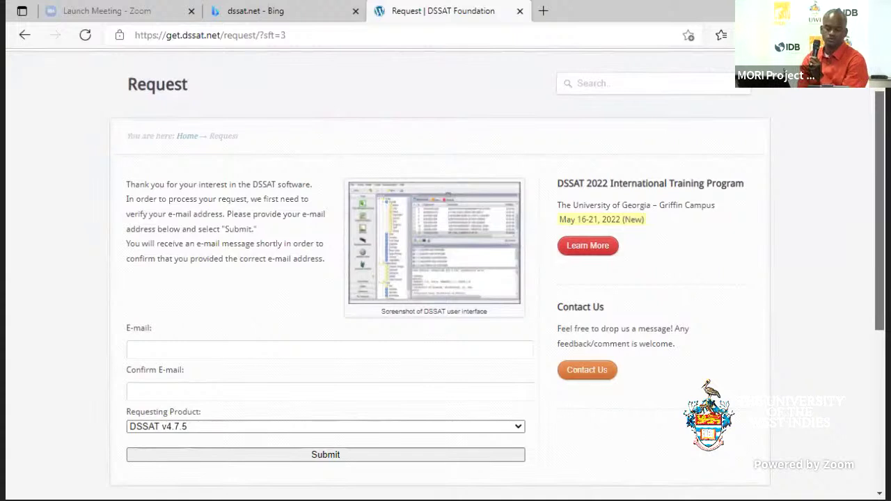
scroll(446, 273, "down", 1)
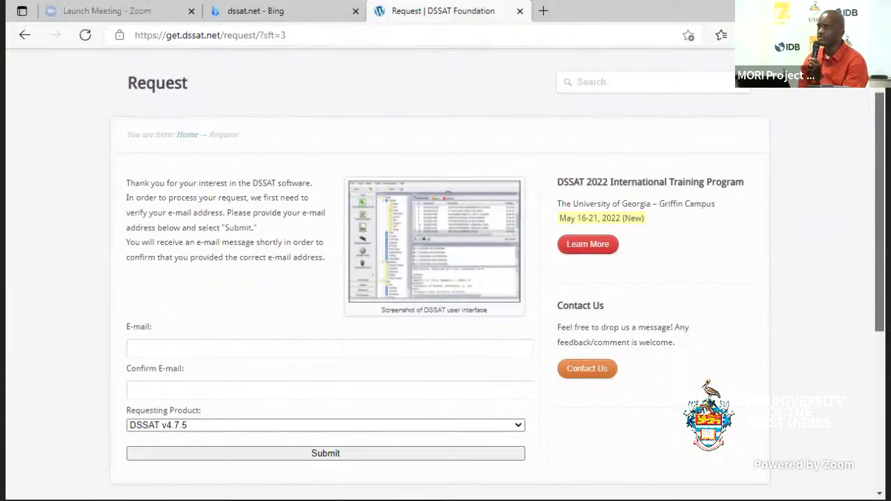
scroll(445, 278, "down", 2)
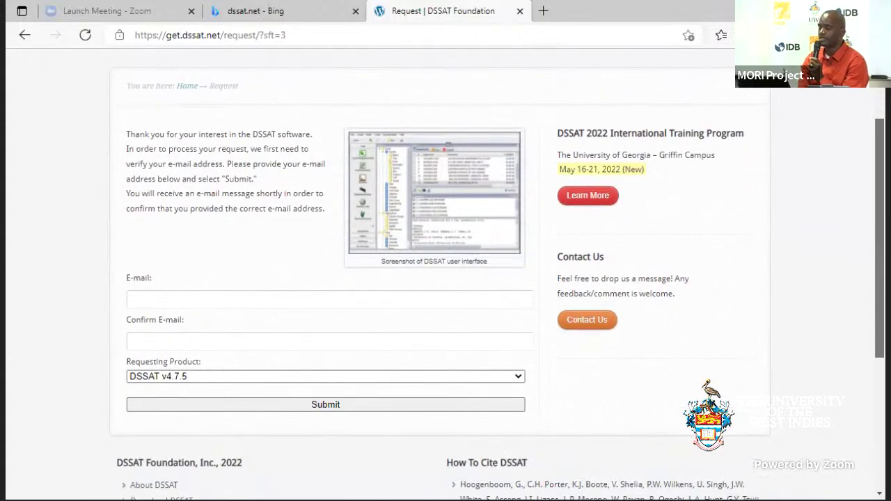
scroll(446, 278, "down", 1)
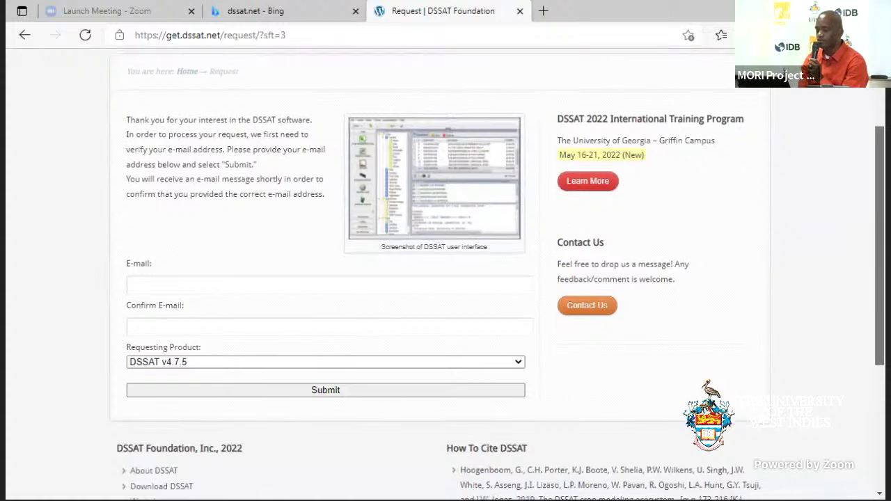
scroll(446, 279, "up", 1)
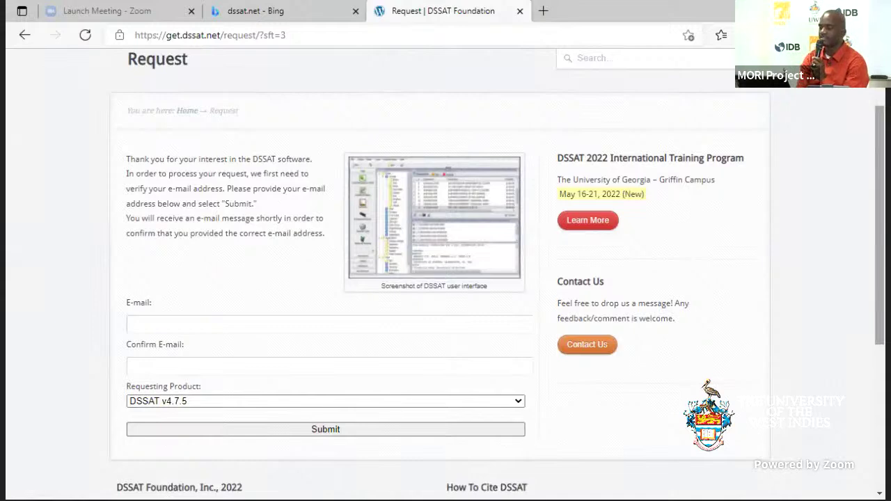
scroll(879, 244, "down", 2)
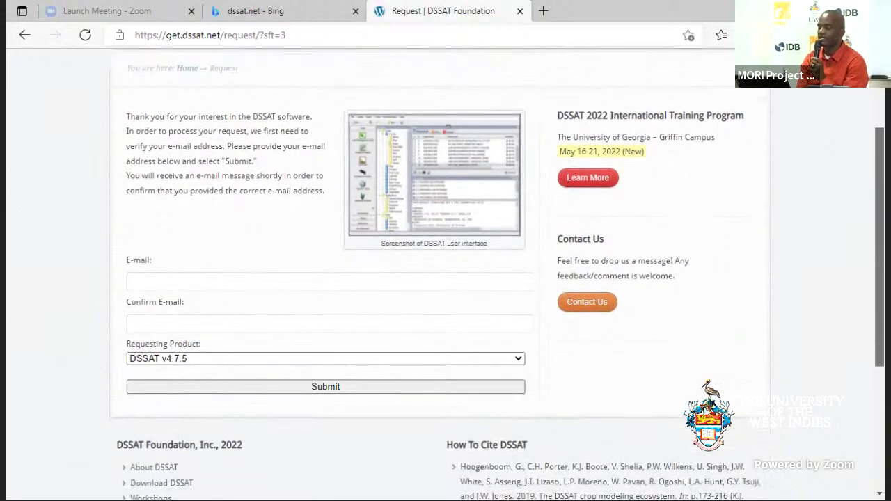
scroll(498, 274, "down", 2)
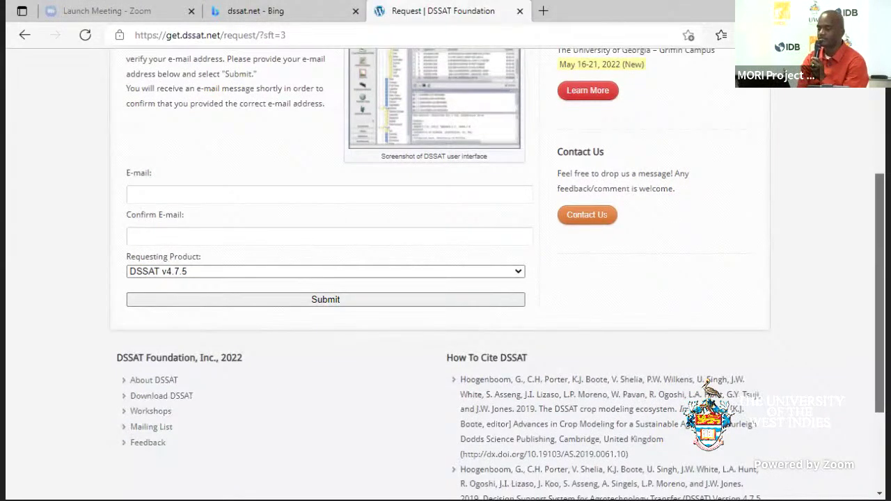
scroll(863, 282, "up", 5)
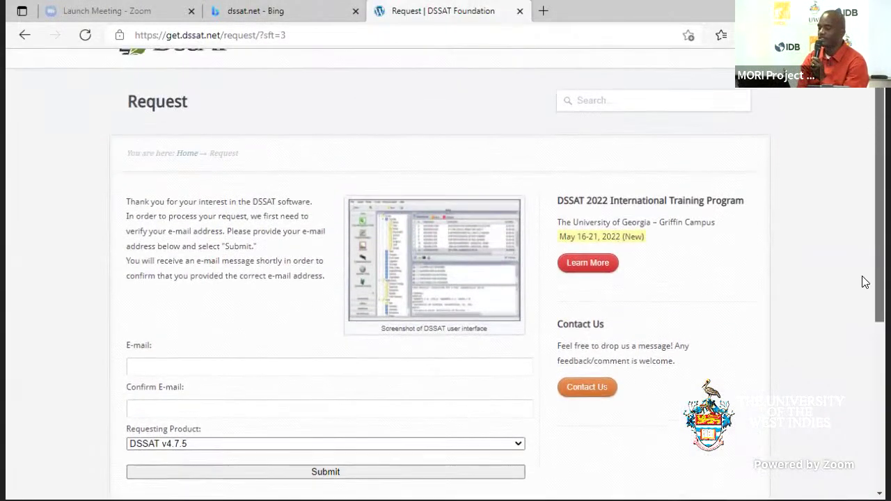
scroll(863, 281, "up", 1)
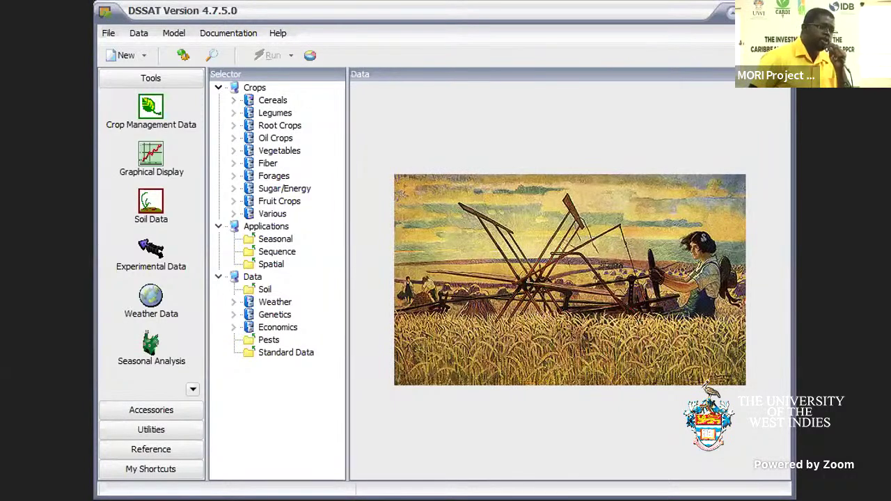
Step: Switch to DSSAT, maximize its window and open DSSAT vol1.pdf from the DSSAT v3.5 documentation
key("super+Up")
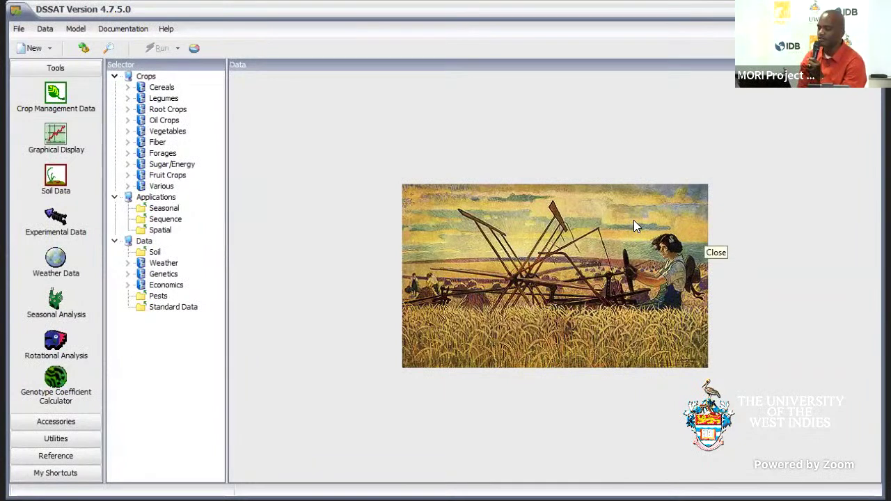
left_click(197, 129)
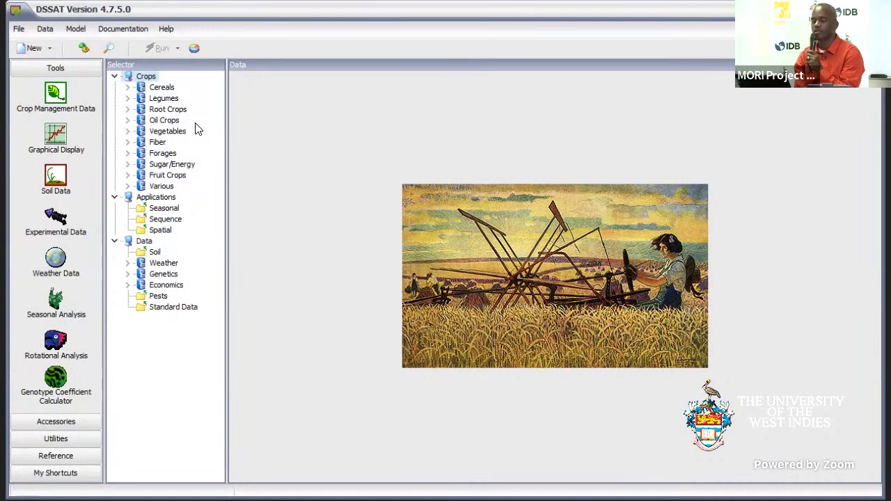
left_click(121, 30)
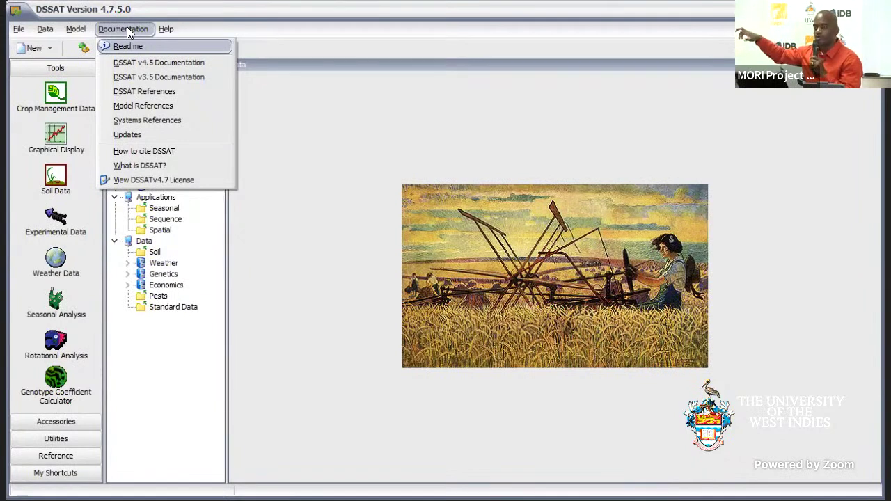
left_click(143, 77)
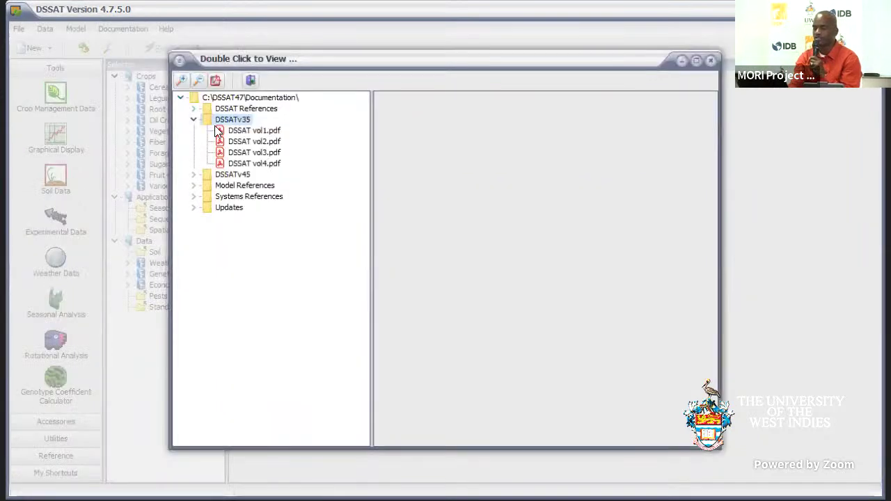
left_click(265, 131)
double_click(264, 132)
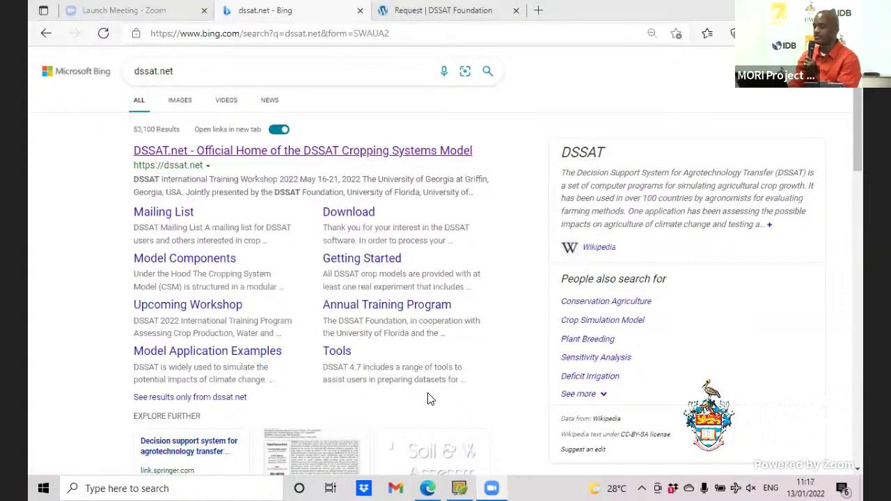
Step: Return to DSSAT, close the documentation viewer and look over the available documentation entries
left_click(459, 488)
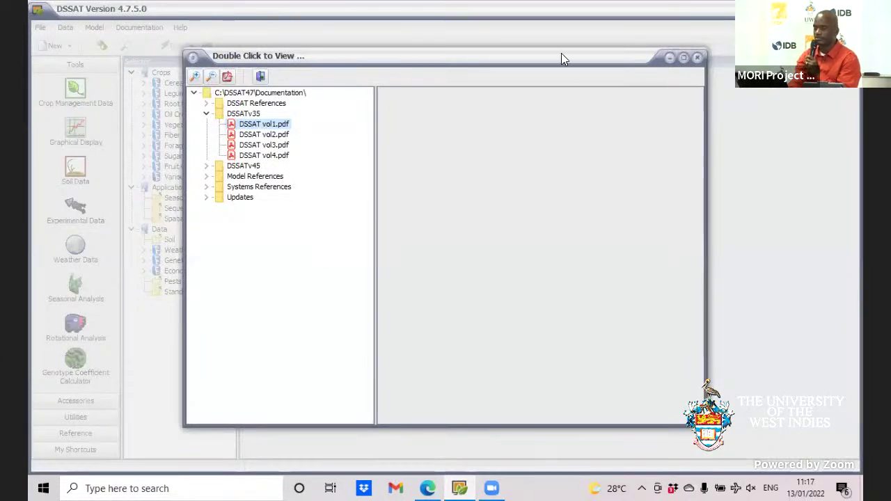
left_click(697, 57)
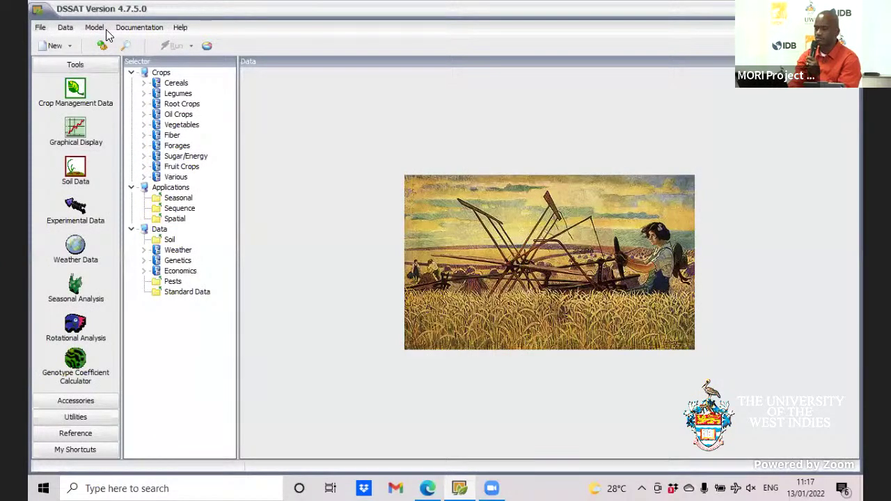
left_click(151, 30)
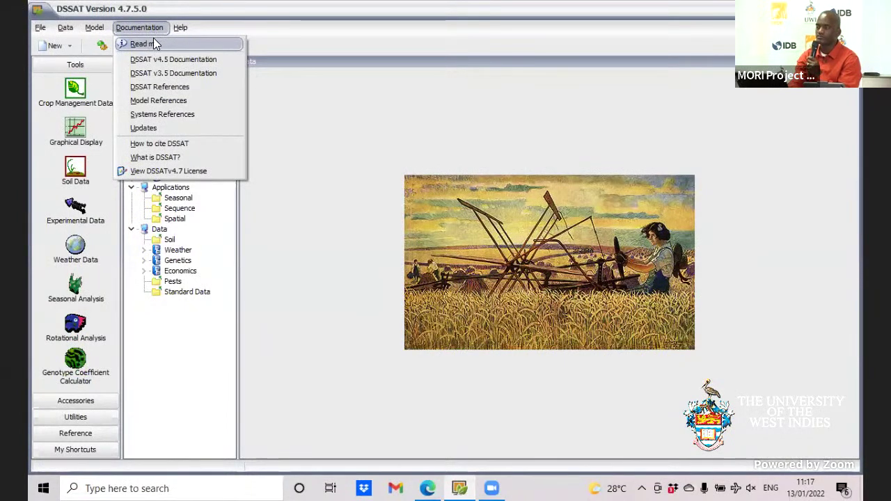
left_click(302, 179)
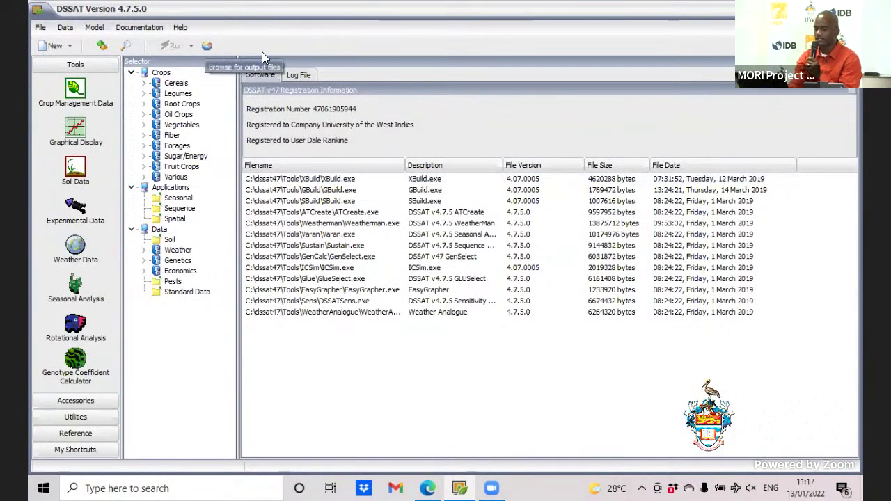
Step: Collapse and re-expand the Crops category in the selector, and expand Cereals to list its crops
left_click(132, 72)
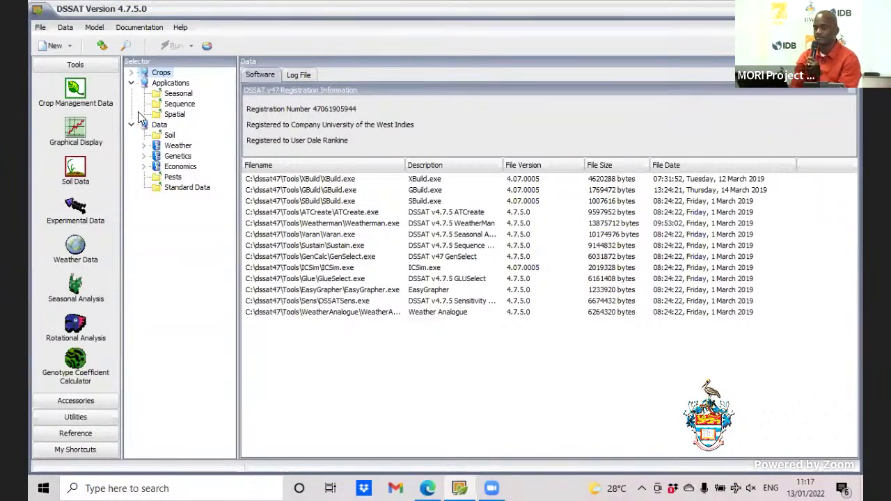
left_click(131, 73)
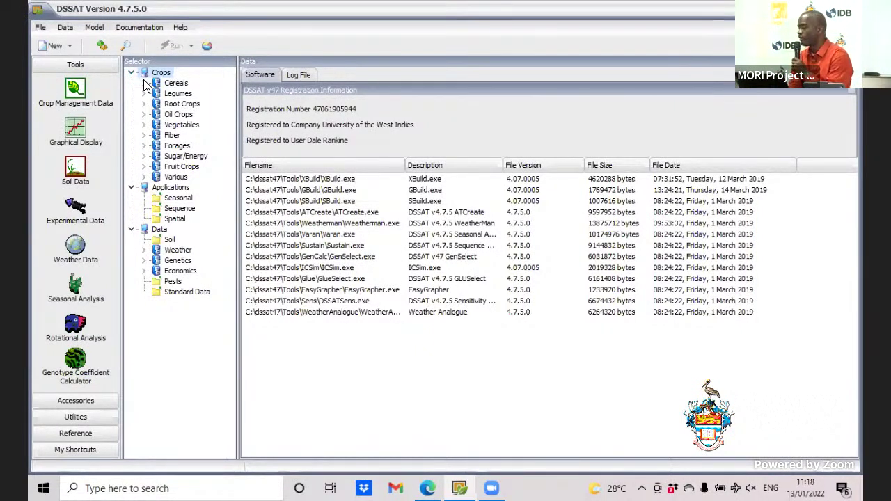
left_click(144, 84)
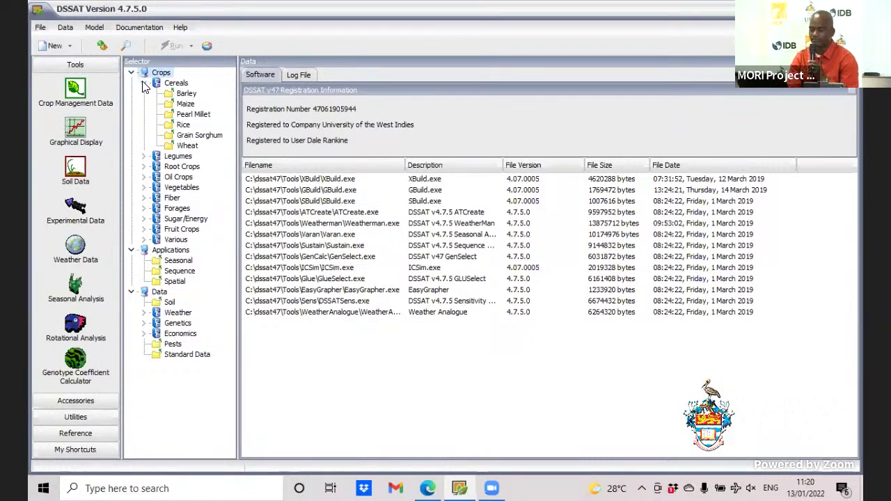
Step: Collapse Cereals, and expand and collapse Legumes and Root Crops in the selector to view their crops
left_click(143, 83)
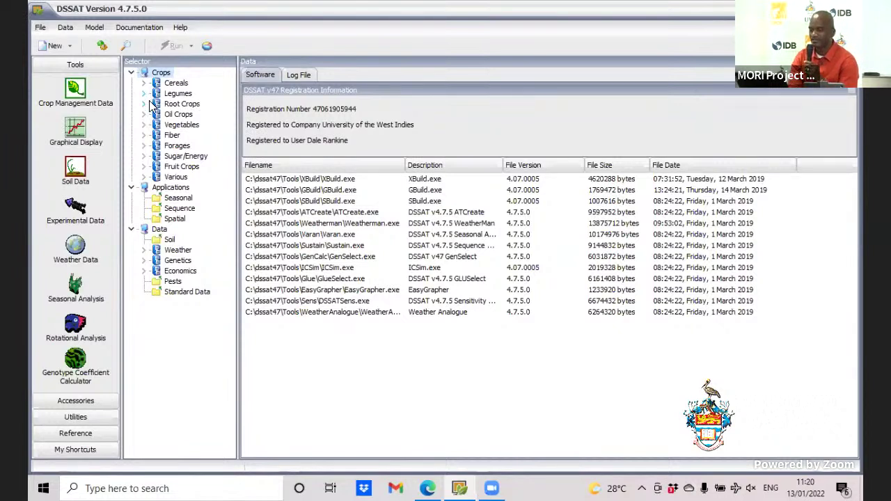
left_click(145, 103)
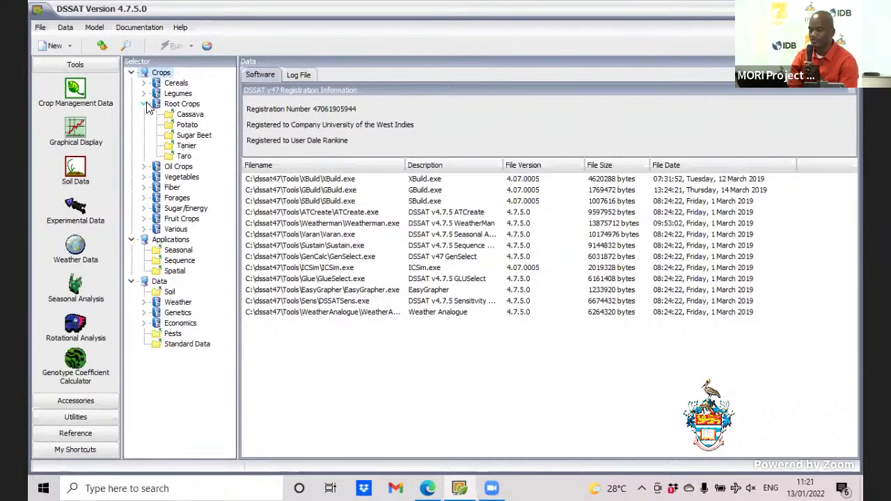
left_click(144, 94)
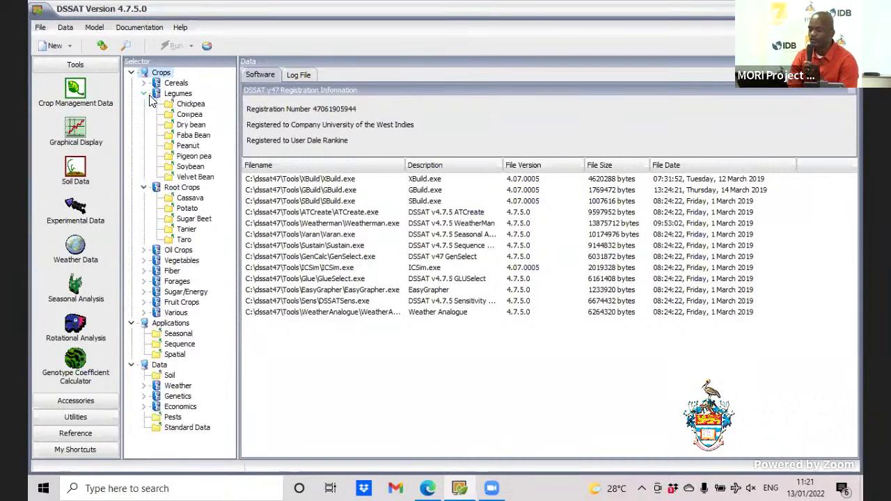
left_click(144, 188)
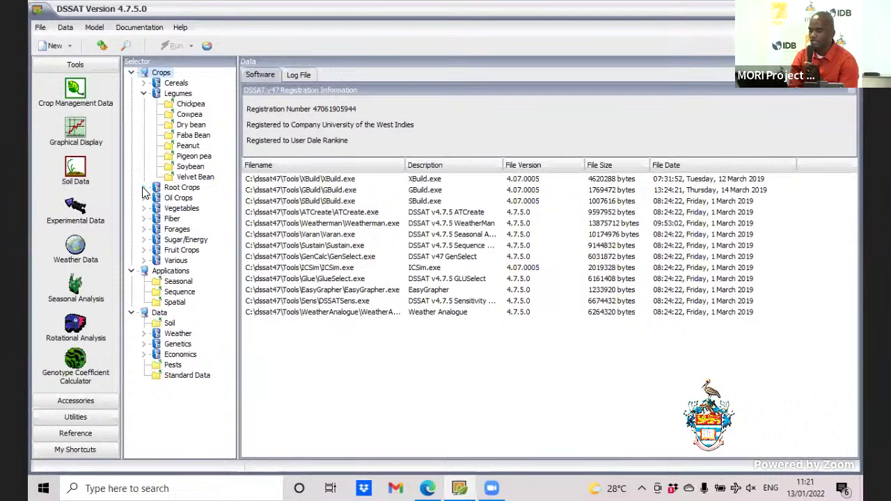
left_click(144, 95)
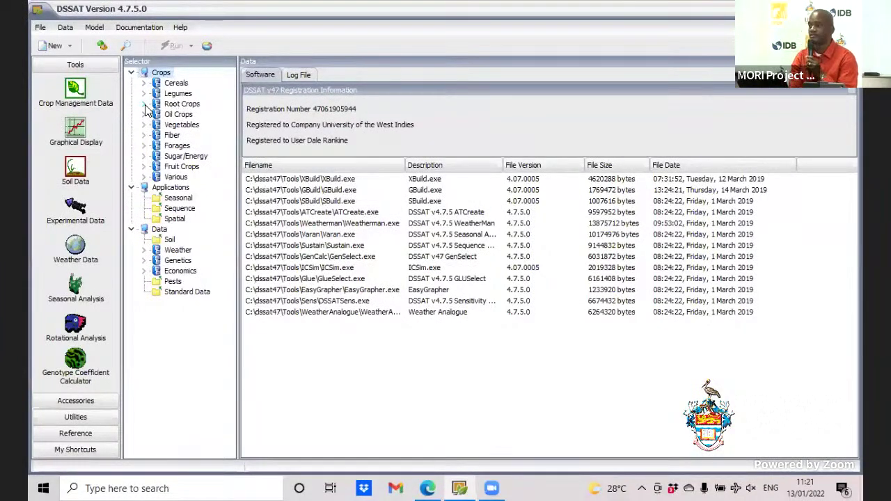
left_click(146, 108)
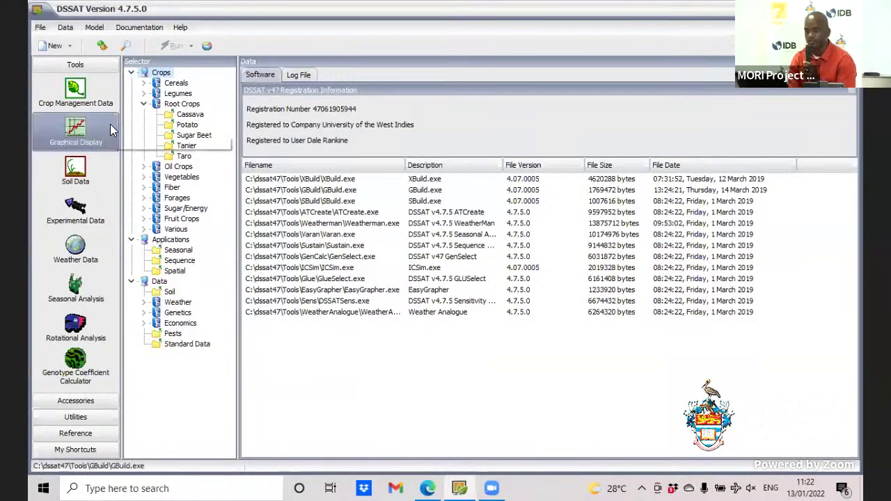
left_click(144, 105)
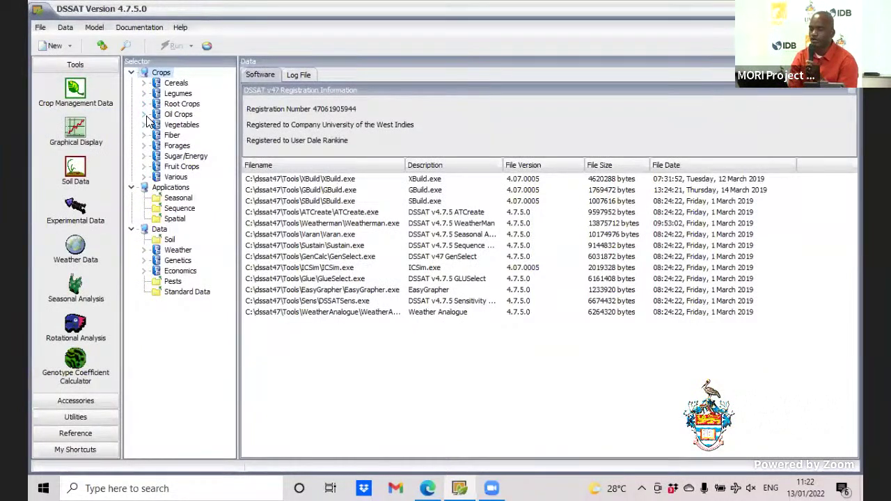
Step: View the crops under Oil Crops, Vegetables, Fiber and Forages, collapsing each category again
left_click(145, 115)
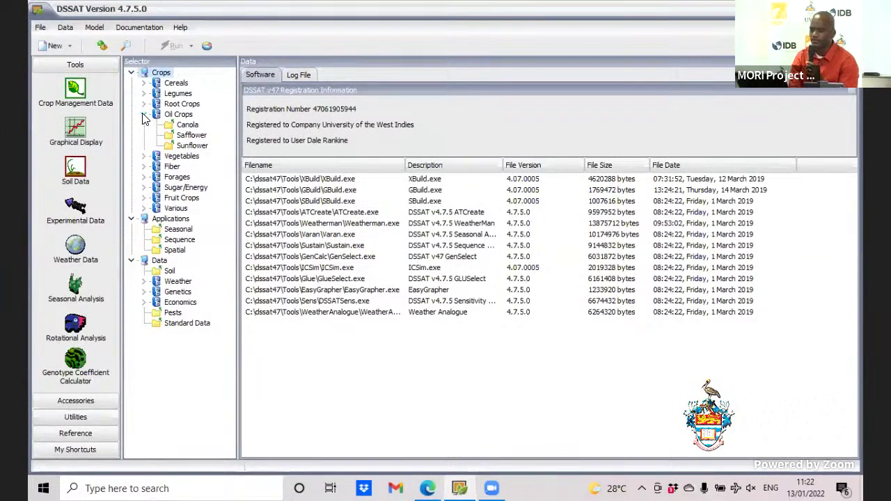
left_click(144, 115)
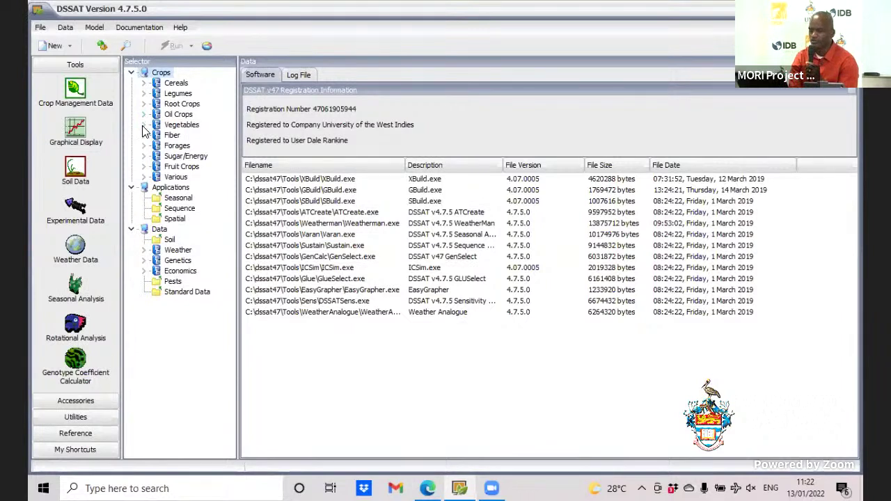
left_click(144, 127)
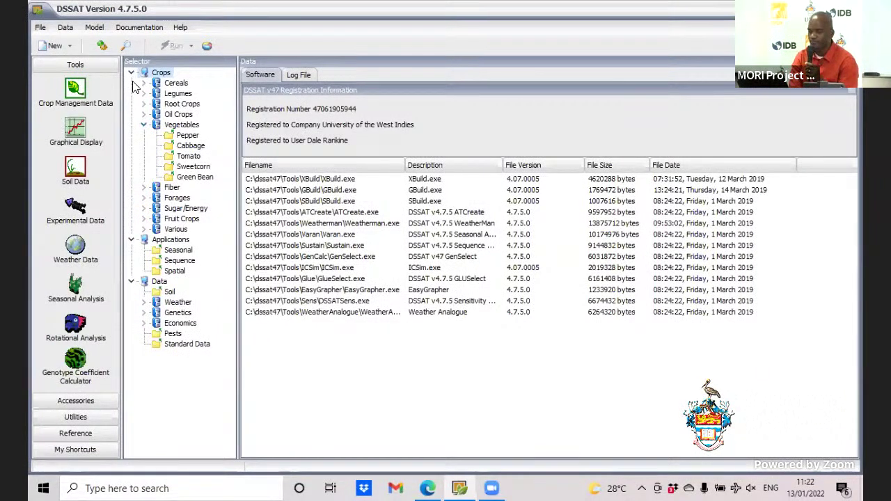
left_click(144, 125)
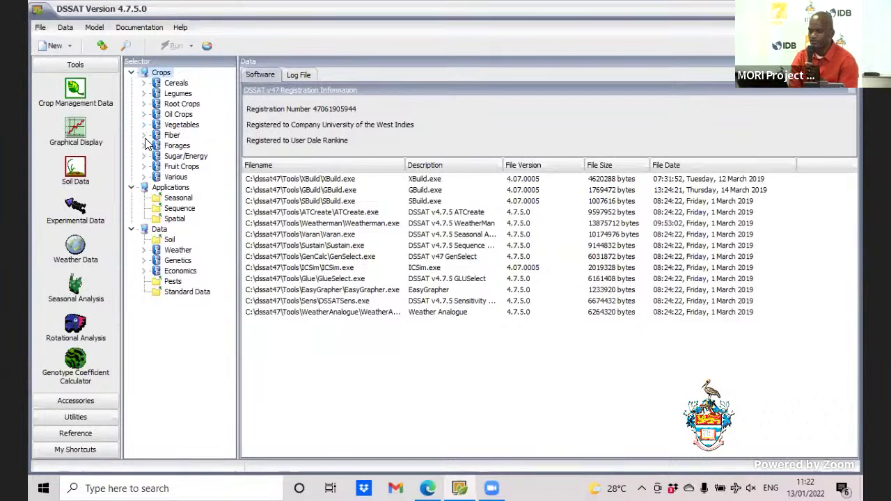
left_click(144, 137)
left_click(144, 136)
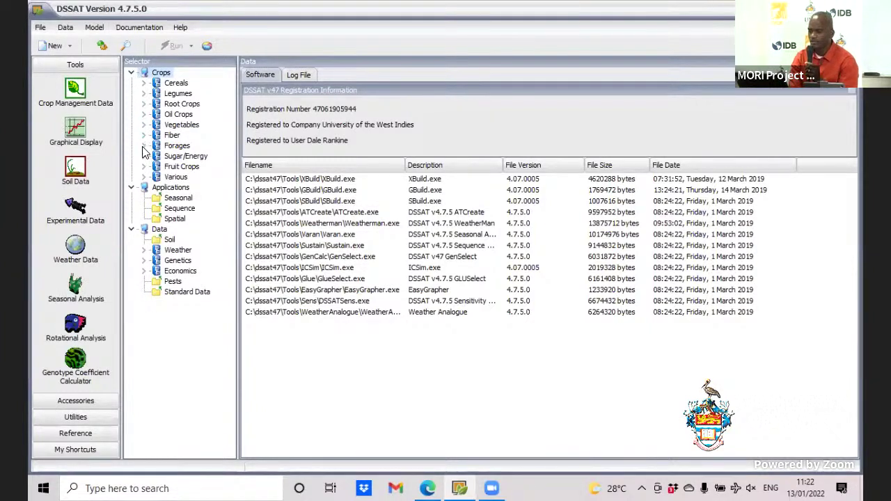
left_click(143, 146)
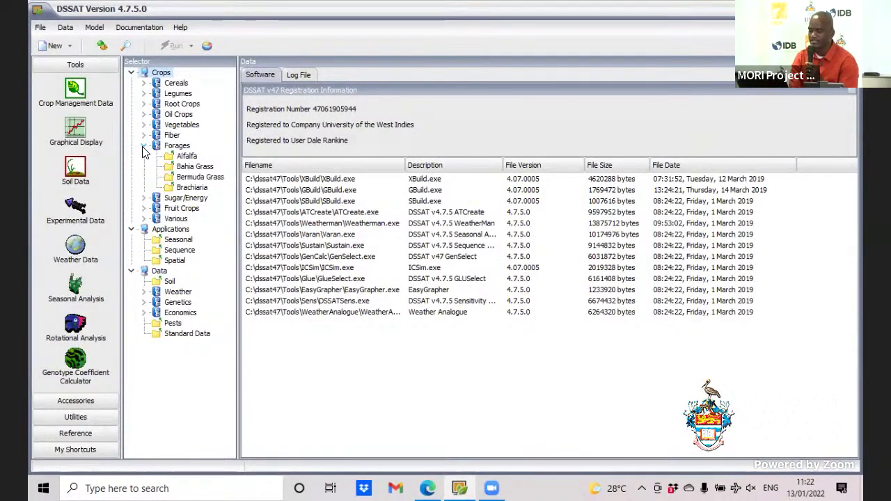
left_click(143, 147)
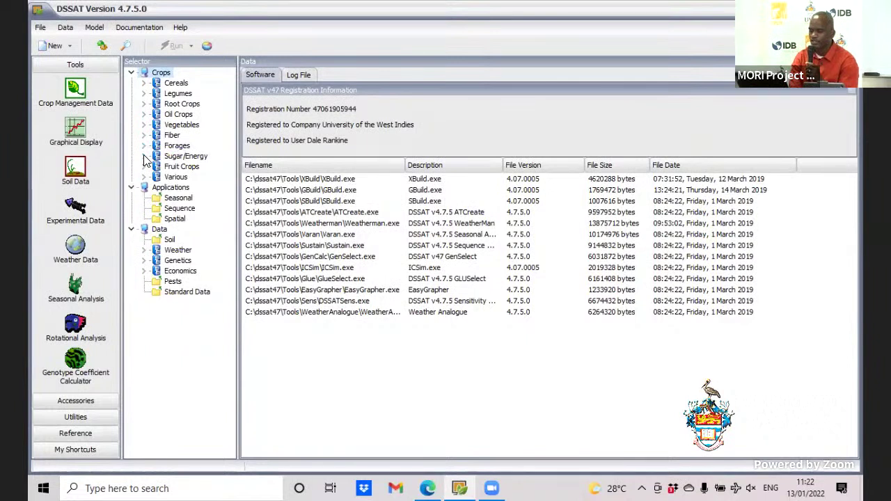
Step: View the crops under Sugar/Energy, Fruit Crops and Various, collapsing each category again
left_click(144, 157)
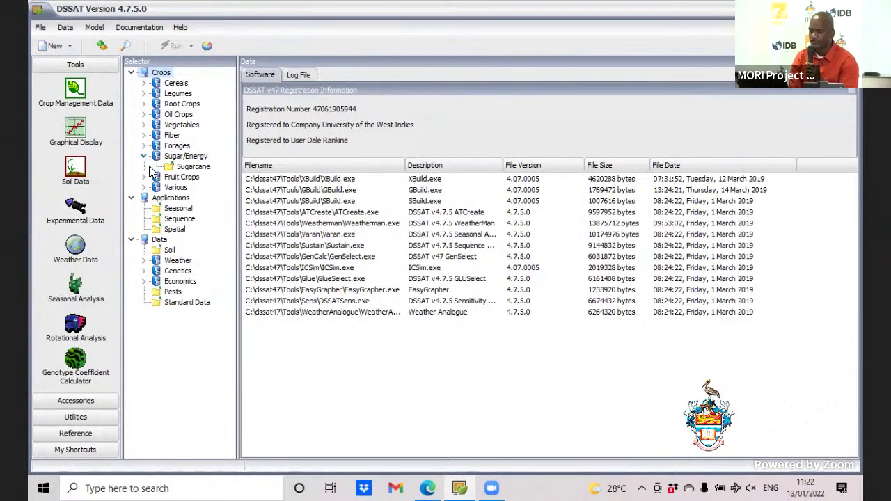
left_click(145, 157)
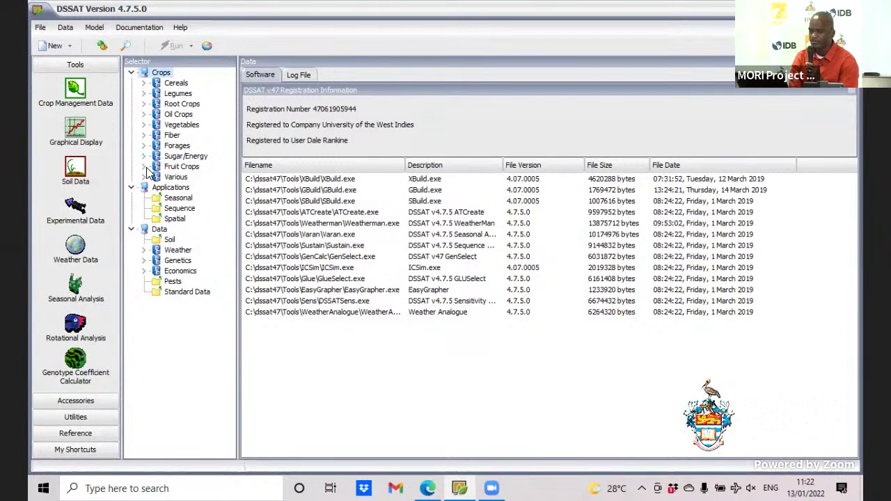
left_click(145, 167)
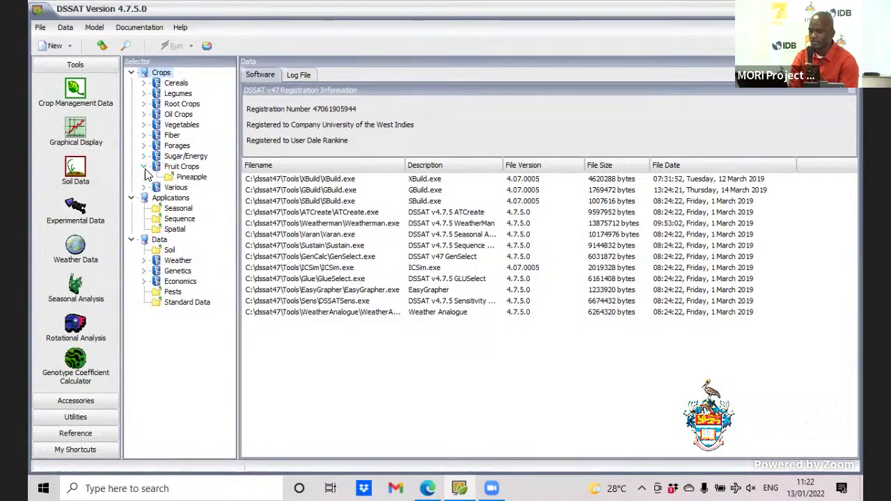
left_click(145, 168)
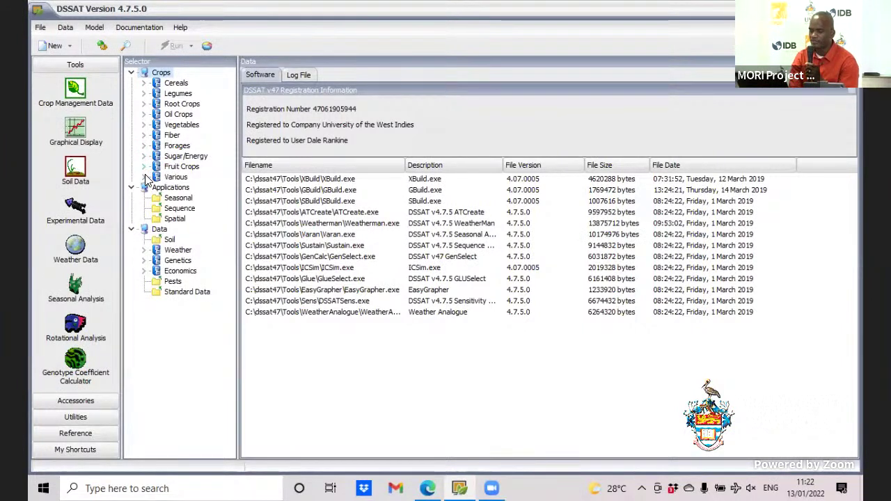
left_click(145, 178)
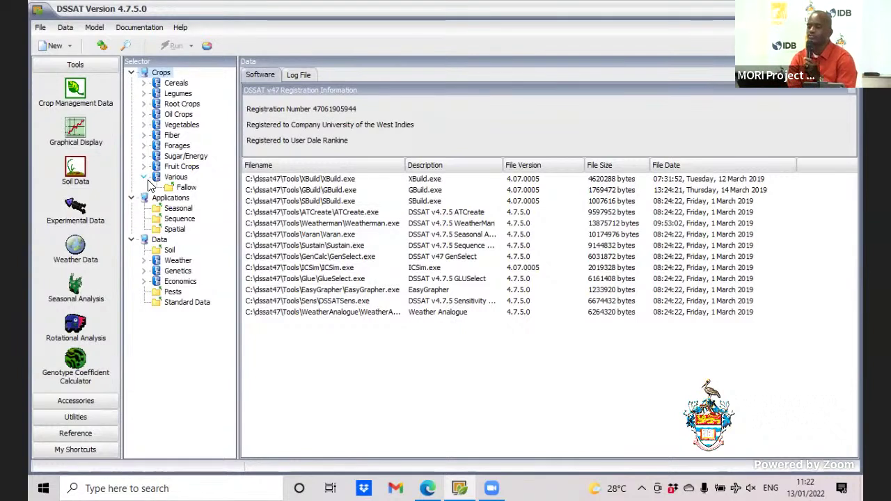
left_click(146, 178)
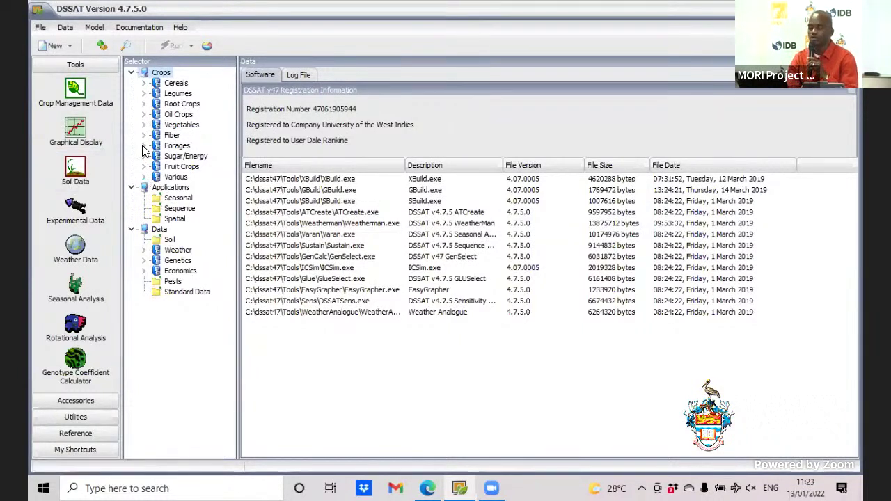
Step: List the maize experiments under Cereals, try to open UFGA8201.MZX for editing and clear its selection
left_click(145, 86)
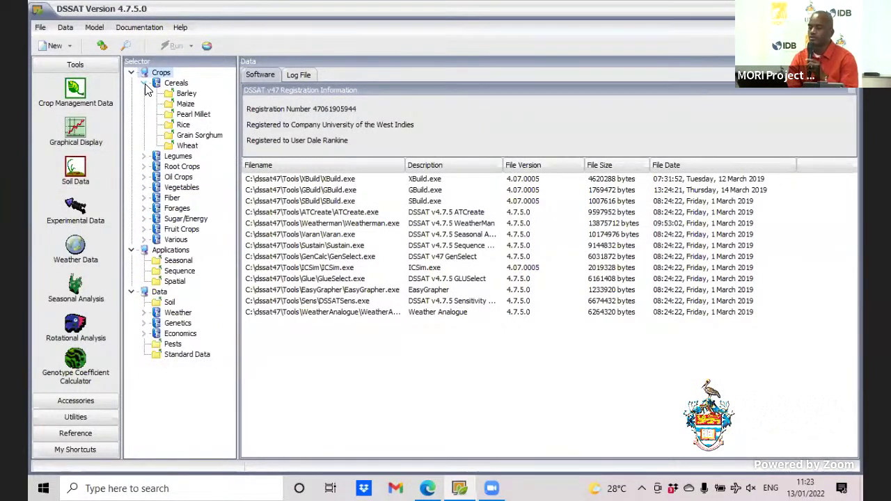
left_click(185, 104)
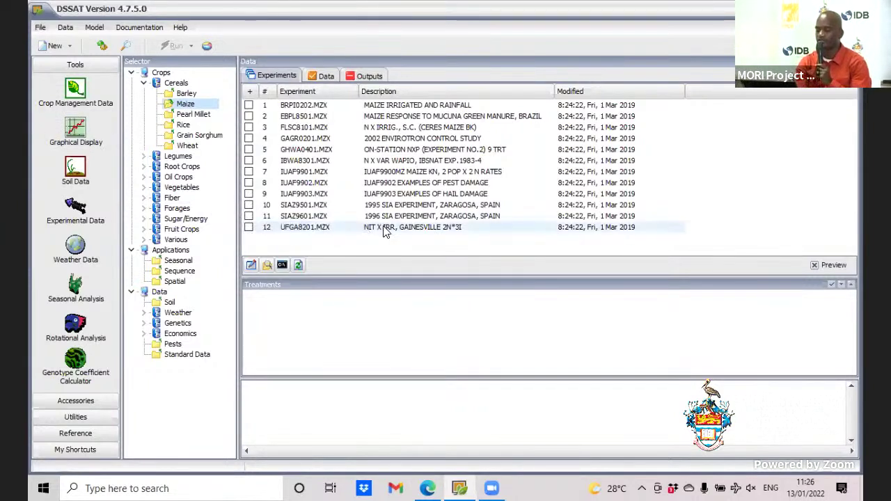
left_click(249, 227)
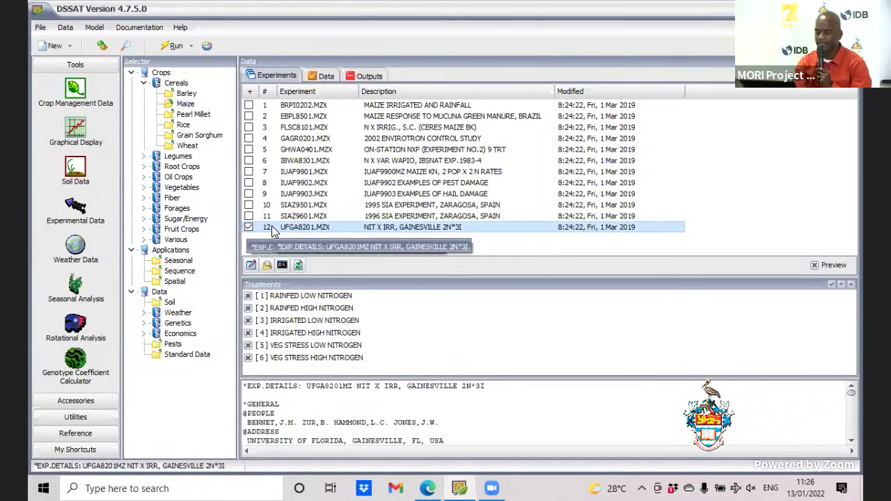
right_click(275, 230)
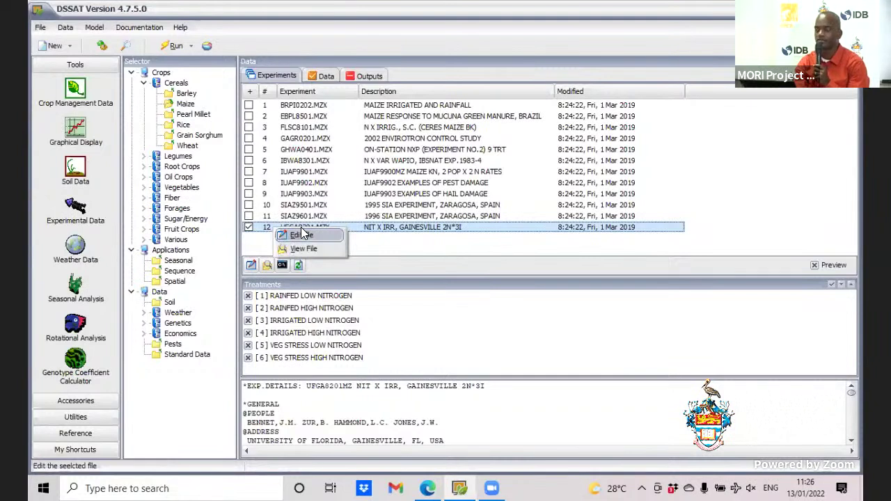
left_click(307, 237)
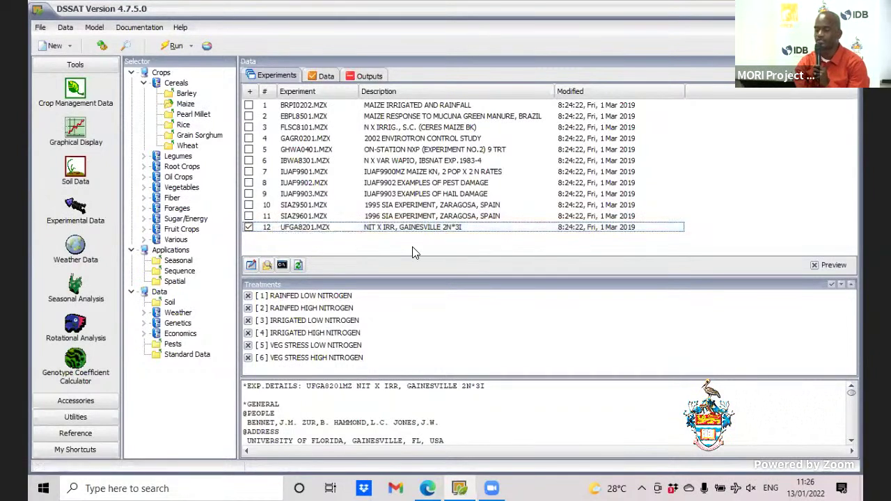
left_click(249, 227)
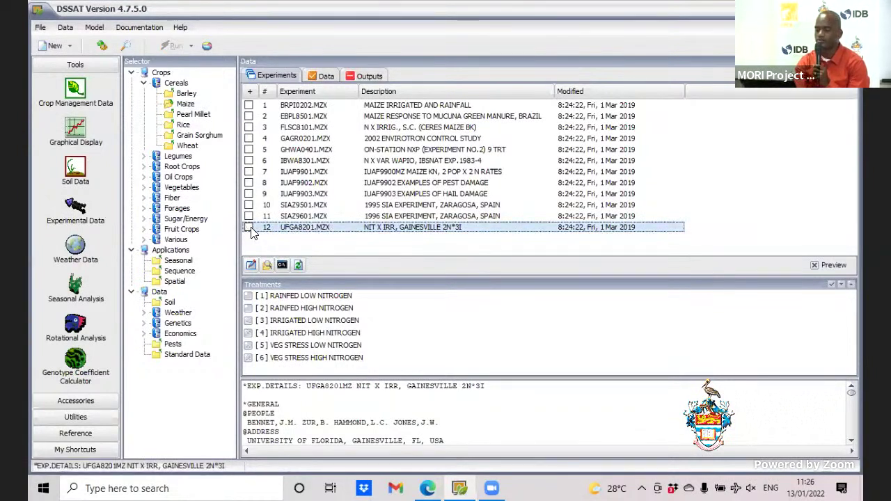
Step: Reload the maize experiment list under Cereals, select UFGA8201.MZX and open it for editing in XBuild
left_click(143, 84)
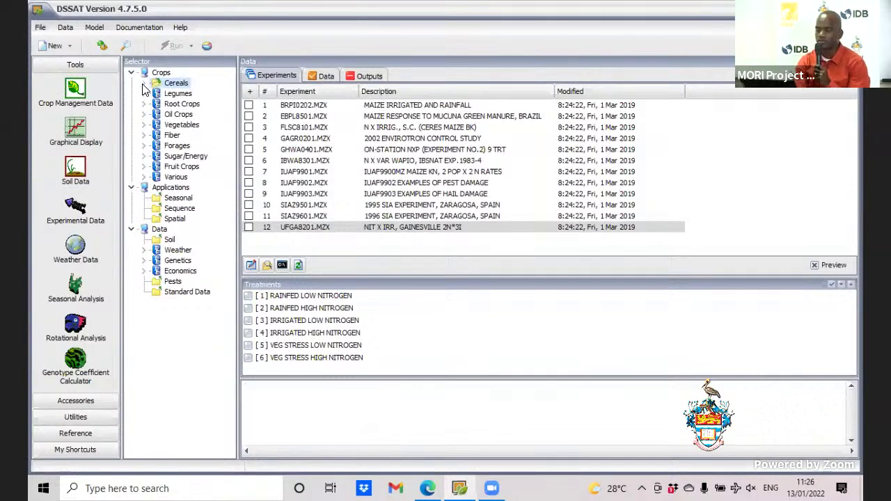
left_click(143, 84)
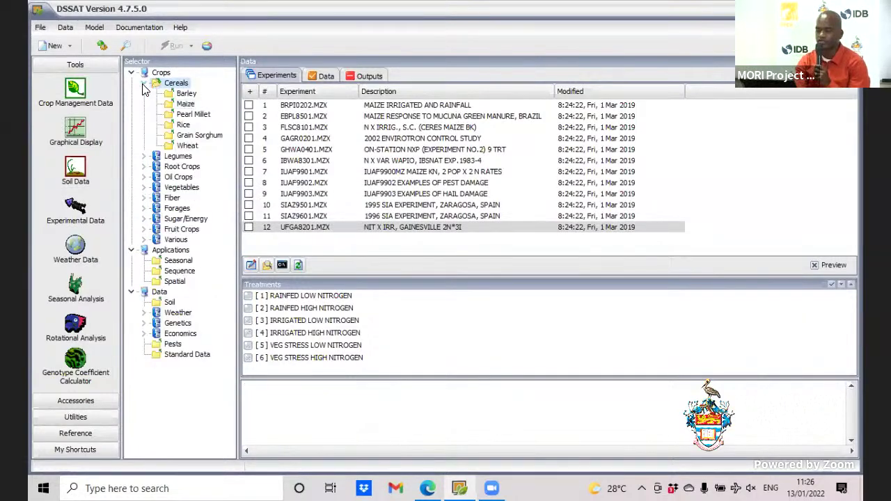
left_click(175, 104)
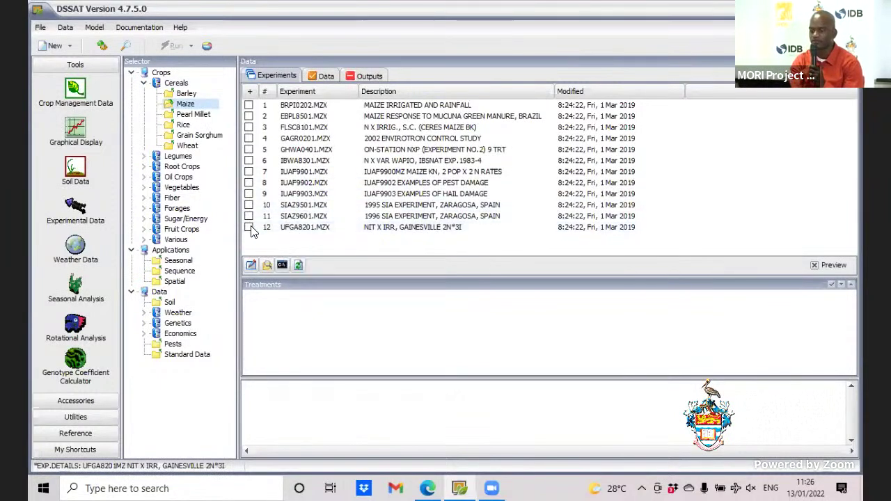
left_click(248, 228)
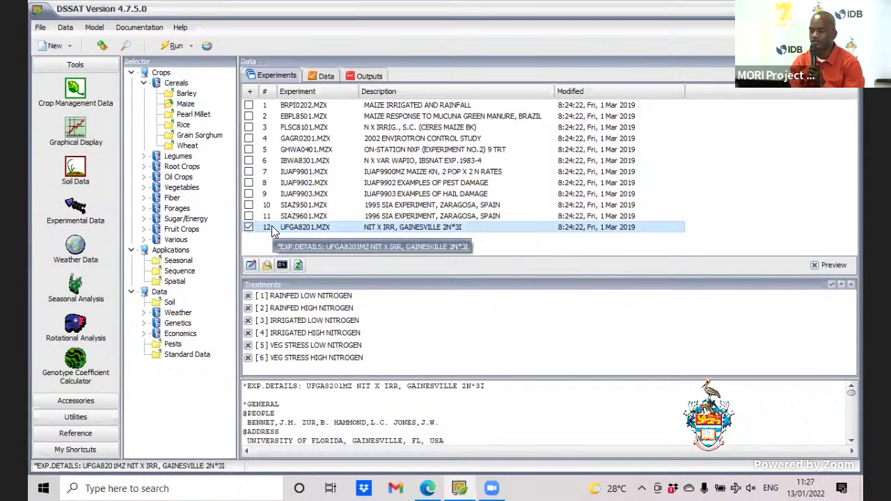
right_click(275, 231)
left_click(287, 236)
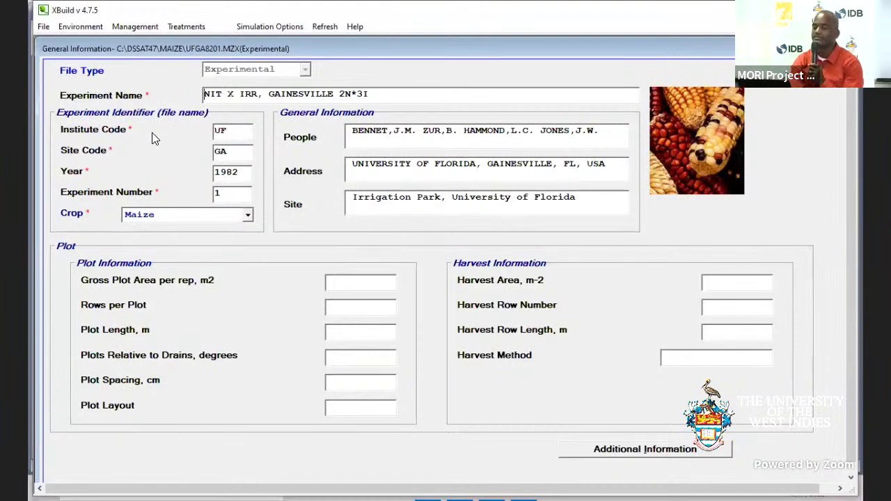
Step: Change the experiment's Institute Code to UW and restore it to UF
left_click(235, 126)
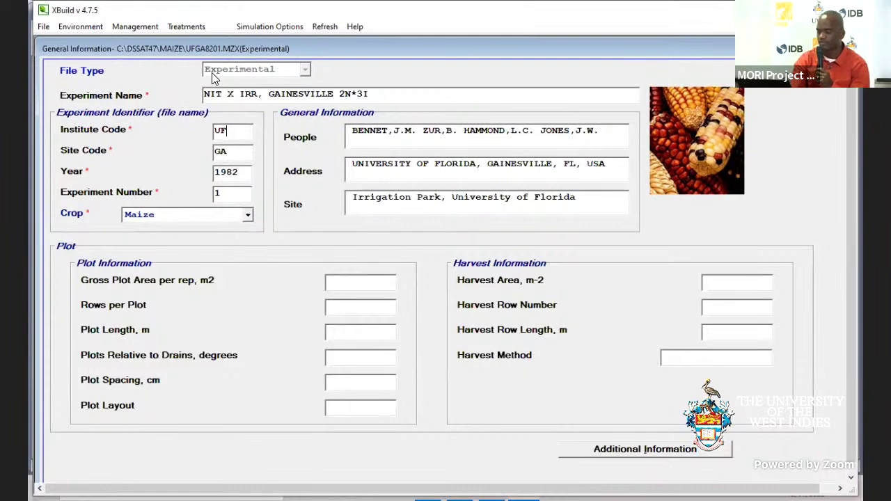
key("BackSpace")
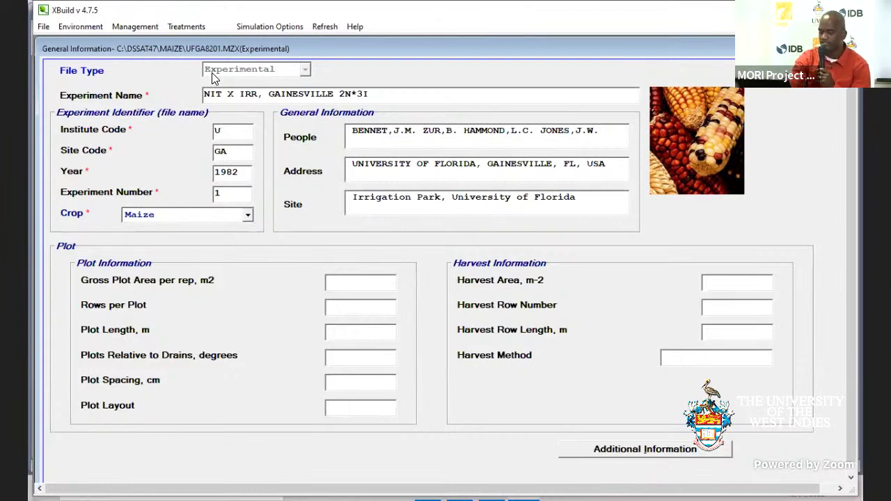
type("W")
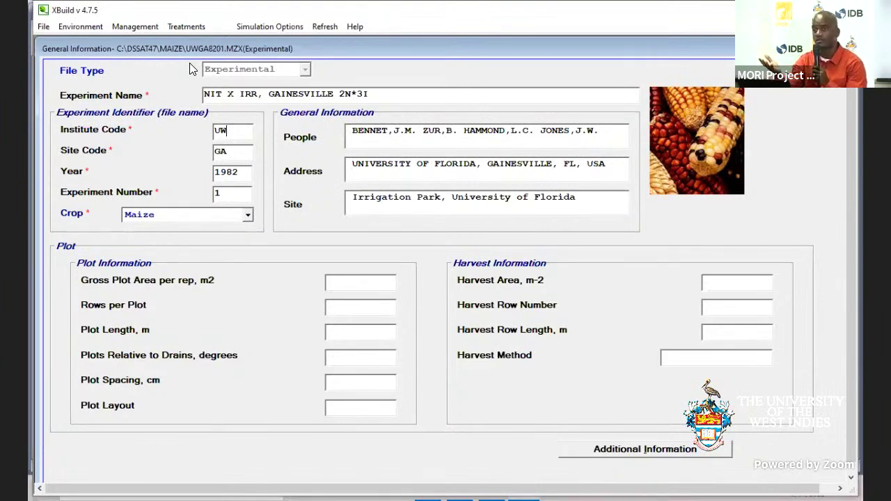
key("BackSpace")
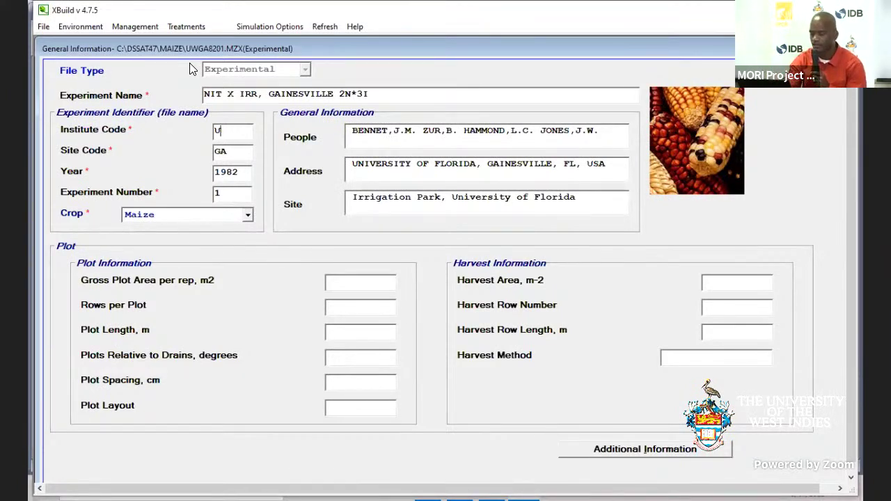
type("F")
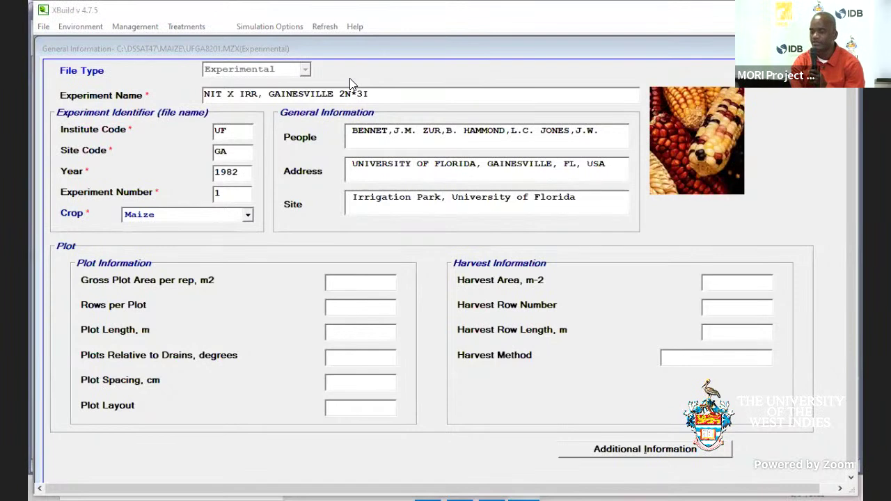
Step: Open the Cultivars settings and browse the maize cultivars available for level 1
left_click(133, 28)
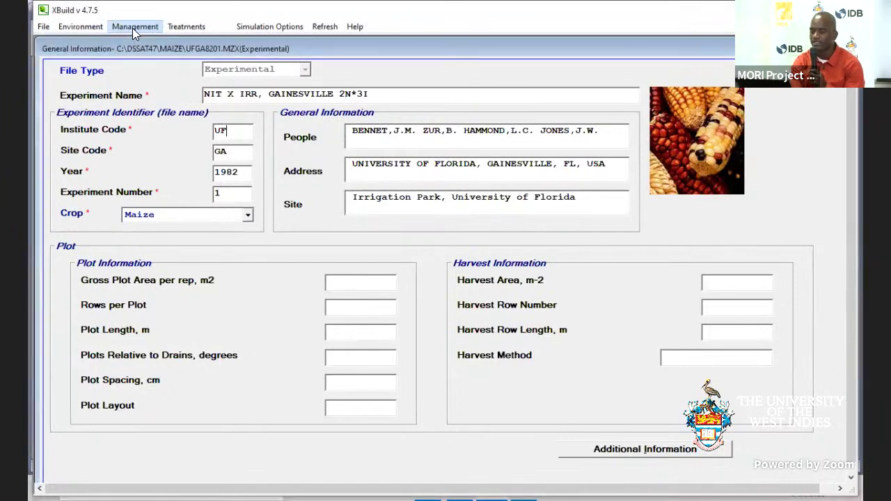
left_click(143, 42)
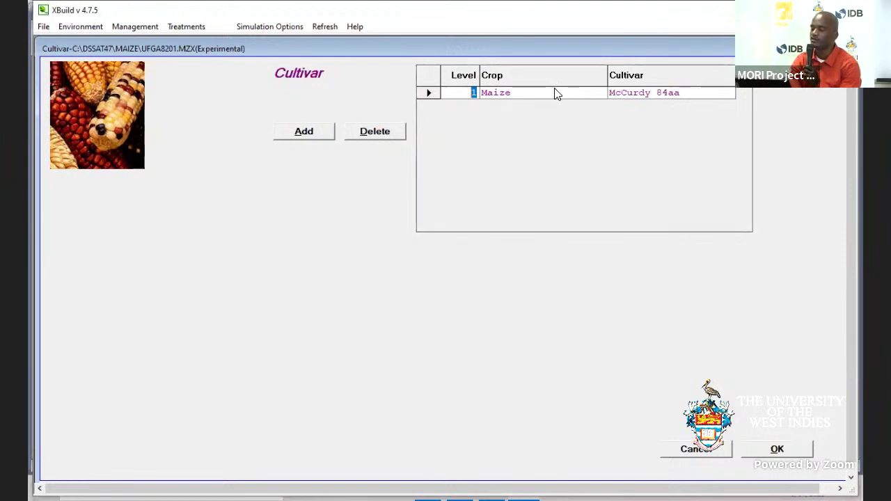
left_click(622, 93)
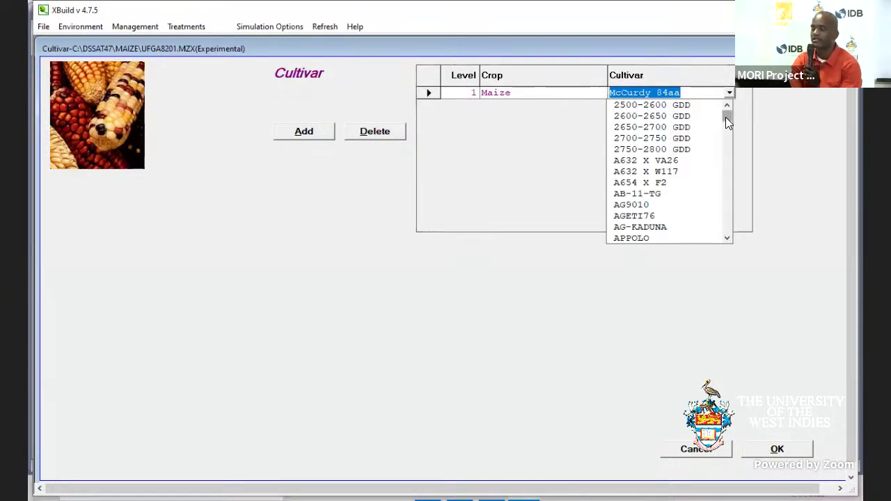
mouse_move(726, 118)
left_mouse_down()
mouse_move(727, 234)
mouse_move(724, 116)
left_mouse_up()
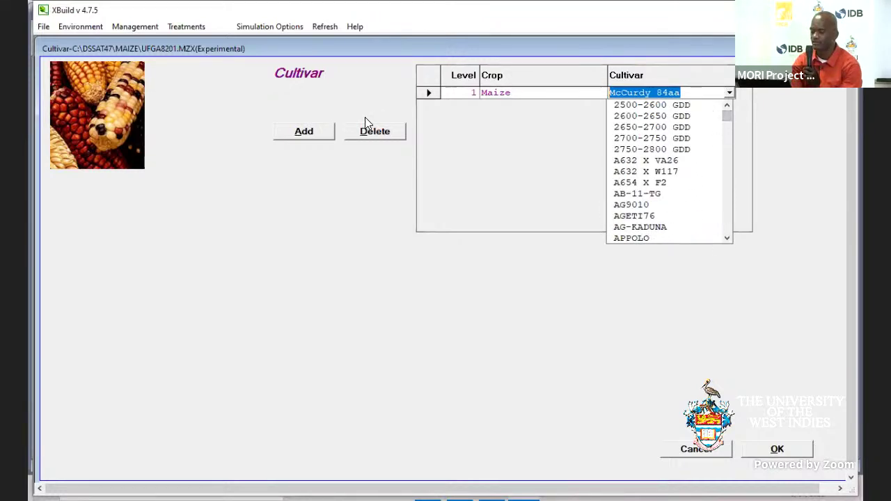
Step: Open the Planting settings and look through the available weather years for level 1
left_click(129, 27)
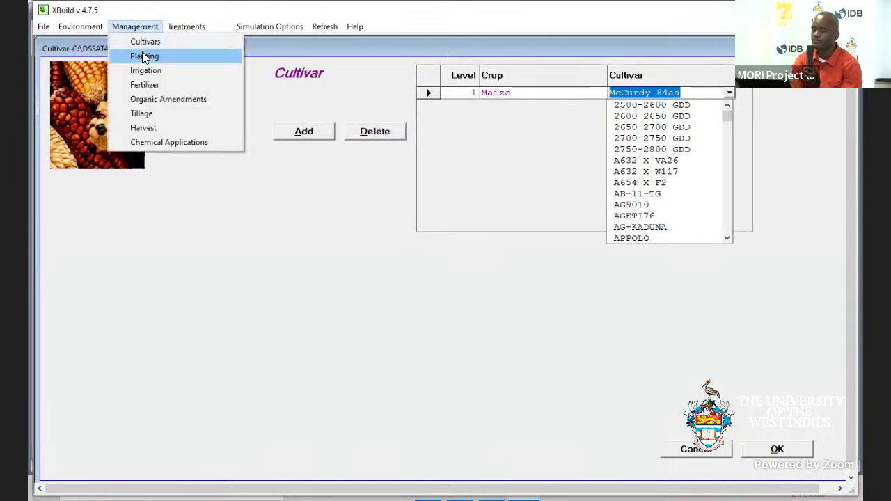
left_click(144, 57)
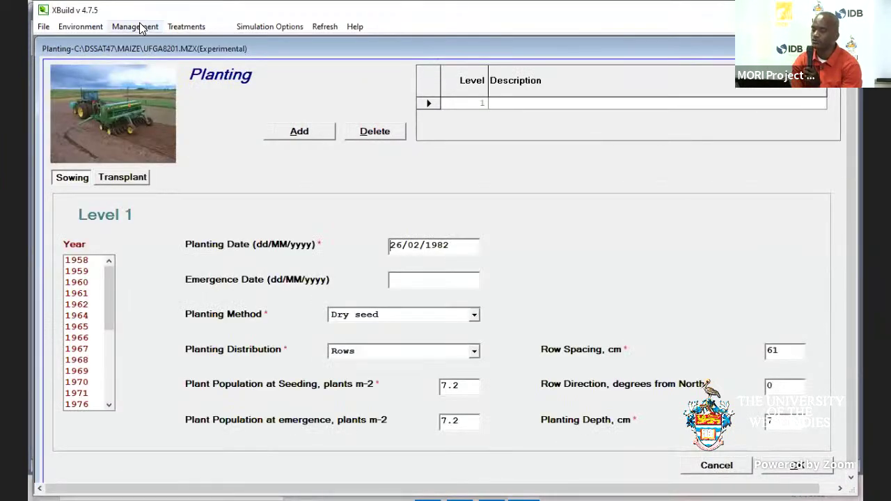
left_click(141, 26)
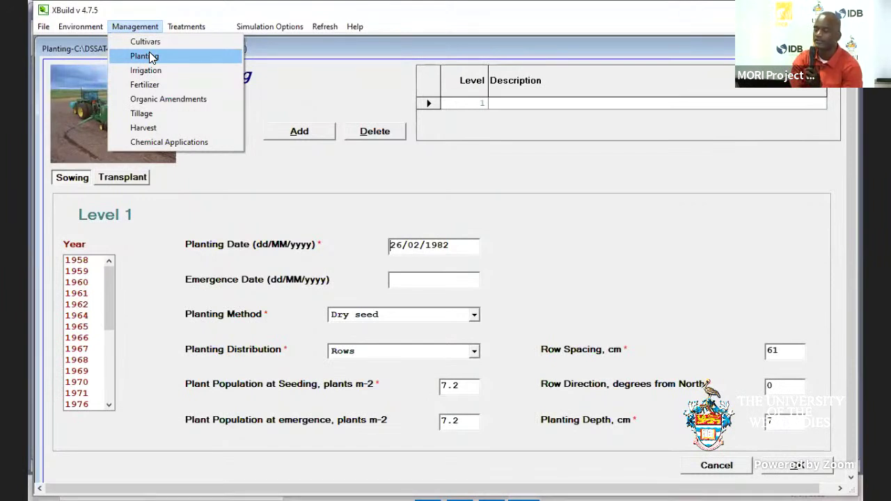
left_click(149, 55)
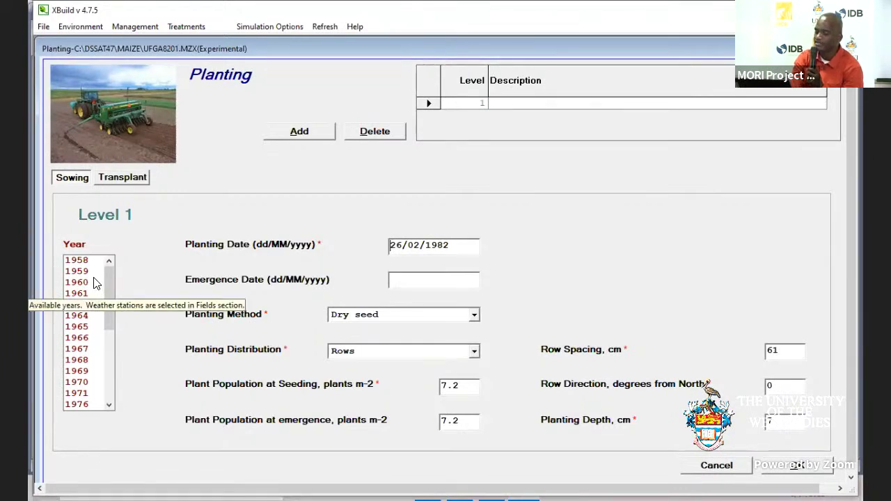
right_click(112, 339)
left_click(112, 340)
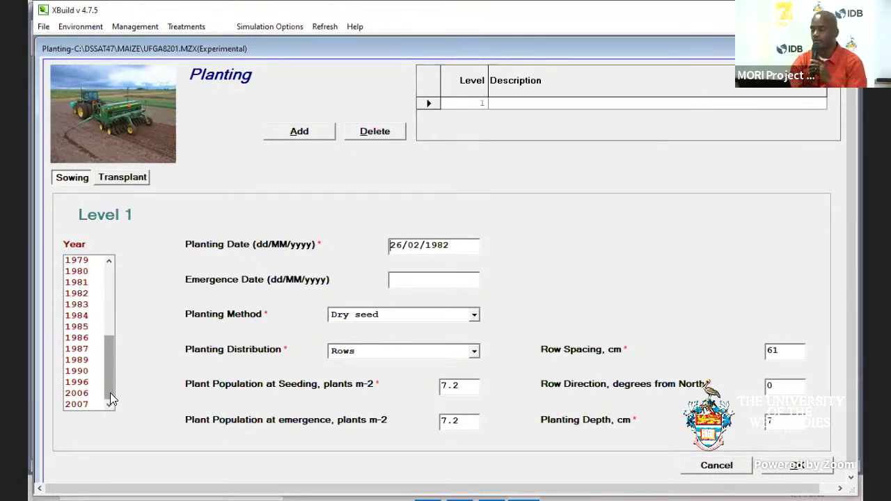
Step: View the irrigation applications and the fertilizer material options for the first fertilizer application
left_click(151, 22)
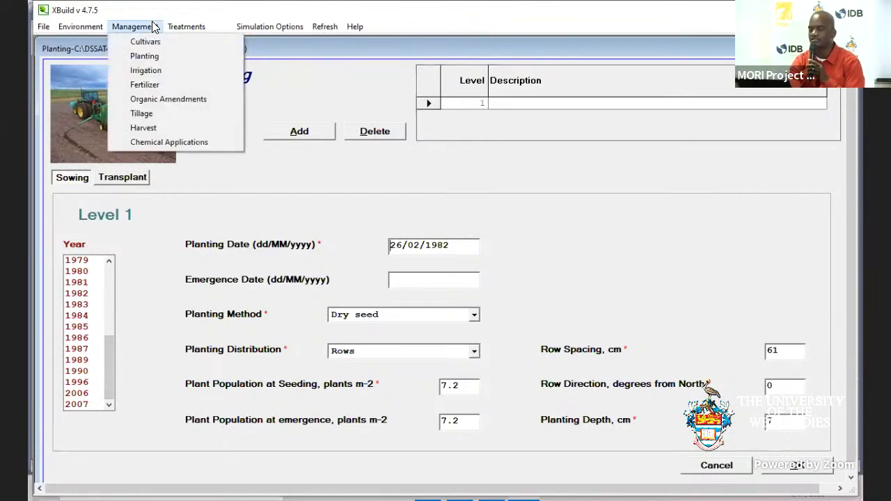
left_click(149, 71)
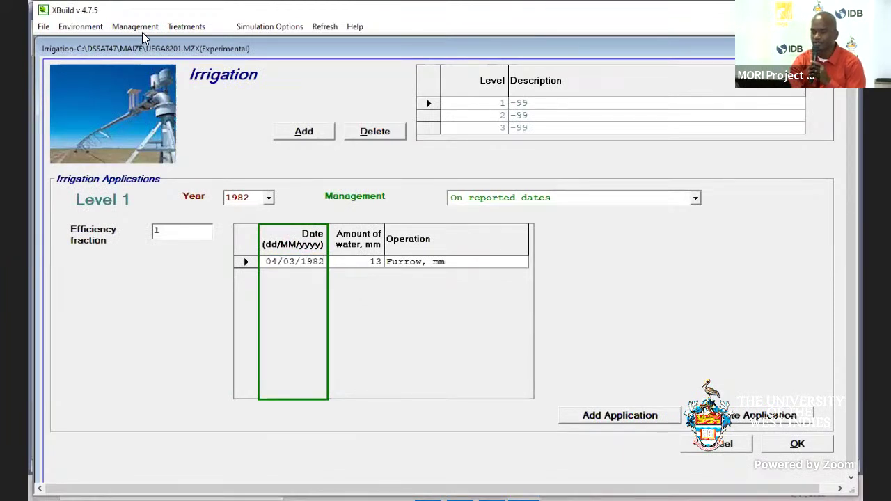
left_click(142, 29)
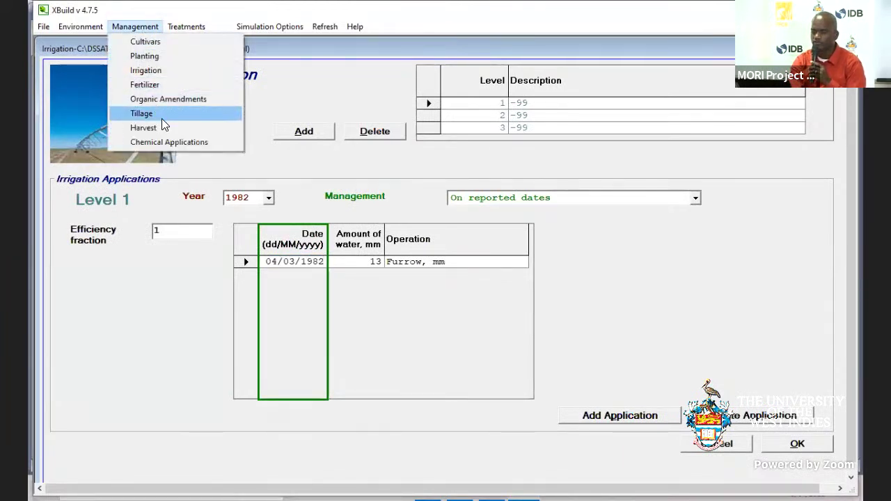
left_click(170, 86)
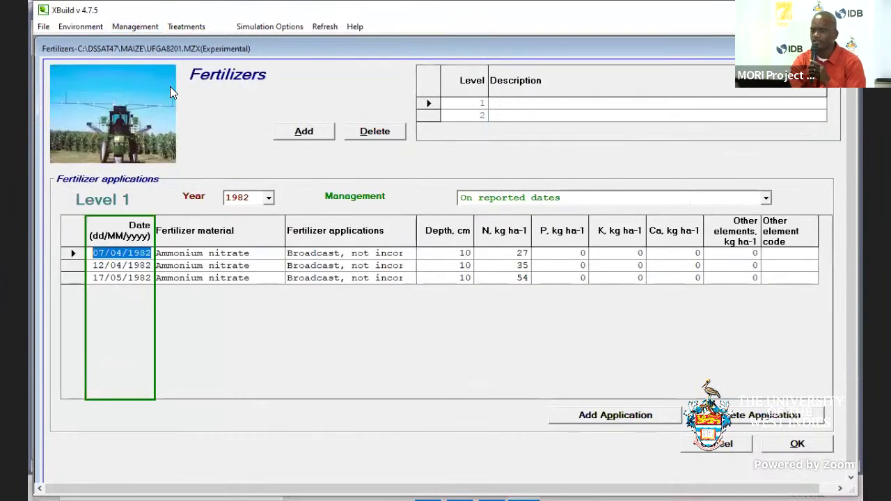
left_click(263, 254)
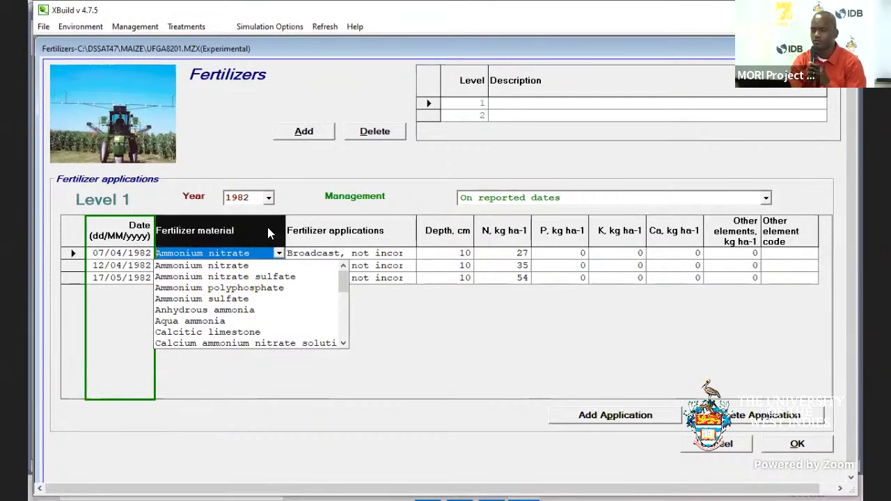
Step: Cancel the fertilizer settings and close the experiment in XBuild without saving, returning to DSSAT
left_click(728, 445)
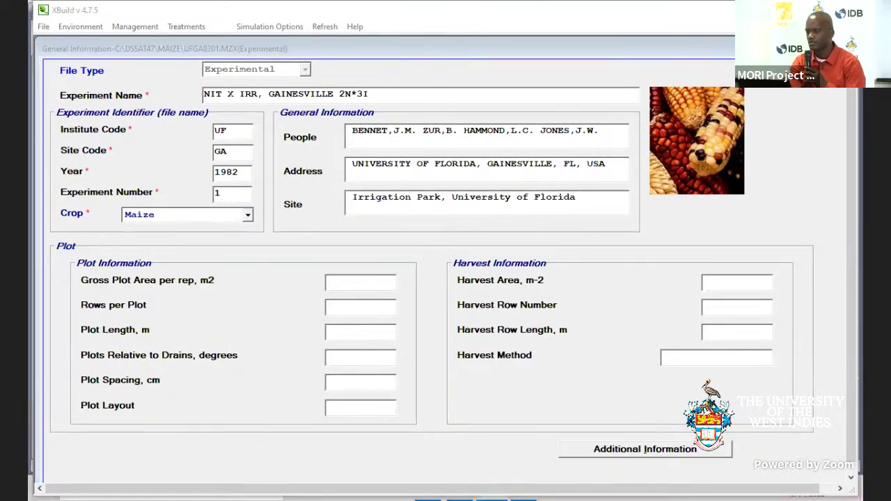
left_click(851, 49)
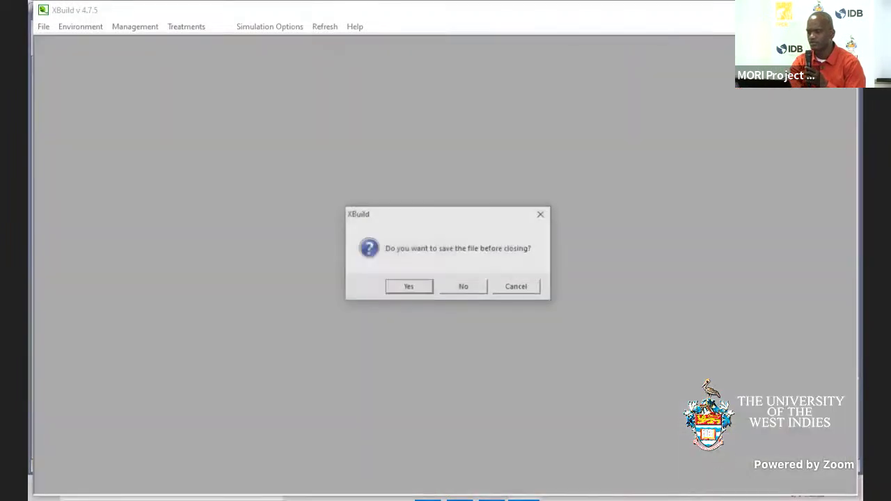
left_click(467, 287)
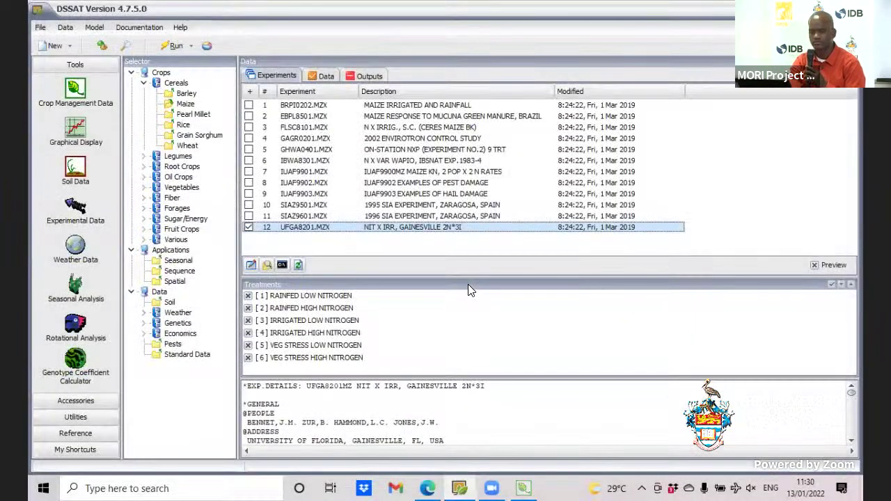
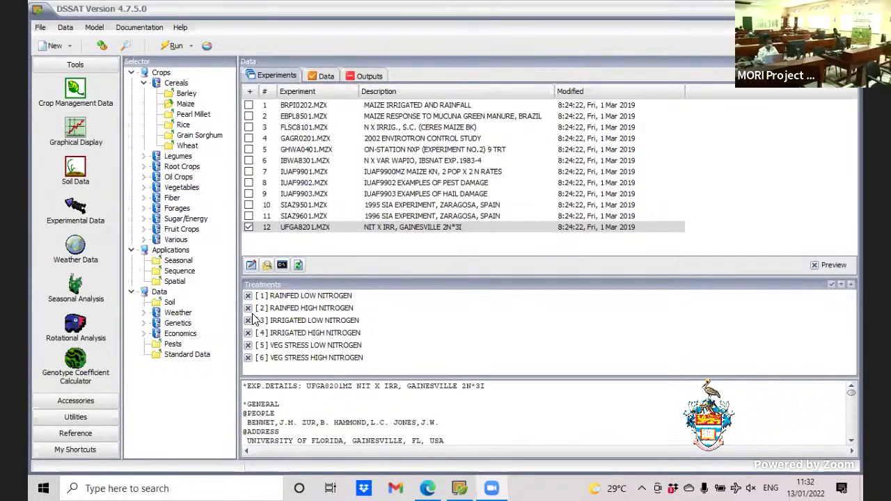
Step: Run the MZCER crop model for all six treatments of UFGA8201.MZX and dismiss the completion notice
left_click(216, 282)
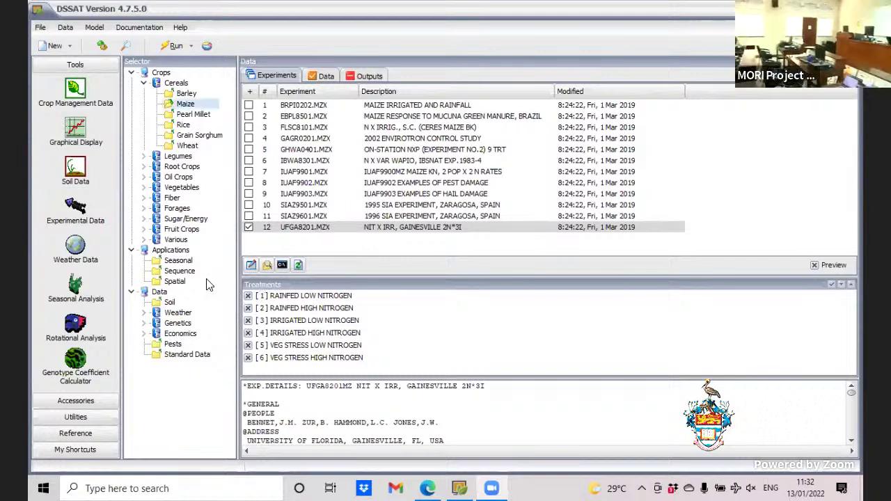
left_click(174, 52)
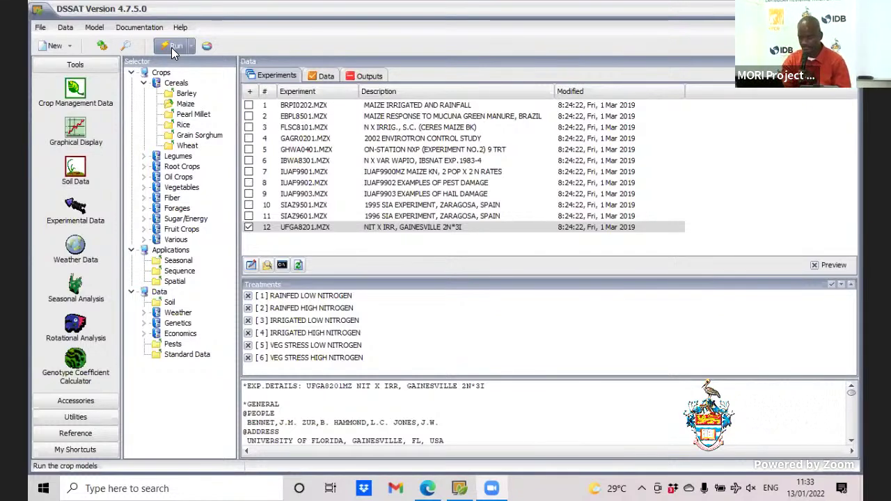
left_click(174, 49)
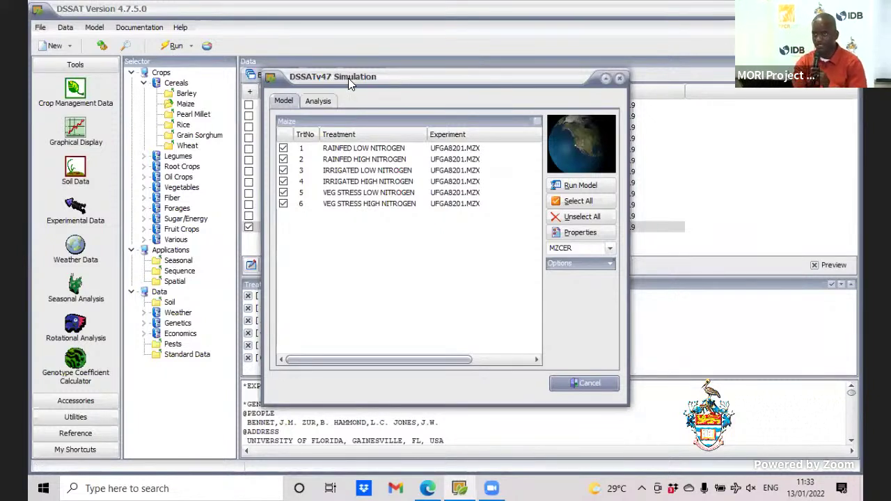
left_click(584, 186)
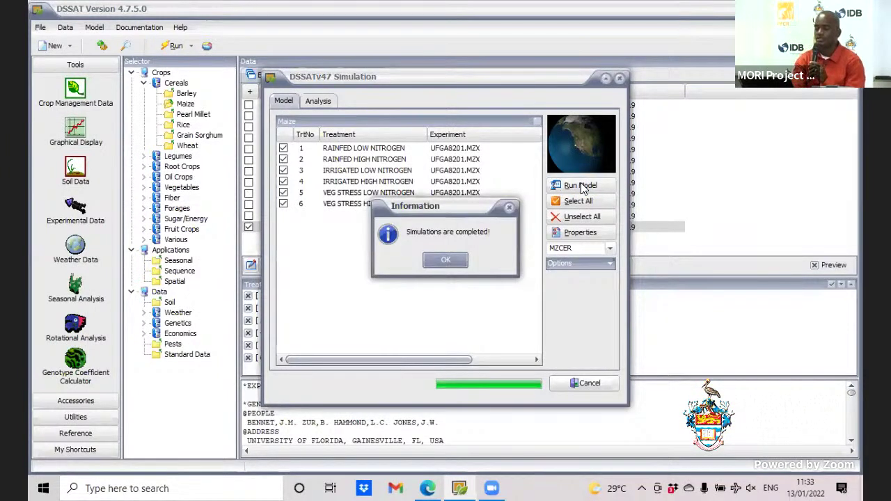
left_click(441, 263)
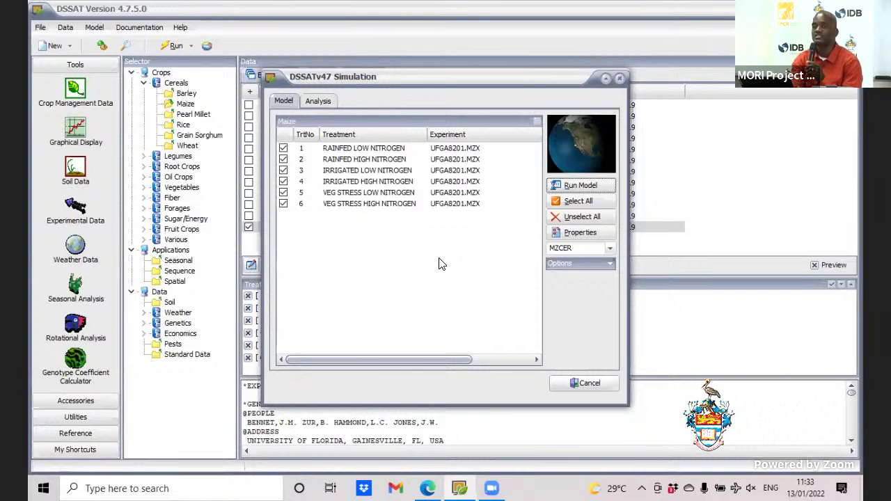
Step: Select PlantGro.OUT among the simulation output files and plot it in GBuild
left_click(317, 101)
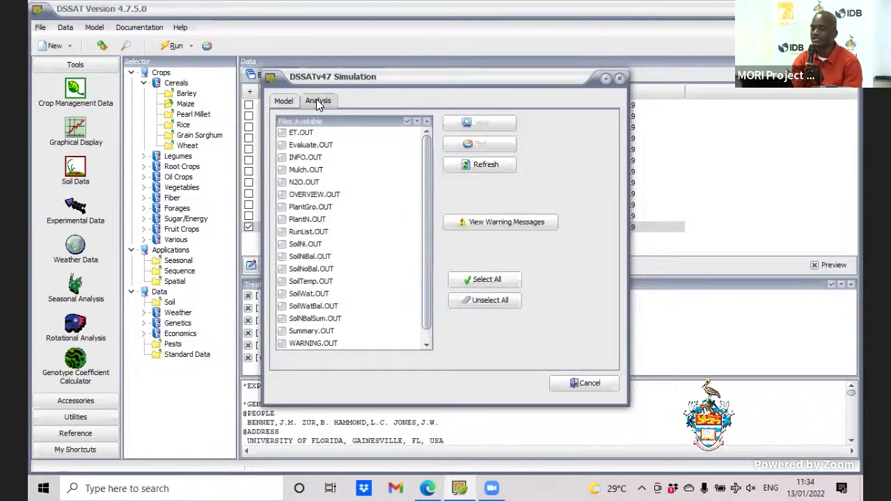
left_click(286, 102)
left_click(317, 102)
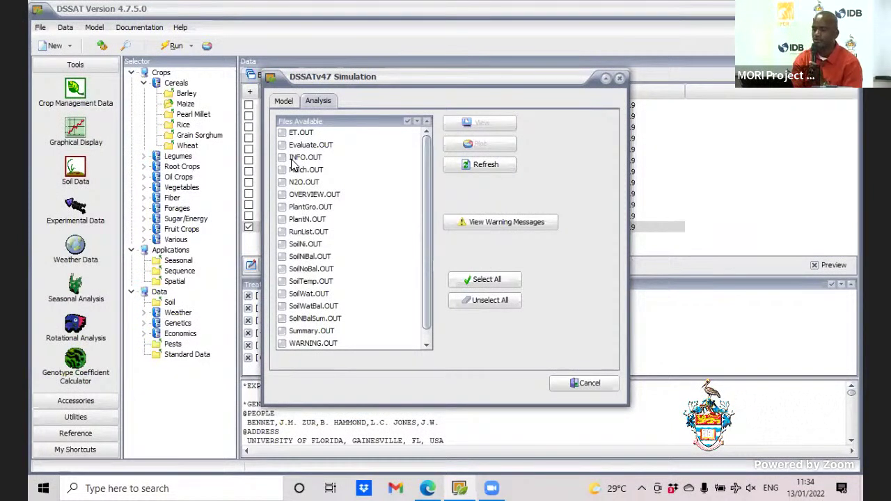
left_click(283, 207)
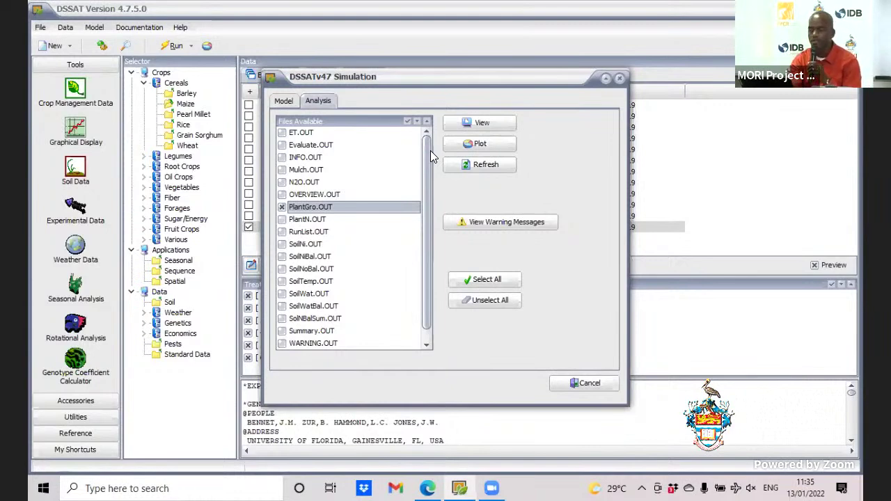
left_click(490, 146)
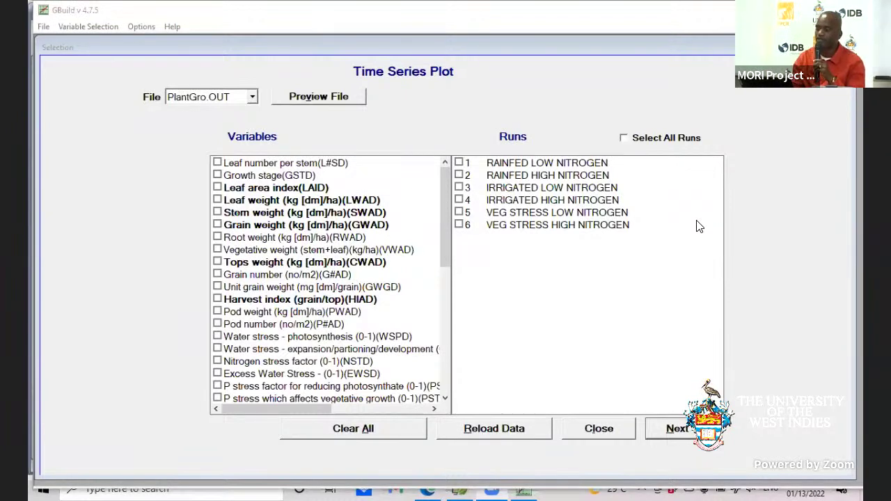
Step: Include the Rainfed Low Nitrogen, Irrigated High Nitrogen and Veg Stress Low Nitrogen runs in the time series plot
left_click(459, 165)
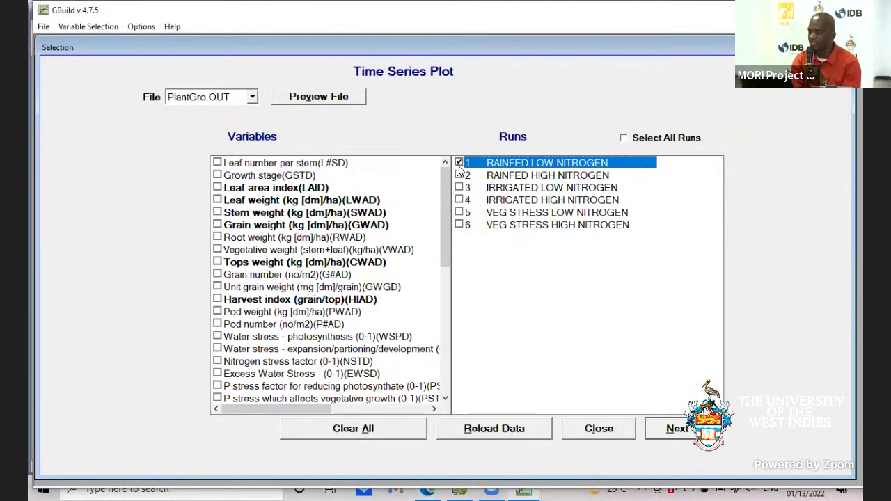
left_click(459, 200)
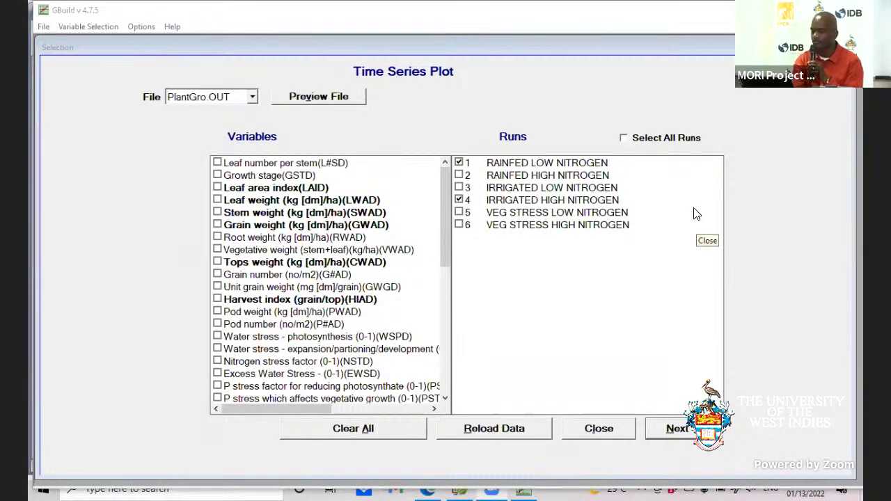
left_click(459, 214)
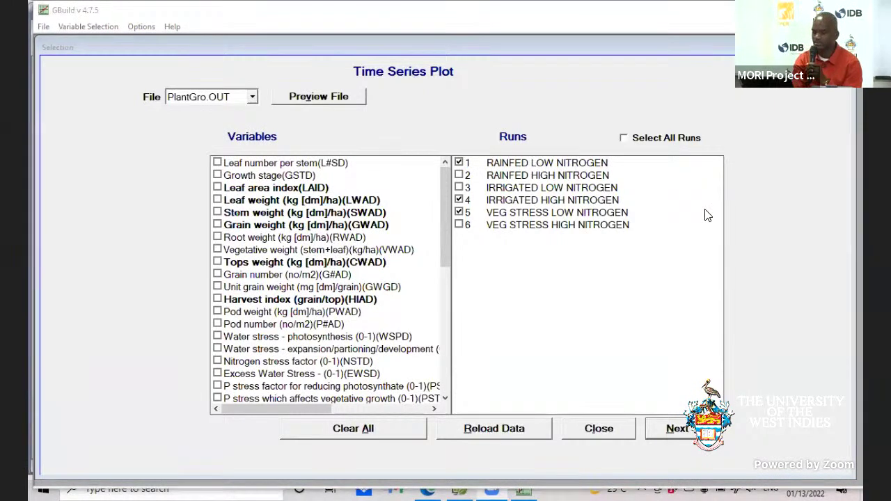
Step: Select Grain weight (GWAD) as the variable and plot its time series for the chosen runs
left_click(217, 224)
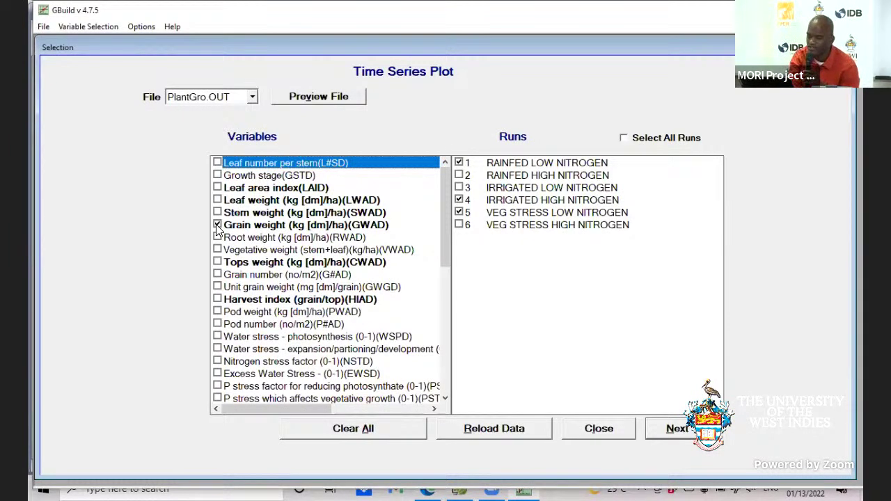
left_click(217, 226)
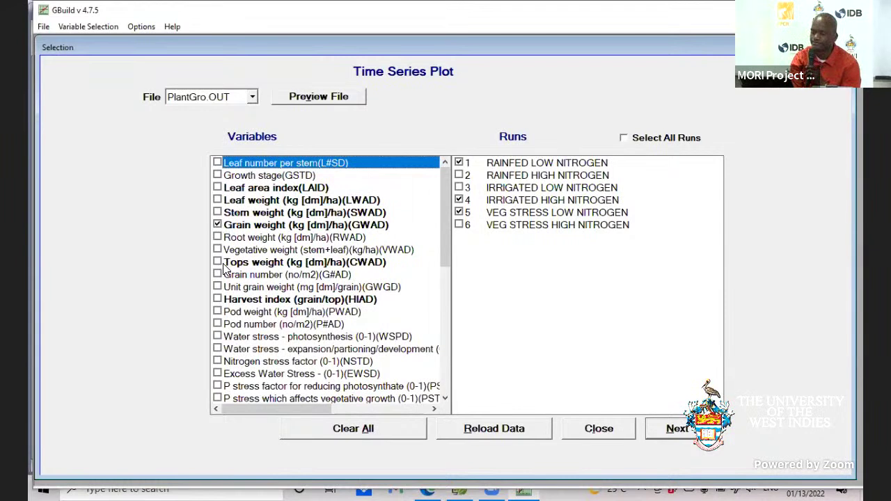
left_click(679, 427)
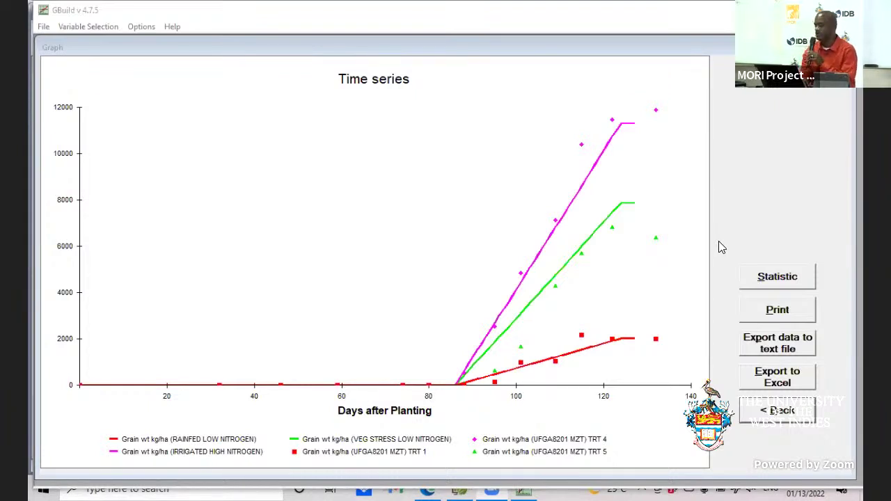
Step: Review the statistics comparing observed and simulated grain weight for the plotted runs, and return to the graph
left_click(773, 278)
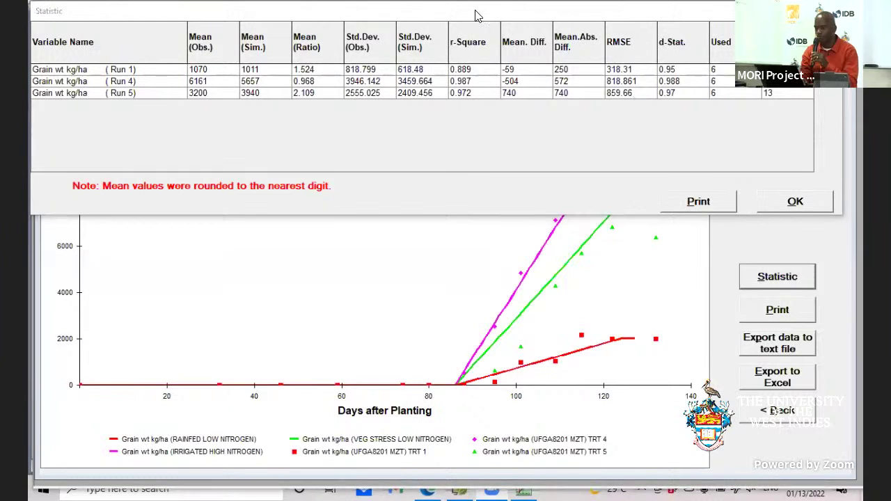
key("super+s")
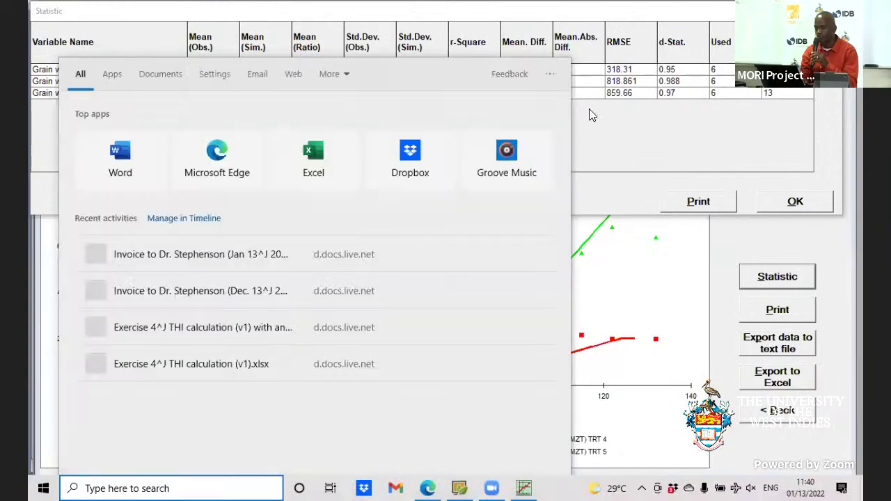
left_click(599, 134)
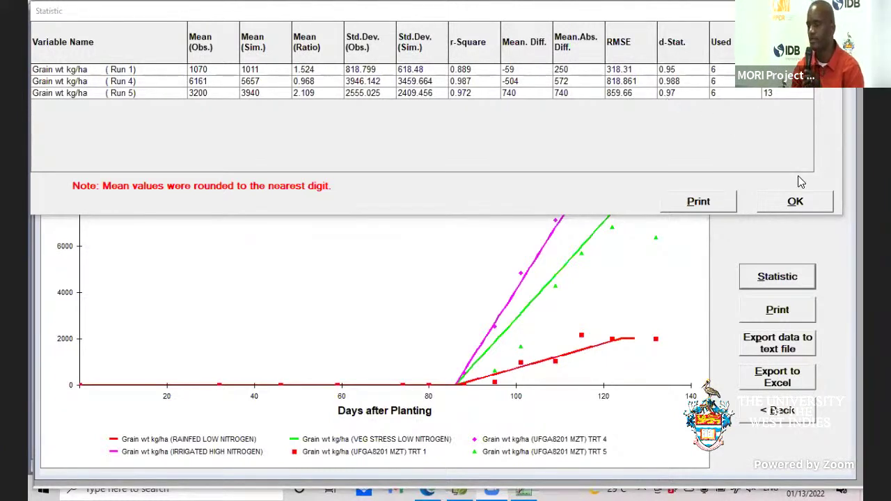
left_click(796, 202)
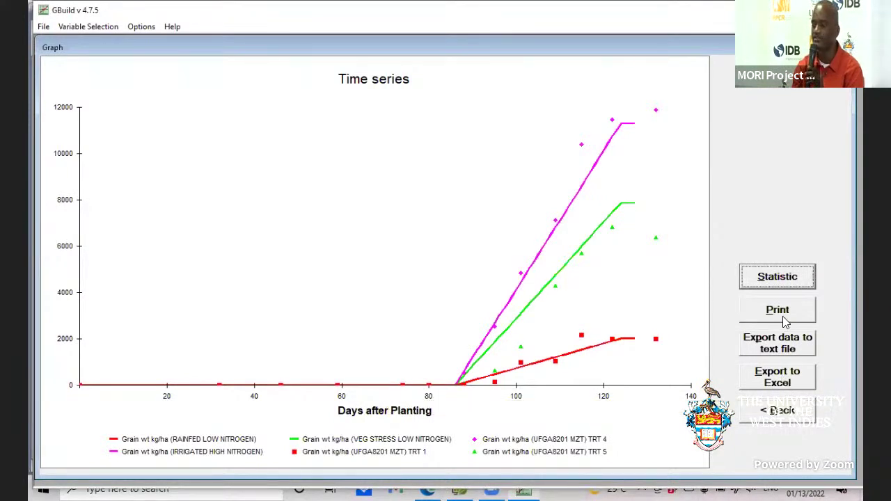
Step: Export the grain weight time series to Excel and bring up the exported workbook in a maximized window
left_click(798, 376)
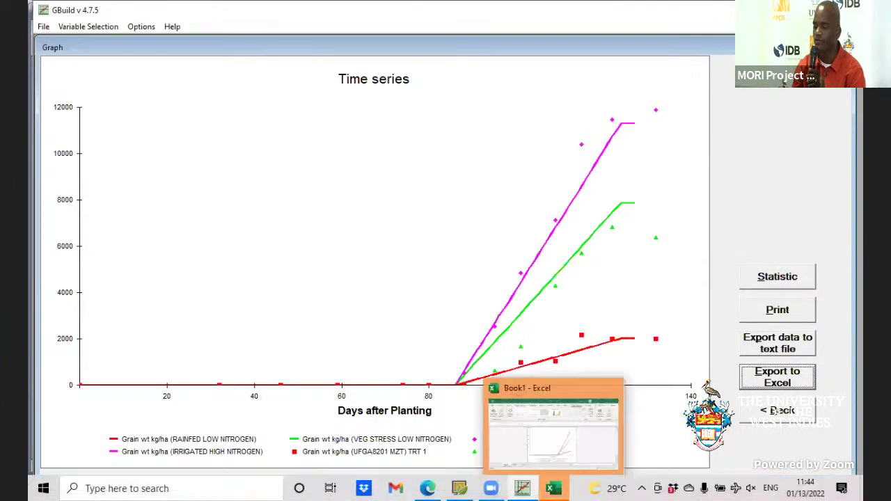
left_click(553, 489)
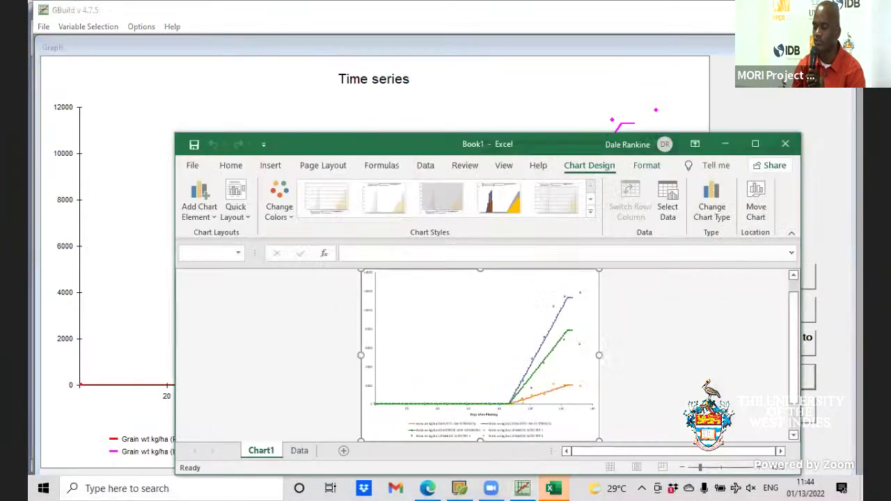
left_click(756, 143)
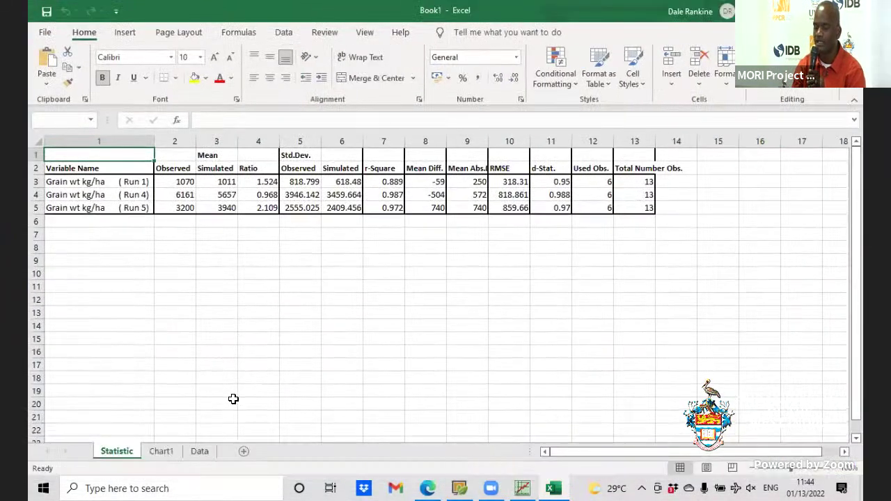
Step: Examine the exported grain weight chart on the Chart1 sheet and the axis title options available for it
left_click(160, 451)
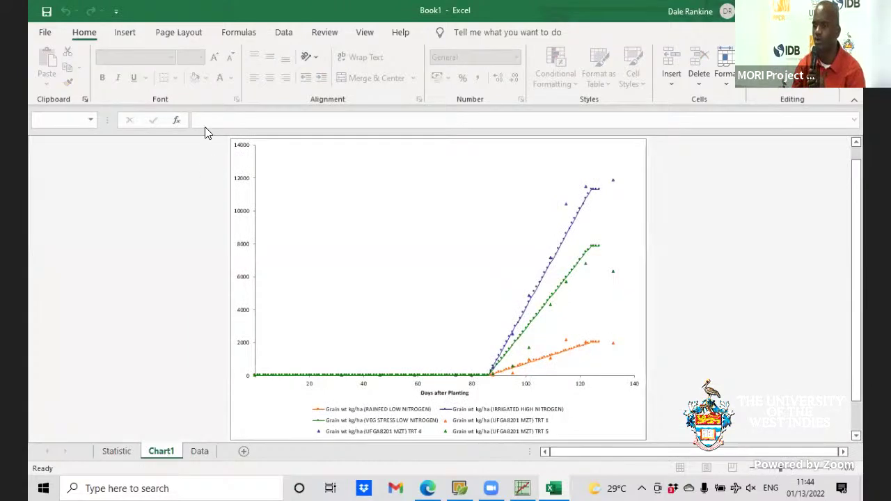
left_click(403, 172)
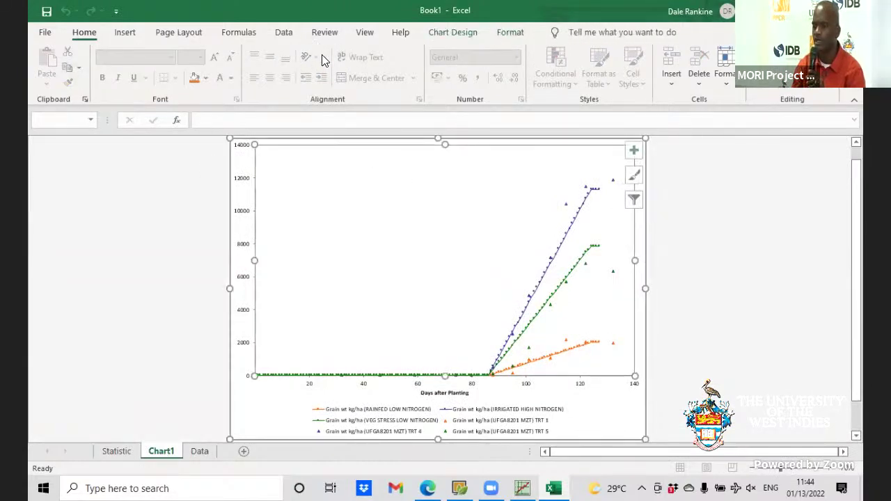
left_click(435, 33)
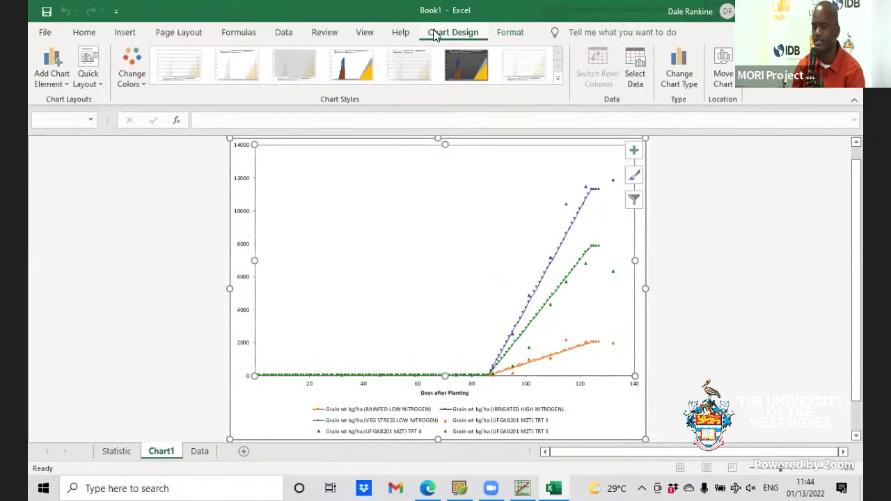
left_click(52, 74)
mouse_move(67, 122)
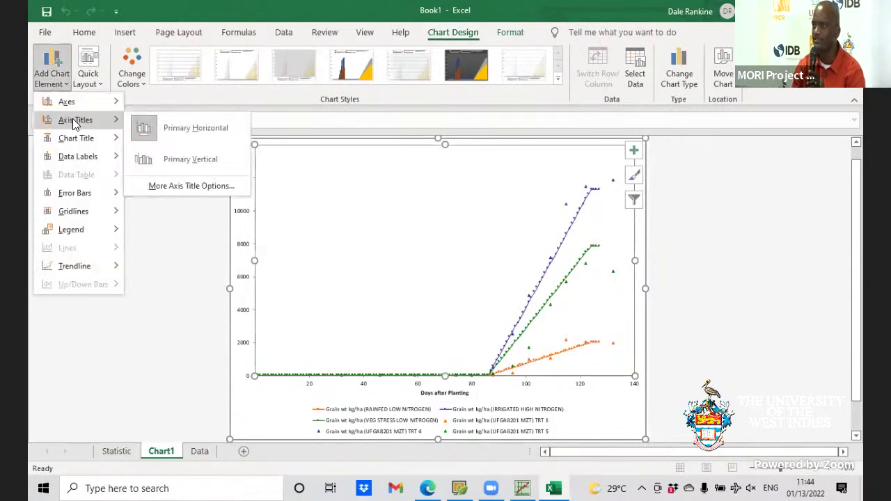
left_click(167, 206)
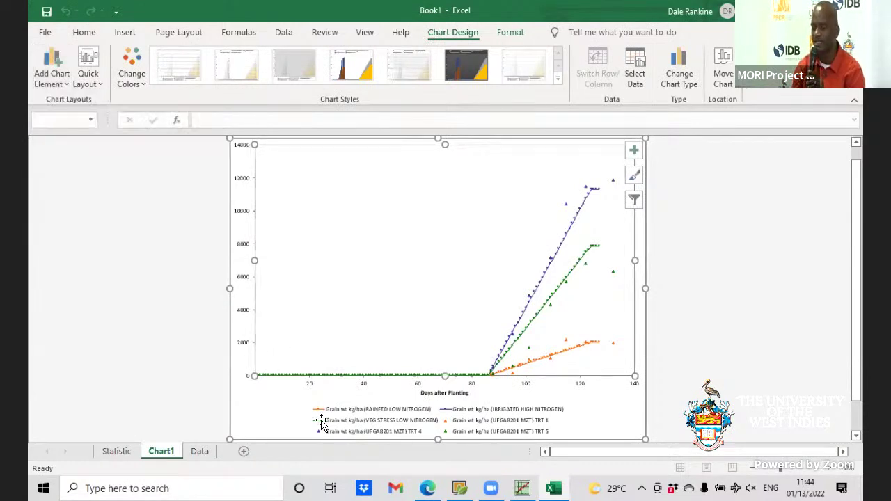
Step: Review the Statistic and Data sheets of the exported workbook and close it without saving
left_click(130, 451)
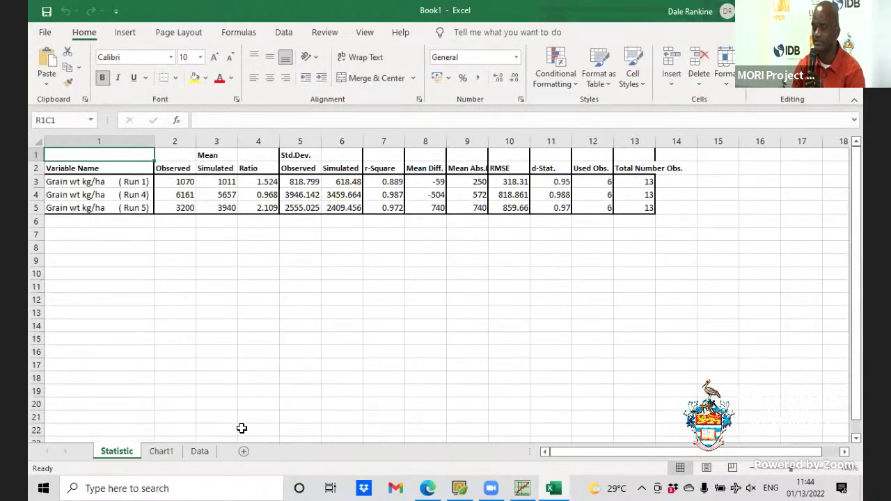
left_click(197, 454)
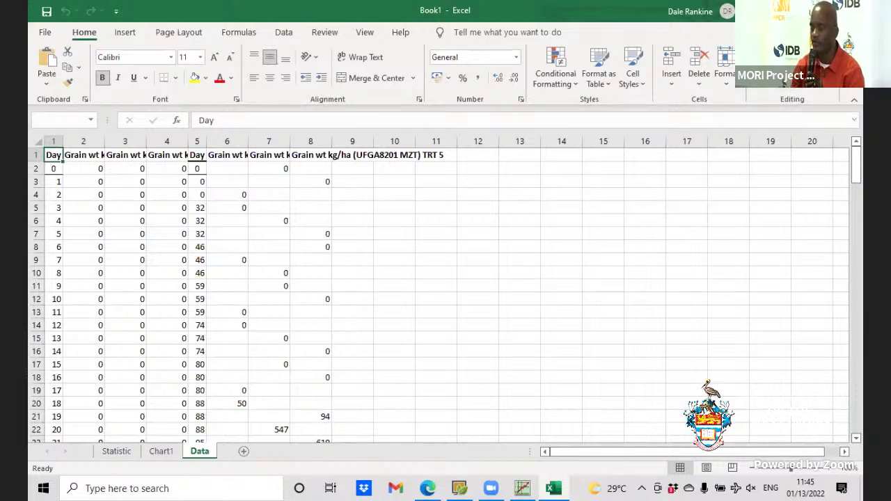
key("ctrl+w")
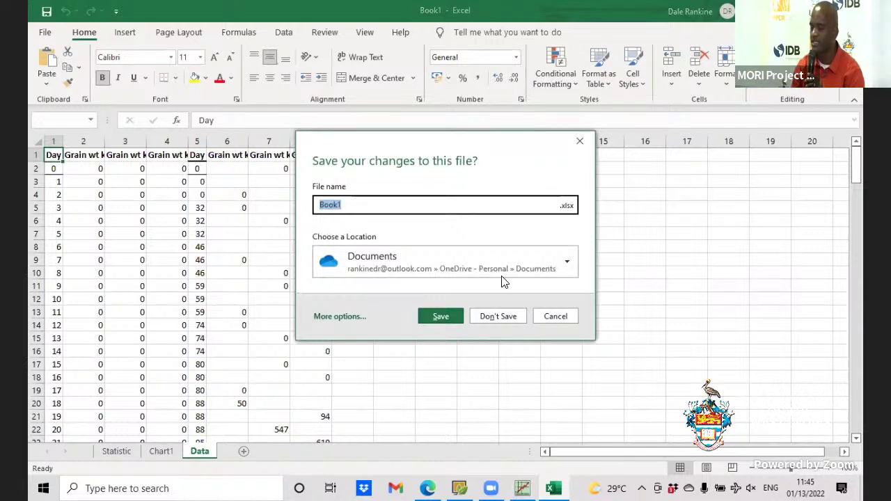
left_click(509, 317)
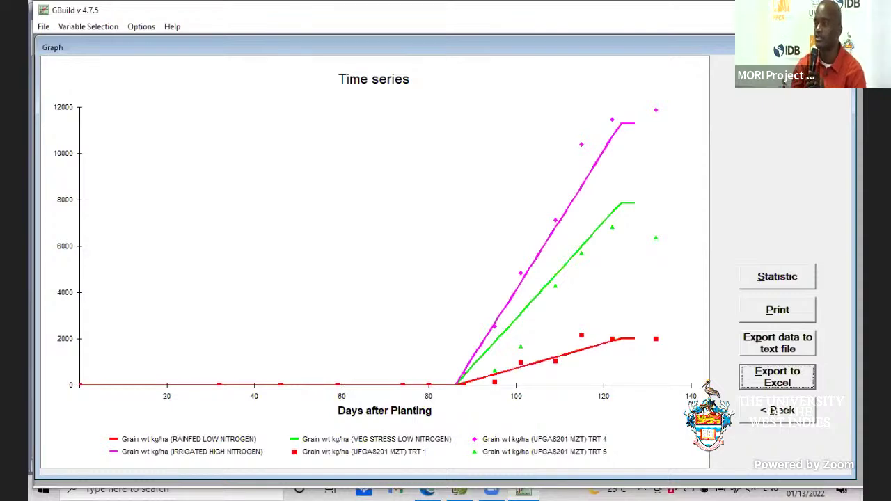
Step: Return to DSSAT and plot PlantGro.OUT again in GBuild with all runs selected
key("alt+F4")
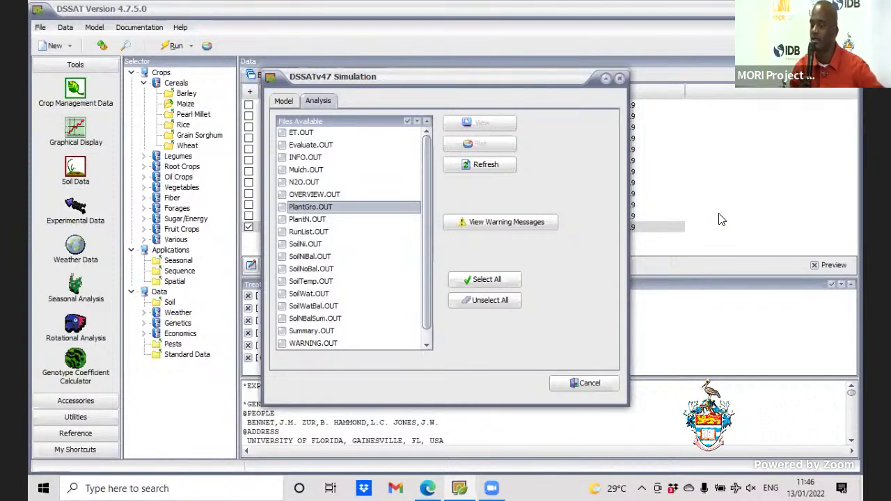
key("space")
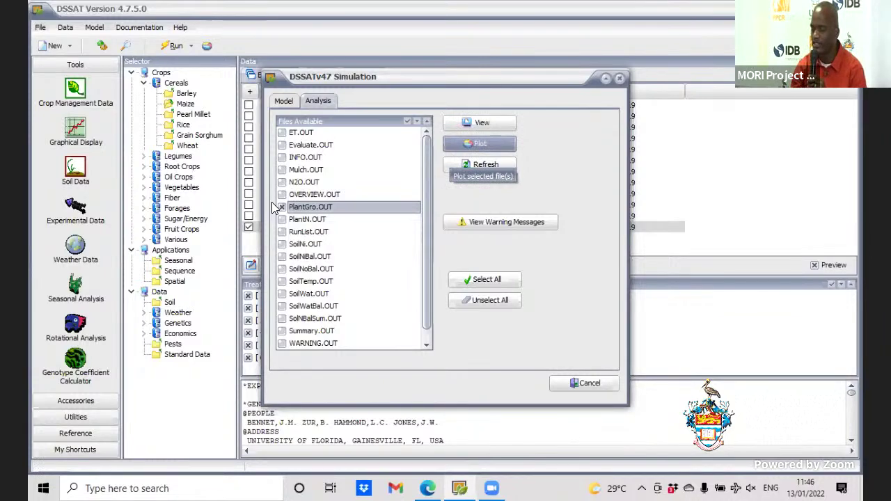
left_click(461, 143)
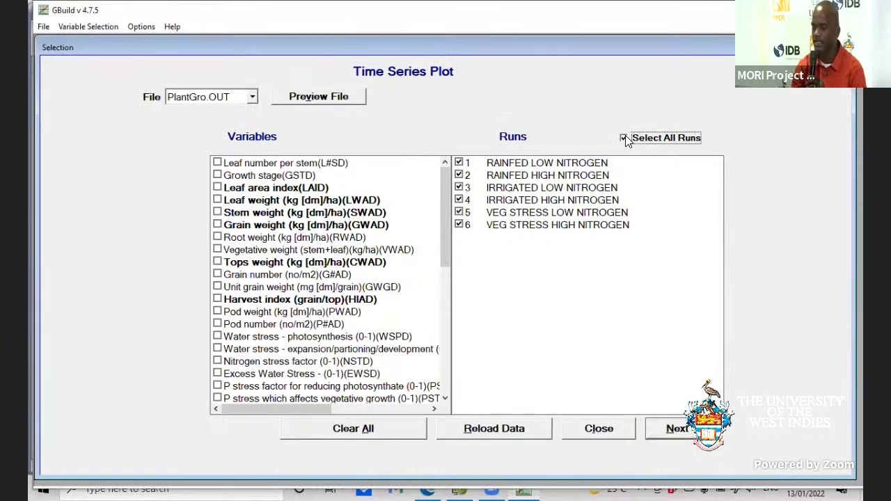
Step: Plot leaf area index, leaf weight, stem weight, grain weight, tops weight and harvest index together for all runs
left_click(218, 189)
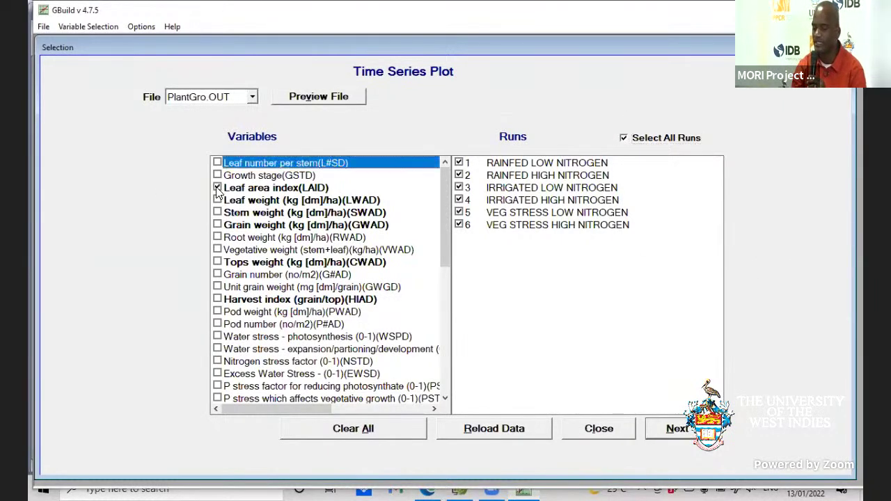
left_click(217, 200)
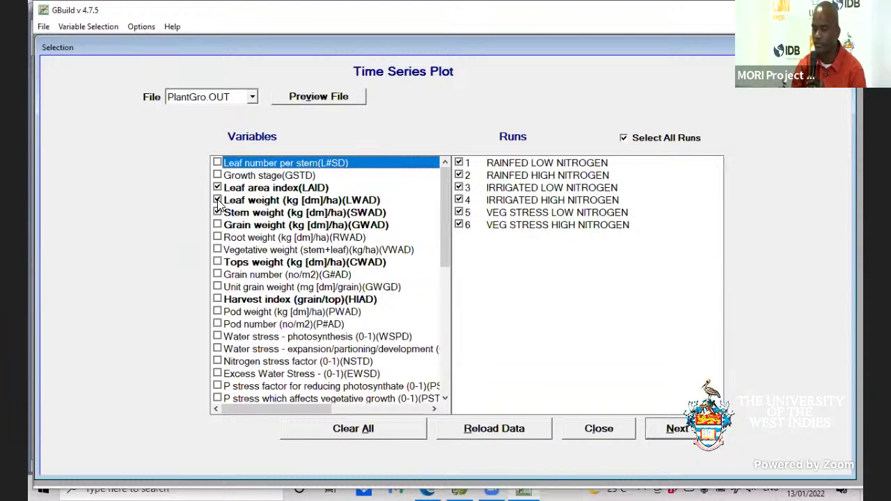
left_click(218, 212)
left_click(217, 262)
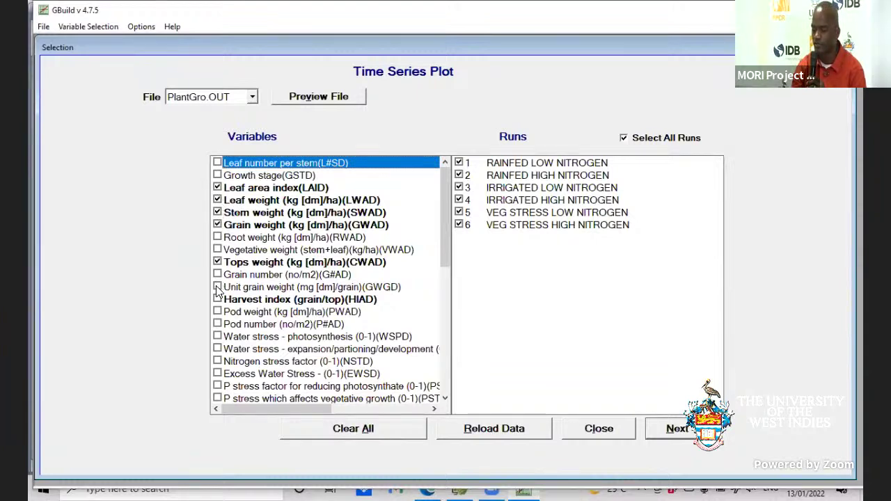
left_click(218, 300)
left_click(675, 429)
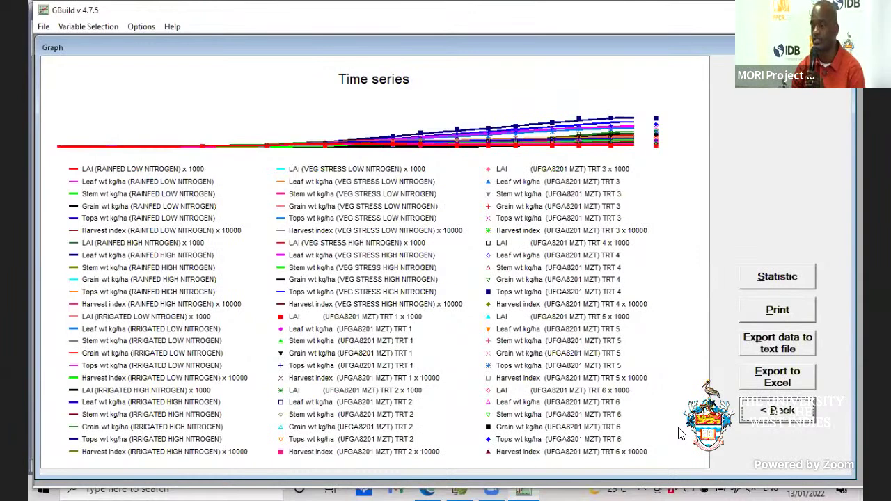
Step: Go back to the variable selection, keep only Tops weight (CWAD) and plot it for all runs
left_click(783, 412)
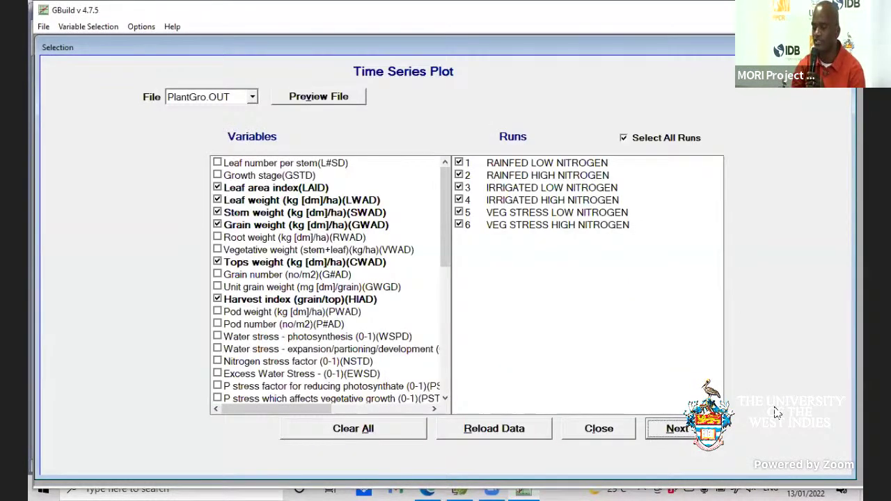
left_click(218, 188)
left_click(218, 200)
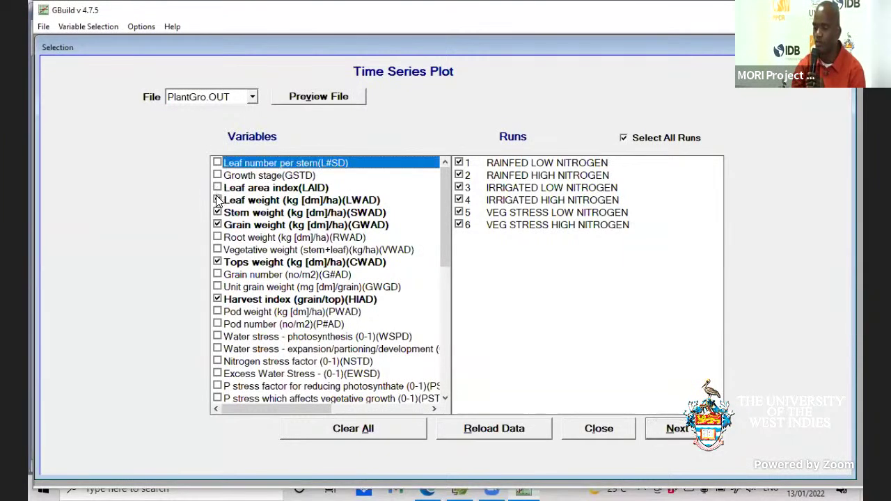
left_click(218, 200)
left_click(218, 203)
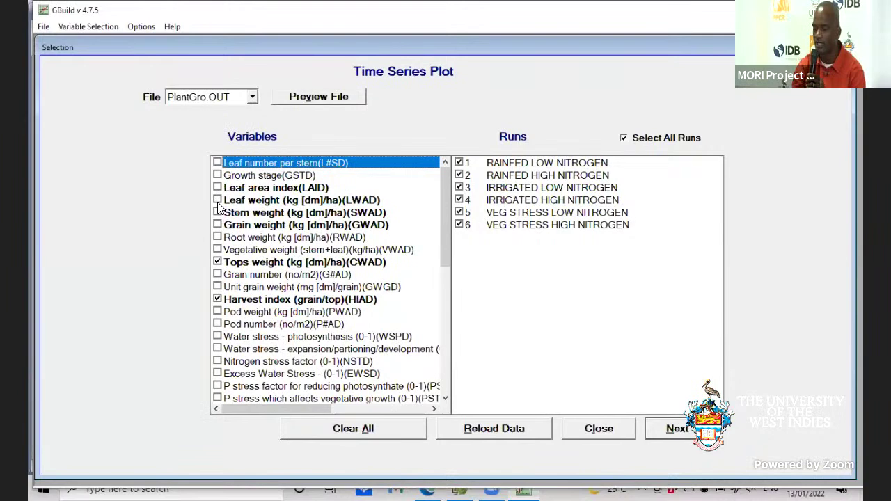
left_click(217, 300)
left_click(670, 426)
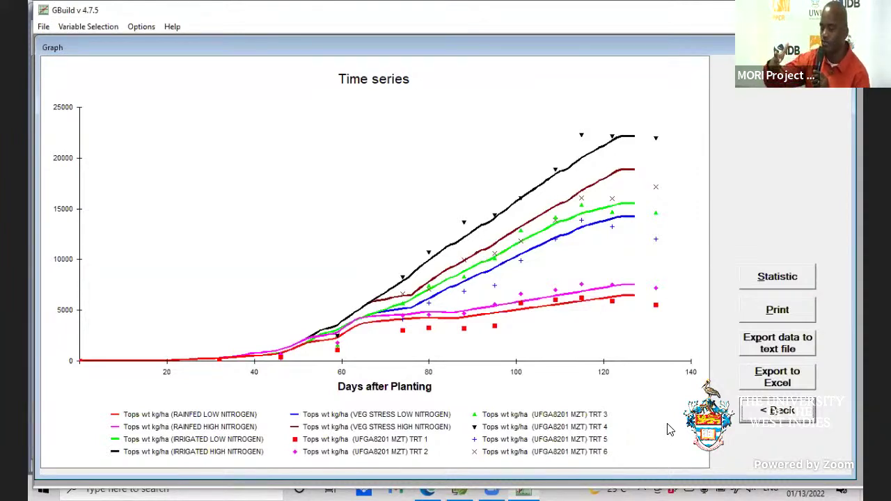
Step: Review the tops weight statistics for all runs and close GBuild to return to DSSAT
left_click(811, 274)
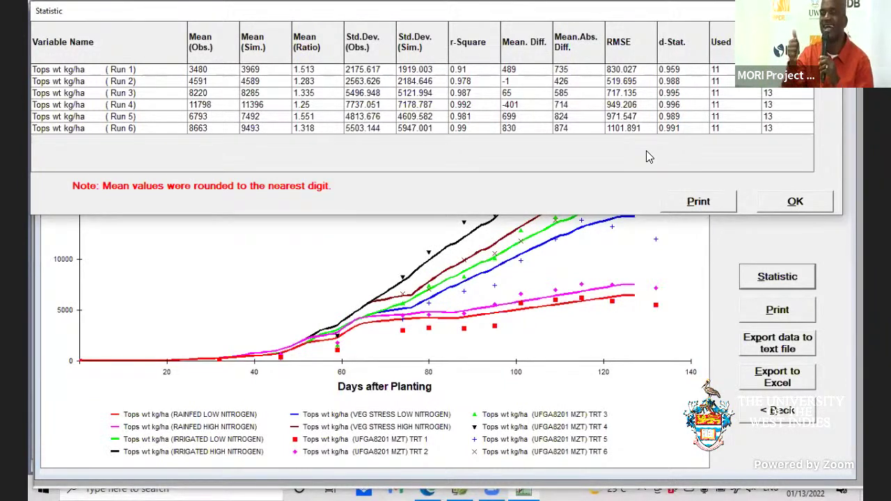
left_click(763, 202)
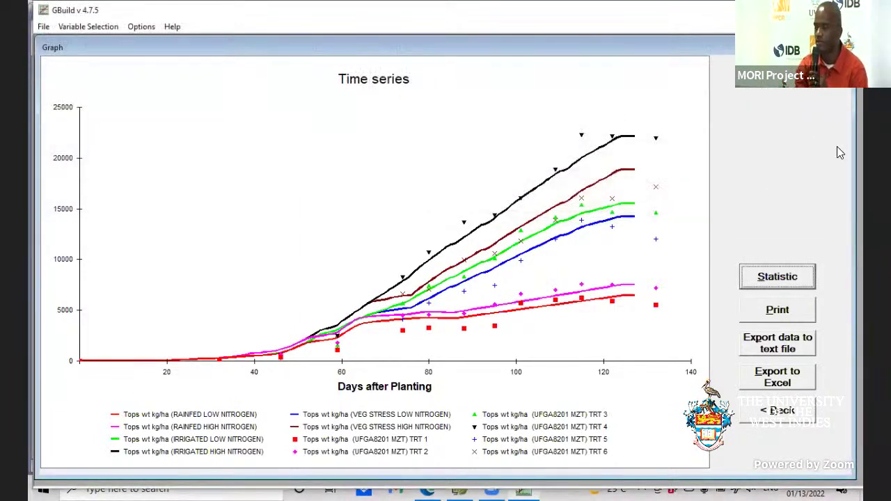
left_click(841, 9)
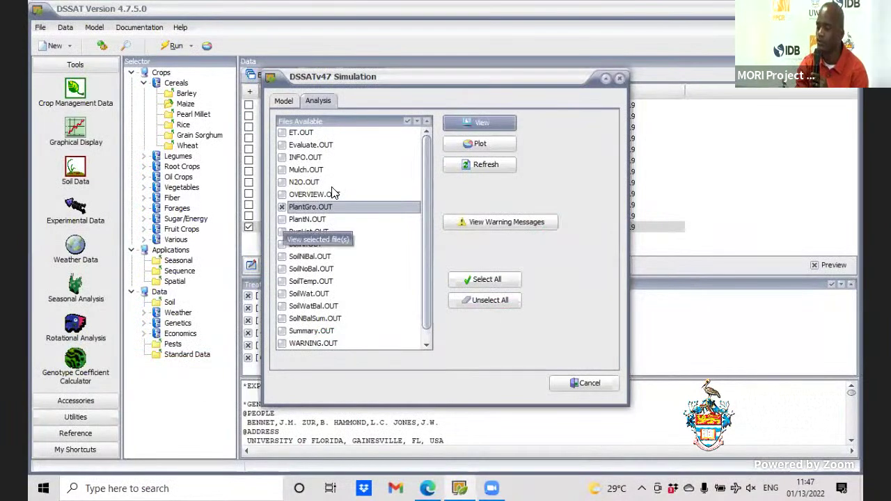
Step: Select OVERVIEW.OUT instead of PlantGro.OUT among the simulation output files and try to plot it
left_click(282, 207)
left_click(282, 196)
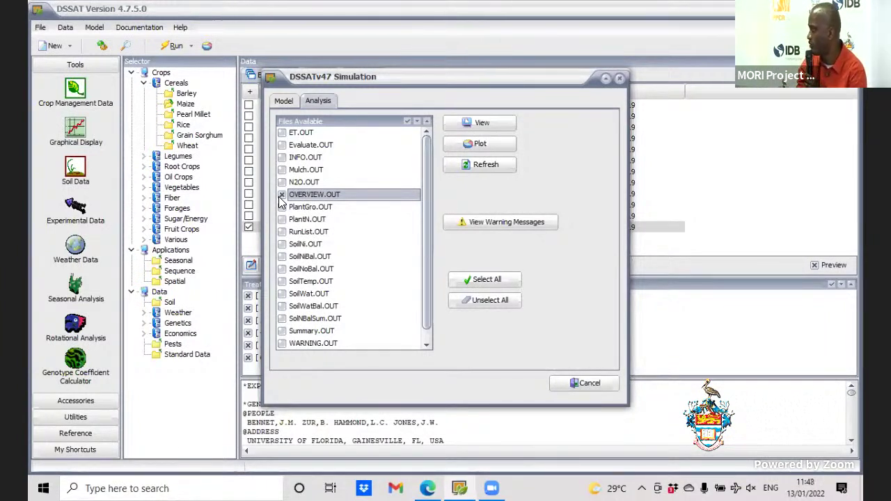
left_click(460, 146)
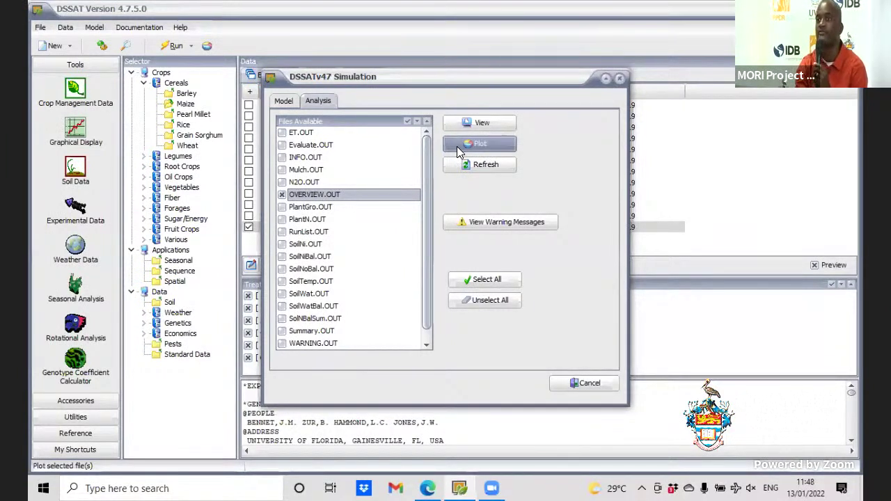
Step: View OVERVIEW.OUT full screen and read run 1 from its input summary to the simulated and measured growth variables
left_click(489, 126)
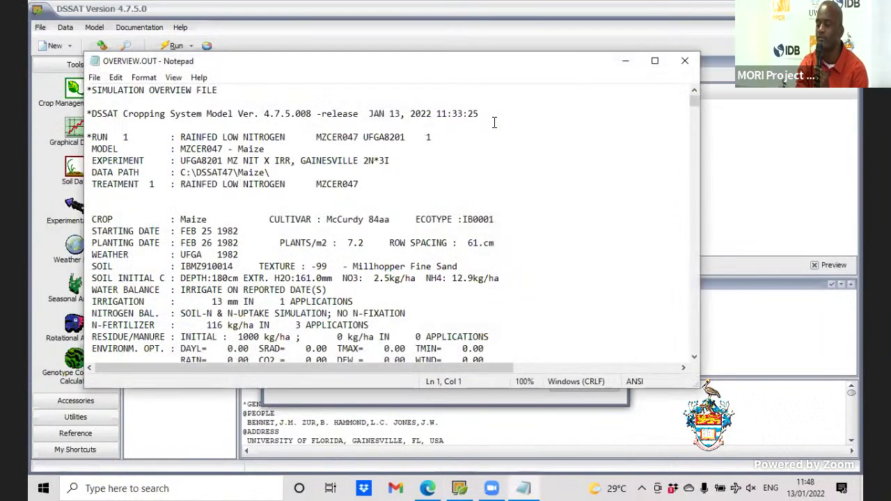
left_click(654, 61)
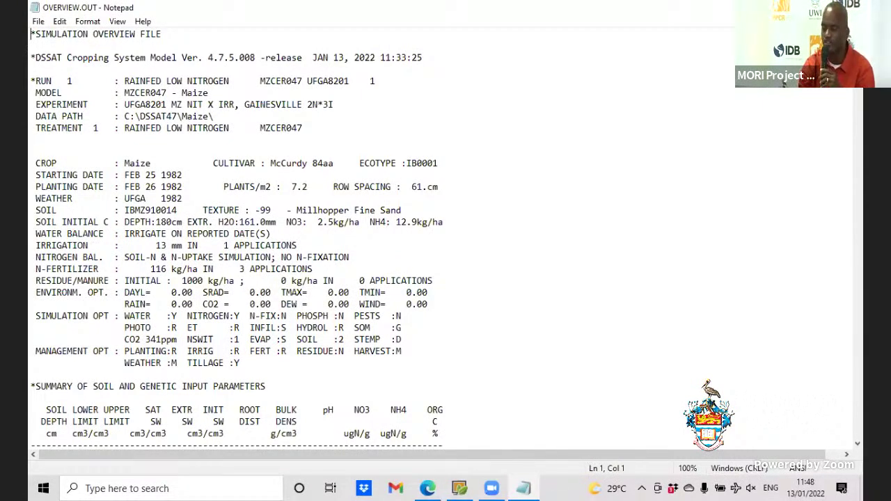
right_click(859, 90)
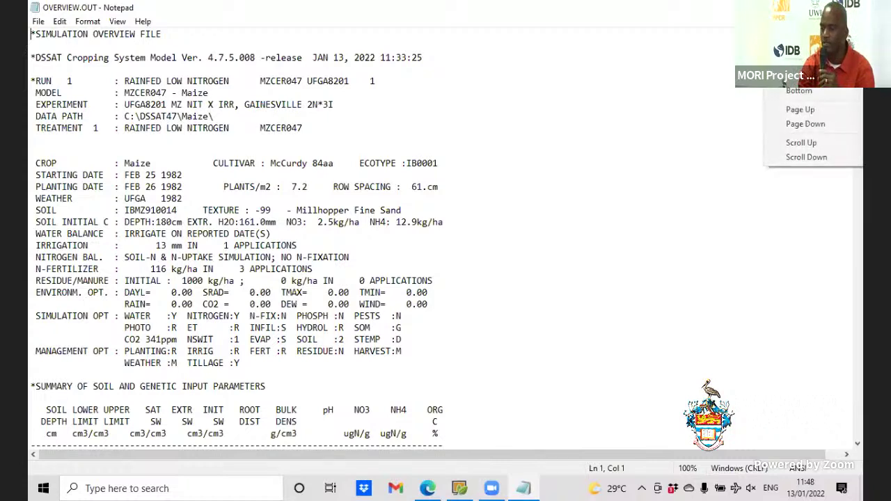
left_click(738, 115)
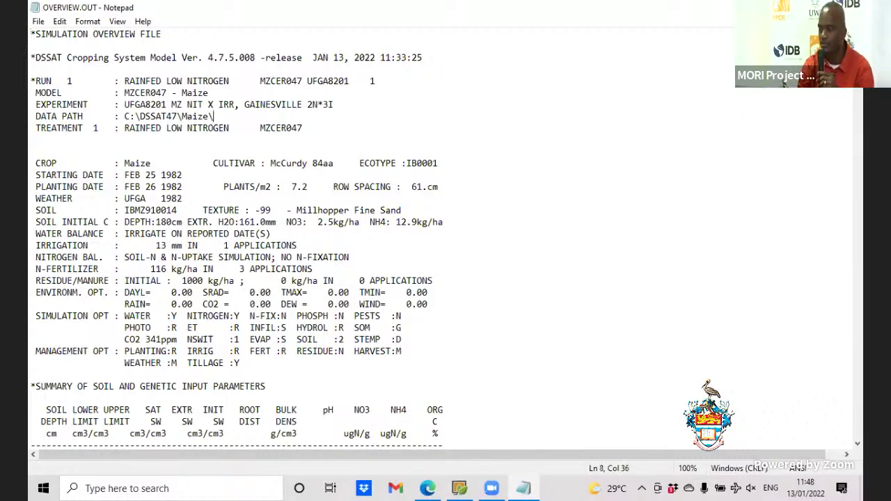
right_click(859, 66)
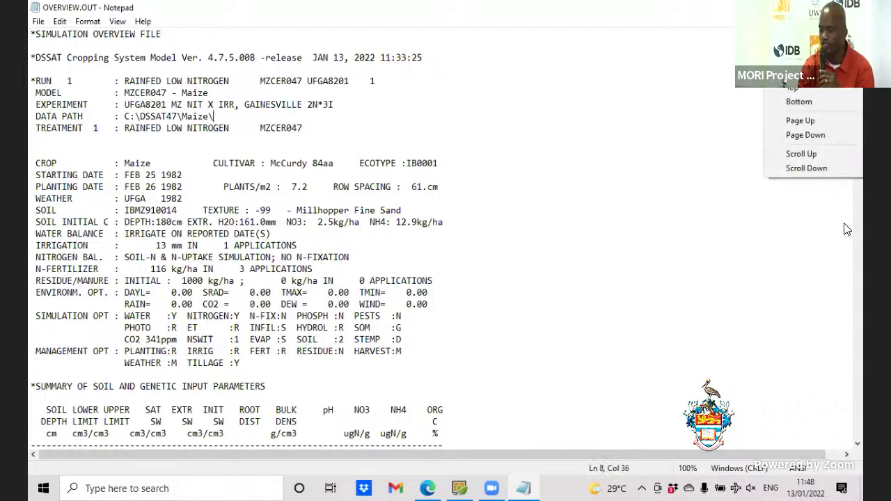
left_click(855, 446)
left_click_drag(856, 445, 855, 446)
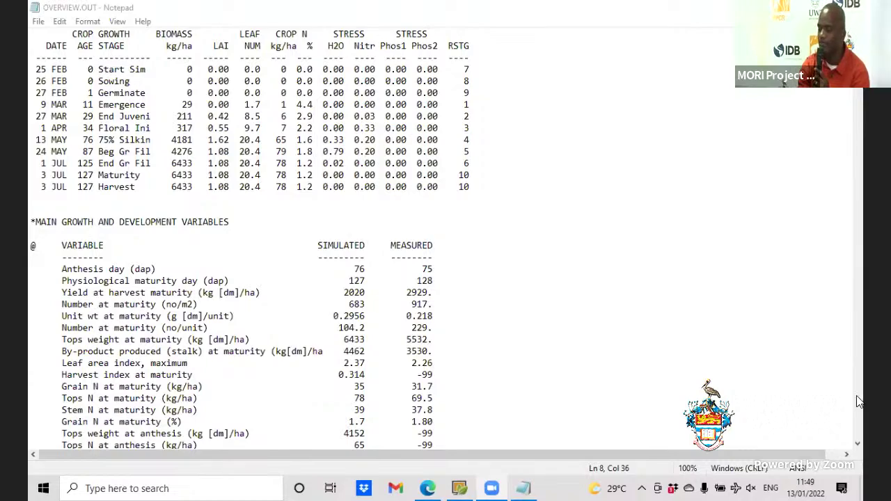
Step: Examine run 1's stress factors and resource productivity and run 2's growth results, and close the overview file and the simulation dialog
left_click(859, 446)
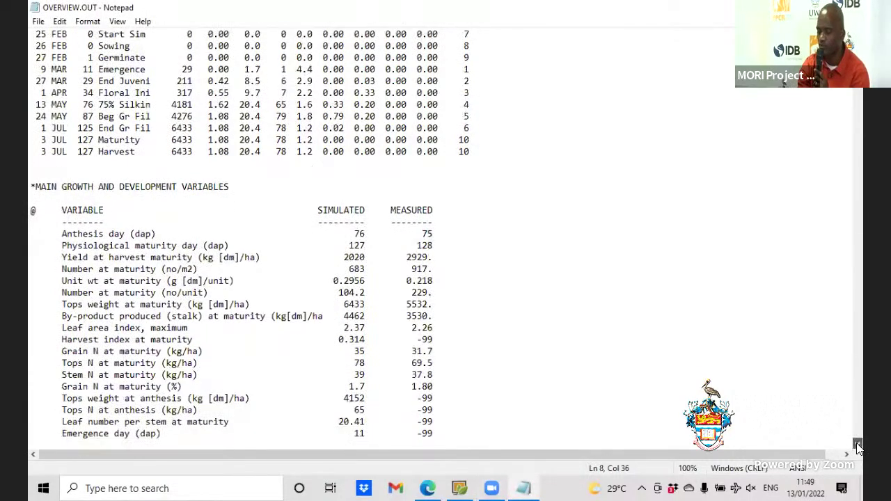
scroll(858, 448, "down", 8)
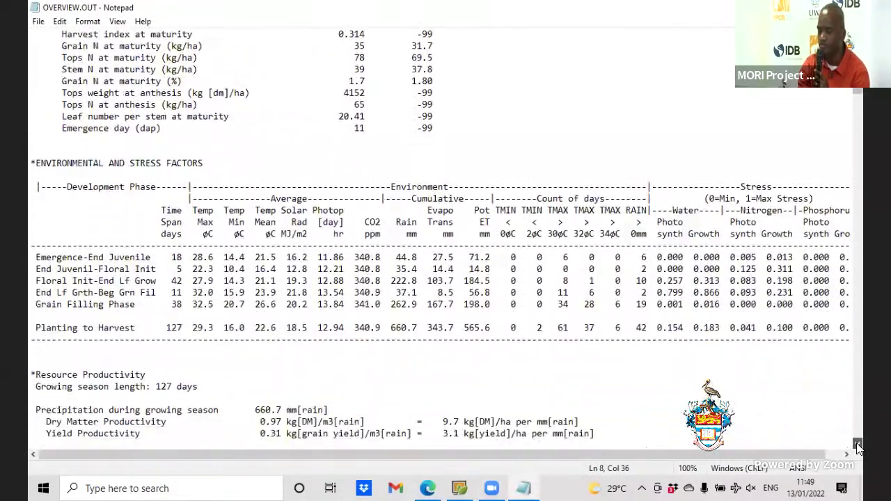
scroll(858, 448, "down", 8)
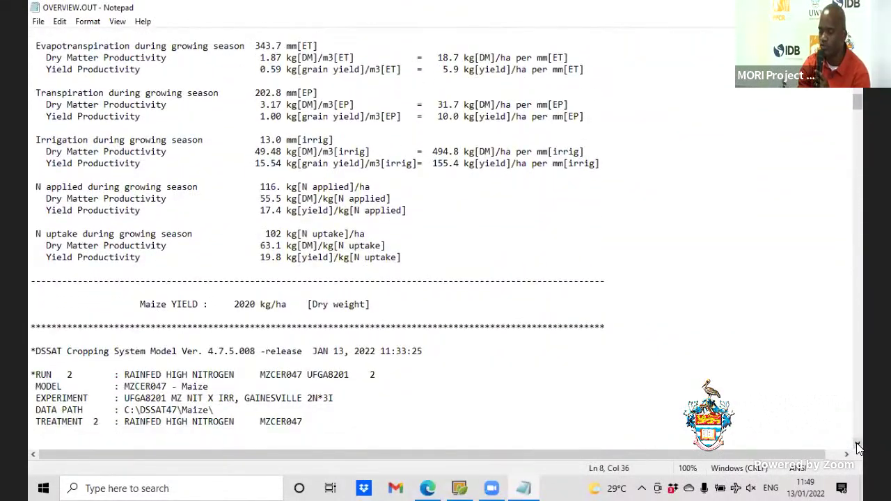
scroll(860, 448, "down", 2)
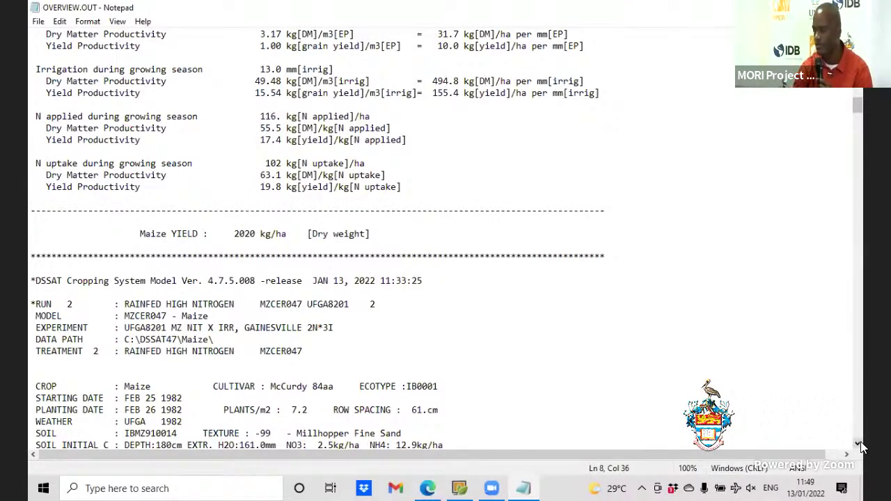
left_click_drag(859, 444, 858, 444)
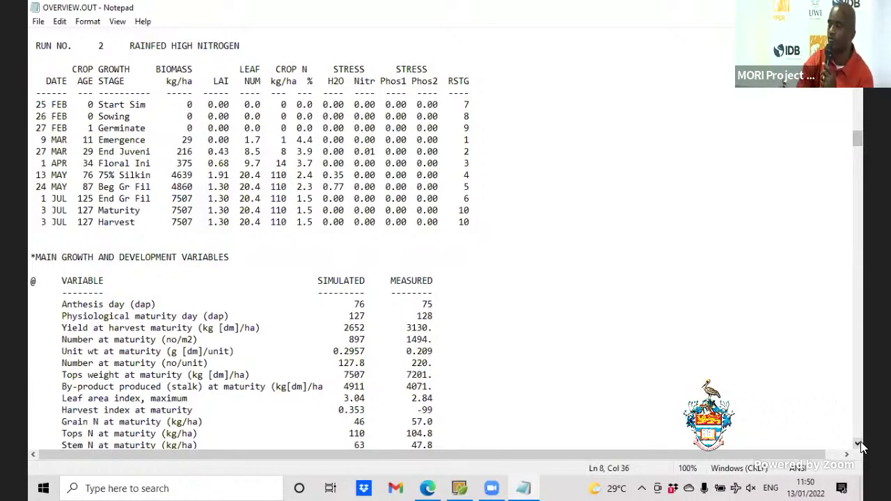
left_click(861, 445)
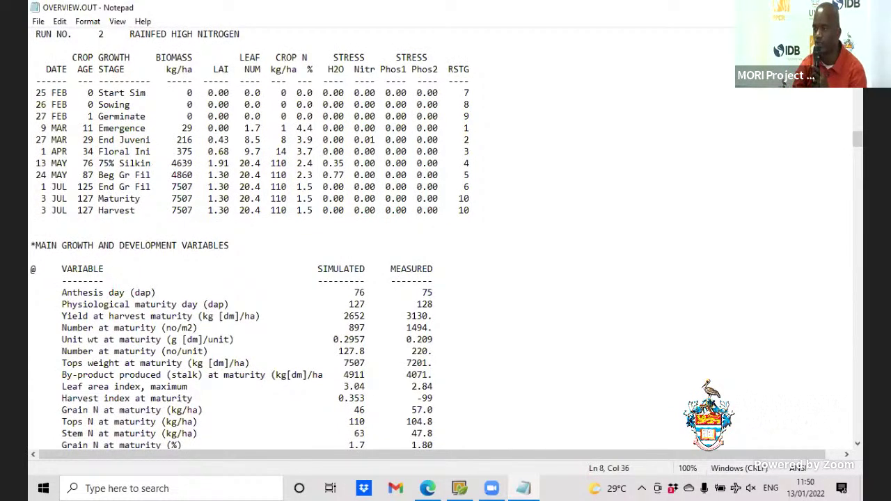
left_click(876, 7)
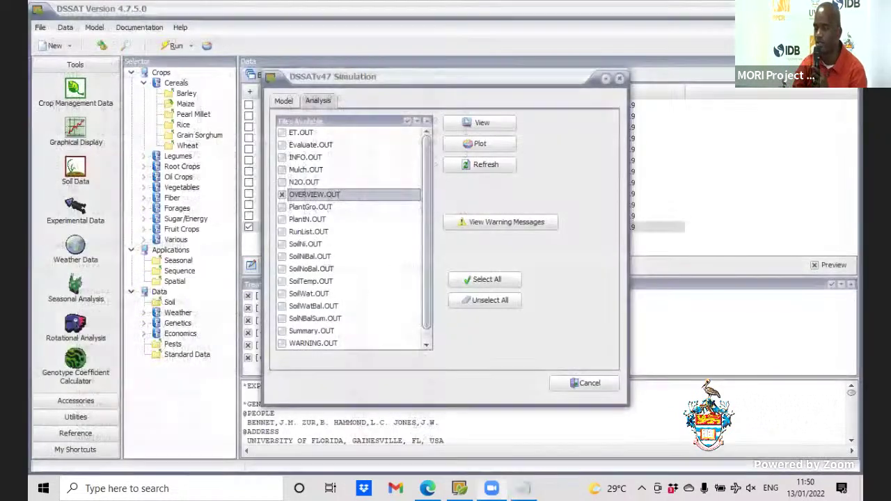
left_click(620, 79)
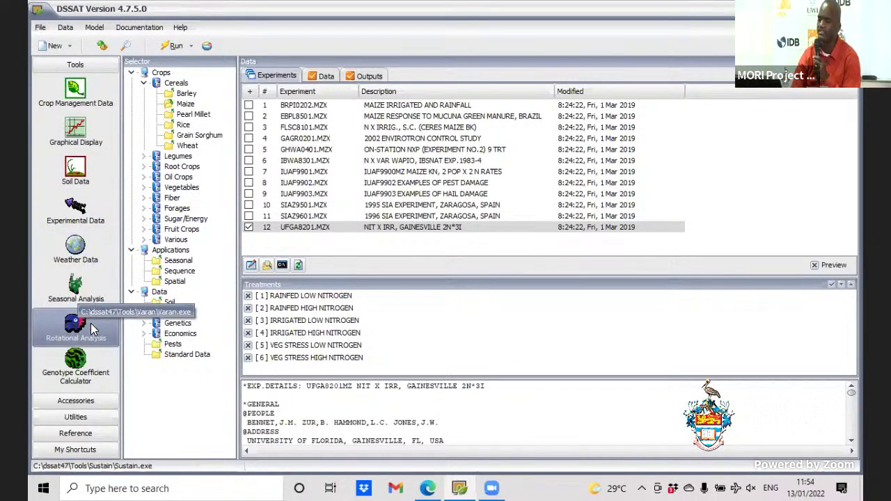
Step: Open the Sensitivity Analysis accessory and choose Maize as the crop
left_click(72, 401)
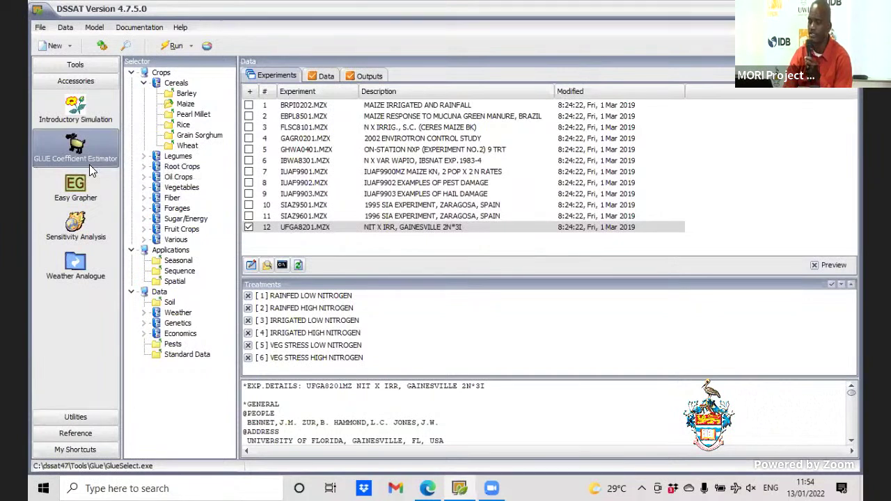
left_click(80, 223)
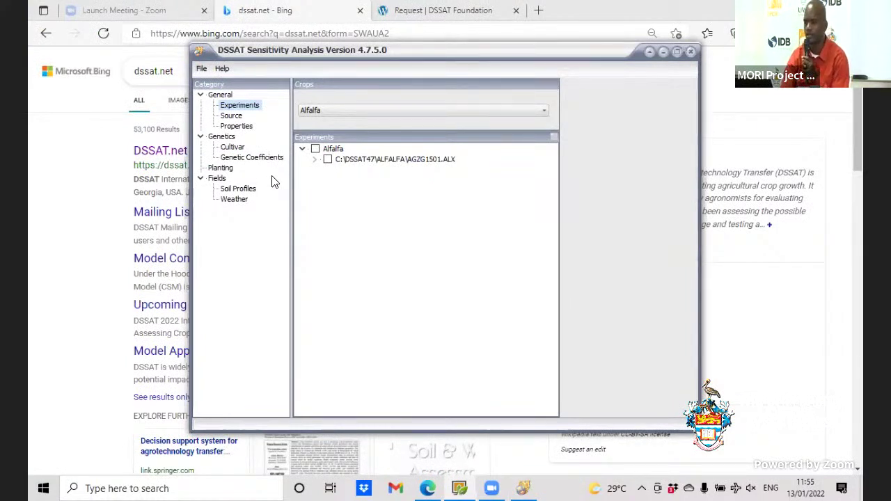
left_click(542, 115)
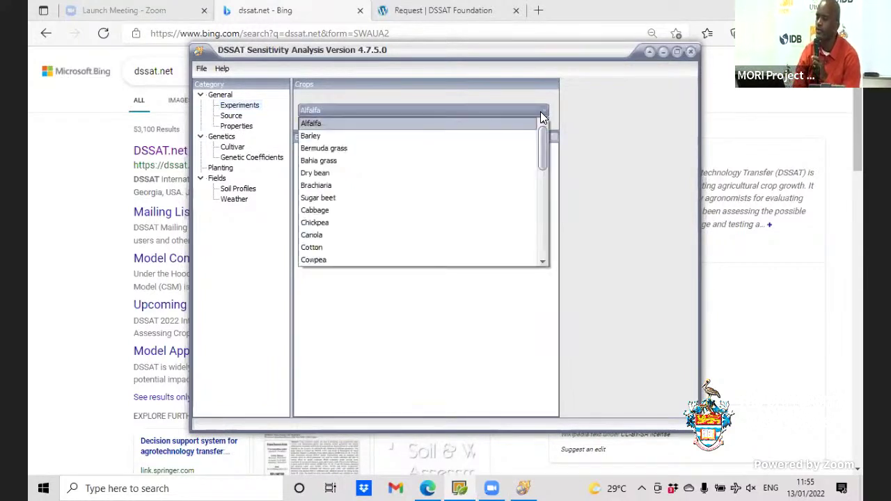
scroll(549, 206, "down", 2)
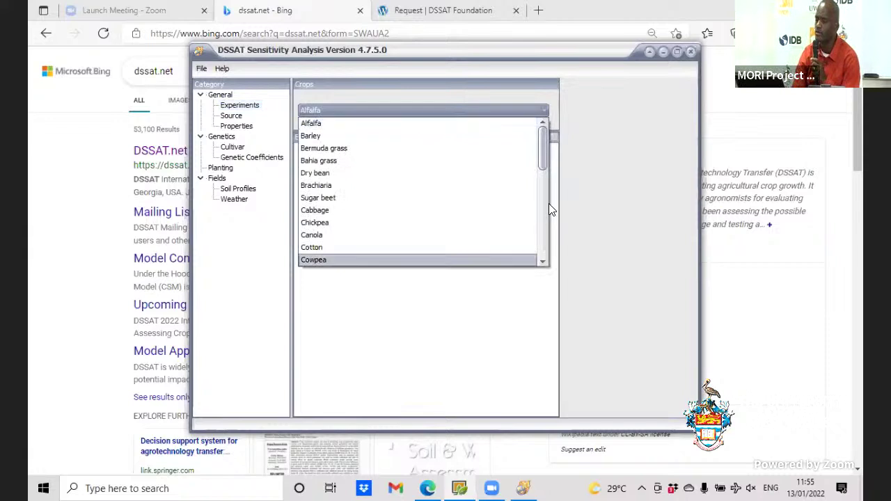
scroll(549, 203, "down", 4)
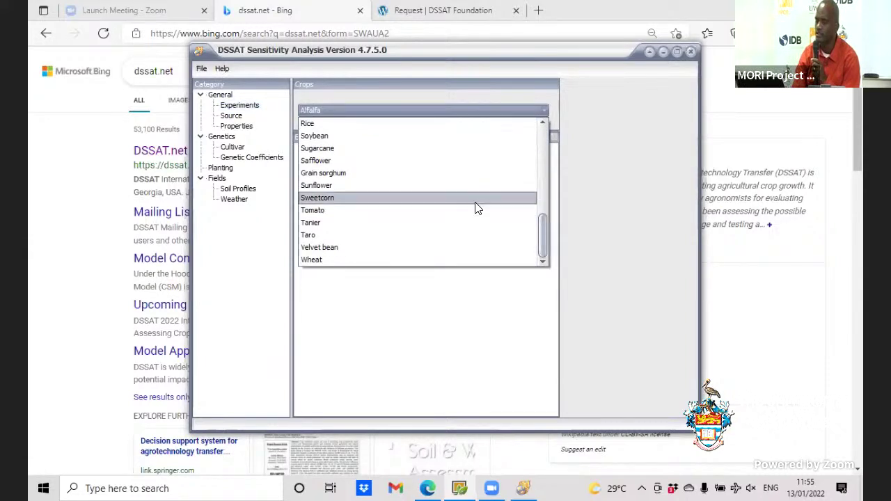
scroll(475, 211, "up", 2)
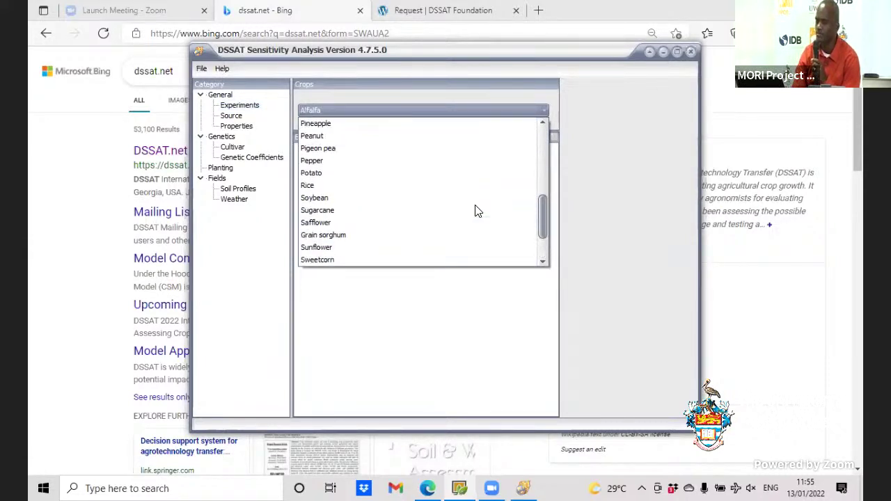
scroll(475, 211, "up", 2)
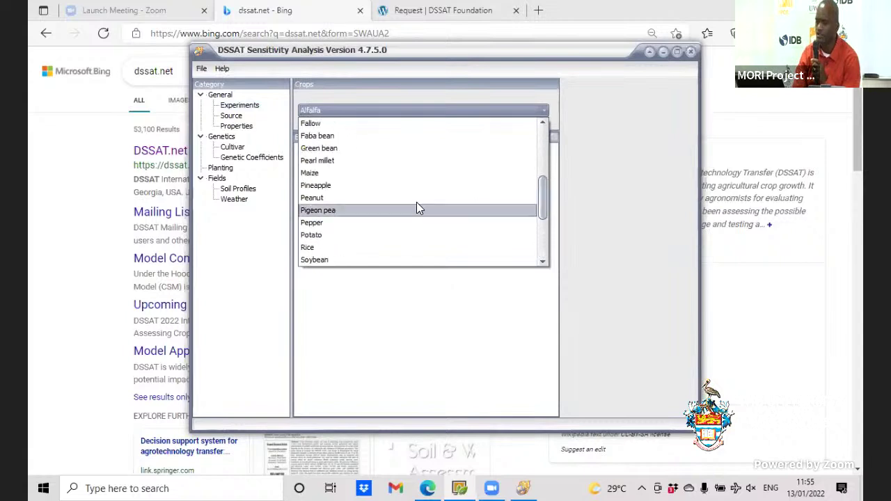
left_click(368, 175)
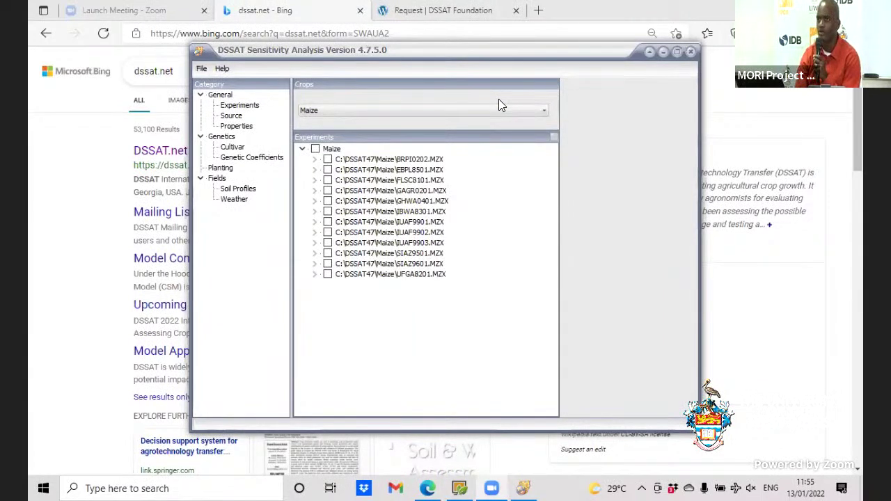
Step: Select maize experiment UFGA8201.MZX and keep only its IRRIGATED HIGH NITROGEN treatment included
left_click(325, 275)
left_click(327, 275)
left_click(315, 275)
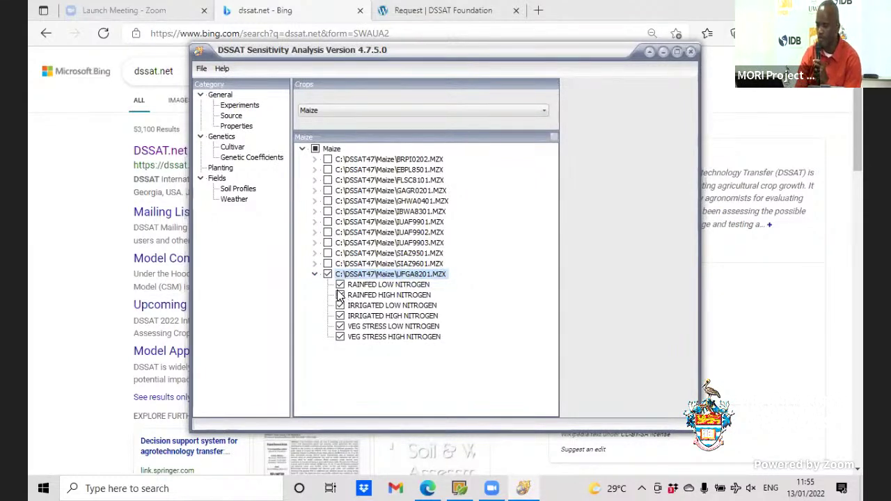
left_click(340, 285)
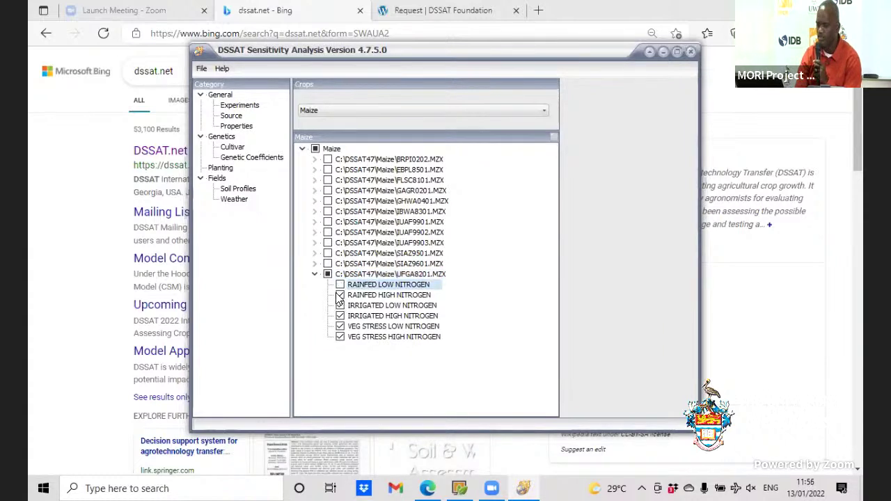
left_click(339, 298)
left_click(339, 296)
left_click(340, 306)
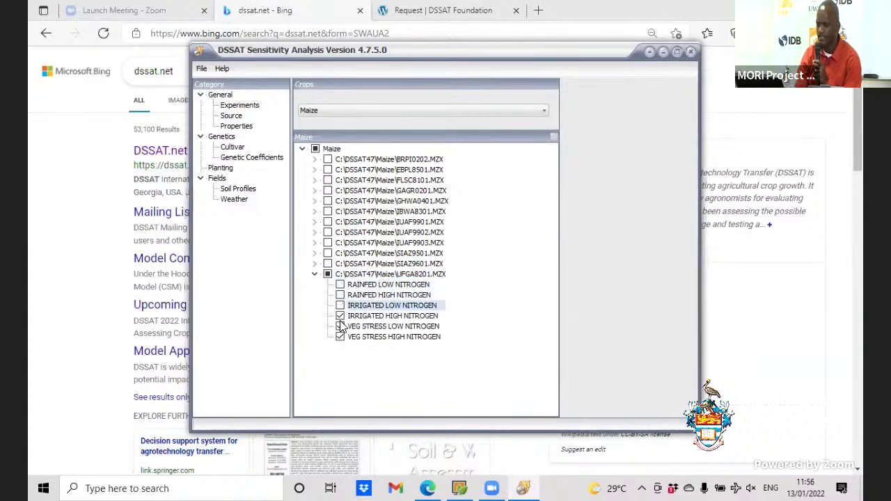
left_click(340, 327)
left_click(339, 337)
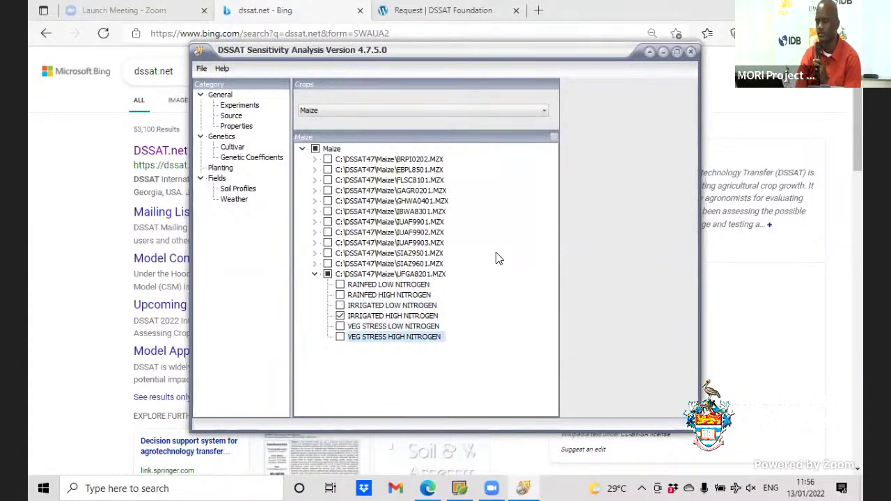
left_click(626, 131)
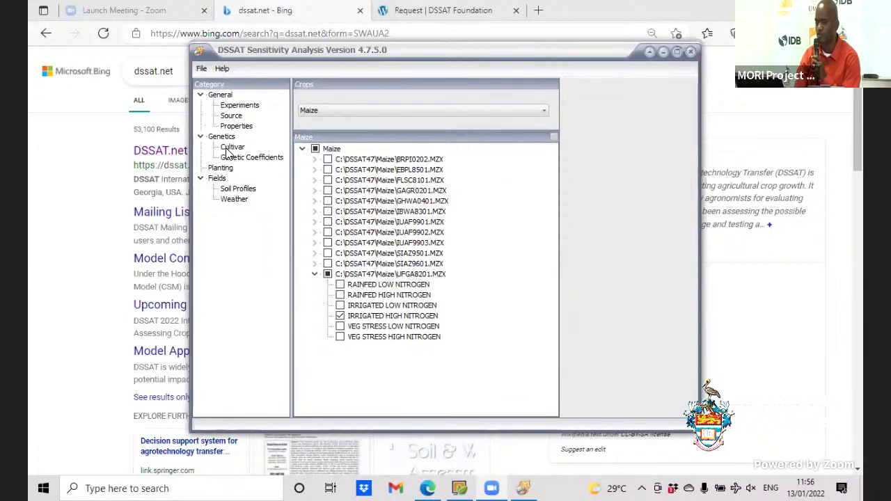
Step: Include soil profiles CORD860001 (deep sandy loam), DITY000001 (sand) and GHWA040001 (loamy silt) in the sensitivity analysis
left_click(233, 193)
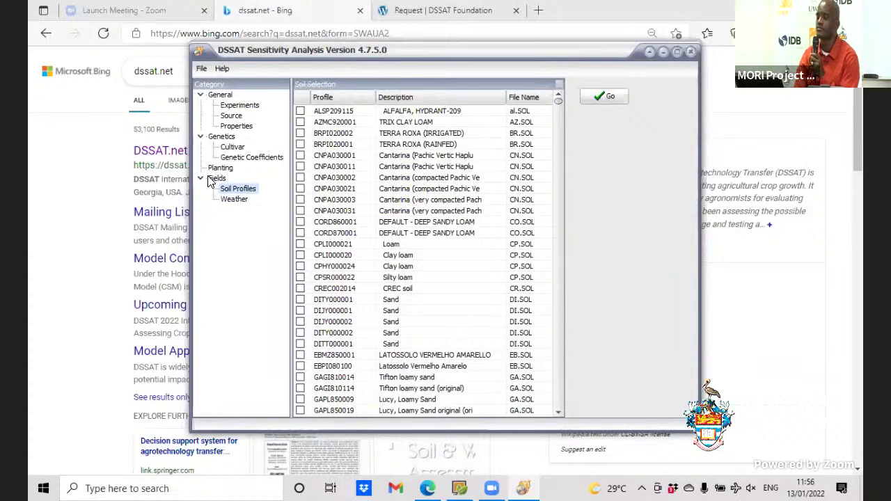
left_click(252, 106)
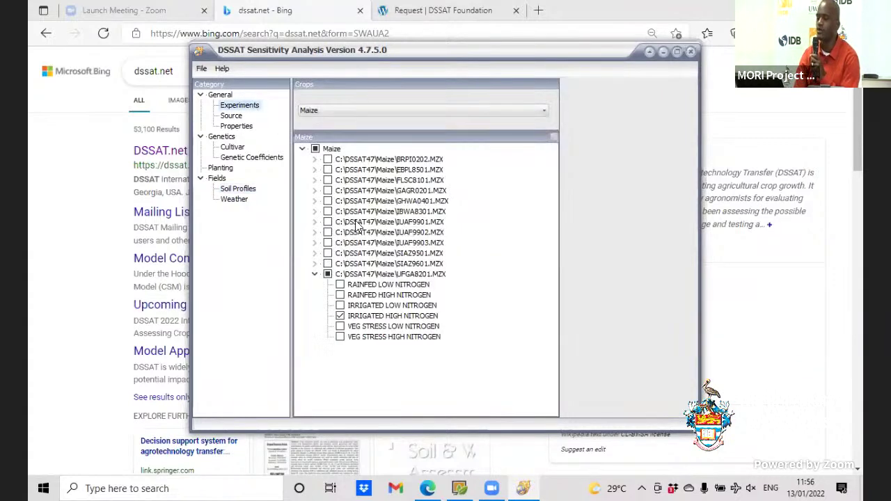
left_click(231, 194)
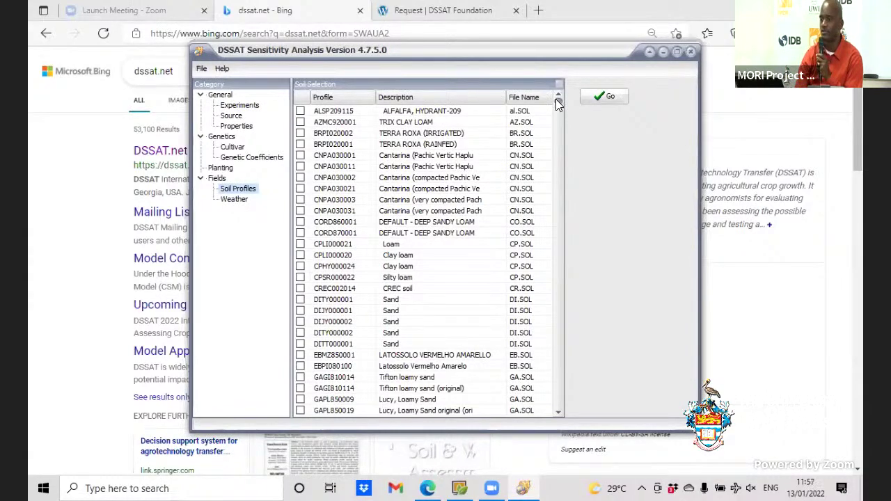
mouse_move(557, 101)
left_mouse_down()
mouse_move(552, 227)
mouse_move(566, 417)
mouse_move(557, 88)
left_mouse_up()
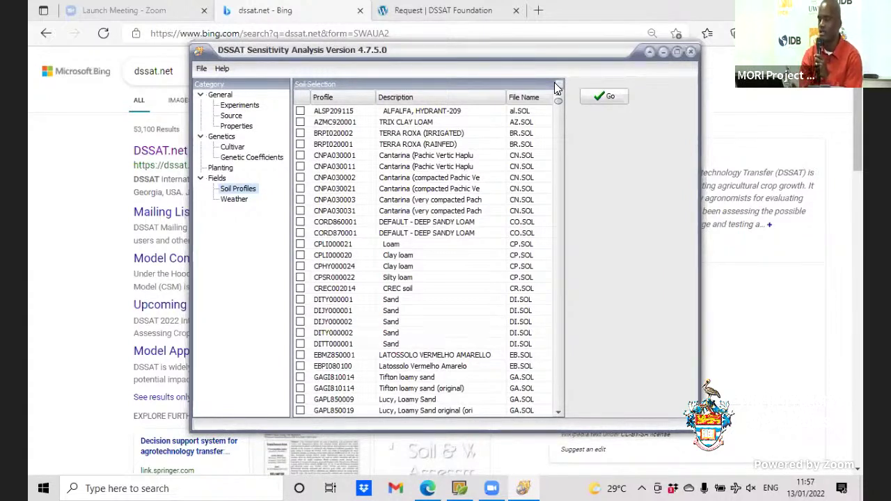
left_click(300, 223)
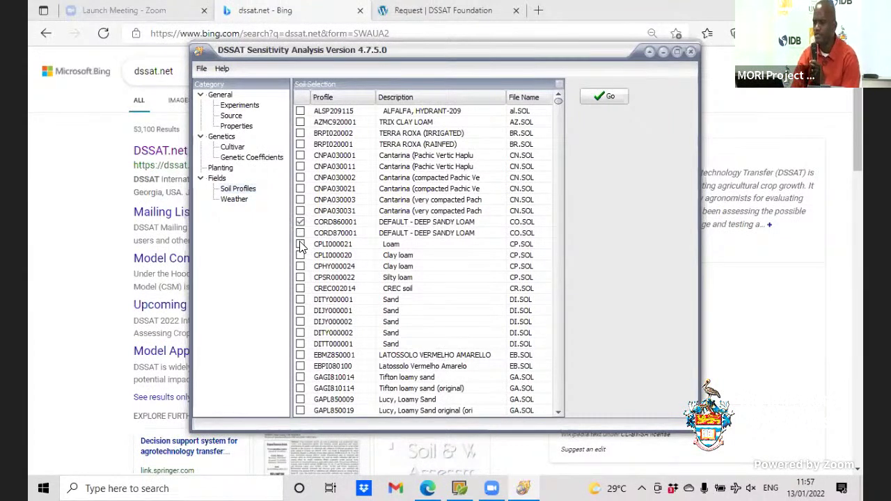
left_click(300, 299)
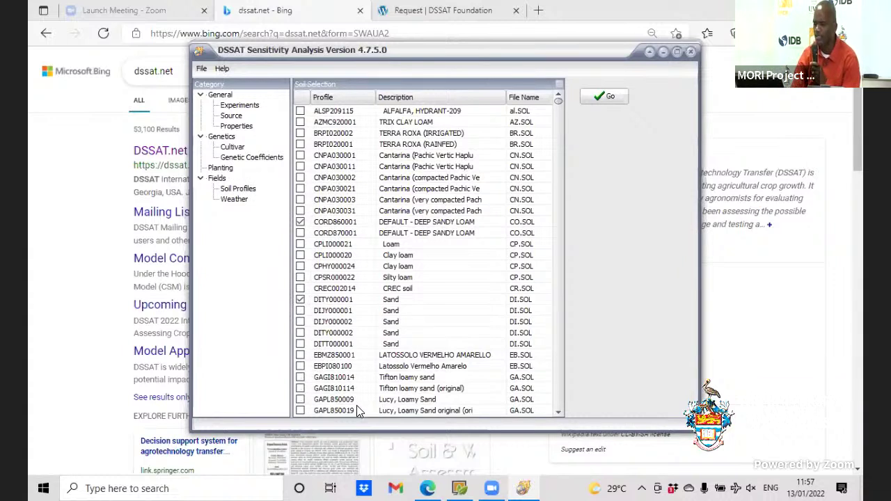
scroll(557, 411, "down", 4)
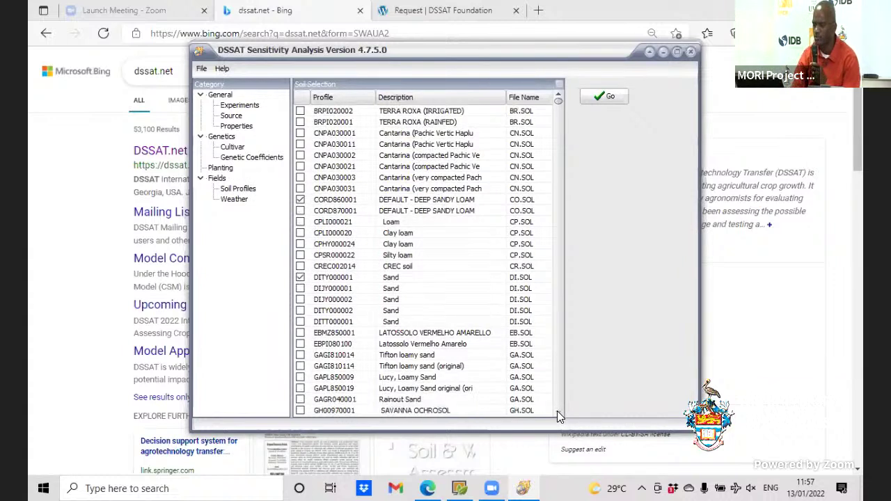
scroll(557, 411, "down", 4)
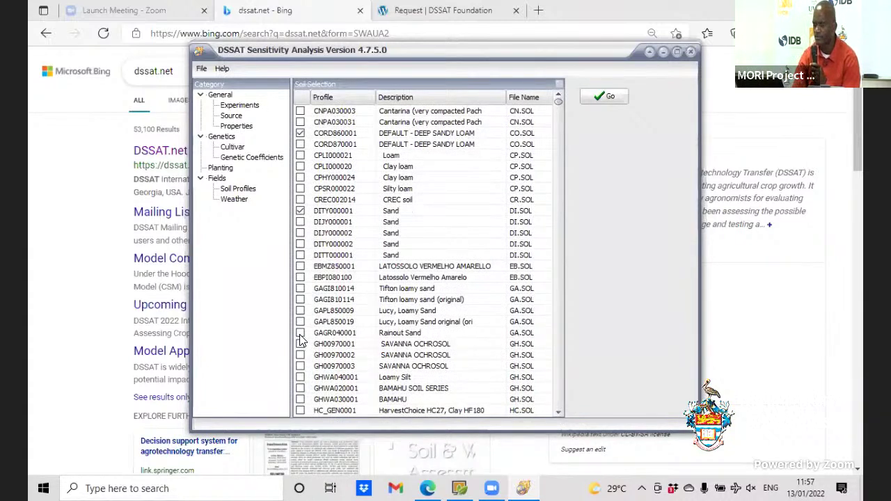
left_click(299, 379)
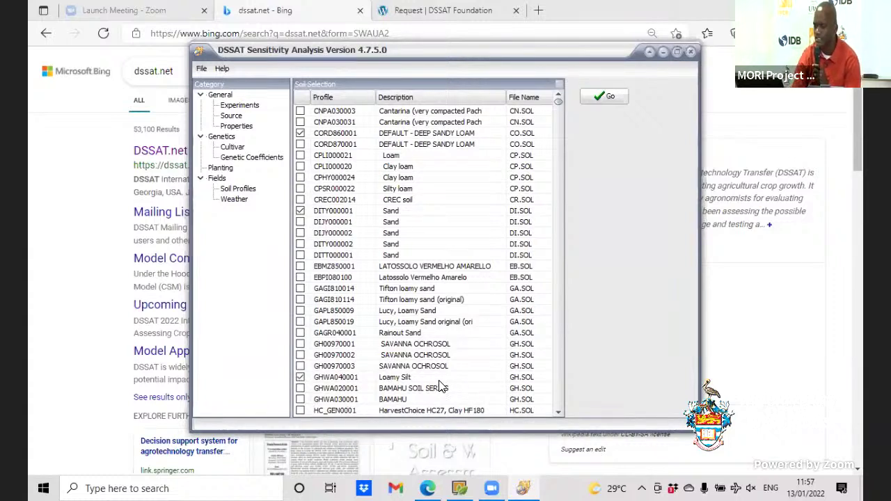
Step: Add the ASHLEY soil profile IZBG160004 to the selected soils
scroll(557, 411, "down", 3)
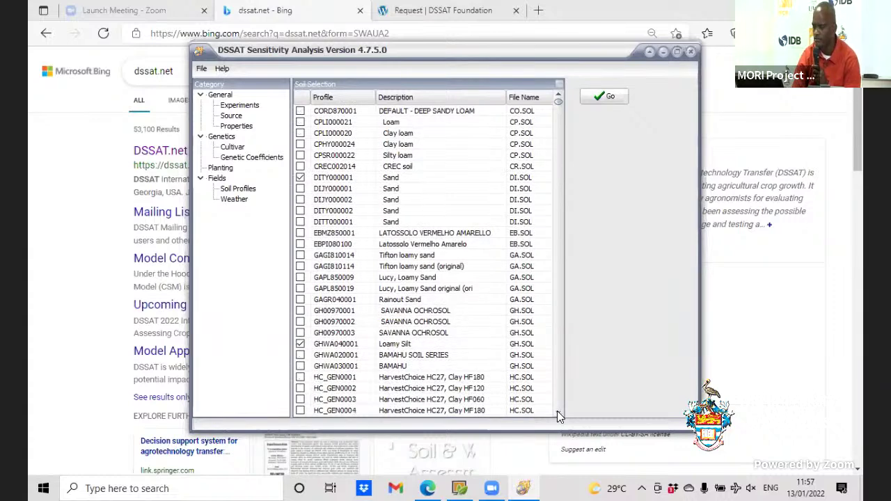
scroll(557, 411, "down", 8)
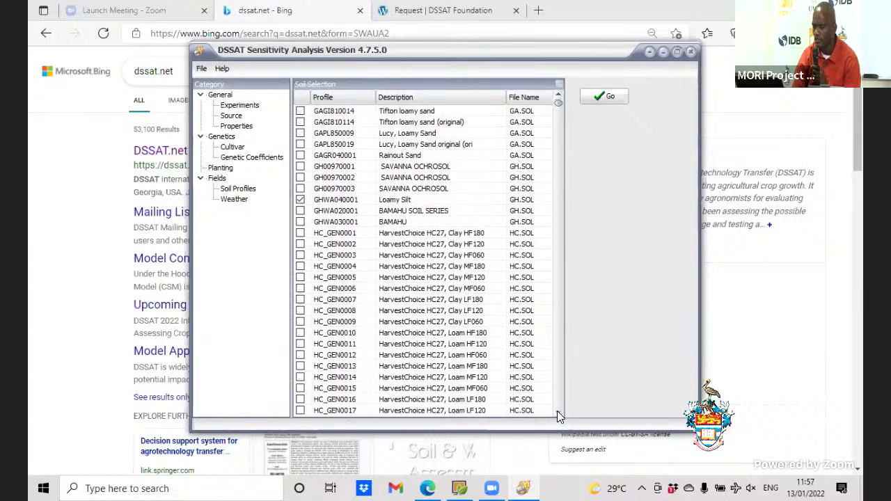
scroll(557, 411, "down", 12)
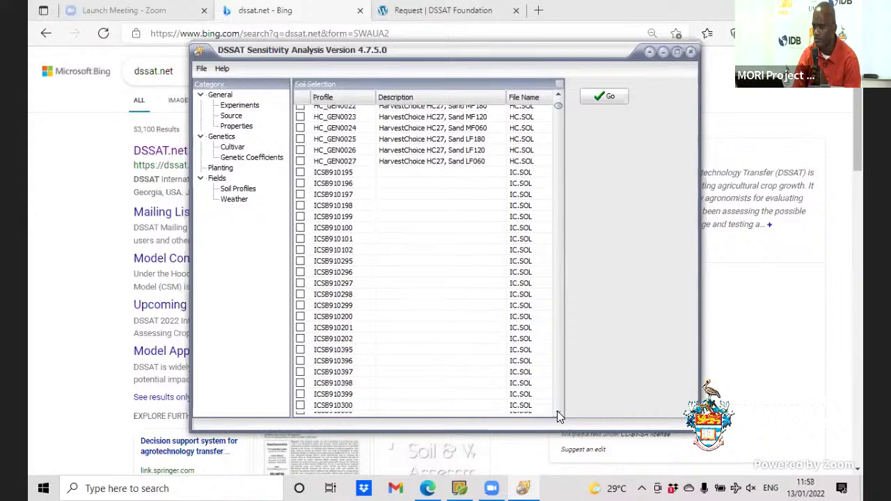
scroll(557, 411, "down", 3)
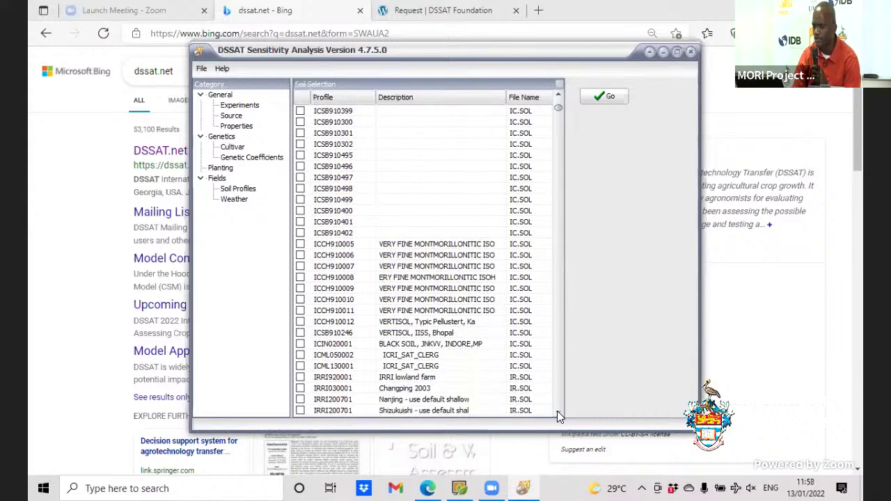
scroll(557, 411, "down", 3)
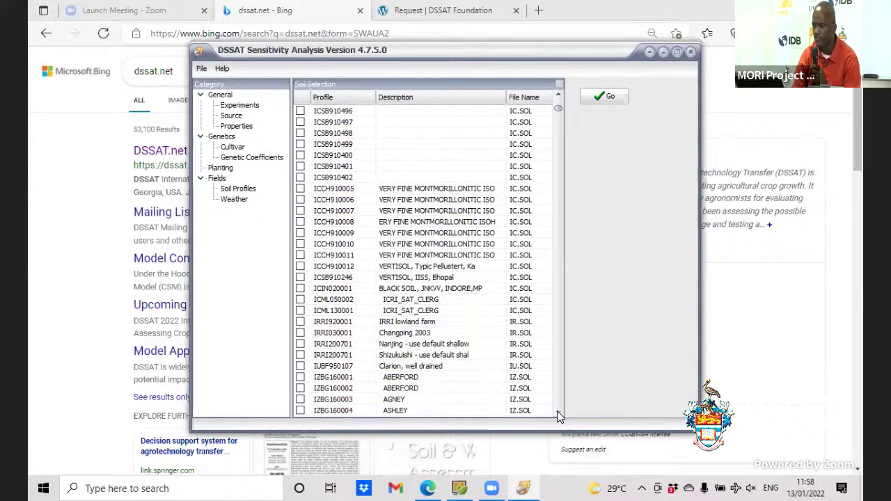
scroll(557, 411, "down", 2)
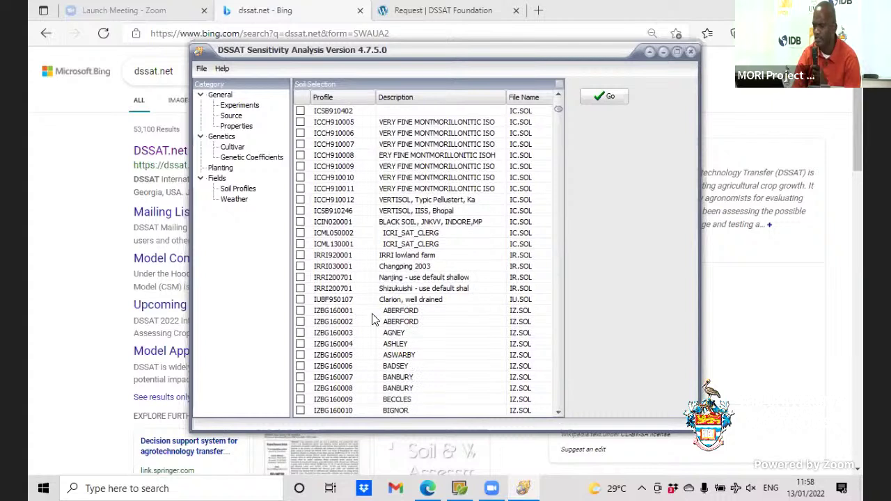
left_click(300, 344)
scroll(555, 411, "down", 3)
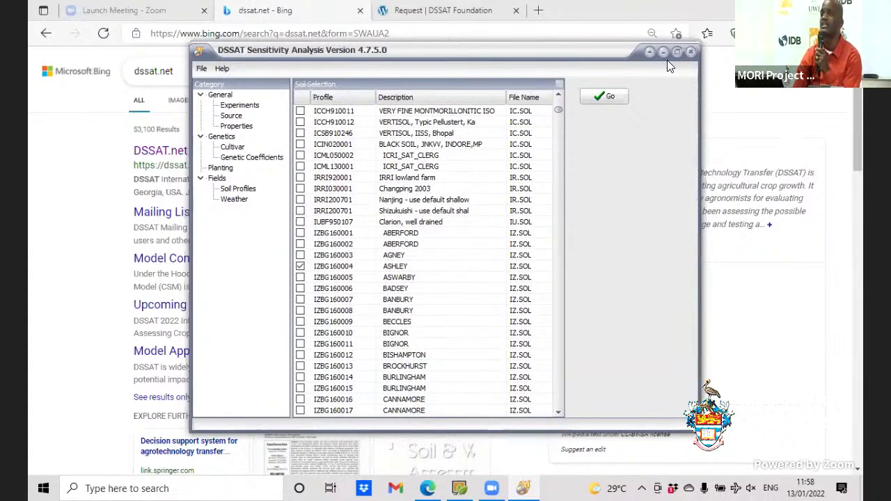
Step: Add the VERTISOL, Typic Pellustert profile ICCH910012 and submit the soil selection as the analysis levels
left_click(608, 98)
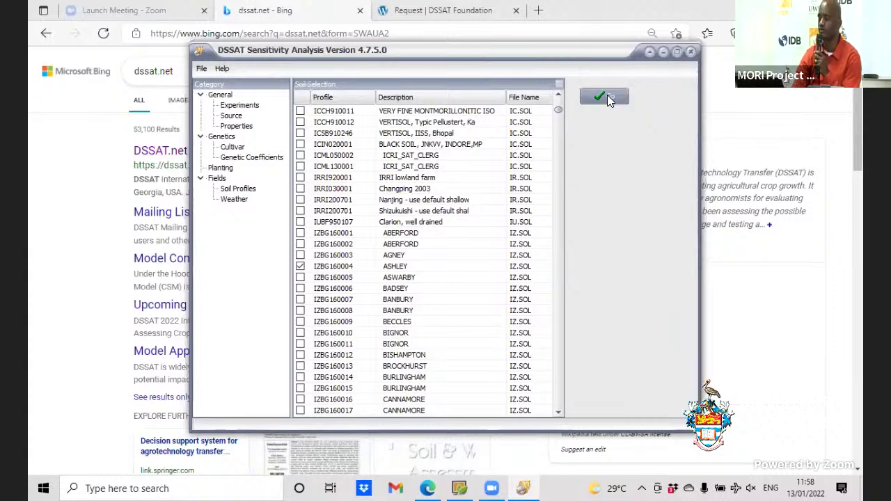
left_click(557, 413)
left_click(557, 412)
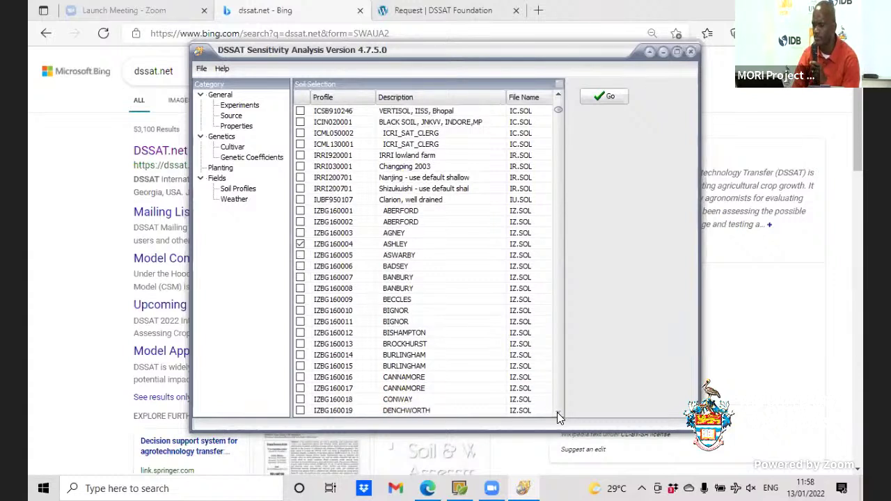
left_click(557, 412)
left_click(557, 412)
left_click(558, 413)
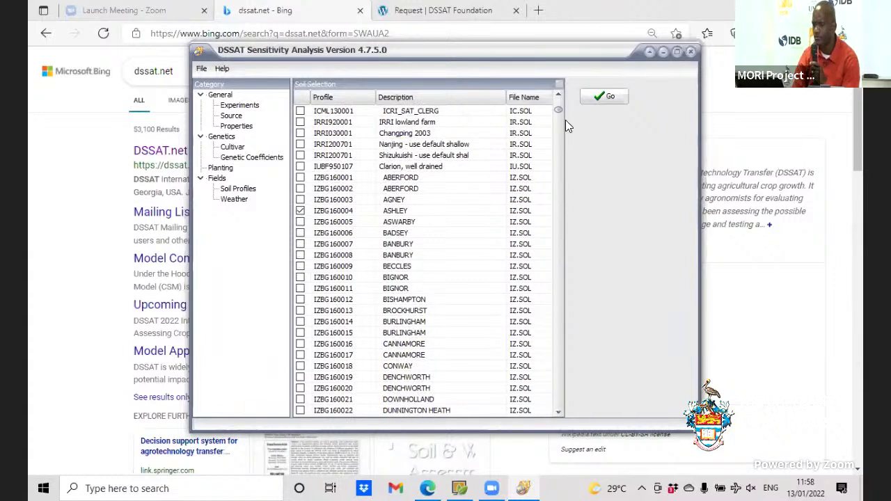
left_click_drag(559, 95, 558, 98)
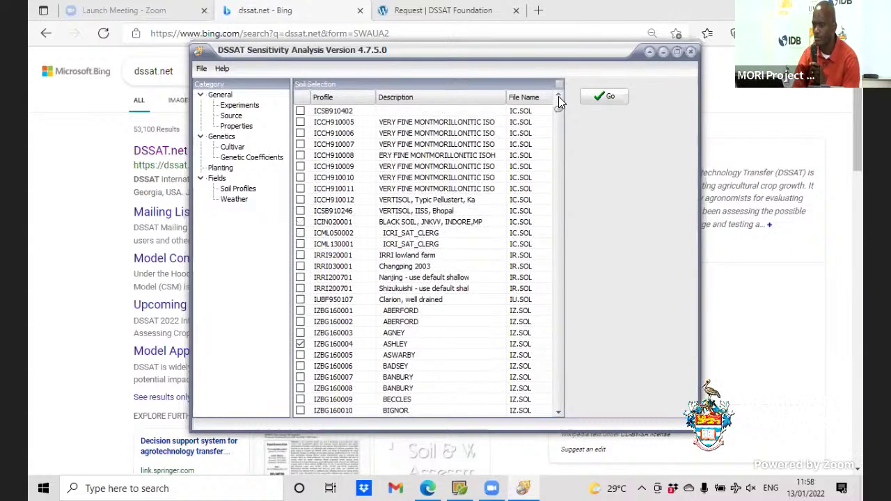
left_click(300, 200)
left_click(602, 98)
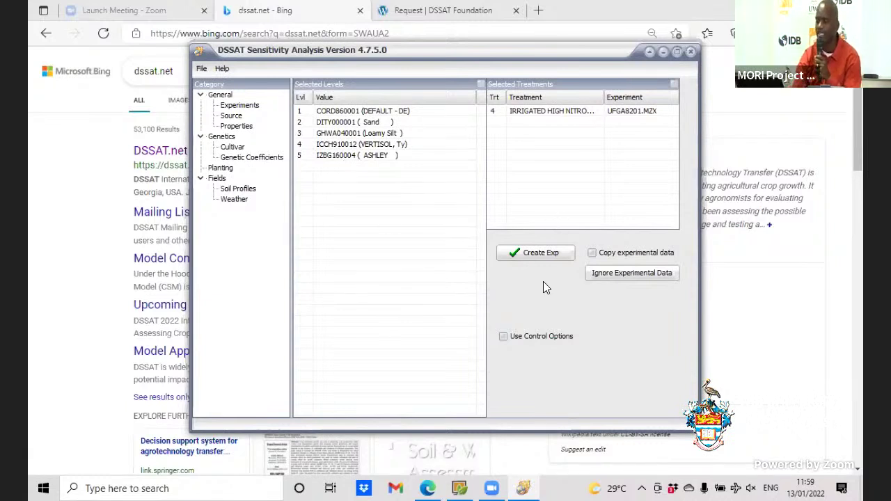
Step: Create the sensitivity experiment file UFGA8201.MZX in the SensWork folder and run the model on it
left_click(539, 253)
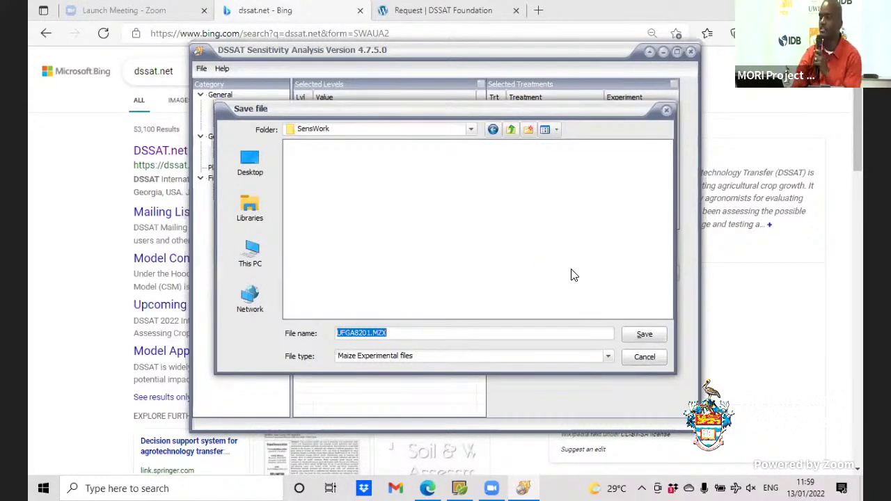
left_click(639, 335)
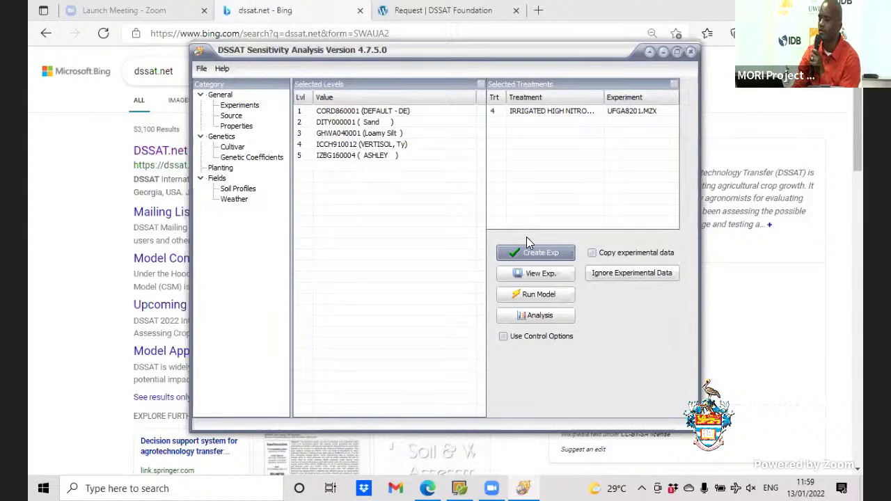
left_click(540, 296)
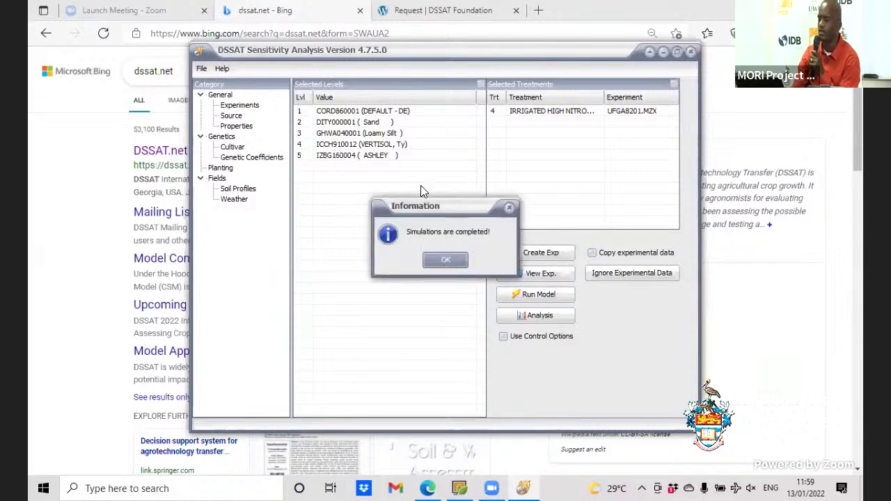
left_click(446, 259)
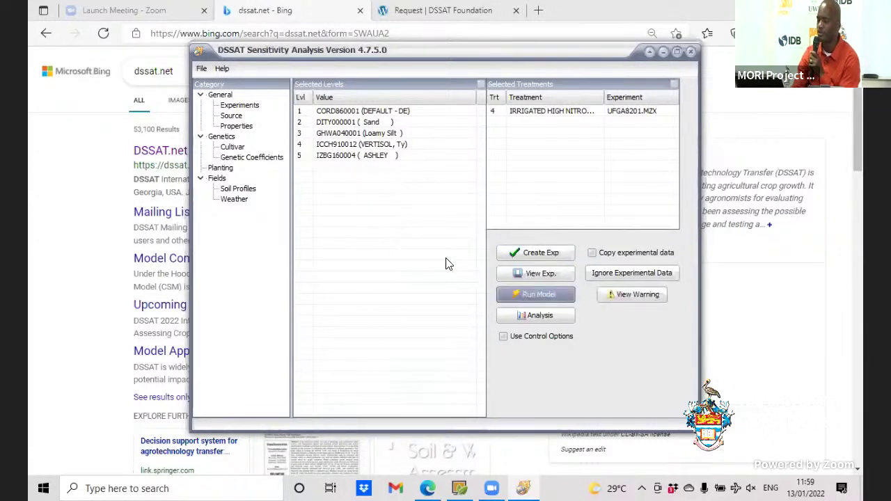
Step: Plot PlantGro.OUT from the sensitivity results as a time series of Grain weight (GWAD) for all soil runs
left_click(513, 315)
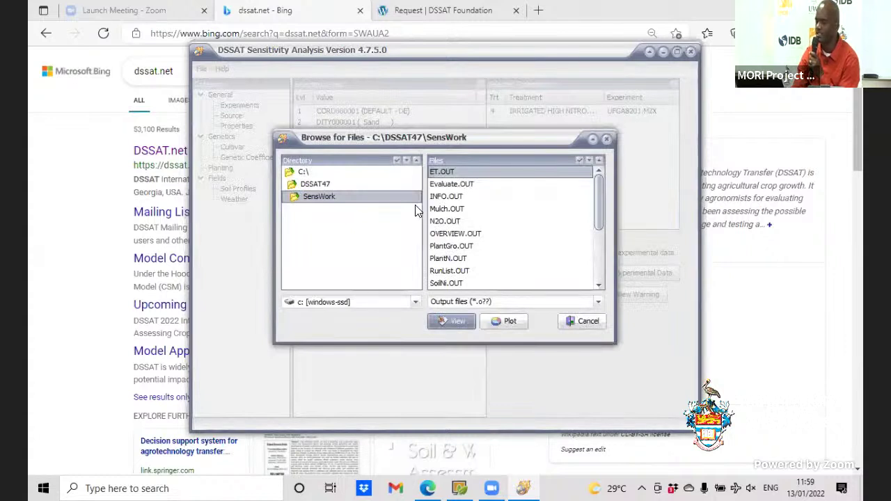
left_click(433, 247)
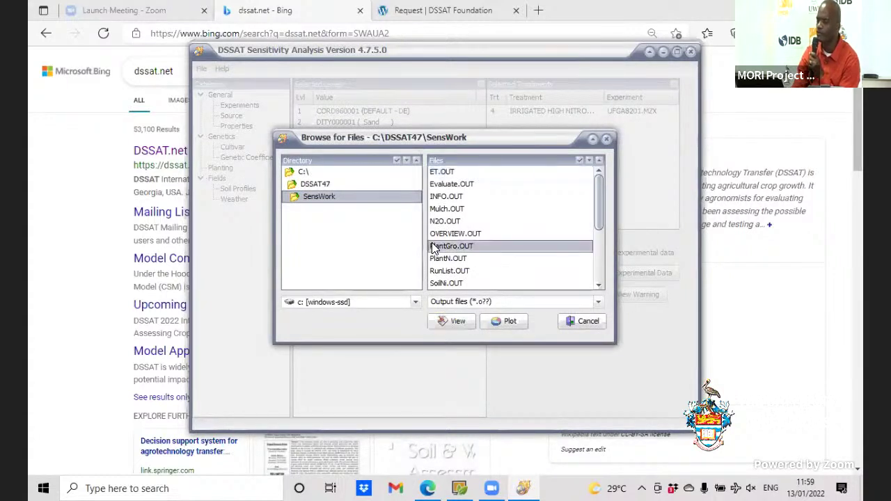
left_click(496, 320)
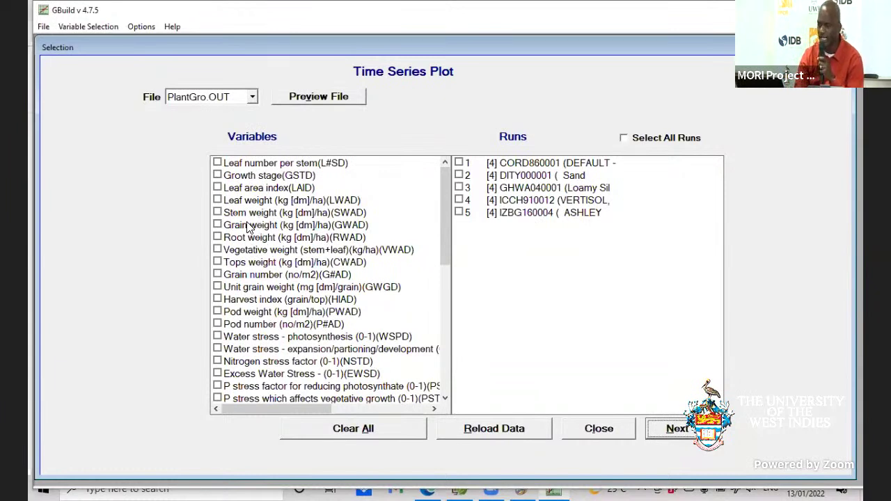
left_click(218, 225)
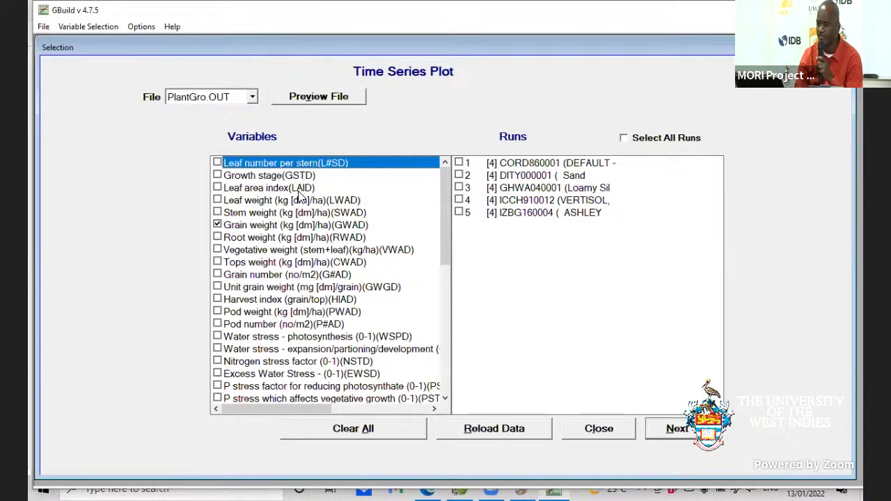
left_click(624, 139)
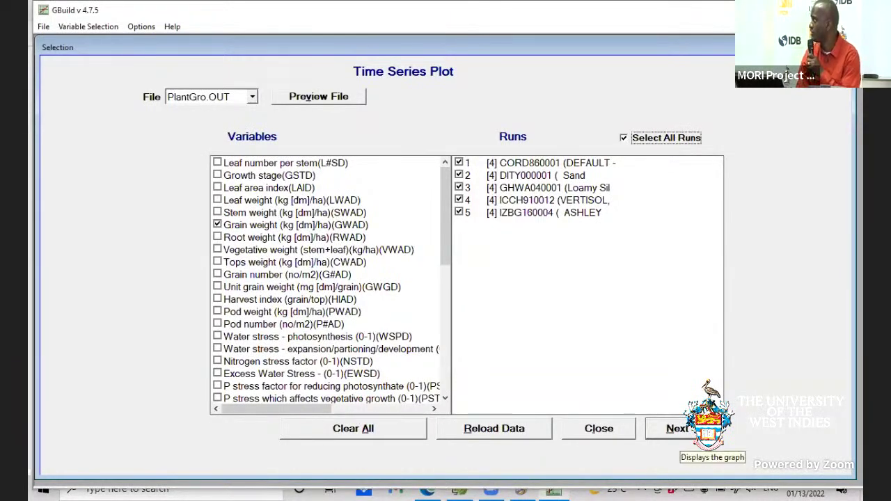
left_click(679, 428)
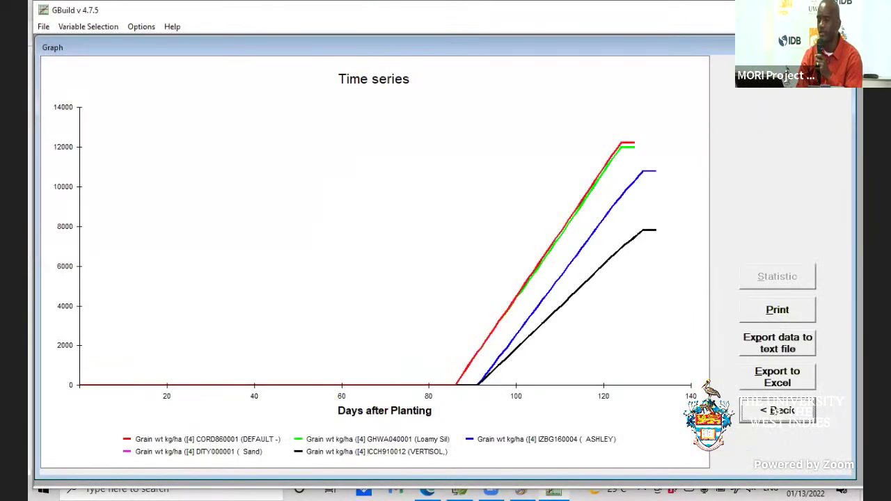
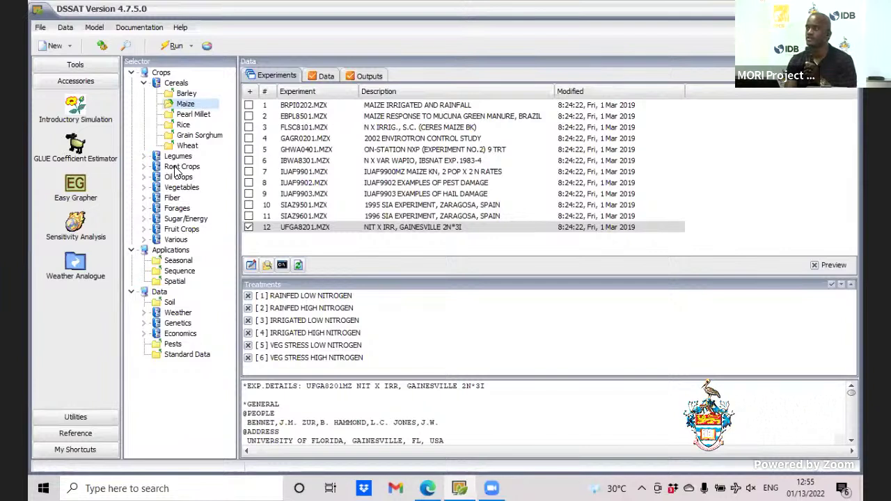
Step: Launch the Sensitivity Analysis accessory
left_click(76, 64)
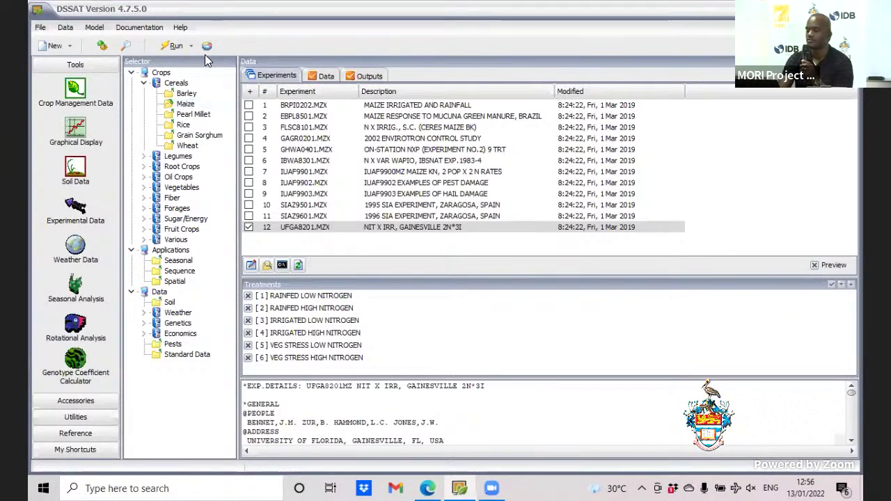
left_click(232, 222)
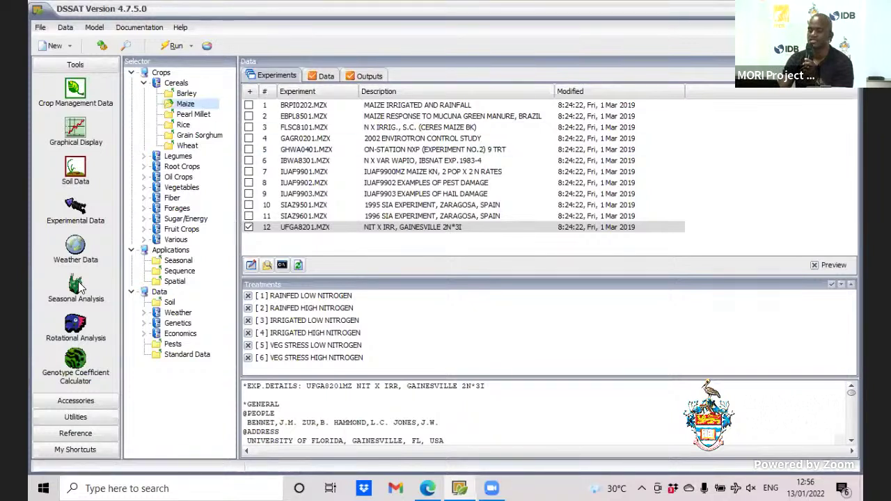
left_click(92, 401)
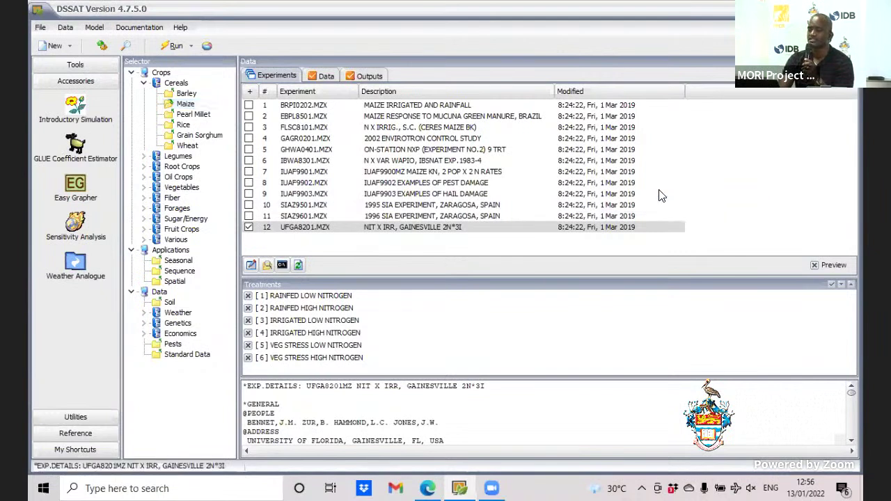
left_click(76, 227)
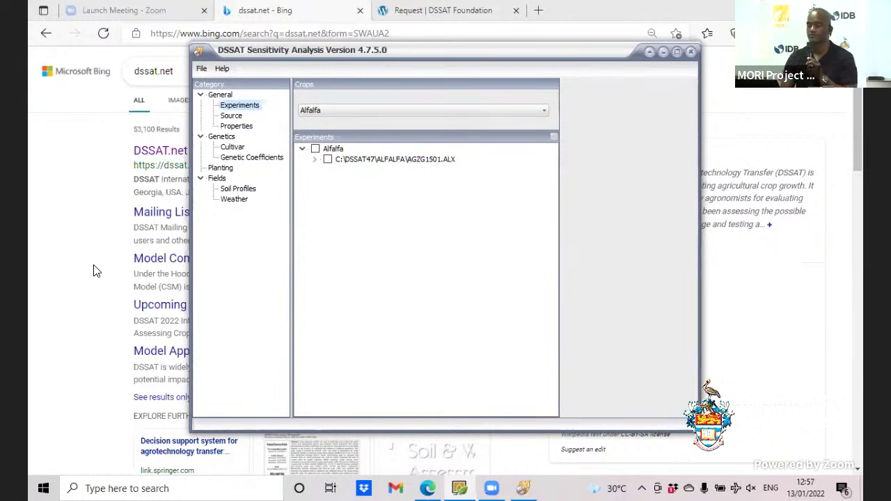
Step: Choose Cabbage as the crop and select only experiment IBMC9601.CBX with its No-Stress treatment, leaving IBPF8601.CBX unselected
left_click(527, 113)
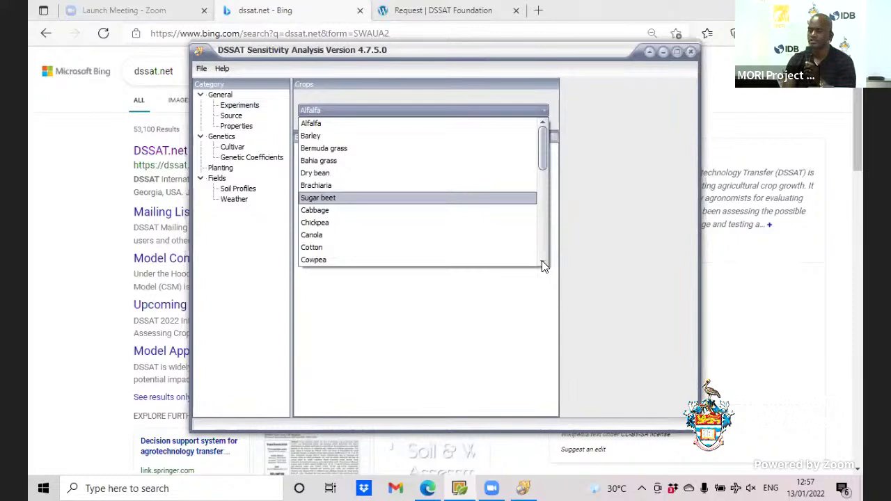
left_click(319, 211)
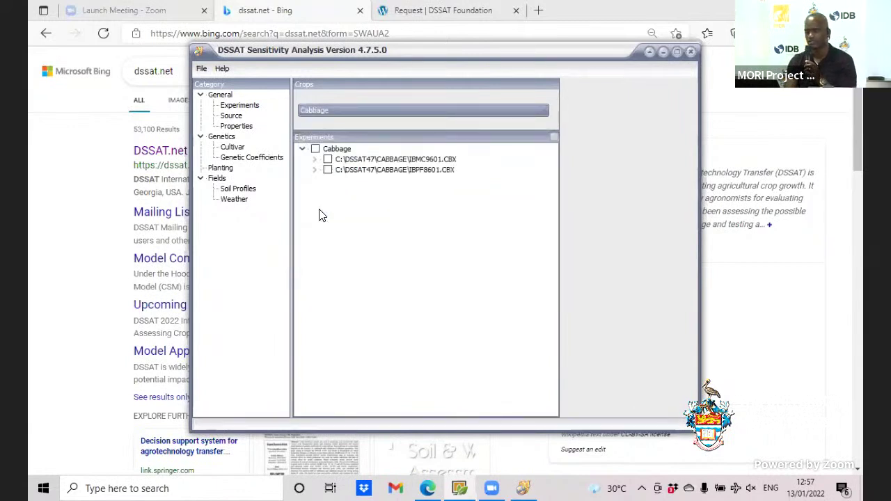
left_click(314, 159)
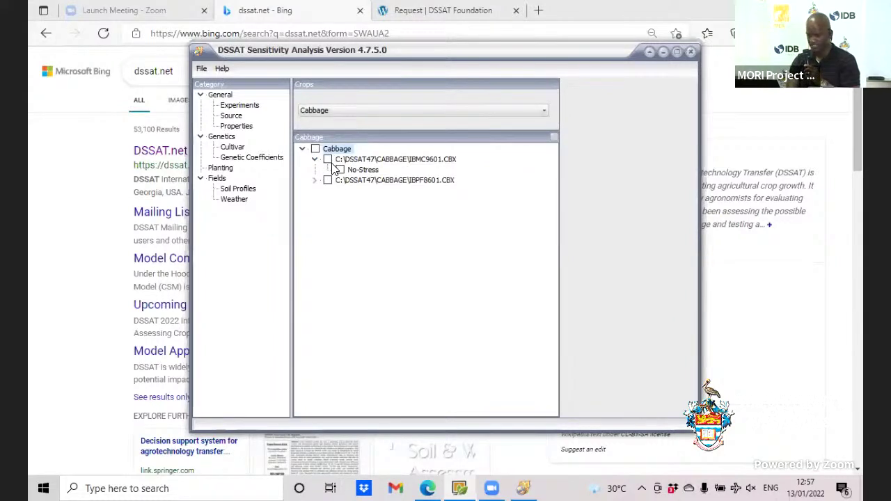
left_click(315, 181)
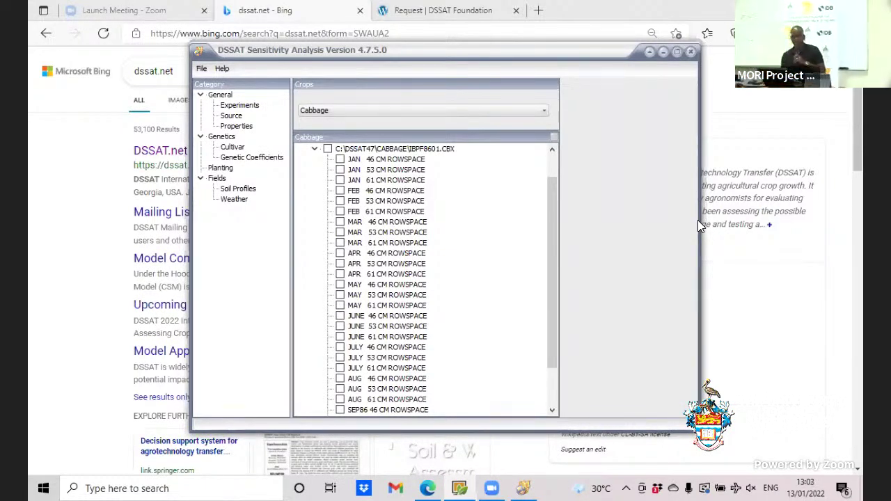
left_click(314, 149)
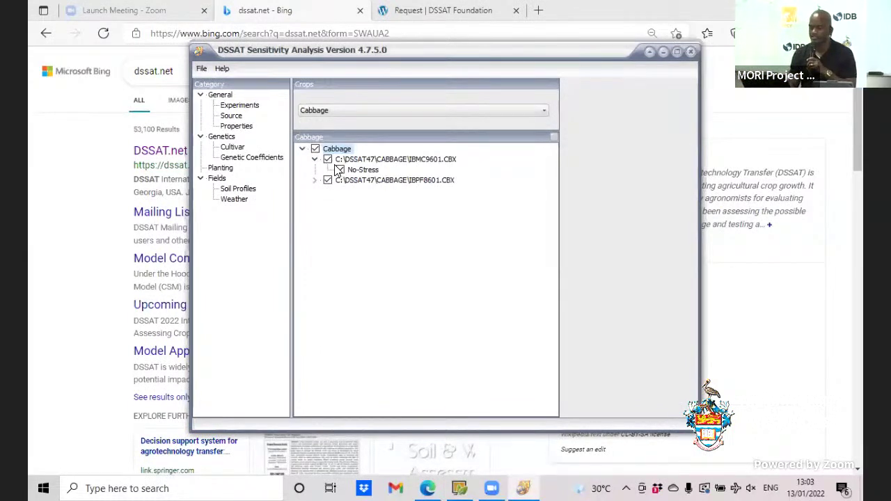
left_click(328, 181)
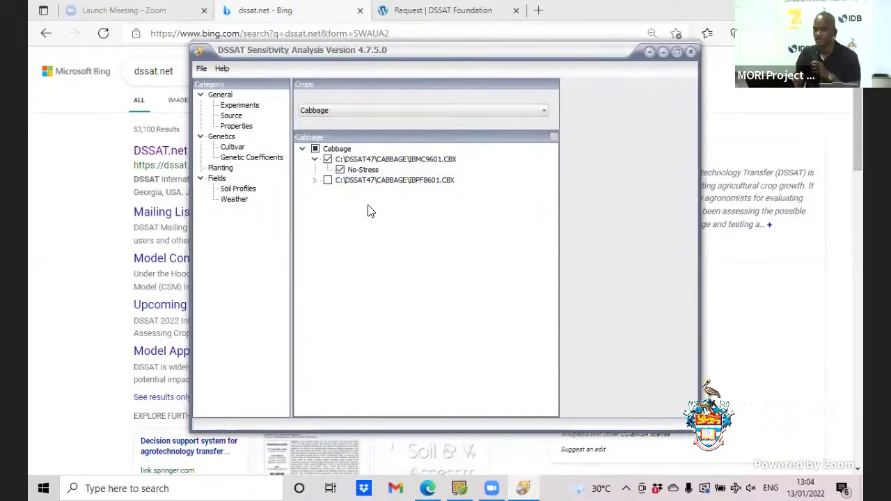
Step: Open the soil profile selection and include the Loam profile CPLI000021 and the Clay loam profile CPLI000020
left_click(247, 189)
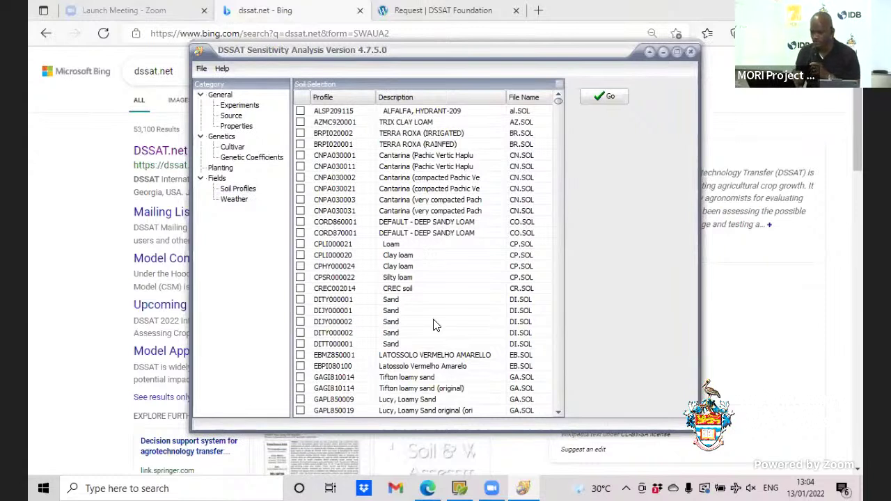
left_click(300, 255)
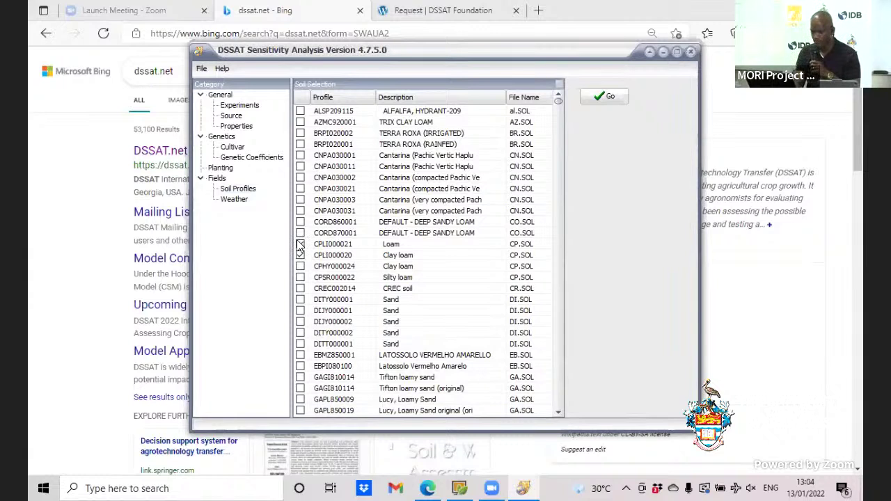
left_click(300, 245)
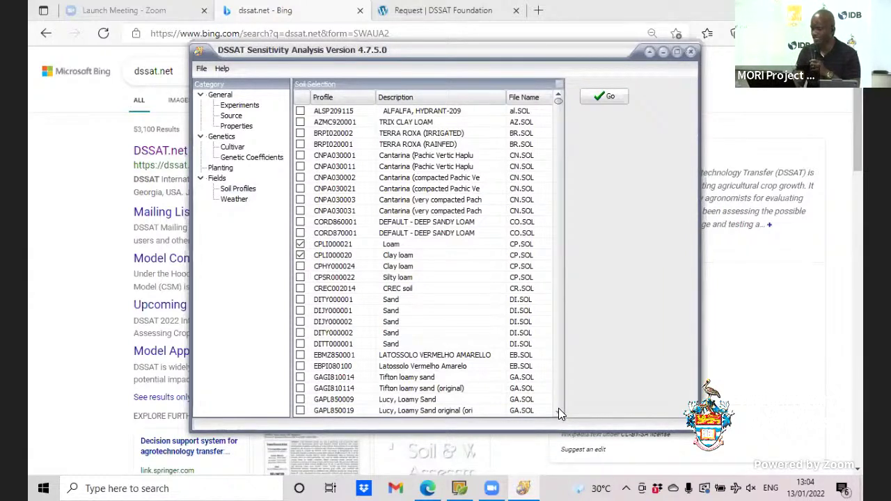
Step: Look through the soil profile list, from the sands and HarvestChoice soils to the IC.SOL entries, for further soils to compare
left_click(558, 411)
left_click(559, 411)
left_click(559, 411)
left_click(559, 411)
left_click(558, 411)
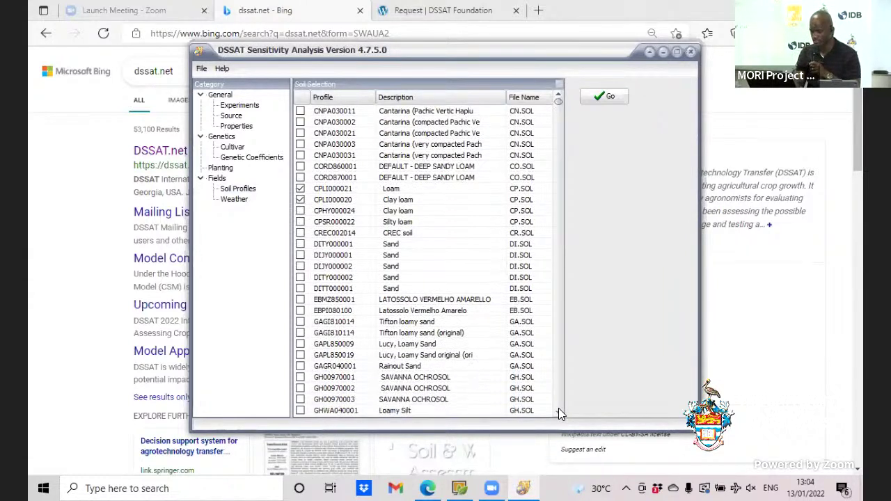
left_click(558, 411)
left_click(558, 411)
double_click(559, 411)
left_click(559, 411)
double_click(558, 410)
double_click(559, 411)
left_click(559, 411)
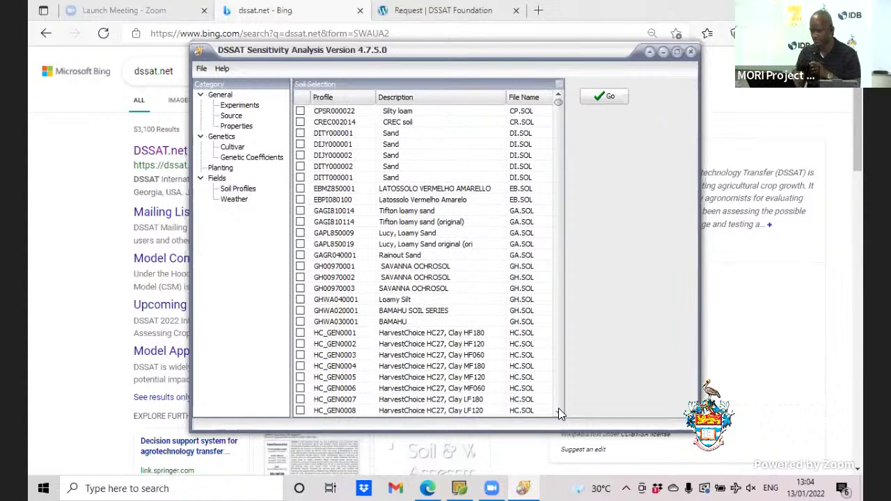
double_click(558, 411)
left_click(559, 411)
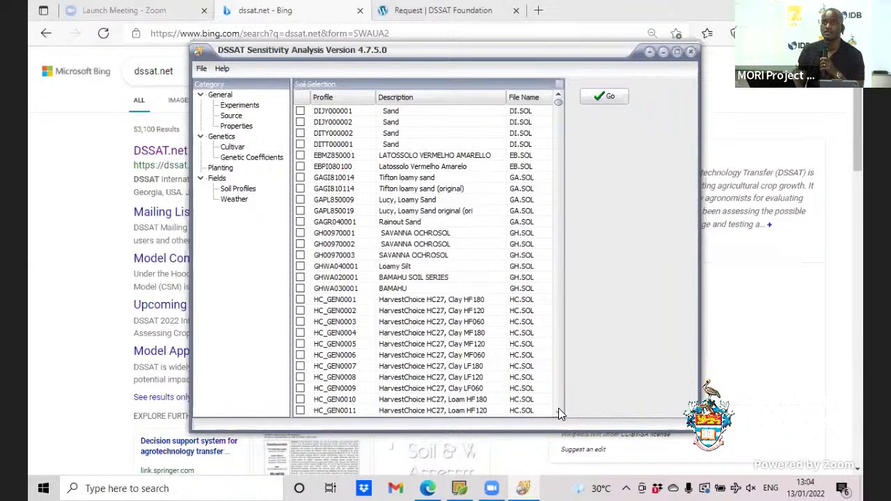
left_click(558, 411)
left_click(559, 411)
double_click(558, 411)
double_click(559, 411)
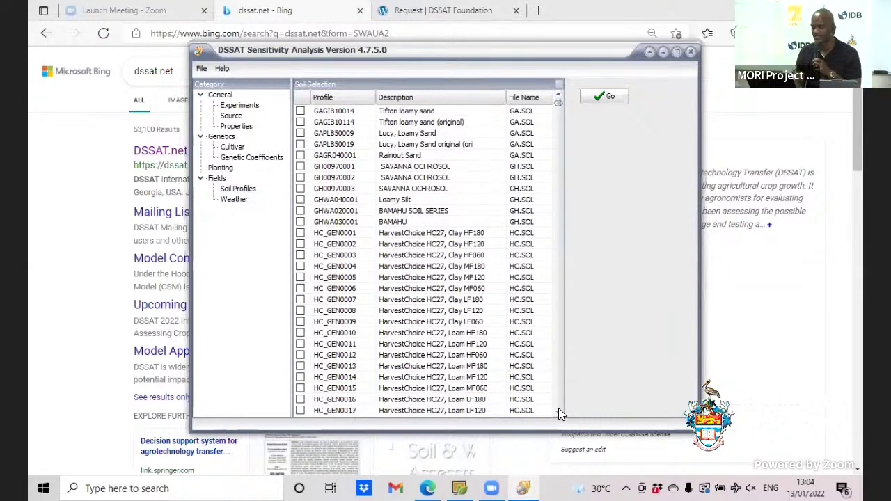
left_click(558, 410)
left_click_drag(558, 410, 558, 410)
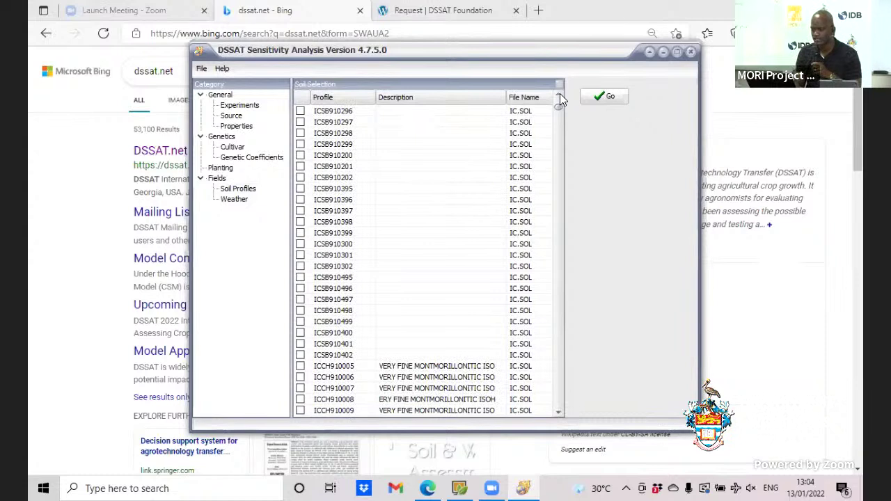
left_click_drag(560, 100, 560, 99)
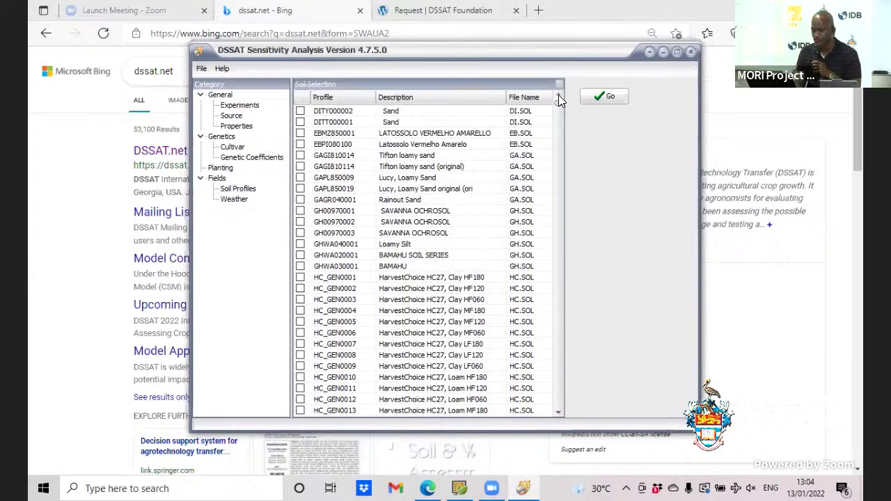
left_click_drag(559, 99, 558, 95)
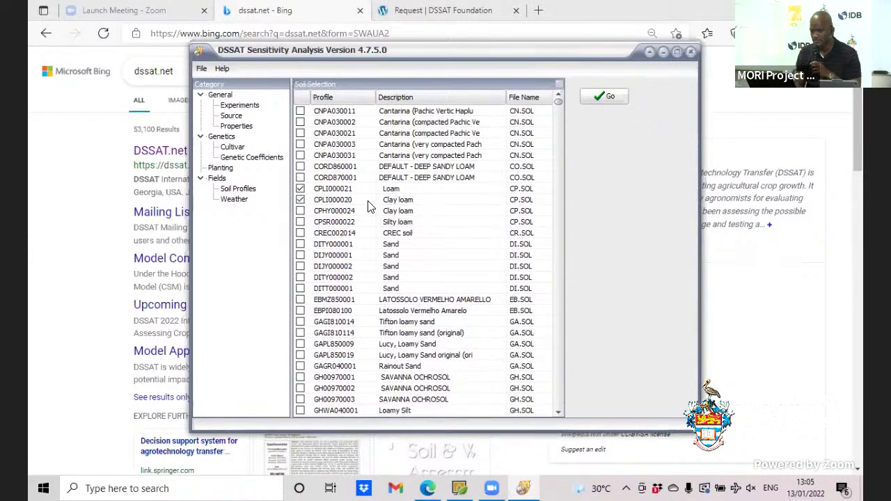
Step: Add the Sand profile DITY000001 and the Lucy, Loamy Sand profile GAPL850009 to the soil selection
left_click(300, 245)
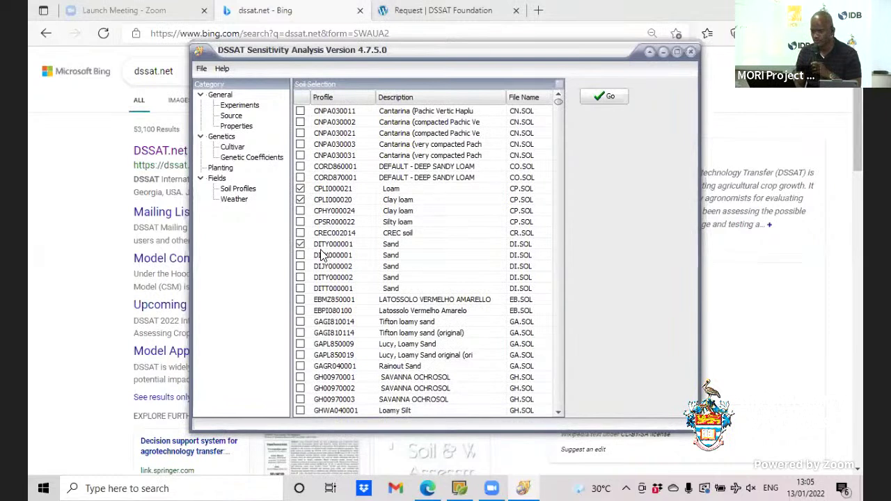
left_click(560, 413)
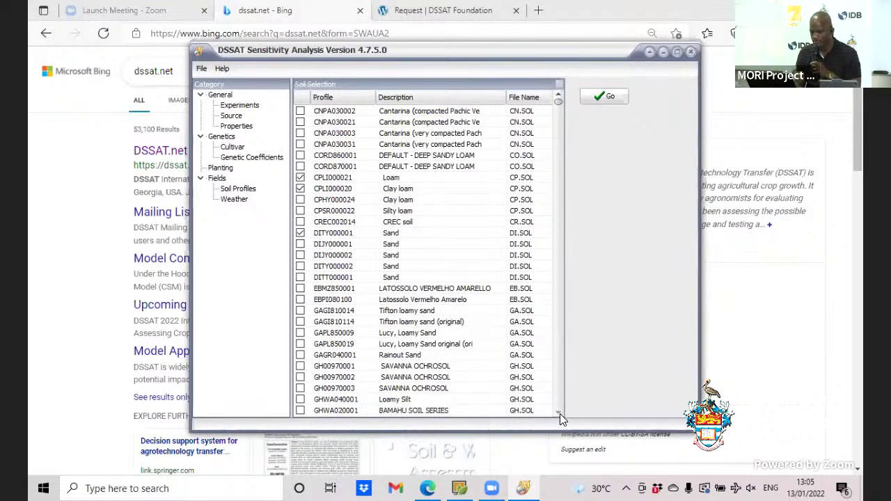
left_click(560, 414)
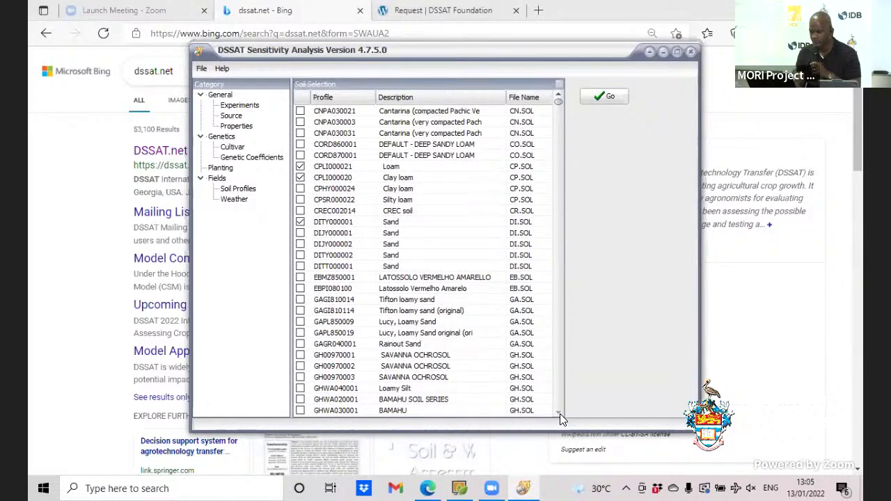
left_click(560, 413)
left_click(560, 414)
left_click(560, 414)
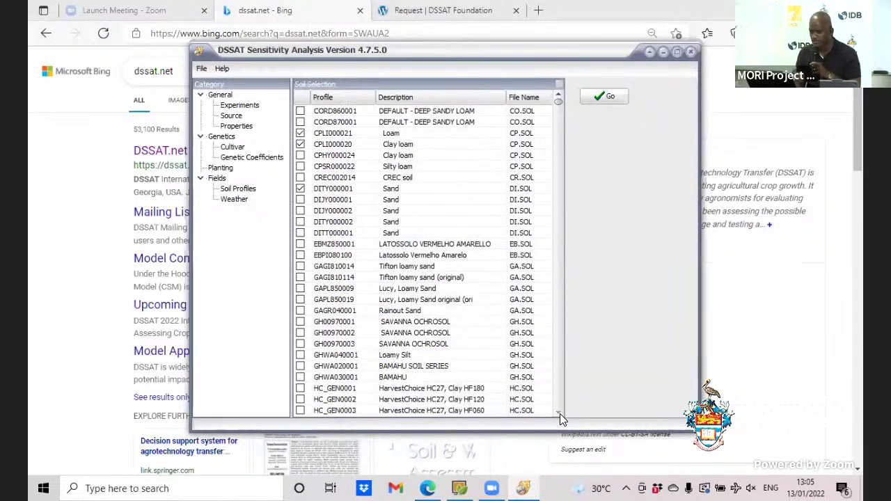
left_click(560, 413)
left_click(560, 414)
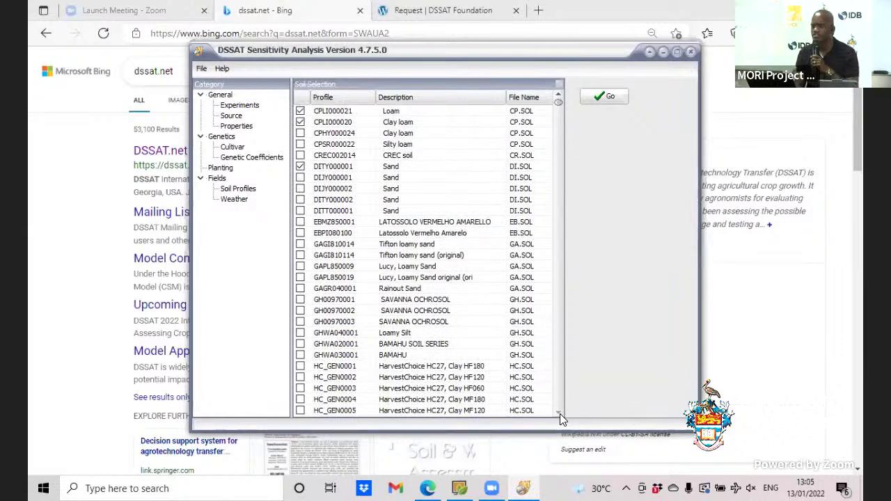
left_click(300, 267)
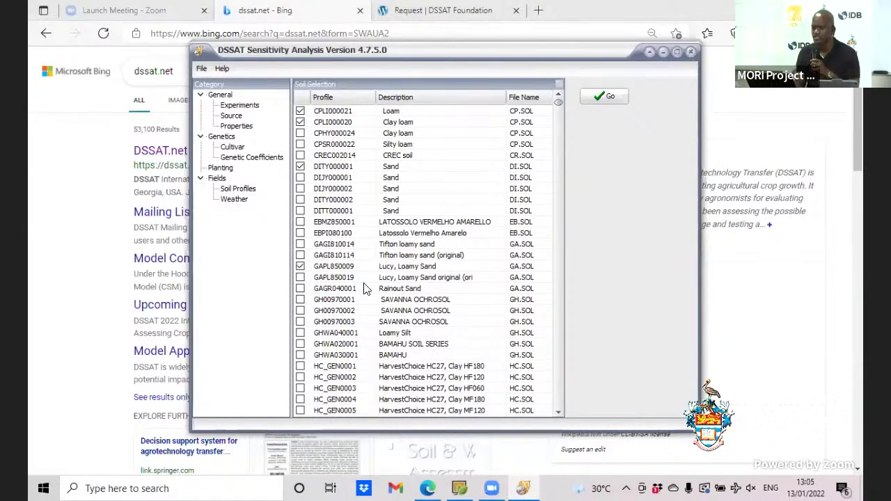
Step: Add the Silty loam profile PULU010001 from PU.SOL to the soil selection
left_click(558, 412)
left_click(559, 412)
left_click(559, 411)
left_click(559, 412)
left_click(559, 412)
left_click_drag(559, 411, 558, 411)
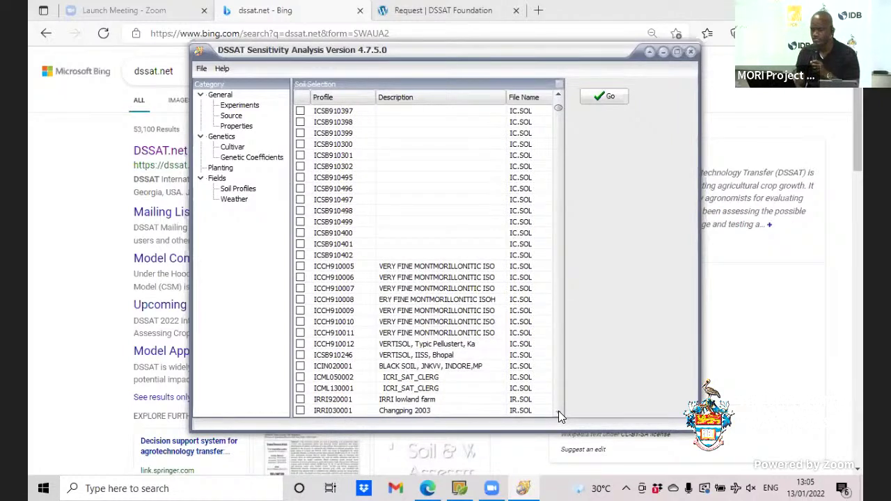
left_click(558, 411)
left_click(558, 411)
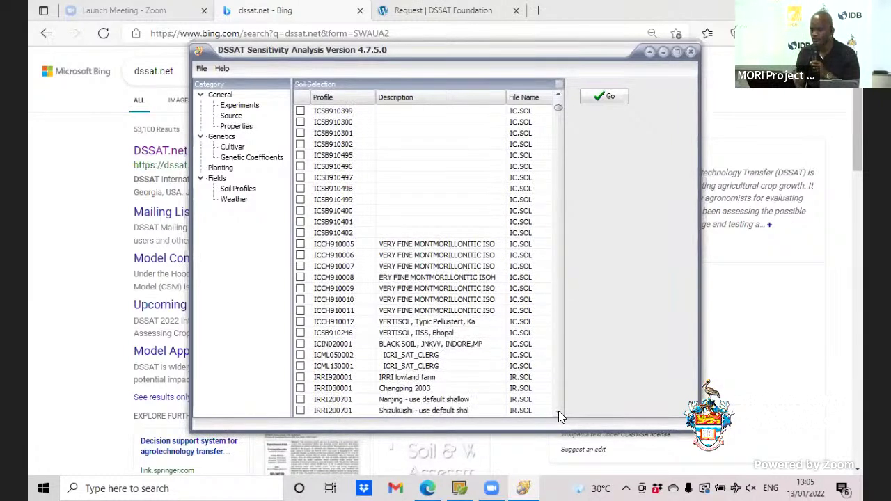
left_click(558, 411)
left_click(559, 411)
left_click(558, 411)
left_click(558, 411)
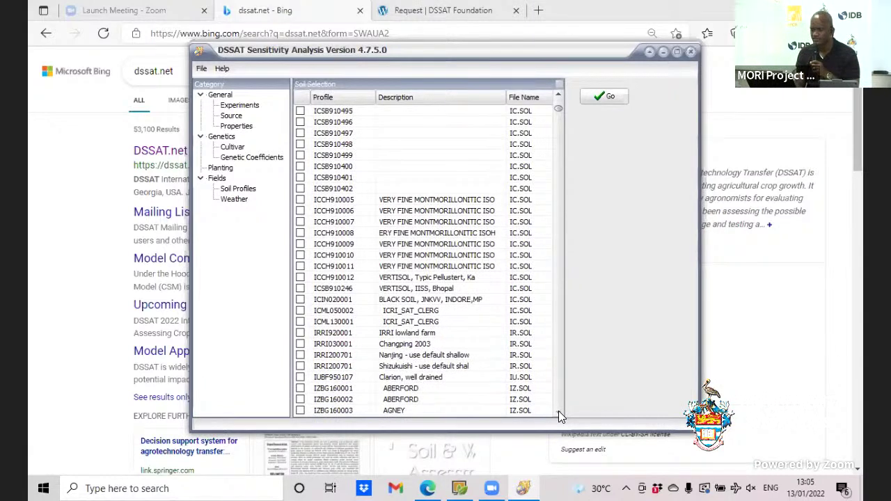
left_click(559, 411)
left_click(559, 411)
left_click(559, 411)
left_click(558, 411)
left_click(558, 411)
left_click(558, 411)
left_click(559, 411)
left_click(559, 410)
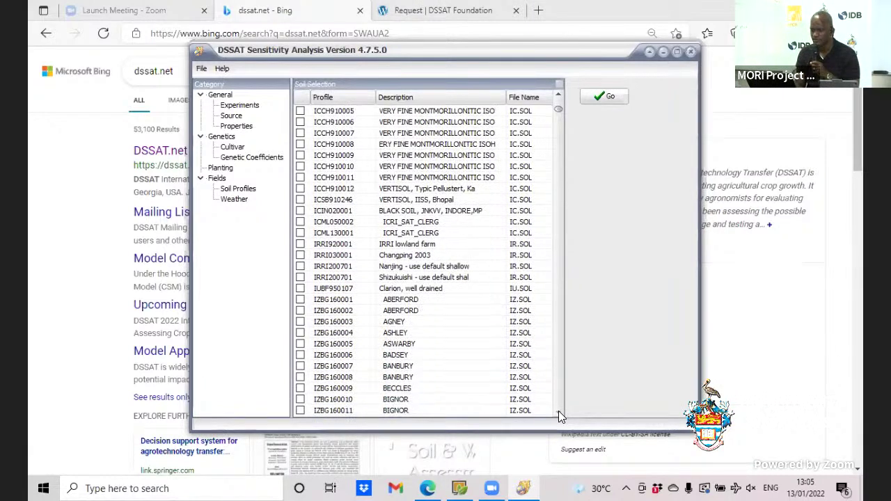
left_click(558, 411)
left_click(558, 411)
left_click(559, 411)
left_click(558, 410)
left_click(559, 411)
left_click(559, 411)
left_click(559, 410)
left_click(559, 410)
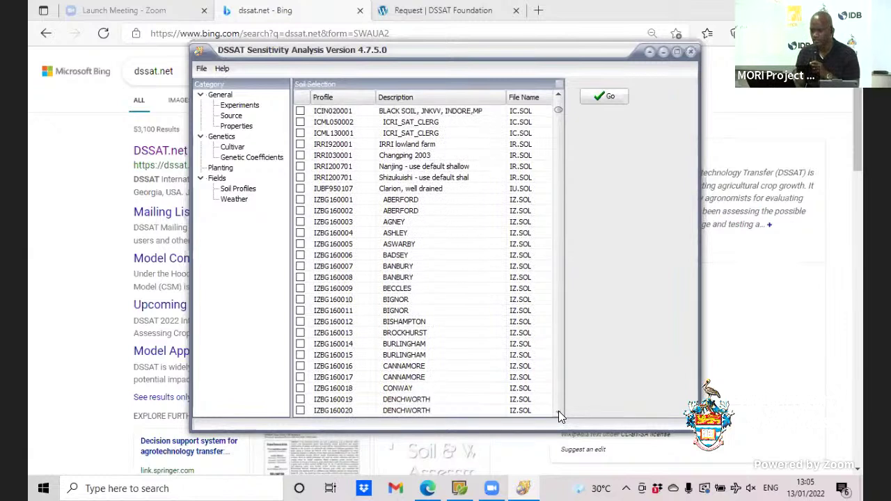
left_click(558, 411)
left_click(558, 411)
left_click(558, 410)
left_click(559, 411)
scroll(559, 411, "down", 4)
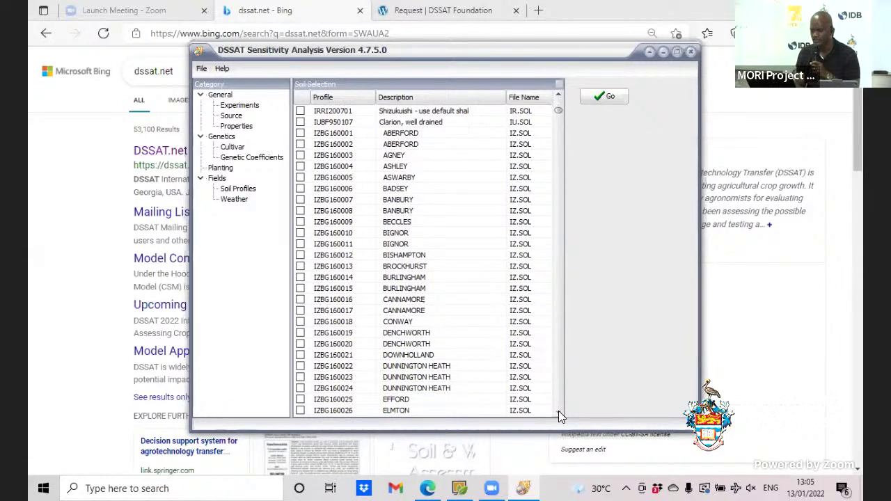
scroll(559, 411, "down", 3)
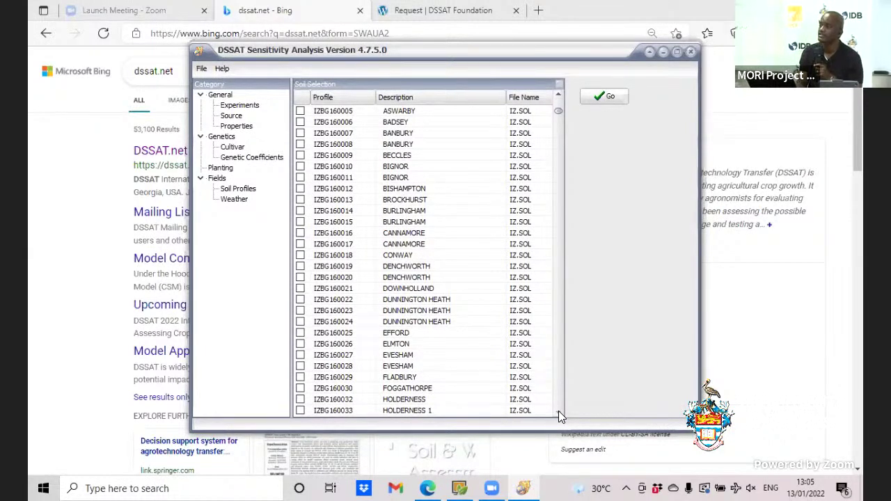
scroll(558, 410, "down", 6)
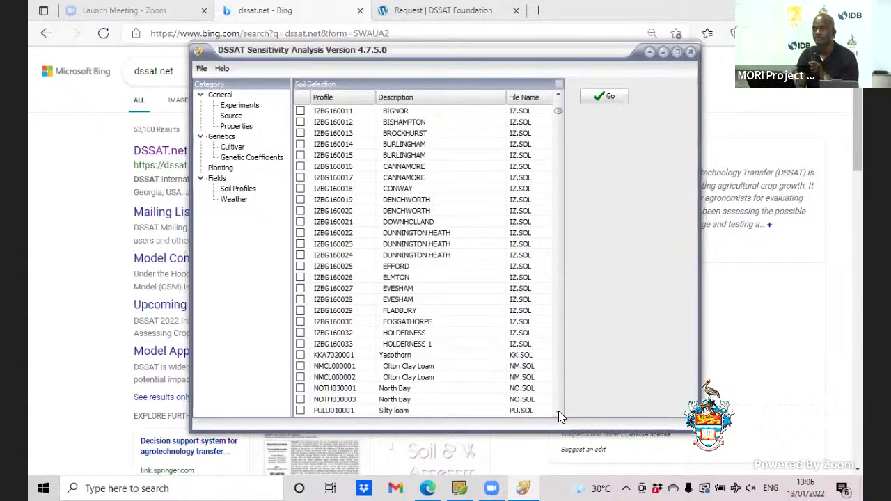
left_click(558, 411)
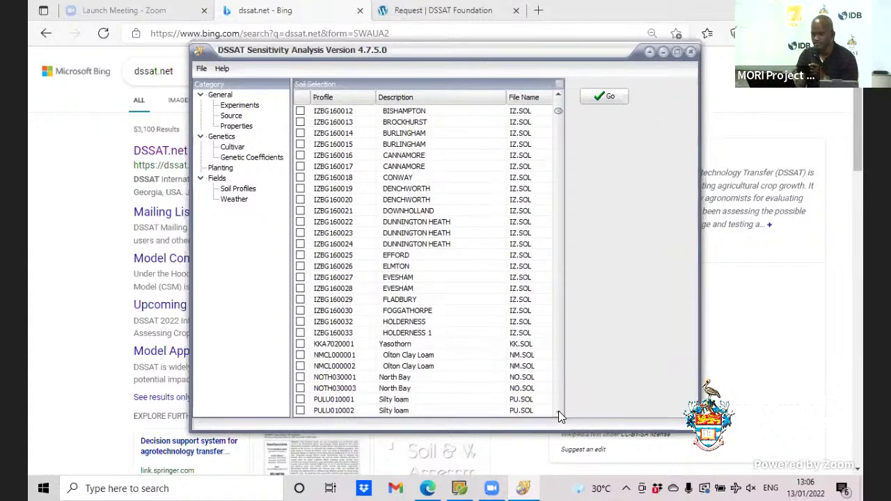
left_click(558, 411)
left_click(559, 411)
left_click(558, 411)
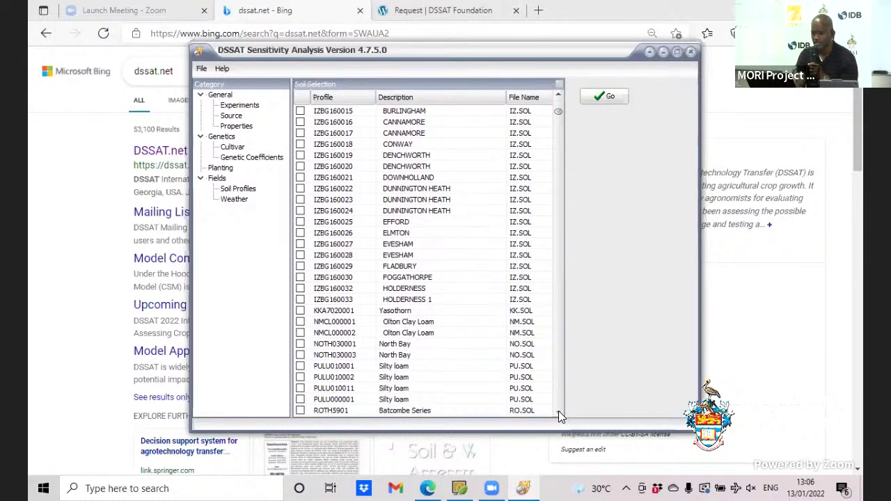
left_click(558, 411)
left_click(558, 411)
left_click(559, 411)
left_click(558, 411)
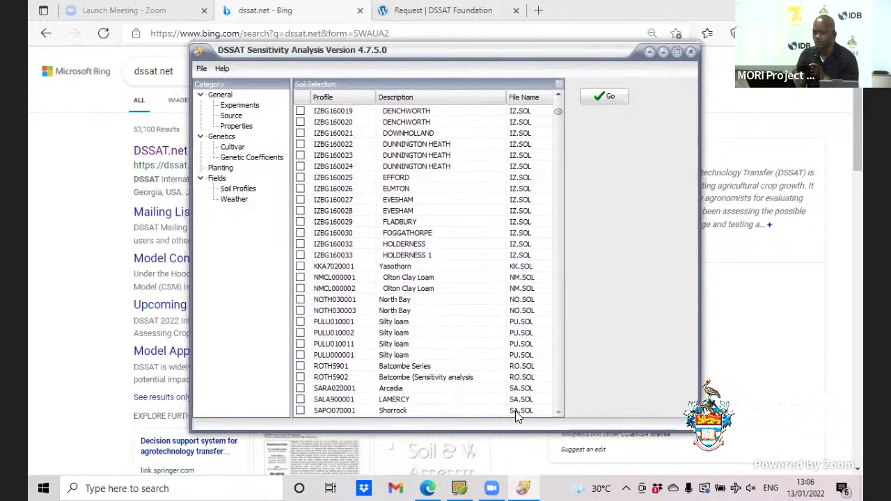
left_click(301, 322)
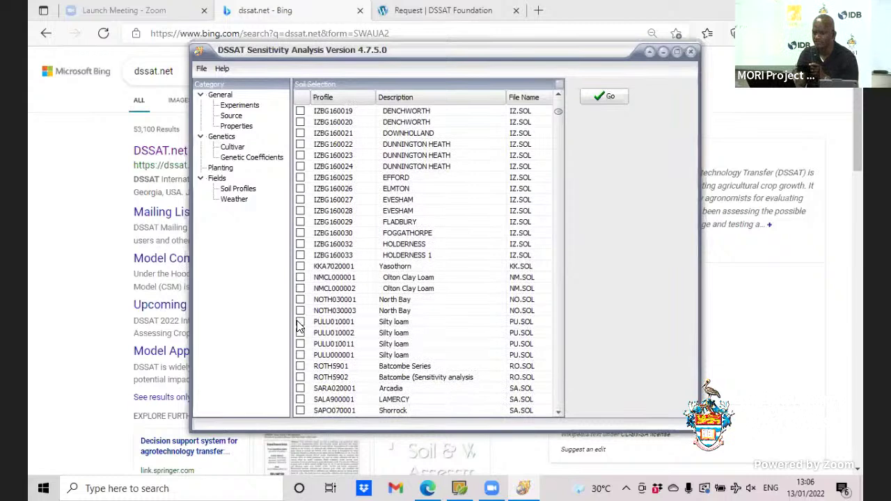
Step: Include the Silty Clay Loam profile CCPA000030 from soil.sol among the soils to compare
left_click(560, 411)
left_click(560, 410)
left_click(560, 411)
left_click(560, 411)
left_click(560, 411)
left_click(560, 411)
left_click(560, 411)
left_click(560, 411)
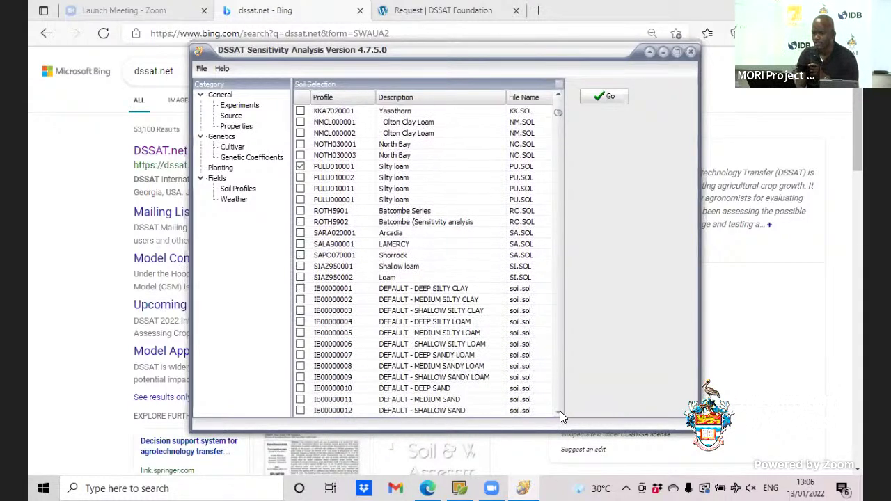
left_click(560, 411)
left_click(560, 411)
left_click(560, 411)
left_click(560, 411)
left_click(560, 411)
left_click(560, 411)
left_click(560, 411)
left_click(560, 411)
left_click(560, 411)
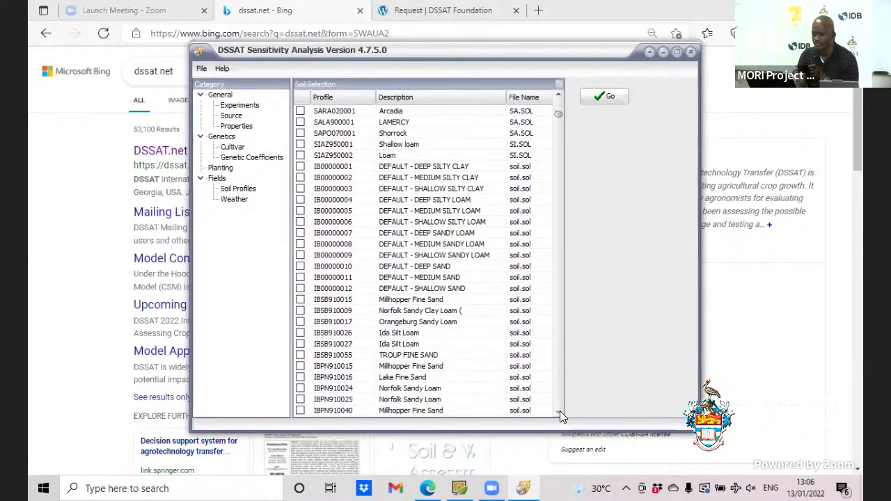
left_click(560, 411)
left_click(560, 411)
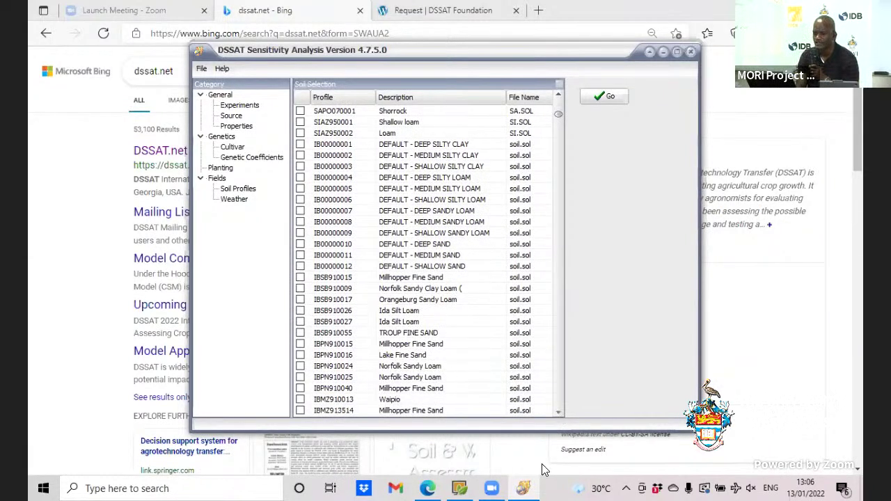
left_click_drag(559, 411, 558, 411)
left_click(558, 411)
left_click(558, 411)
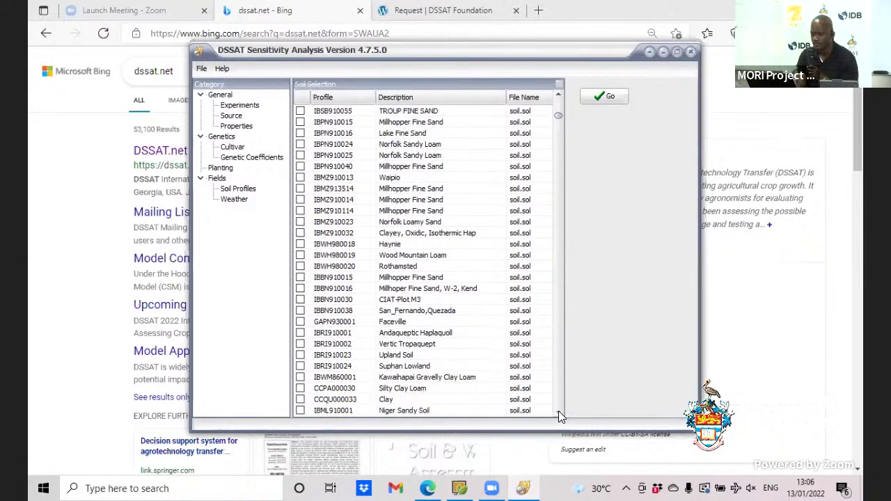
left_click(558, 411)
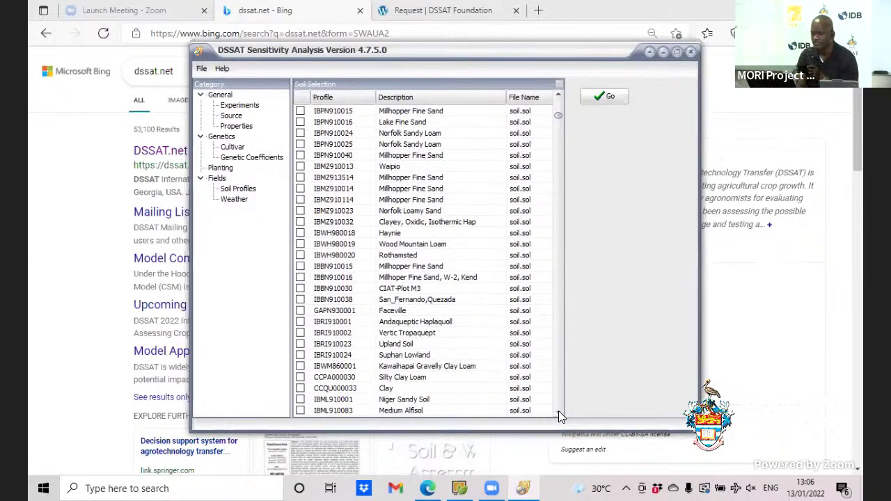
left_click(558, 411)
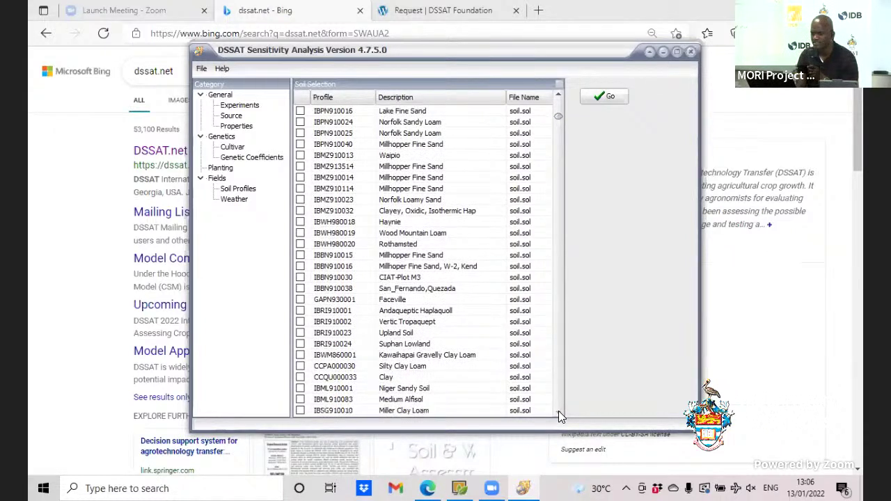
left_click(300, 367)
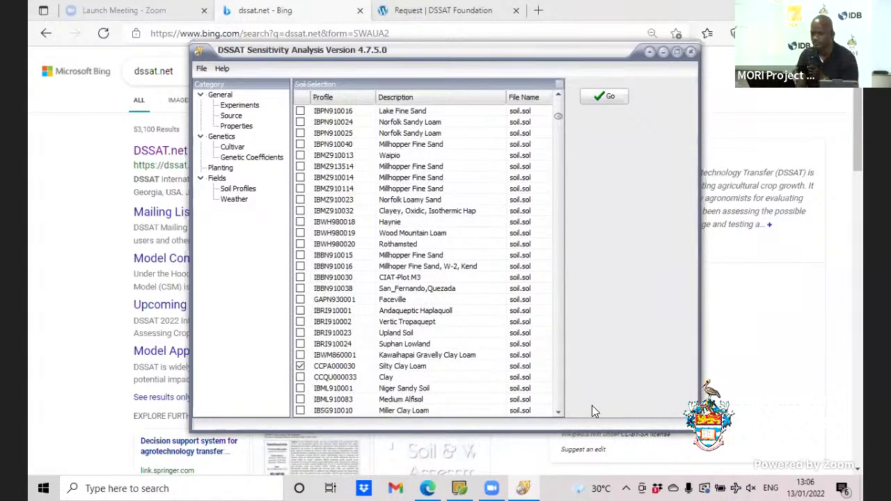
Step: Add the Sandy Clay Loam at Urrao profile SAUR900001 from soil.sol to the soil selection
left_click(557, 412)
left_click(557, 412)
left_click(557, 412)
left_click(558, 412)
left_click(557, 413)
left_click(557, 412)
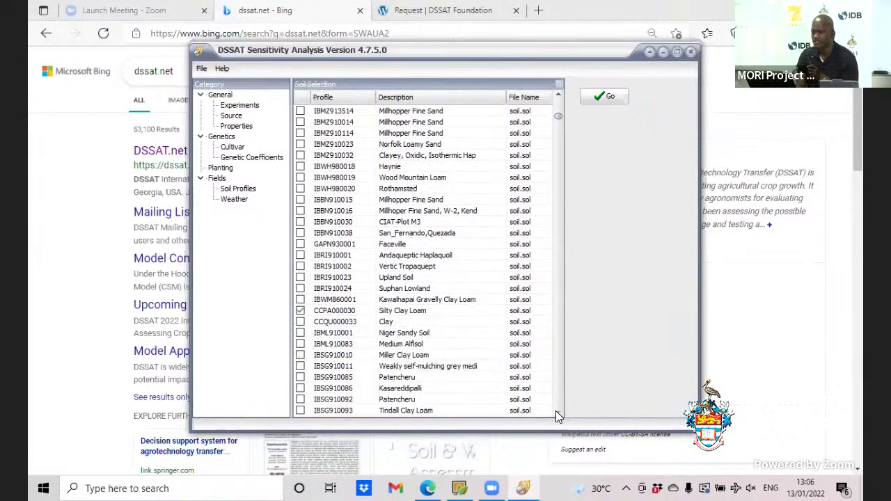
left_click(557, 412)
left_click(557, 413)
left_click(557, 413)
left_click(558, 412)
left_click(557, 413)
left_click(557, 412)
left_click(558, 412)
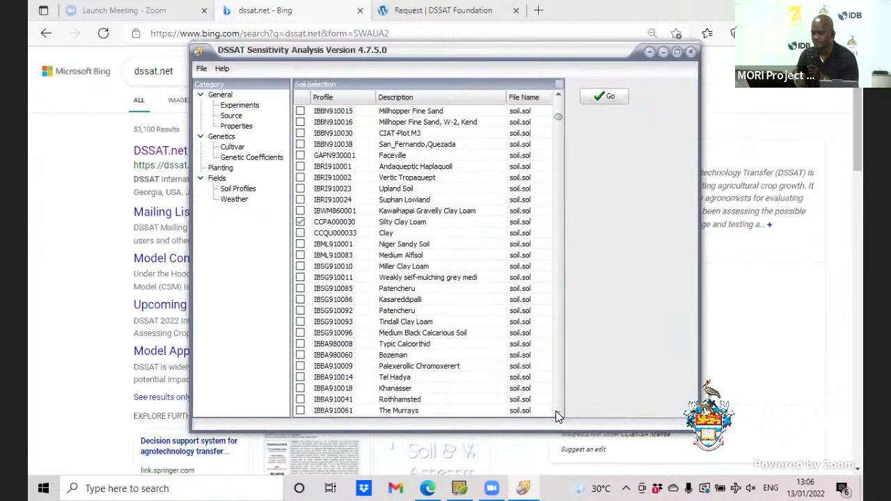
left_click(557, 412)
left_click(557, 412)
left_click(557, 413)
left_click(557, 413)
left_click(557, 412)
left_click(557, 412)
left_click(557, 412)
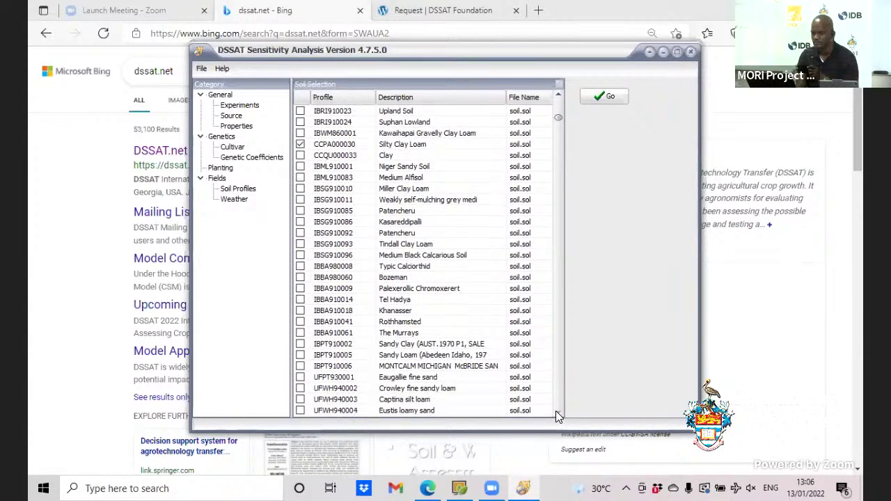
left_click(557, 412)
left_click(558, 413)
left_click(558, 412)
left_click(557, 412)
left_click(557, 412)
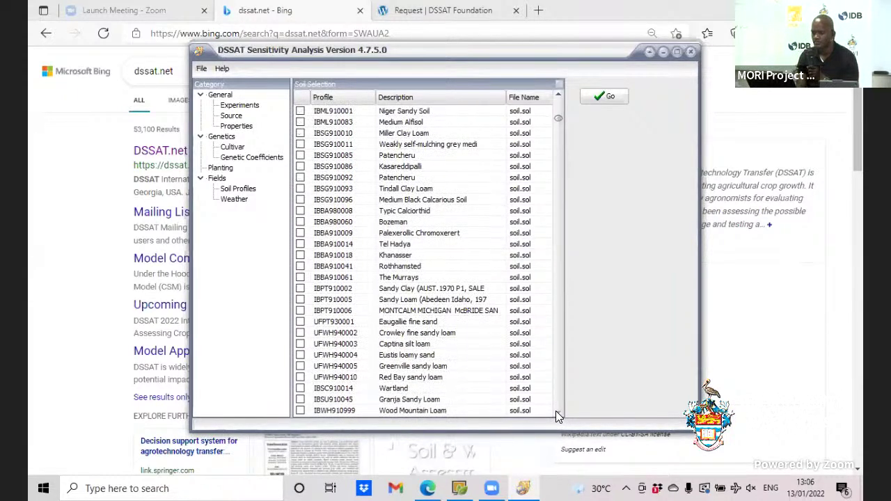
left_click(557, 412)
left_click(557, 412)
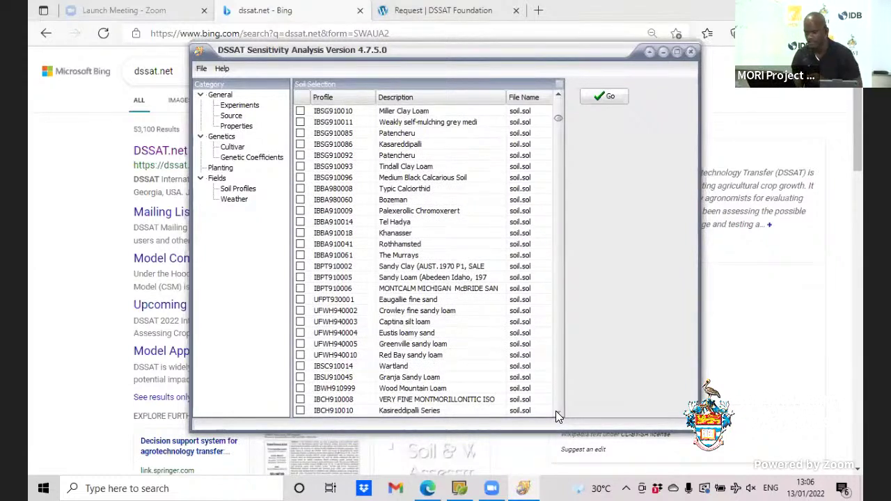
left_click(557, 413)
left_click(558, 412)
left_click_drag(557, 413, 558, 412)
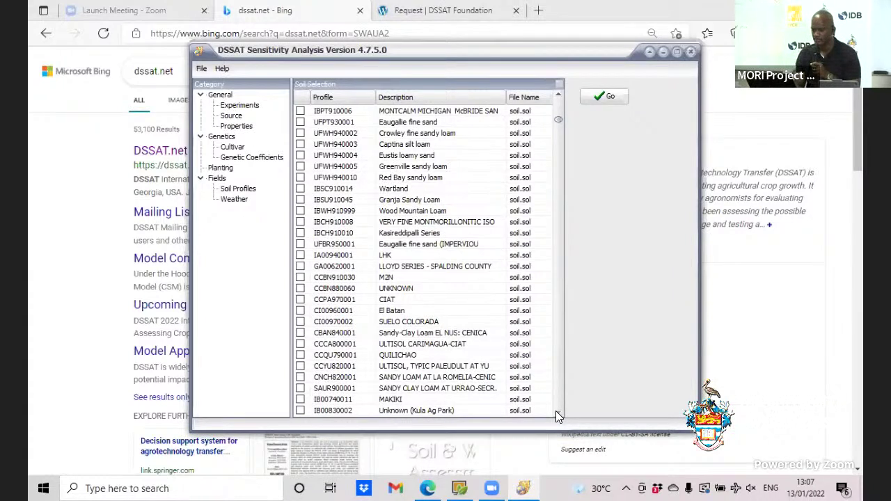
left_click(301, 388)
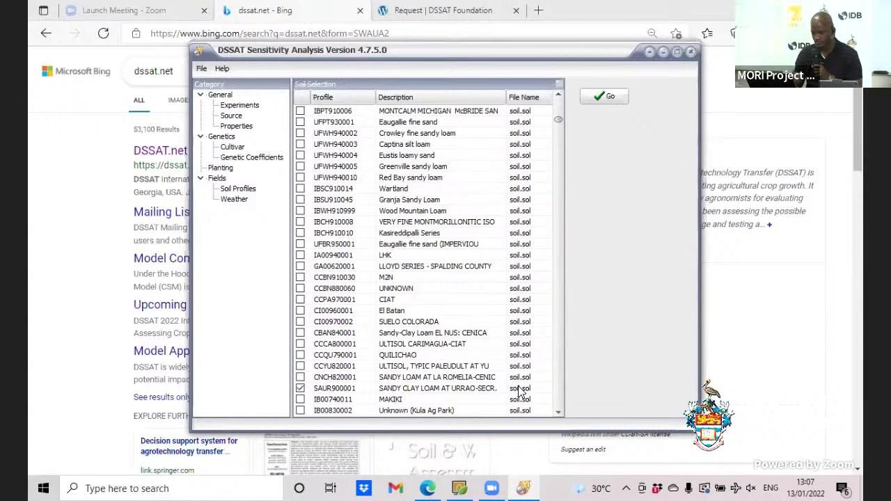
Step: Include the Black Soil, JNKVV, Indore profile IN00020001 from soil.sol in the soil selection
left_click(556, 411)
left_click(556, 410)
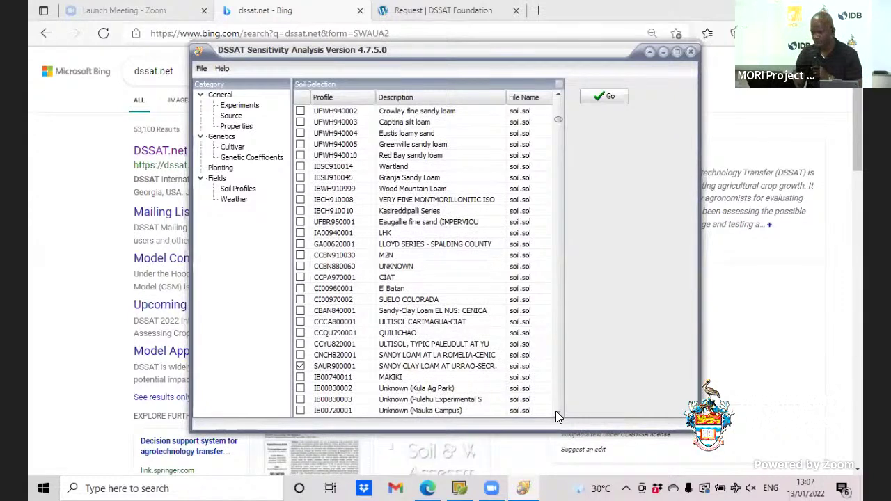
left_click(556, 411)
left_click_drag(556, 411, 556, 411)
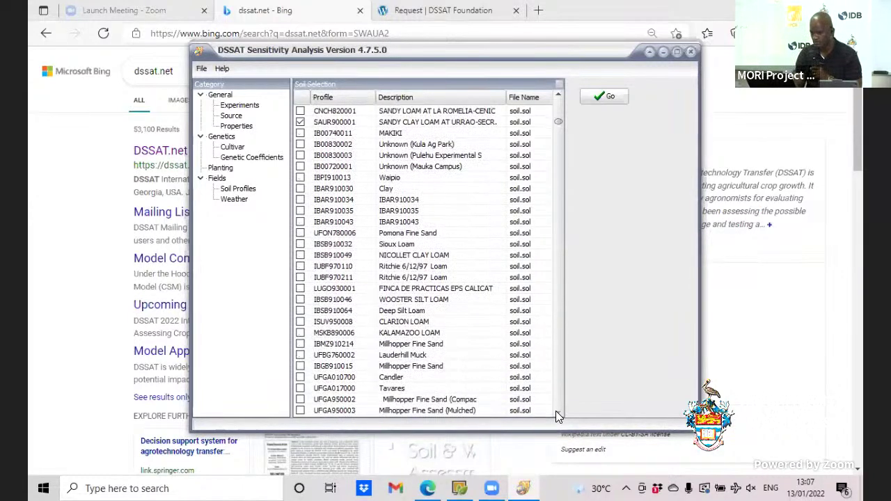
left_click(556, 410)
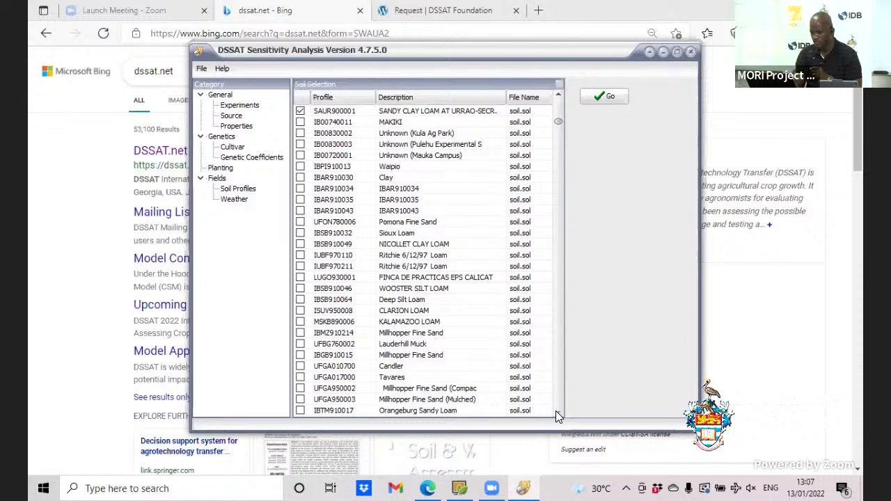
left_click(556, 411)
left_click(556, 411)
left_click(556, 411)
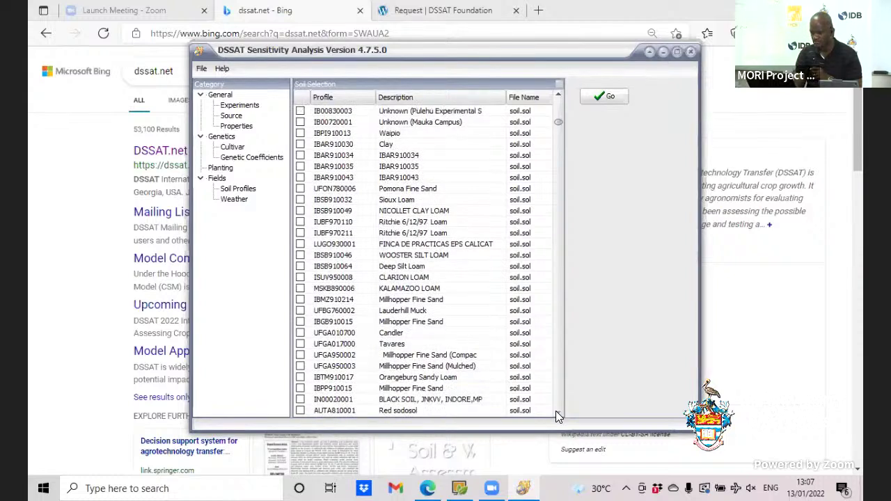
left_click(556, 411)
left_click(555, 411)
left_click(556, 411)
left_click(556, 411)
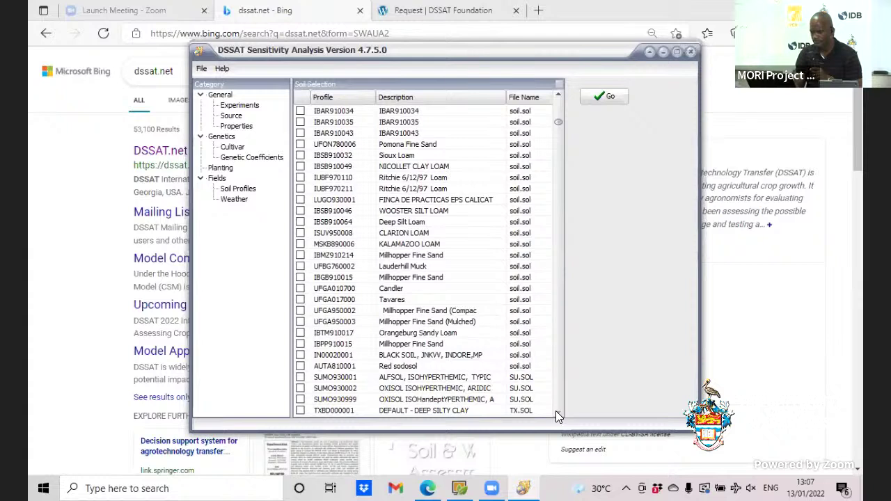
left_click(300, 356)
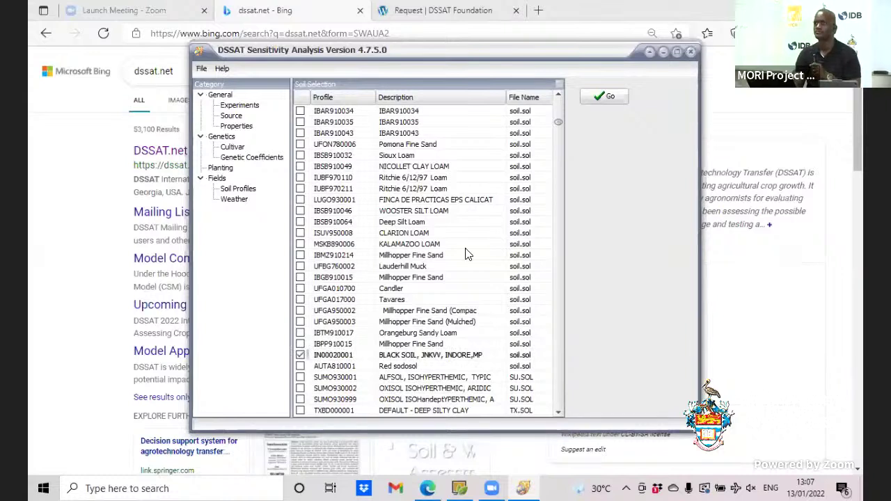
Step: Accept the selected soil profiles as levels and create the sensitivity experiment, saving it as IBMC9601.CBX in the SensWork folder
left_click(597, 95)
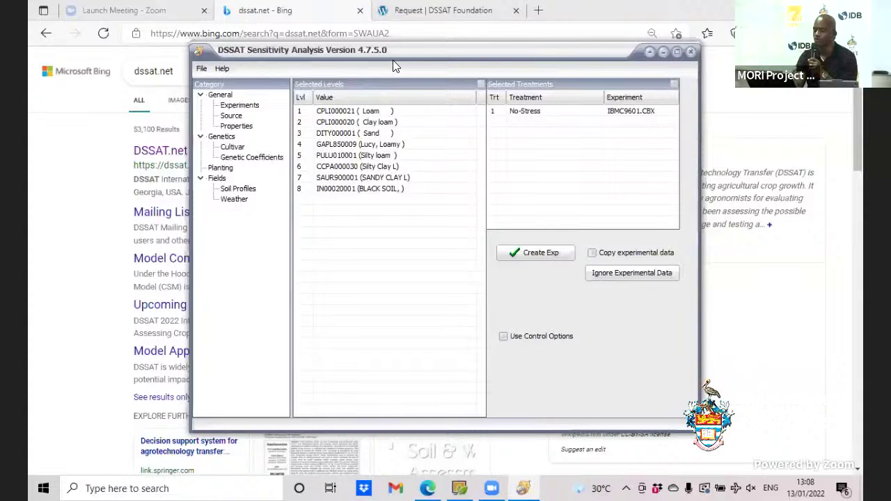
left_click(529, 254)
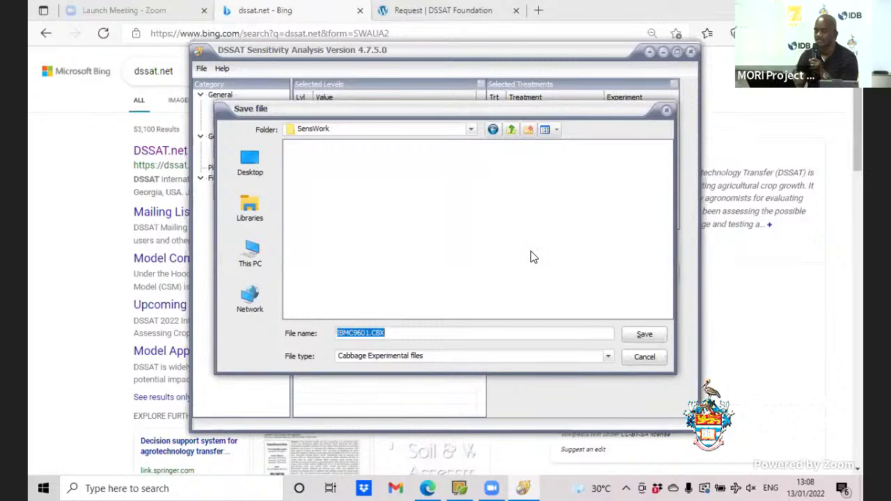
left_click(649, 336)
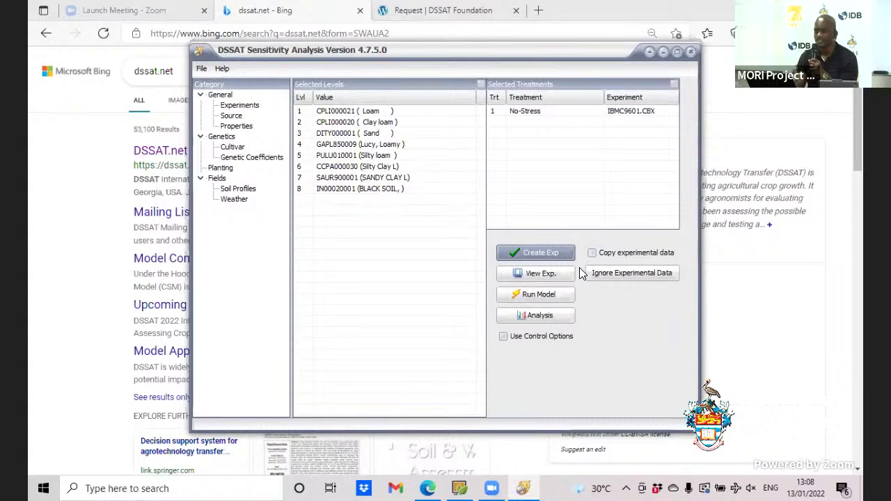
Step: Run the simulations for the eight-soil experiment and open PlantGro.OUT from the results for plotting
left_click(550, 295)
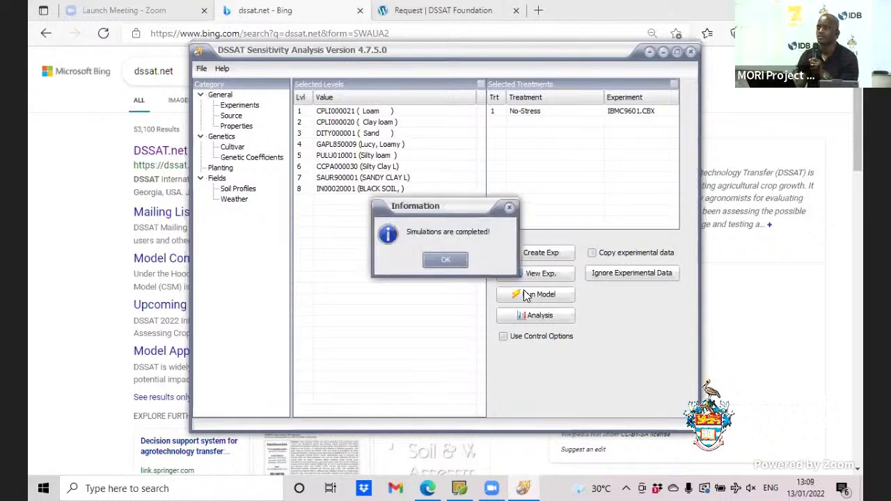
left_click(449, 260)
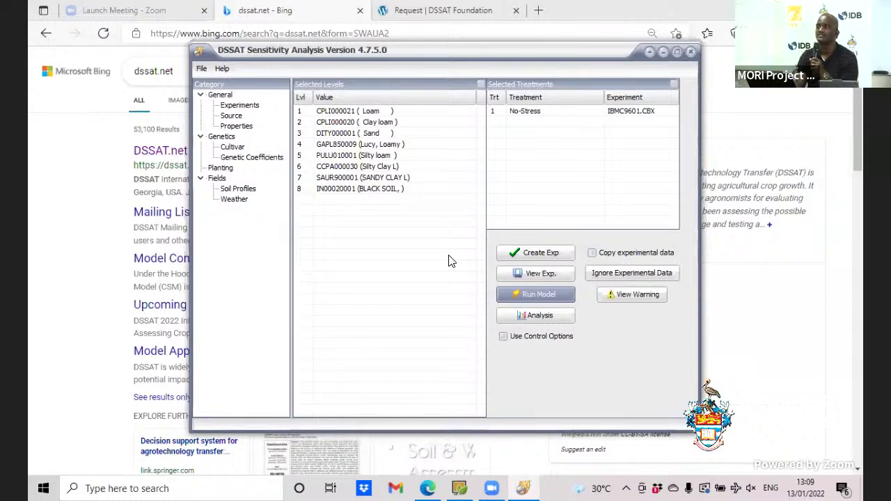
left_click(522, 317)
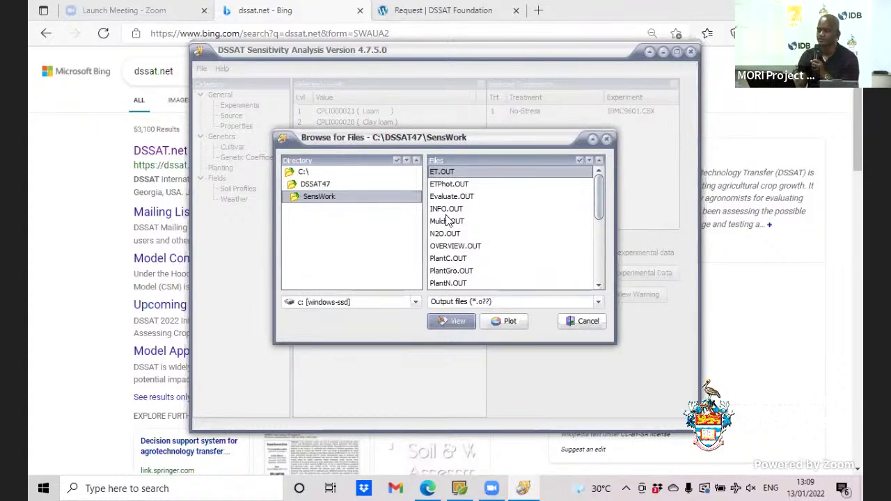
left_click(453, 272)
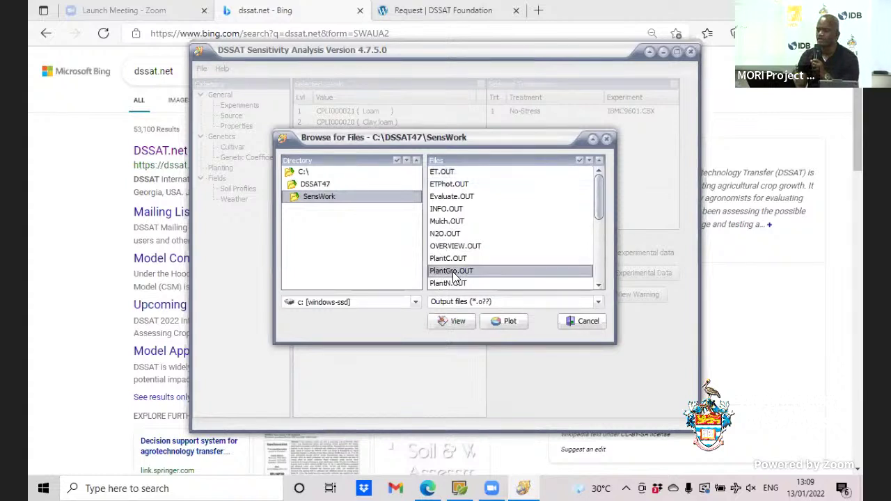
left_click(497, 320)
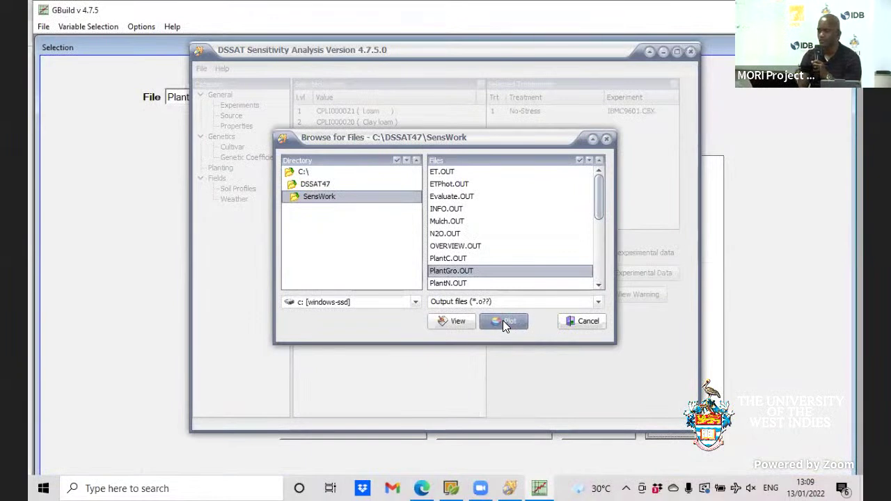
Step: Try to bring up the GBuild plot of PlantGro.OUT again
left_click(503, 321)
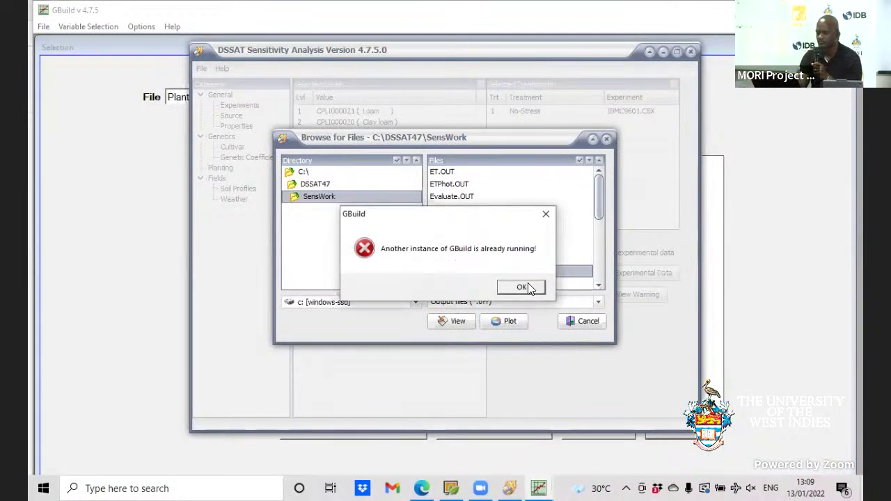
left_click(532, 286)
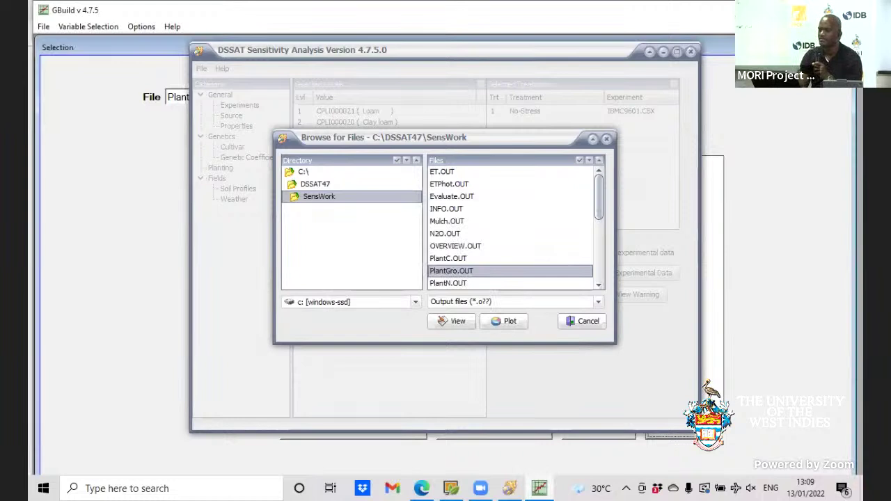
key("Return")
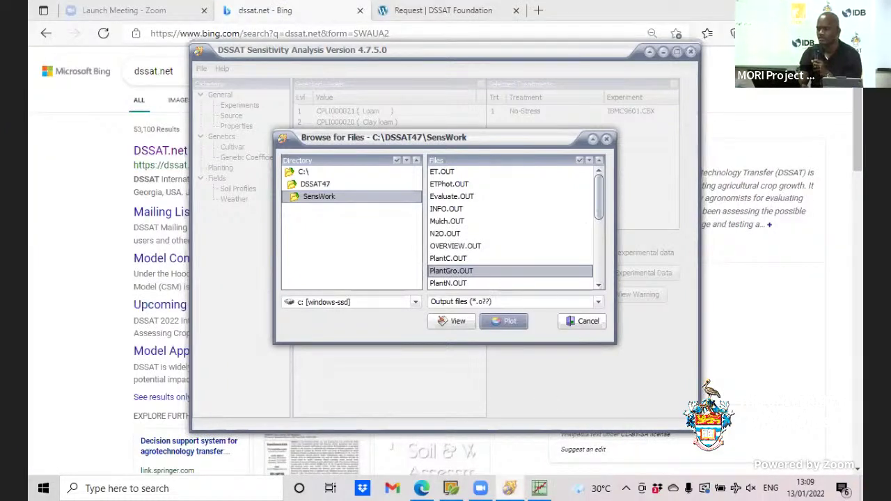
right_click(539, 488)
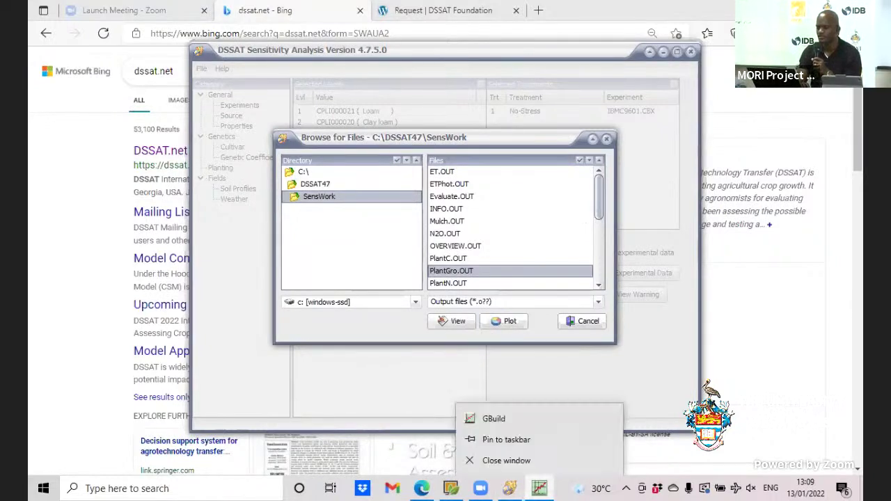
left_click(499, 417)
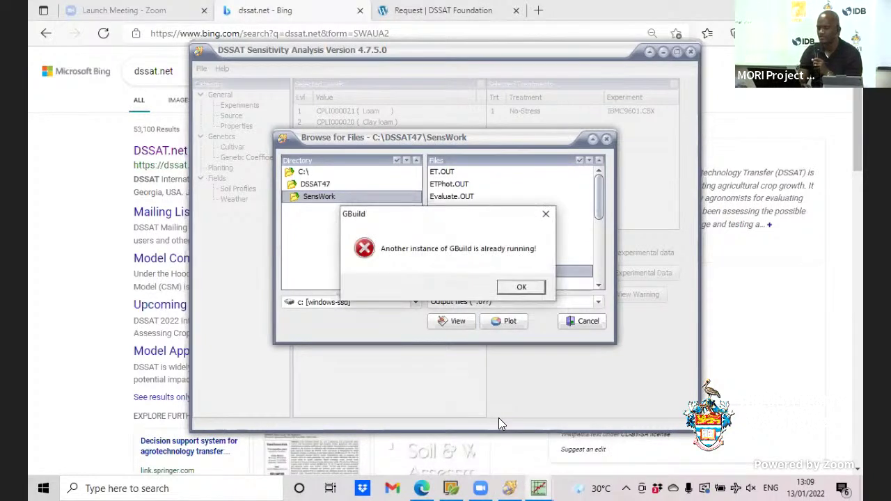
left_click(526, 287)
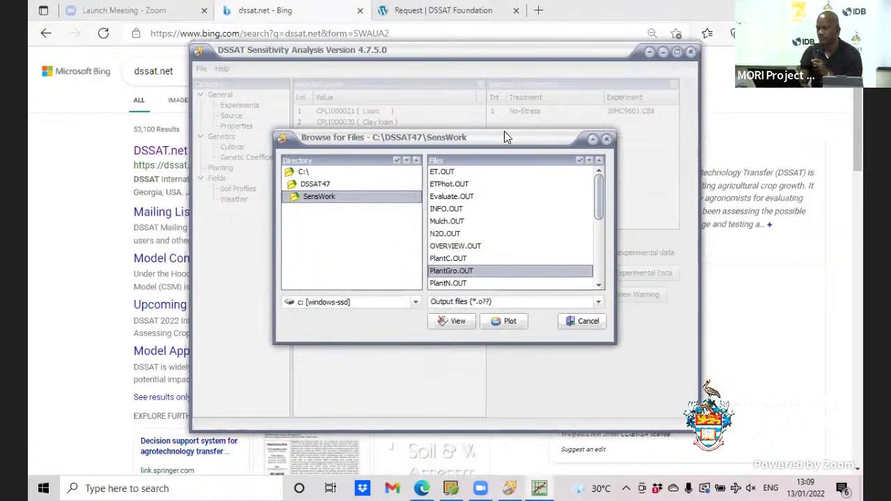
Step: Clear the screen and close the GBuild instance that is already running
left_click(593, 140)
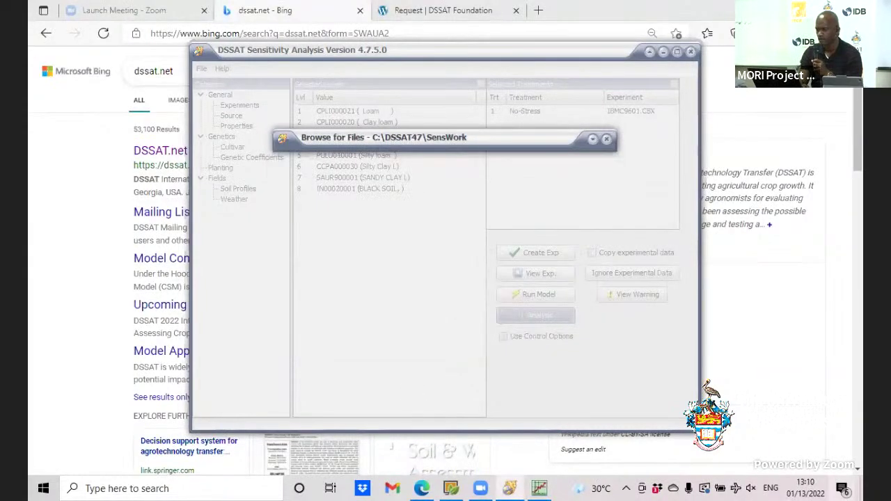
key("super+d")
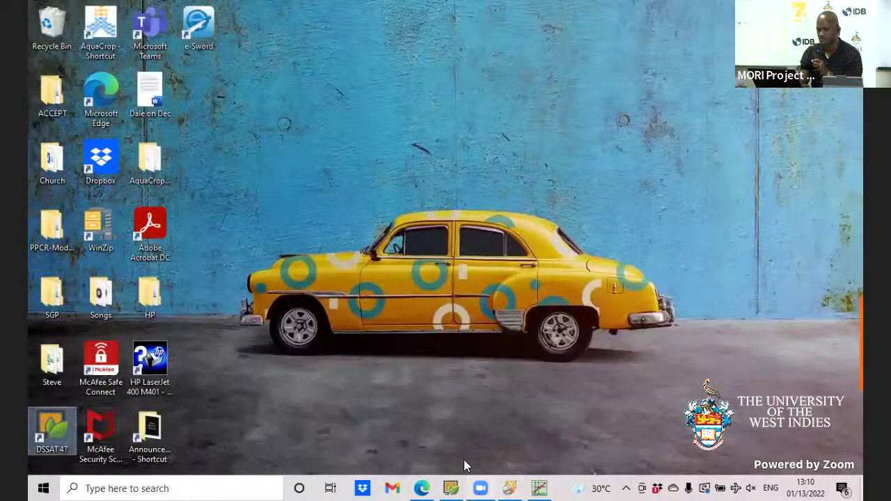
left_click(540, 488)
right_click(540, 488)
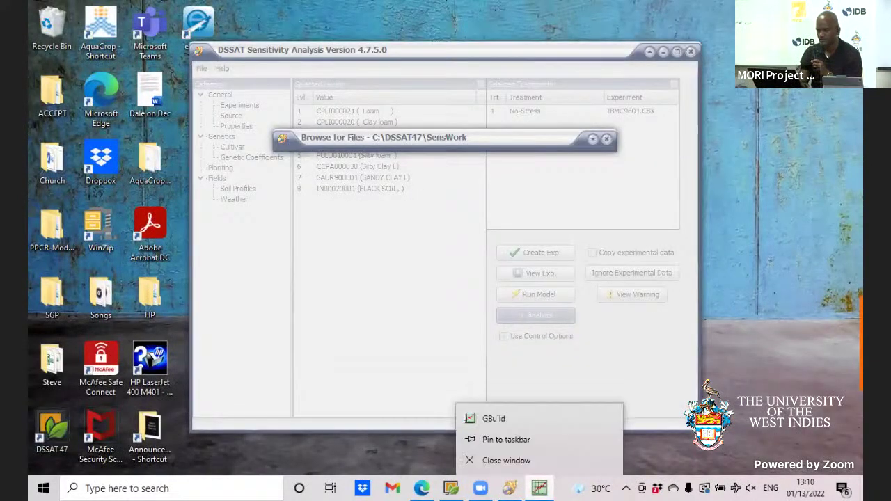
left_click(521, 465)
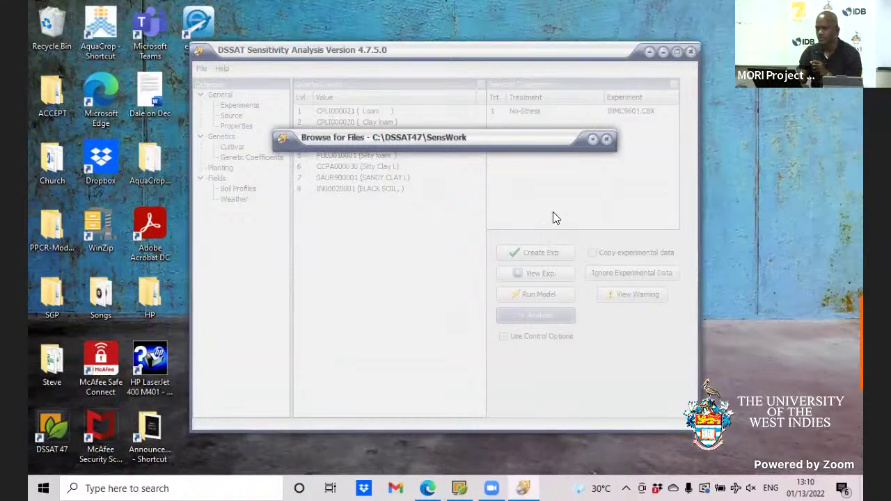
Step: Plot PlantGro.OUT again, selecting all runs and the Tops weight (CWAD) variable for the time series
left_click(594, 139)
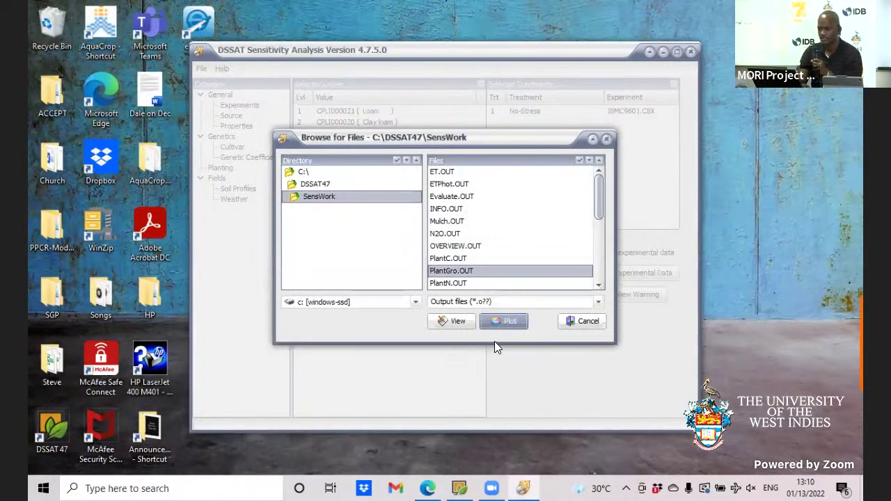
left_click(513, 324)
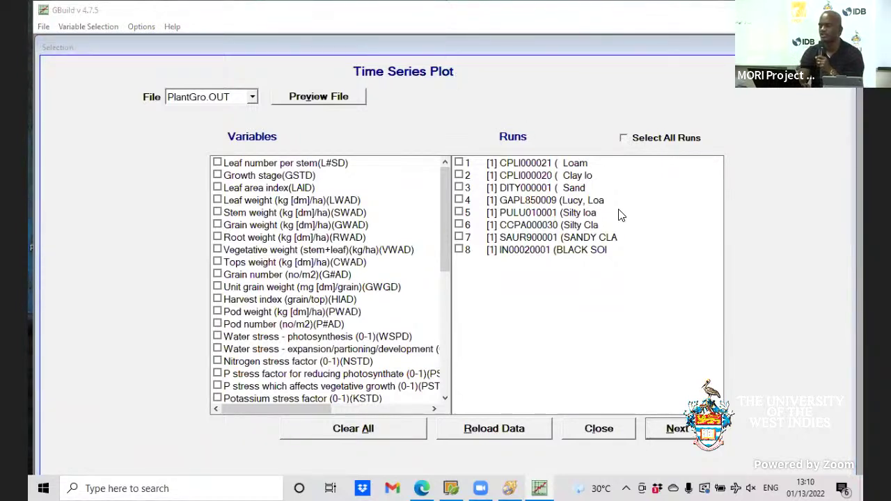
left_click(624, 138)
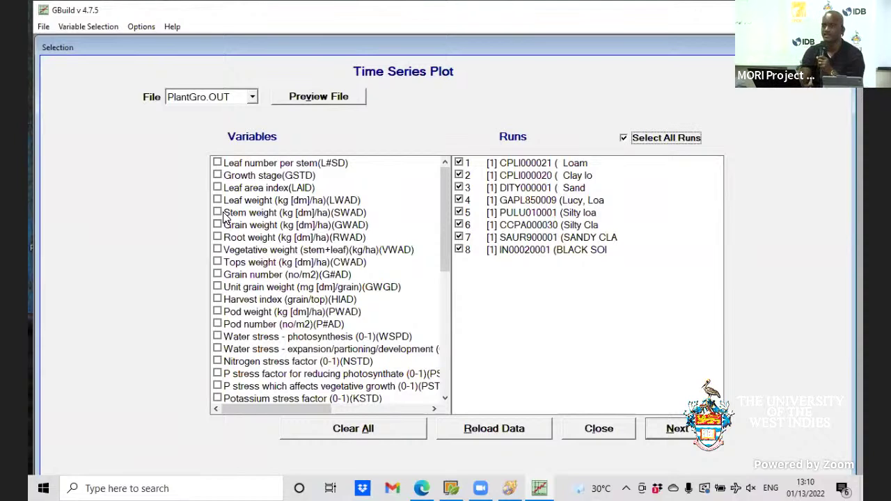
left_click(220, 266)
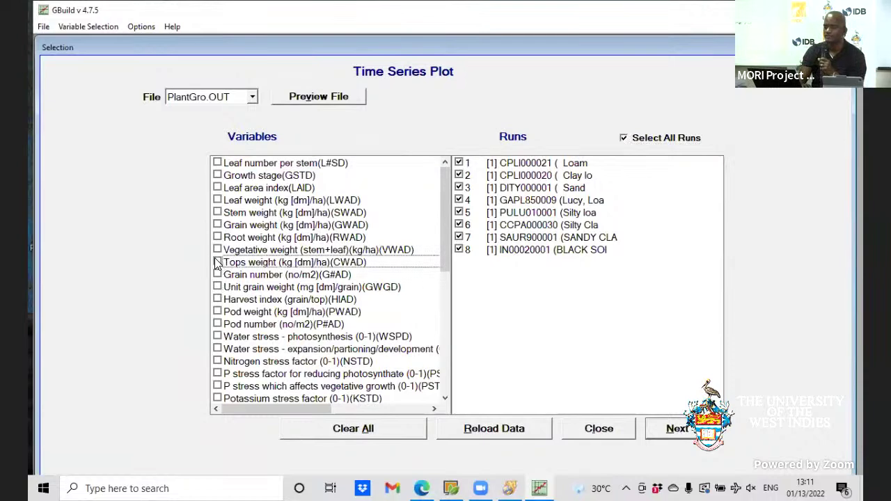
left_click(217, 262)
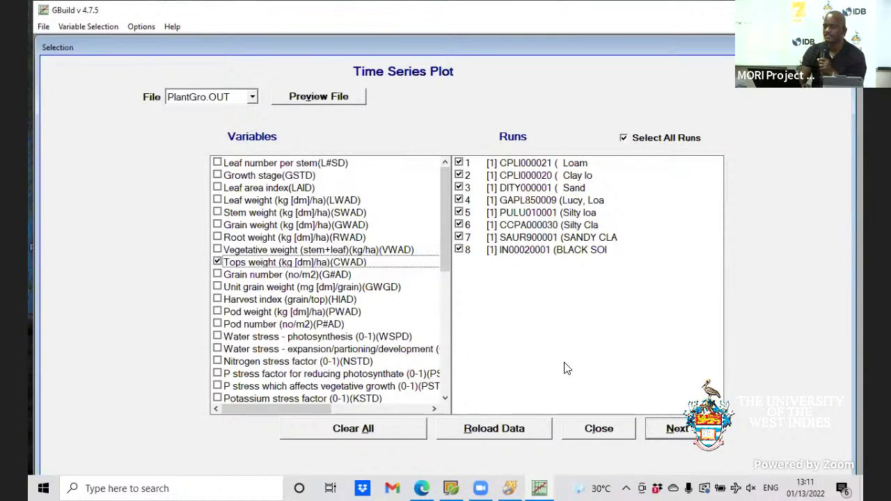
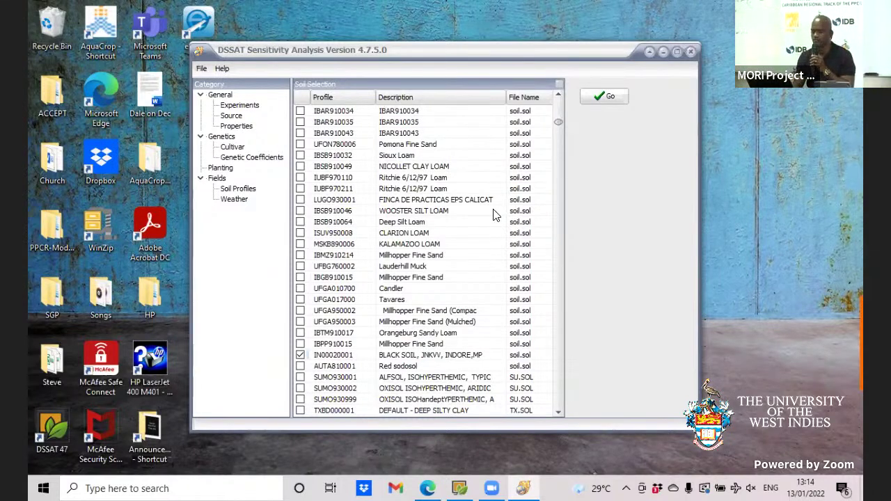
Step: Add the Sioux Loam profile IBSB910032 to the soil levels and recreate the experiment, overwriting IBMC9601.CBX
left_click(300, 155)
left_click(605, 101)
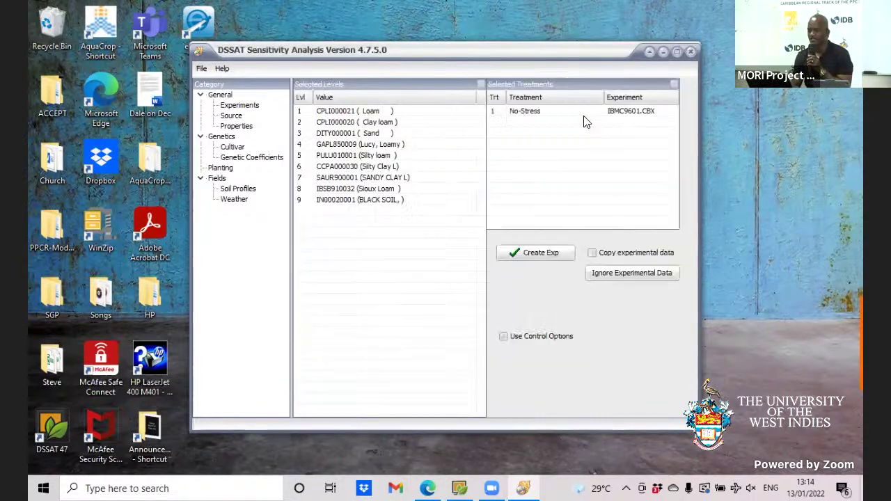
left_click(556, 253)
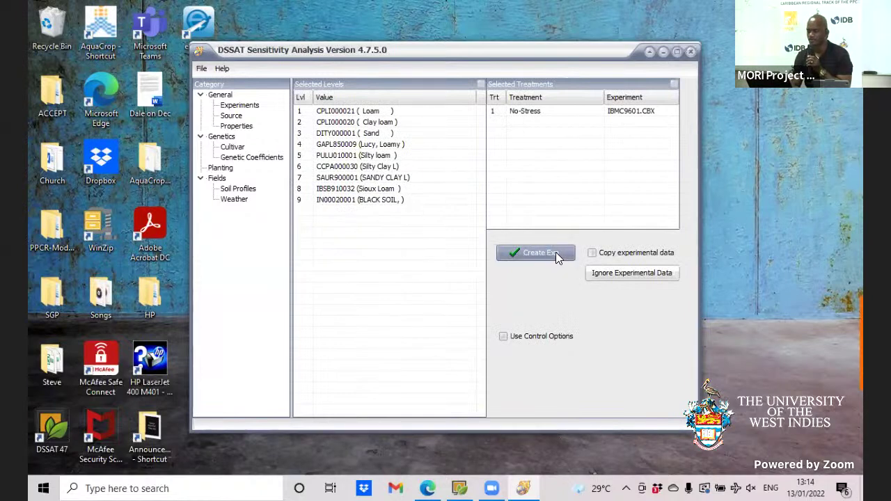
left_click(645, 335)
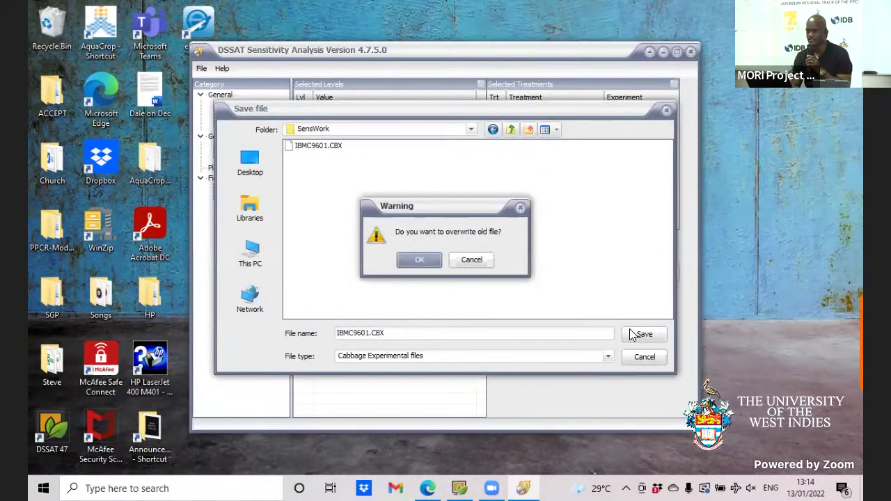
left_click(411, 260)
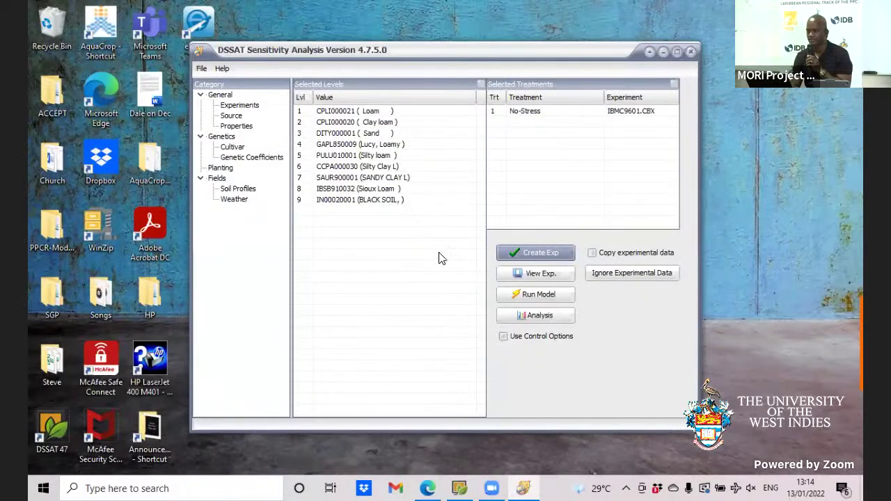
Step: Run the simulations for the recreated experiment and open PlantGro.OUT from SensWork for plotting
left_click(539, 296)
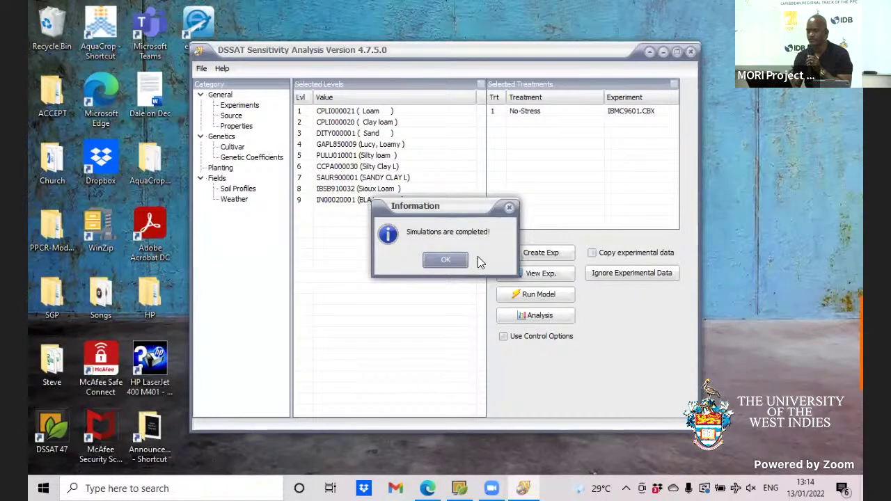
left_click(447, 261)
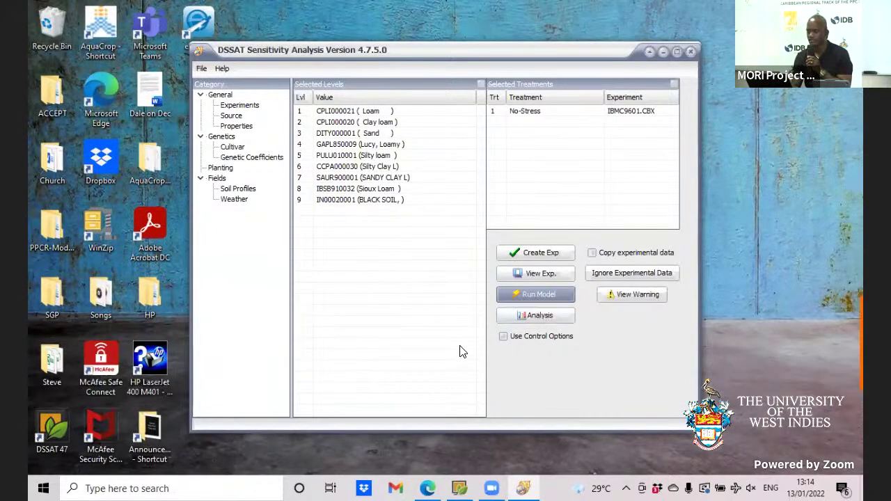
left_click(538, 312)
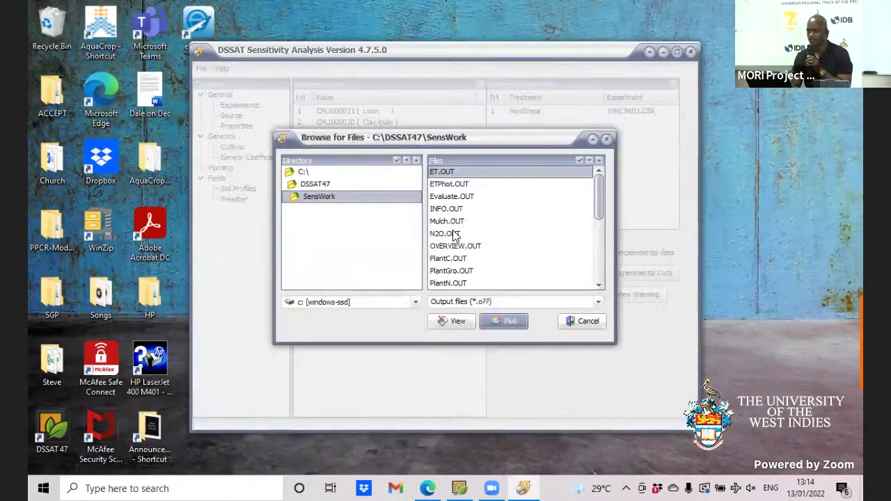
left_click(439, 260)
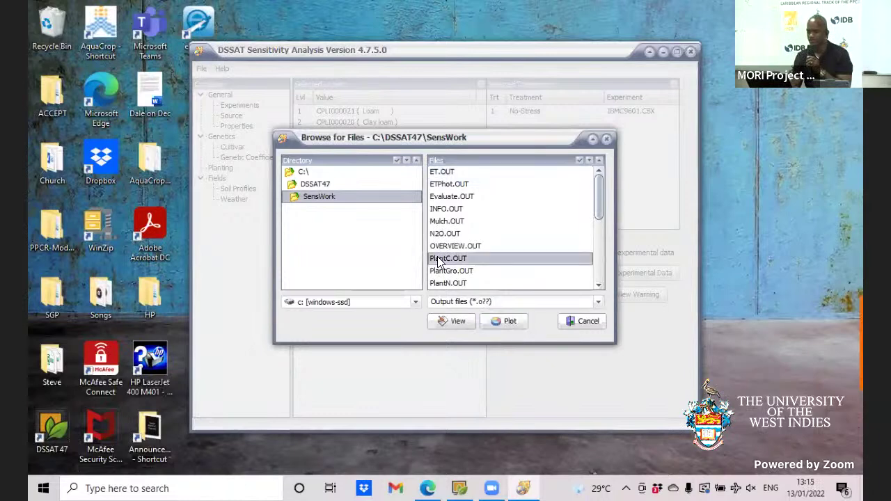
left_click(439, 271)
left_click(504, 323)
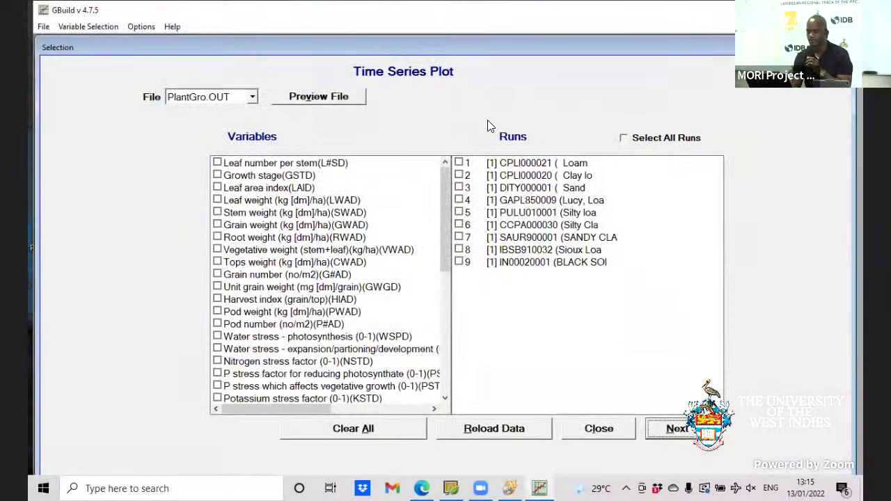
Step: Graph Vegetative weight (VWAD) over time for all runs, and return to the variable selection
left_click(624, 140)
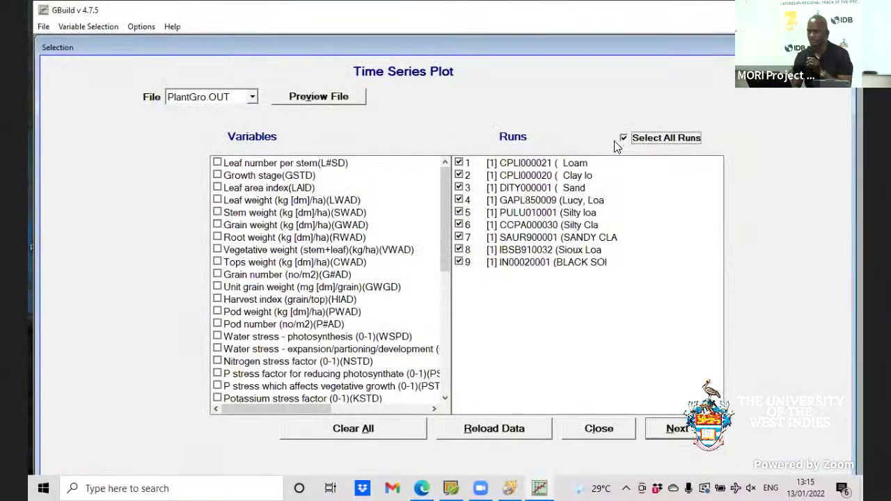
left_click(226, 250)
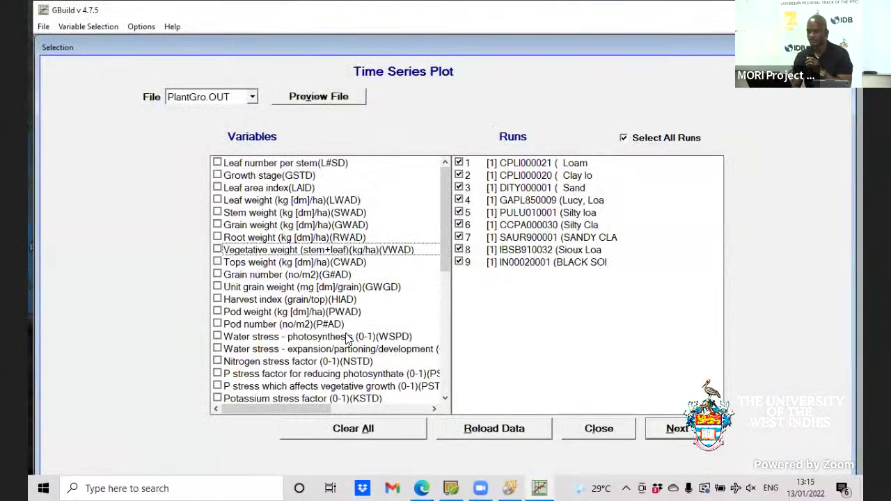
left_click(218, 250)
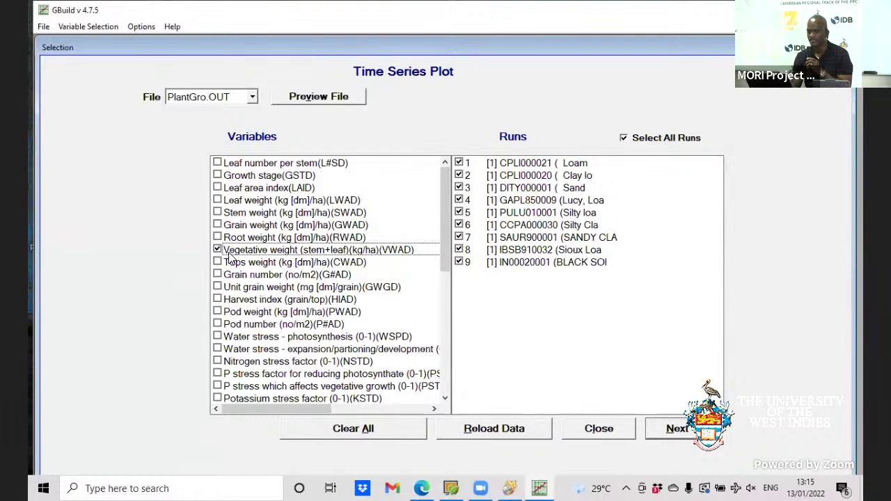
left_click(664, 428)
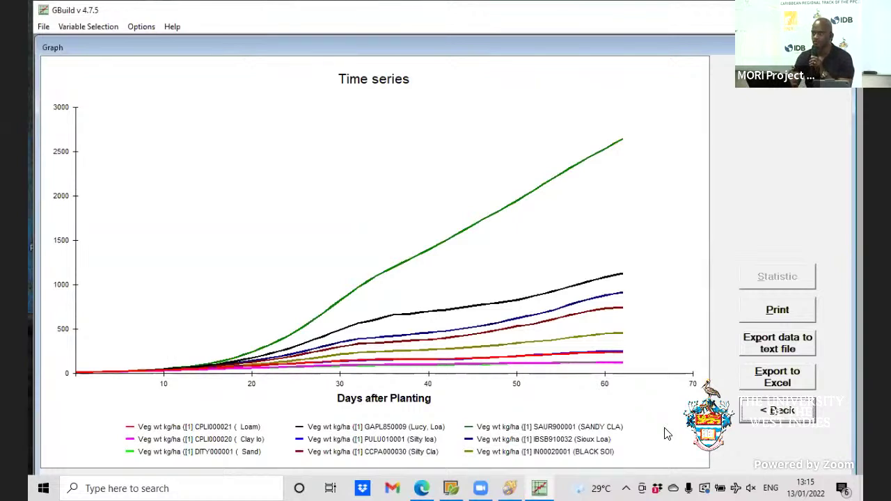
left_click(756, 413)
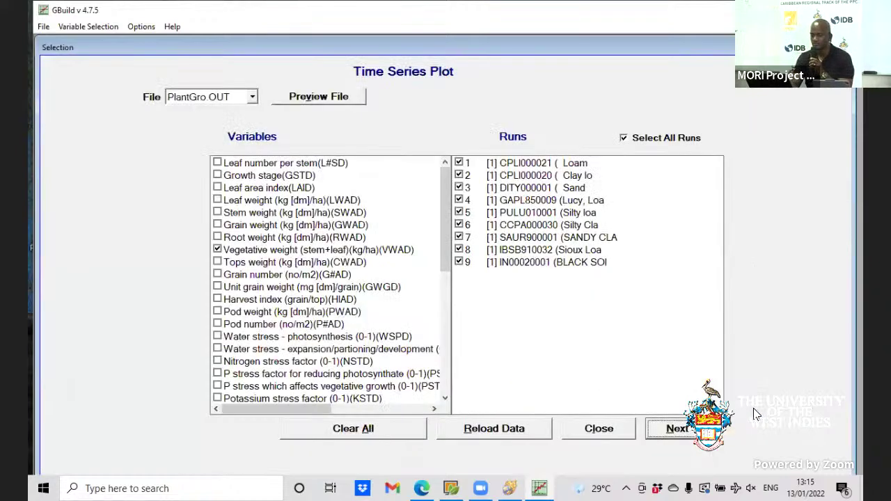
Step: Close the time series selection and deselect the Sioux Loam IBSB910032 and Black Soil IN00020001 profiles in the sensitivity analysis
left_click(594, 430)
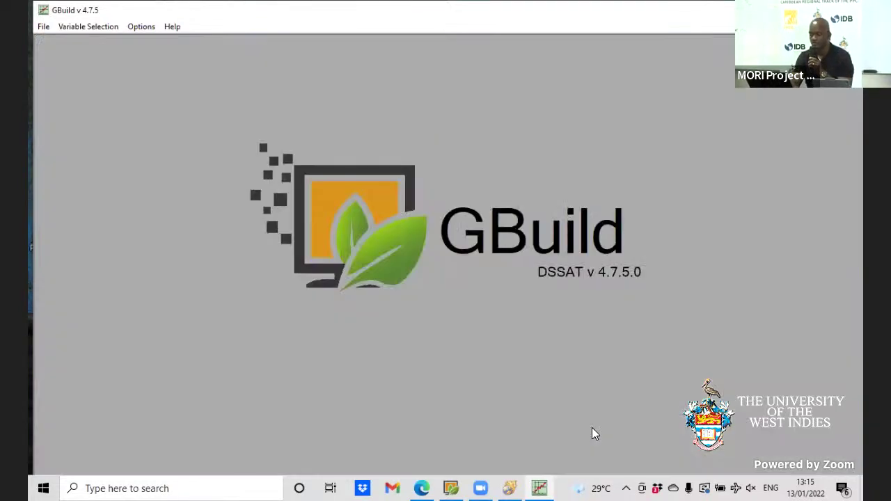
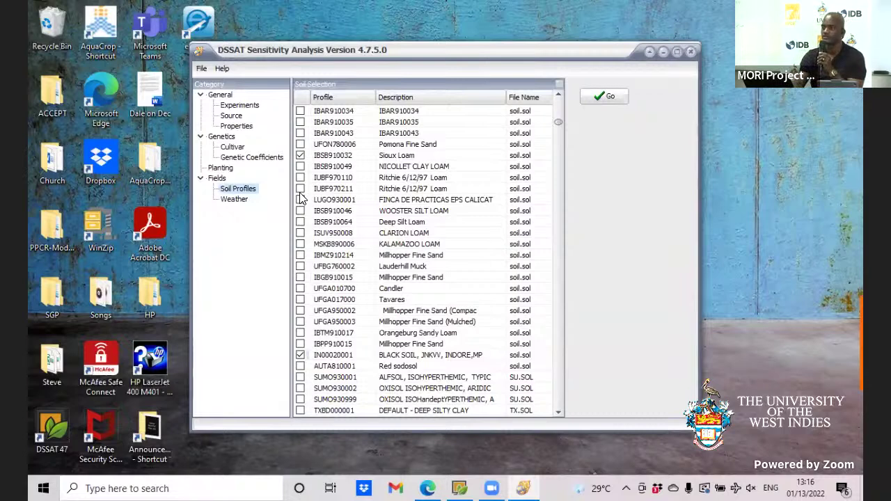
left_click(300, 155)
left_click(301, 355)
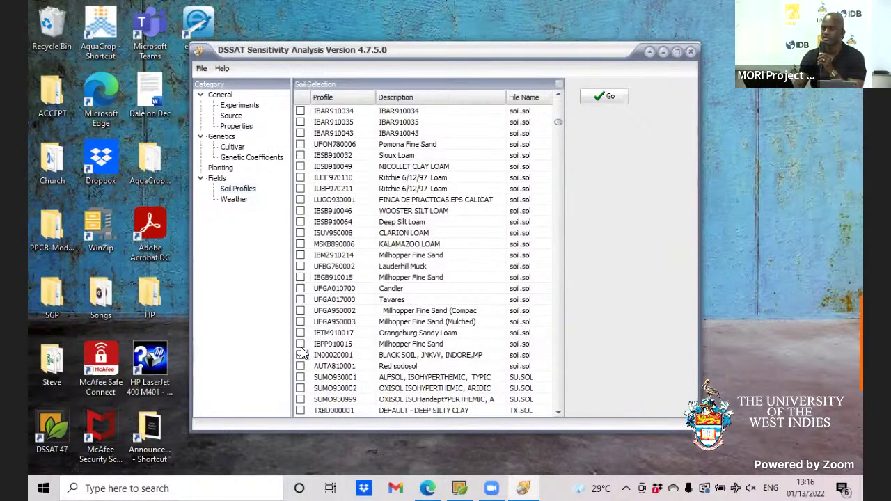
left_click(300, 355)
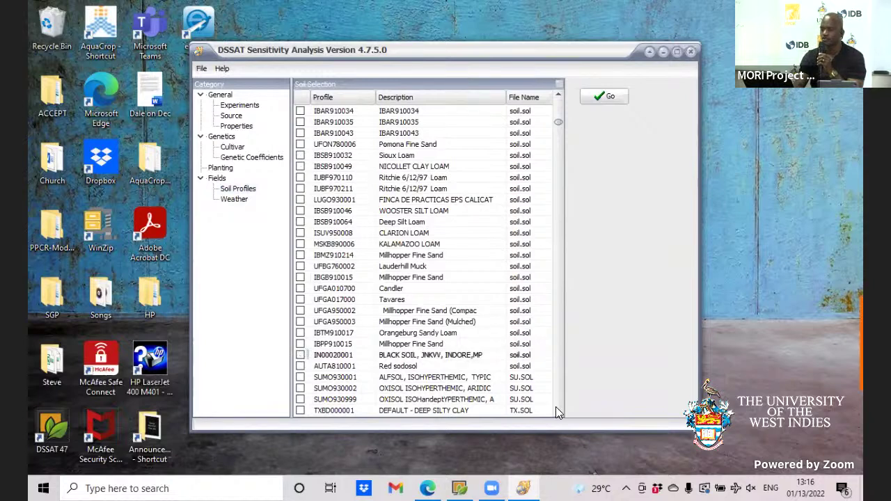
Step: Select the WISE soil profiles WI_LVBW777, WI_ARBW778, WI_ARBW783, WI_ARBW784, WI_ARBW787, WI_ARBW791, WI_ARBW801, WI_LVBW810 and WI_ARBW818
scroll(557, 407, "down", 20)
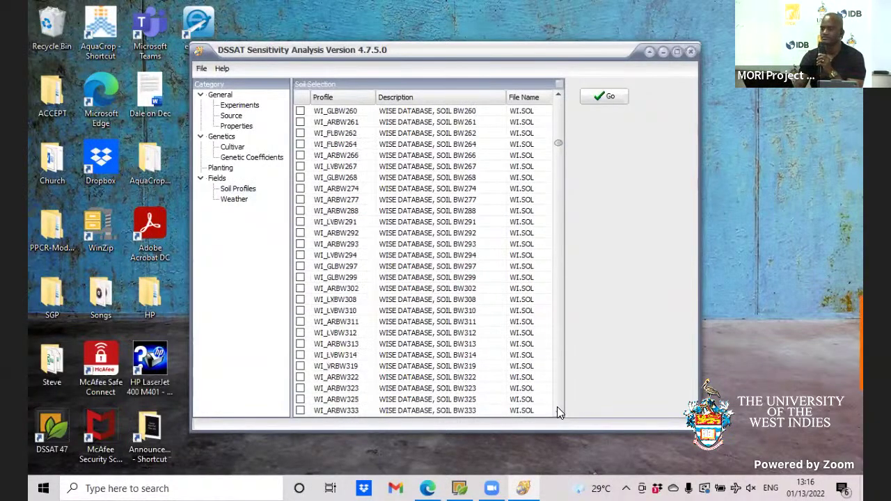
scroll(557, 407, "down", 15)
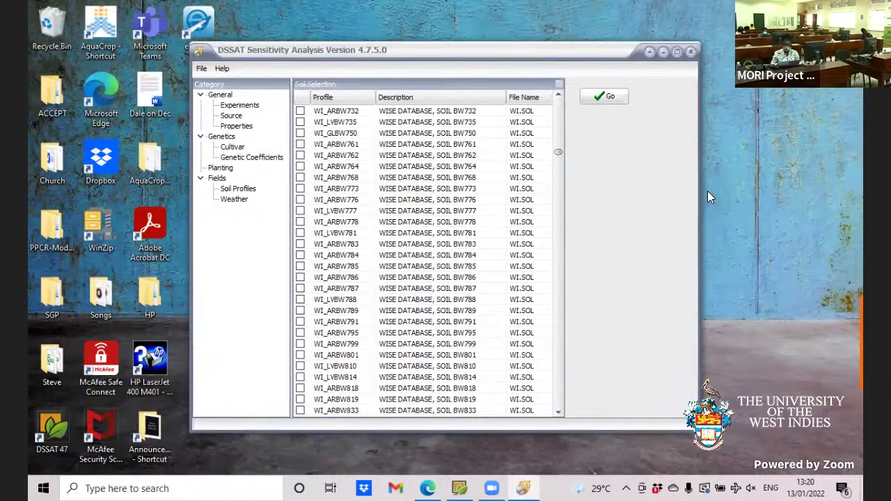
left_click(300, 211)
left_click(300, 221)
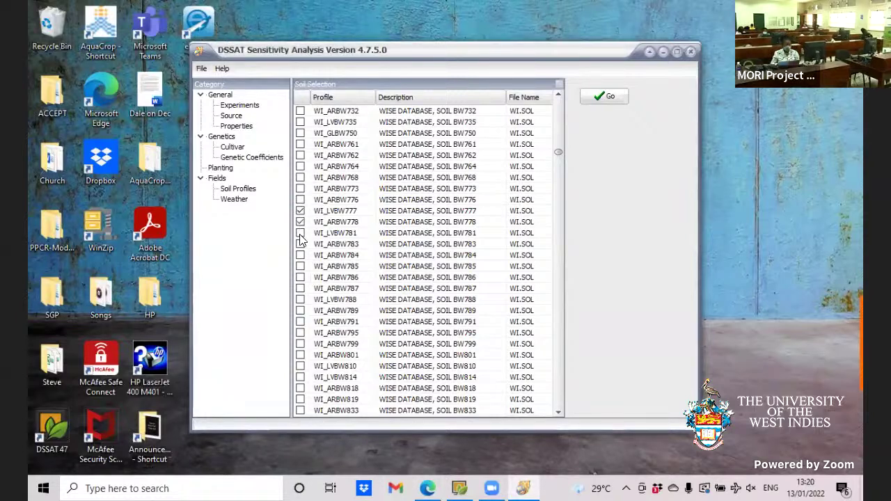
left_click(300, 244)
left_click(300, 255)
left_click(300, 289)
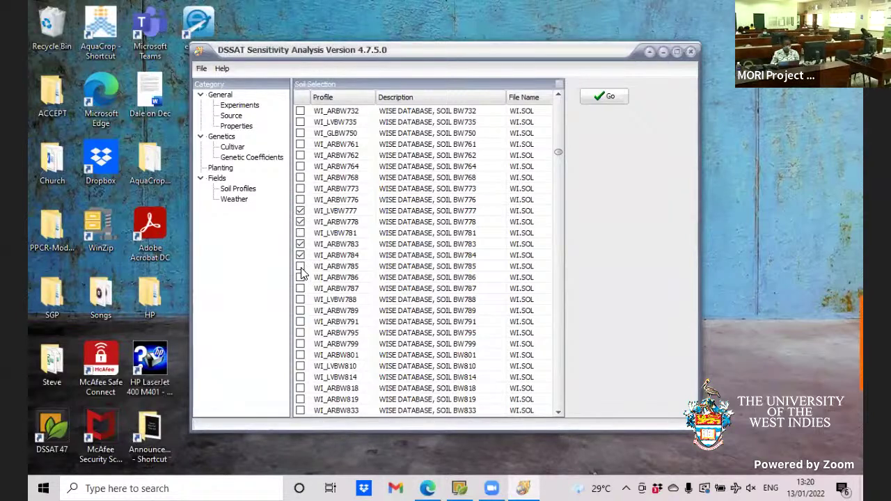
left_click(300, 322)
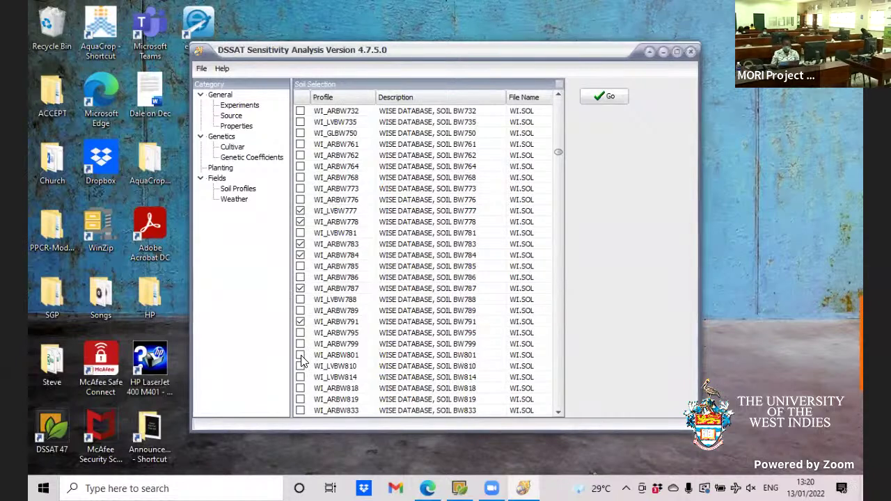
left_click(300, 355)
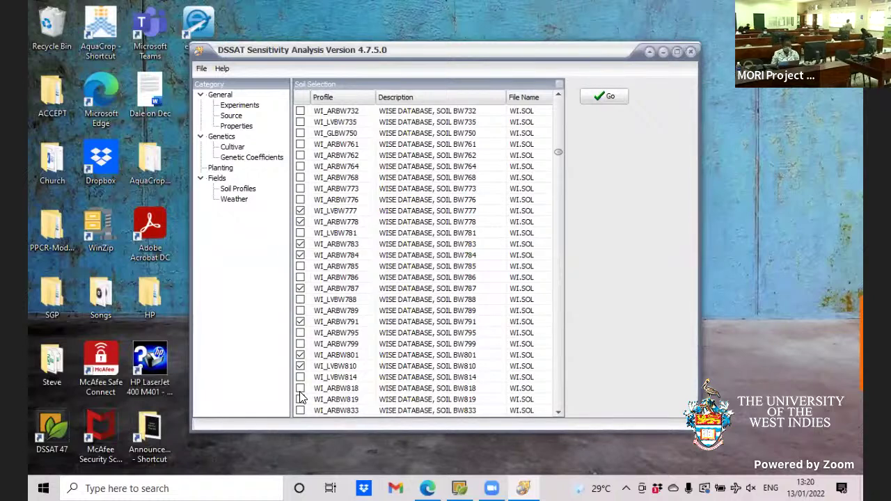
left_click(300, 390)
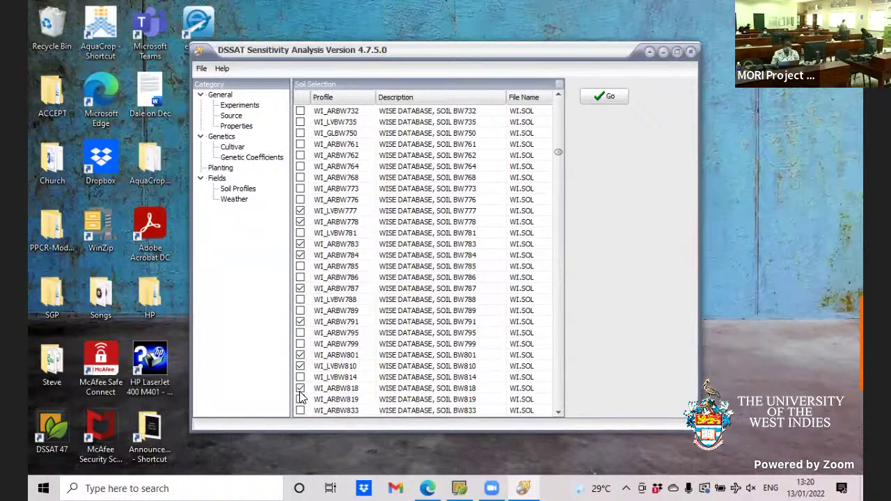
Step: Add the WISE soil profiles WI_CMYE082, WI_CMYE083, WI_CMYE084, WI_CMYE085 and WI_FLYE097 to the selection
left_click(560, 232)
left_click(560, 232)
left_click(560, 233)
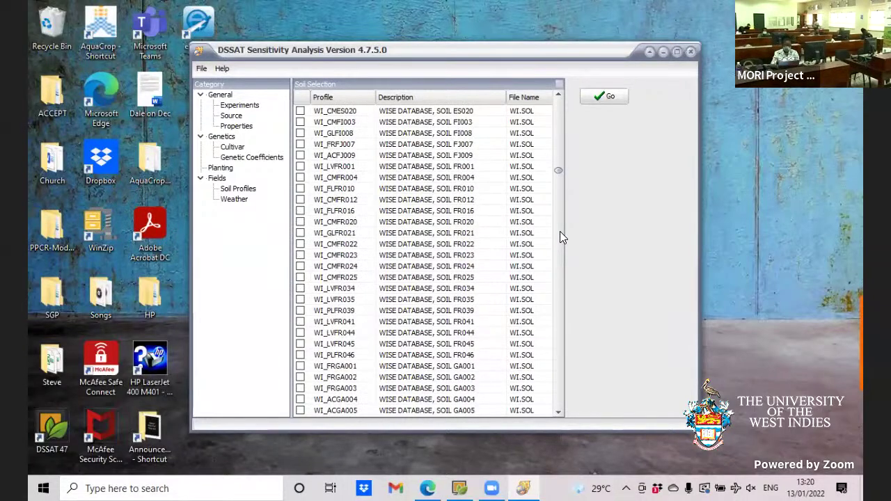
left_click(560, 233)
left_click(560, 233)
left_click(560, 233)
left_click(560, 232)
left_click(560, 231)
left_click(560, 232)
left_click(559, 231)
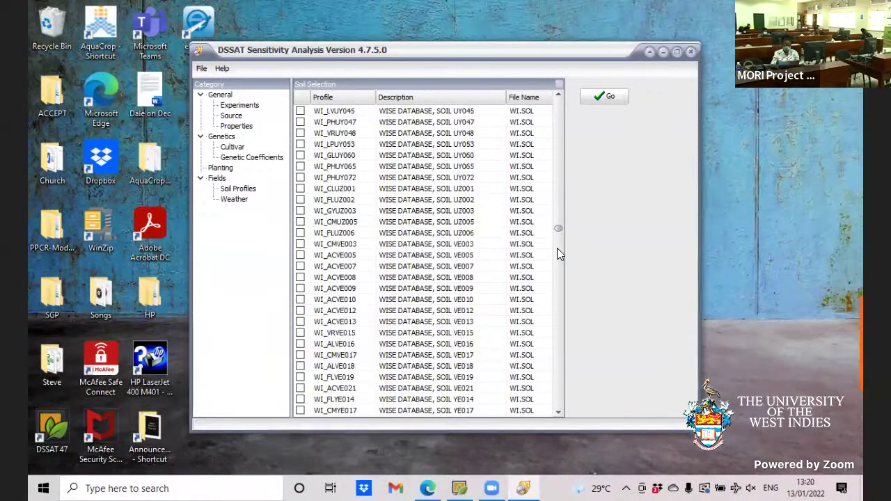
left_click(560, 303)
left_click(560, 304)
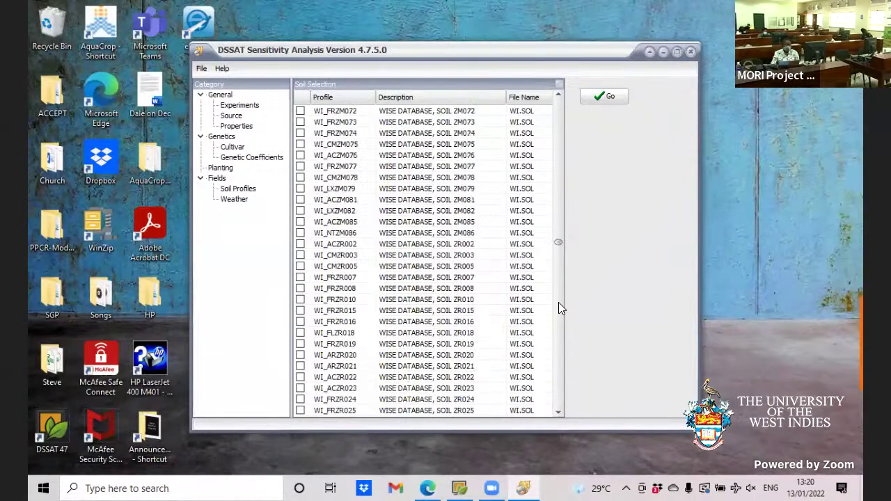
left_click(560, 304)
left_click(560, 306)
left_click(560, 307)
left_click(559, 308)
left_click(560, 312)
left_click(560, 317)
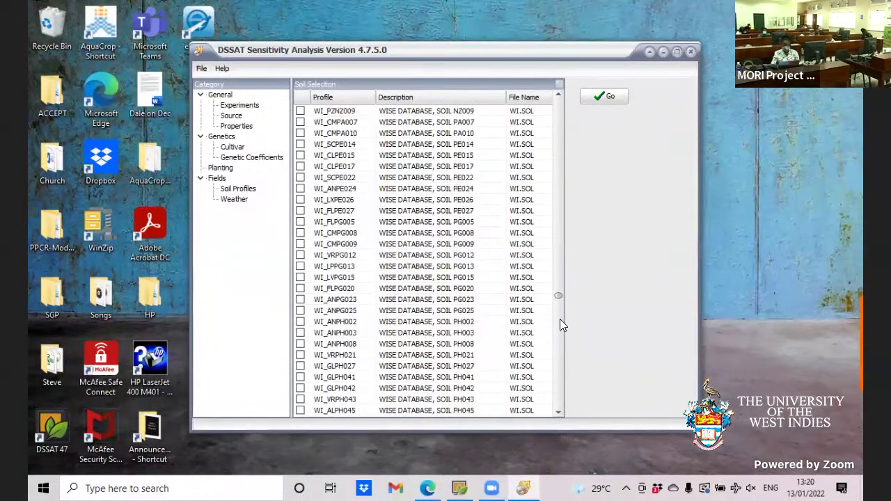
left_click(558, 350)
left_click(558, 352)
left_click(558, 352)
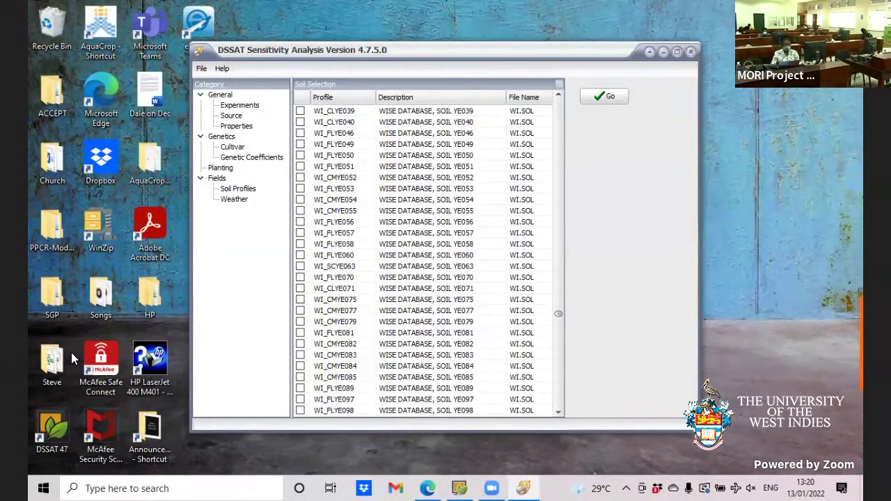
left_click(300, 344)
left_click(300, 355)
left_click(300, 366)
left_click(300, 377)
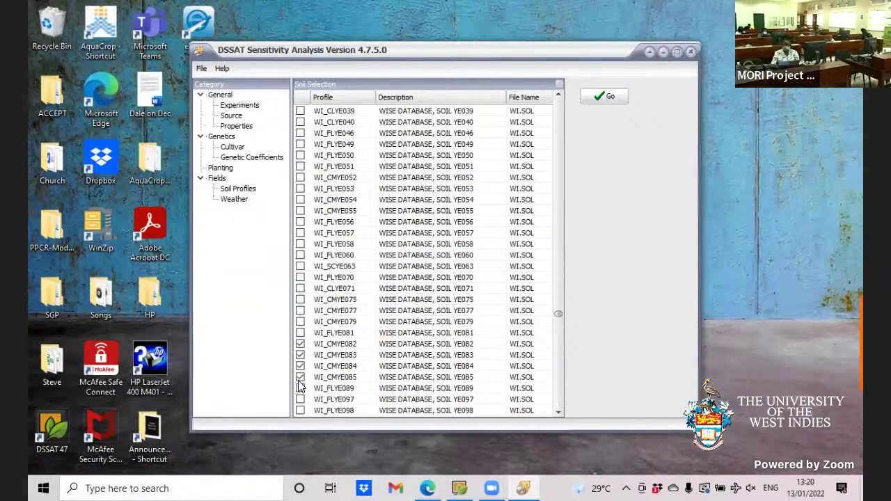
left_click(300, 399)
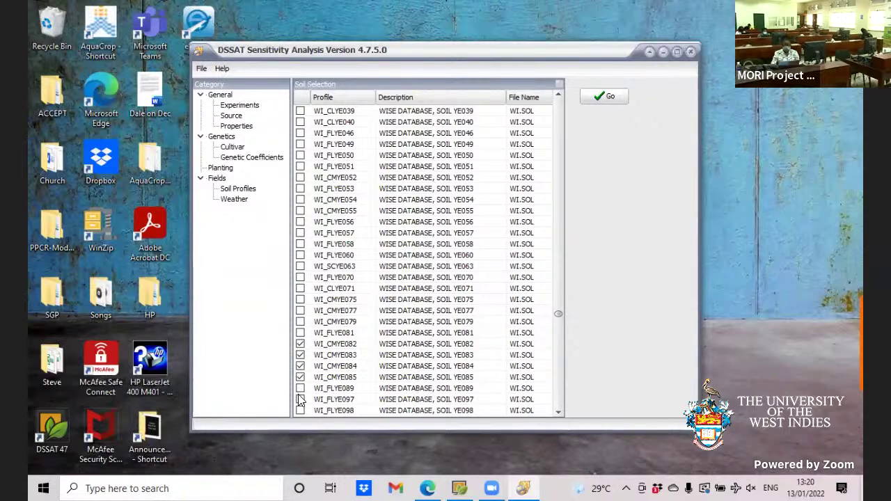
Step: Apply the selected soil levels and create the experiment in SensWork, overwriting IBMC9601.CBX
left_click(607, 94)
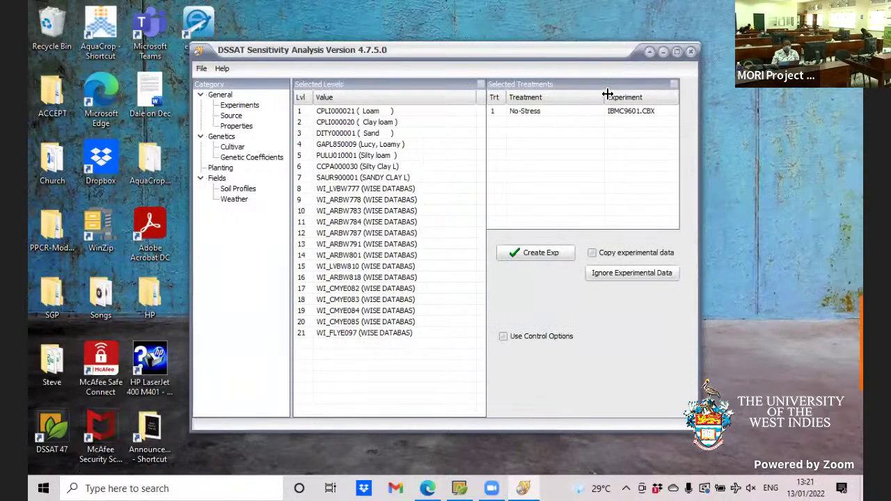
left_click(539, 251)
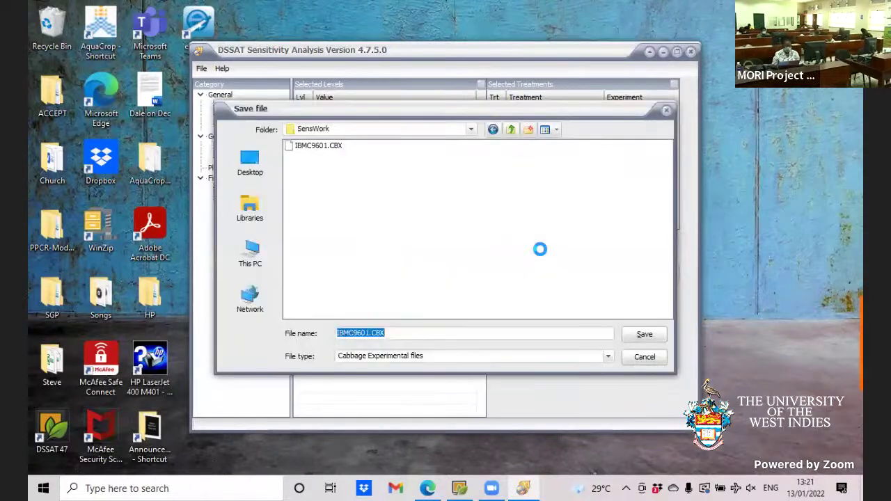
left_click(636, 335)
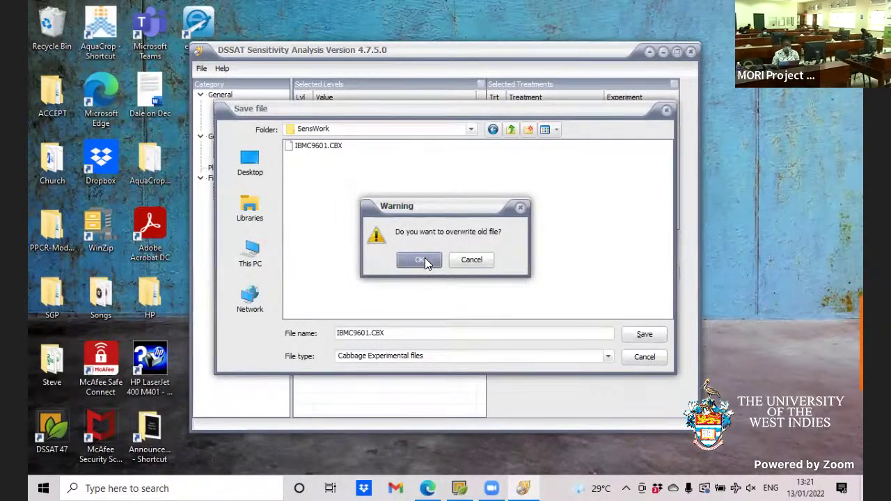
left_click(422, 260)
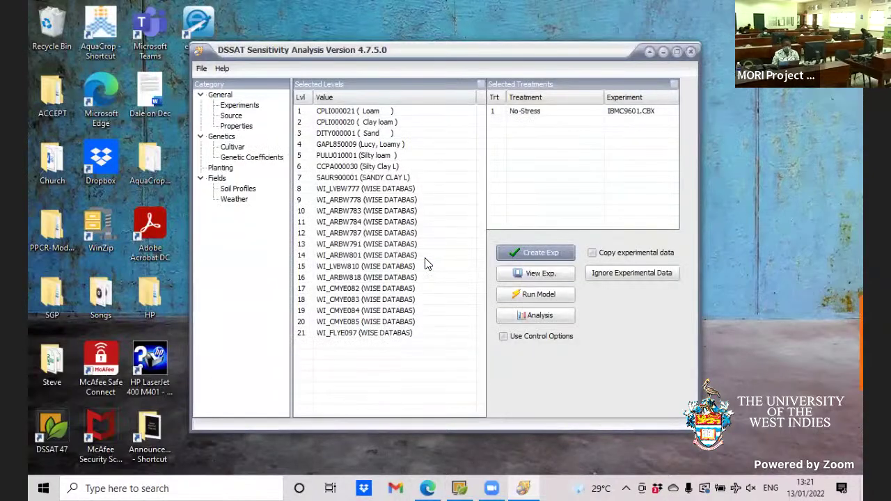
left_click(533, 252)
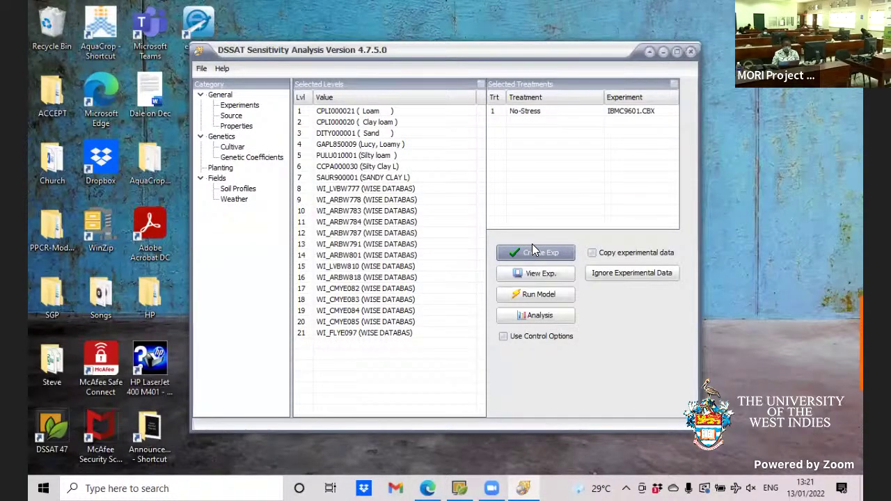
Step: Run the simulations for the new experiment and open OVERVIEW.OUT from SensWork for viewing
left_click(532, 293)
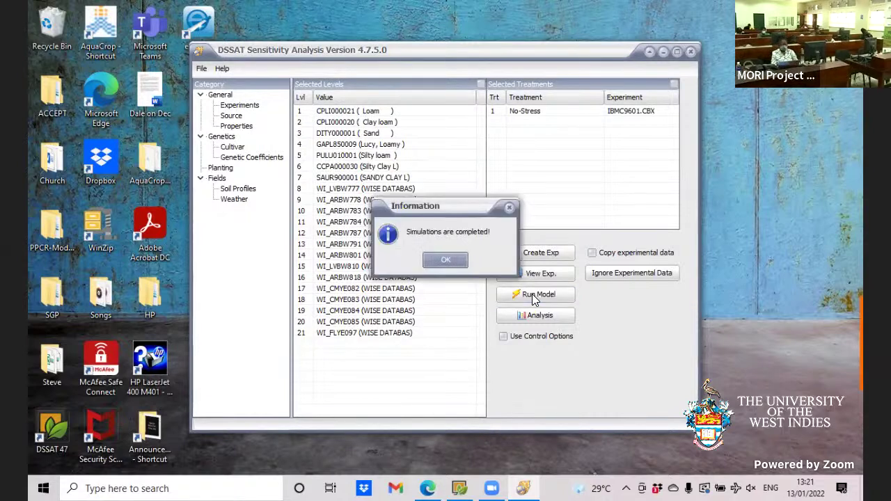
left_click(445, 260)
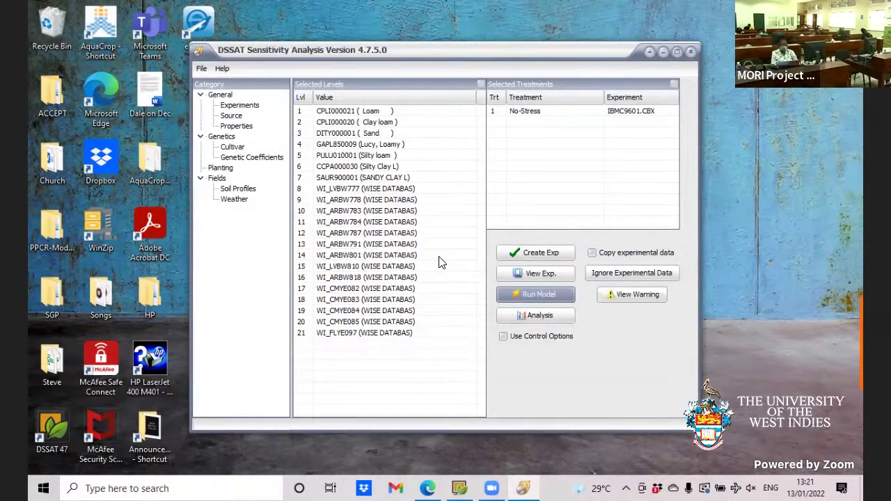
left_click(509, 318)
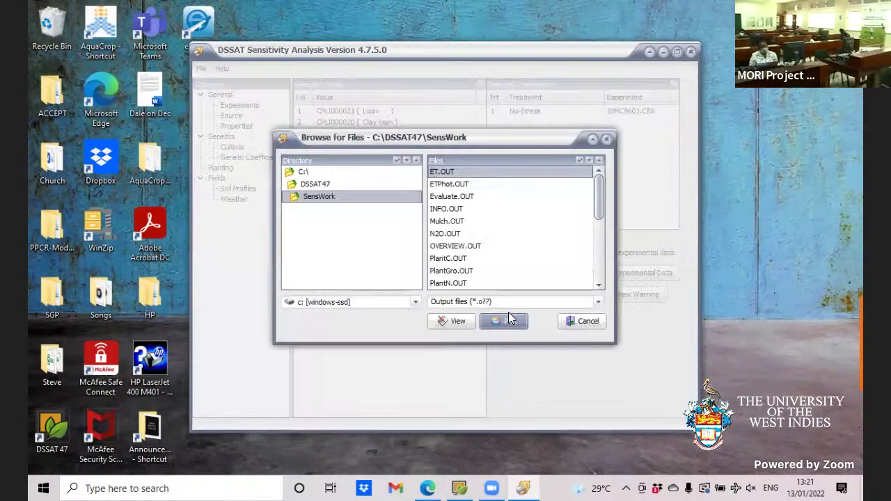
left_click(472, 247)
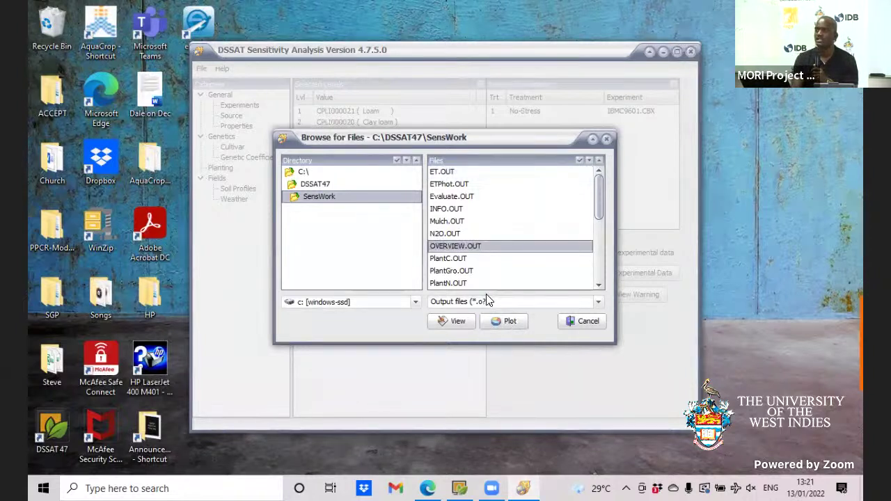
left_click(470, 320)
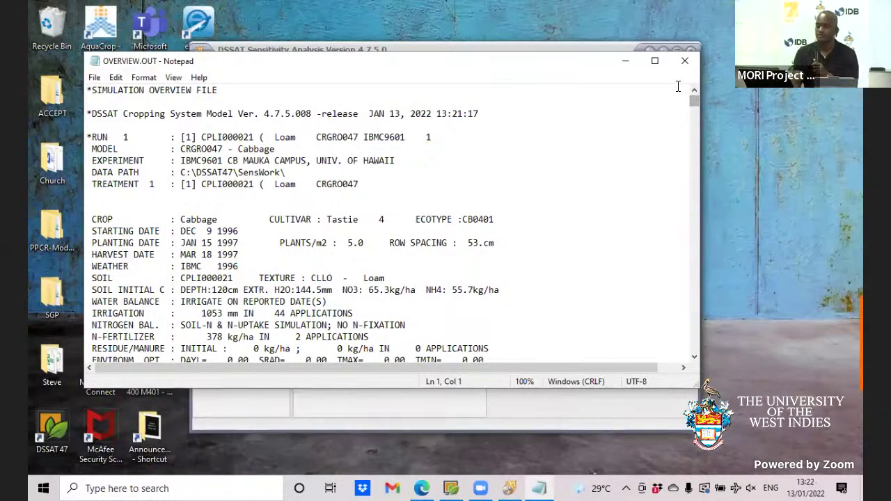
Step: Maximize the overview file and examine the development stages and main growth variables simulated for each soil run
left_click(655, 61)
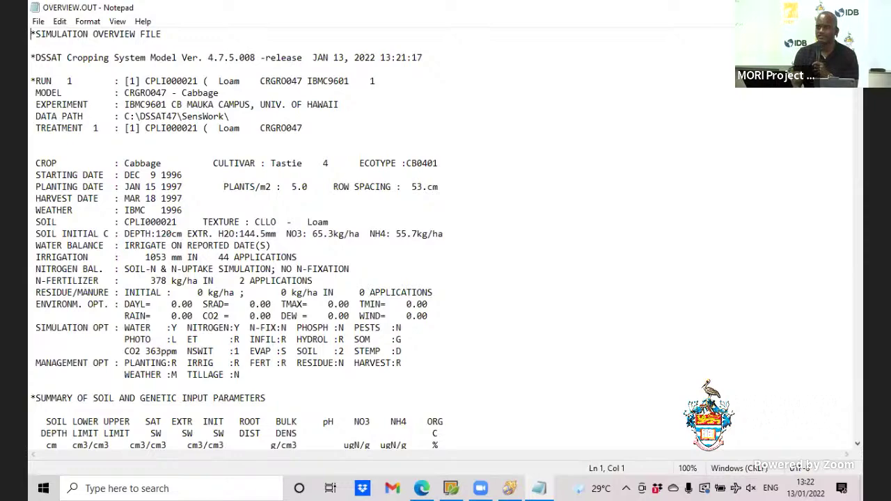
scroll(446, 236, "down", 20)
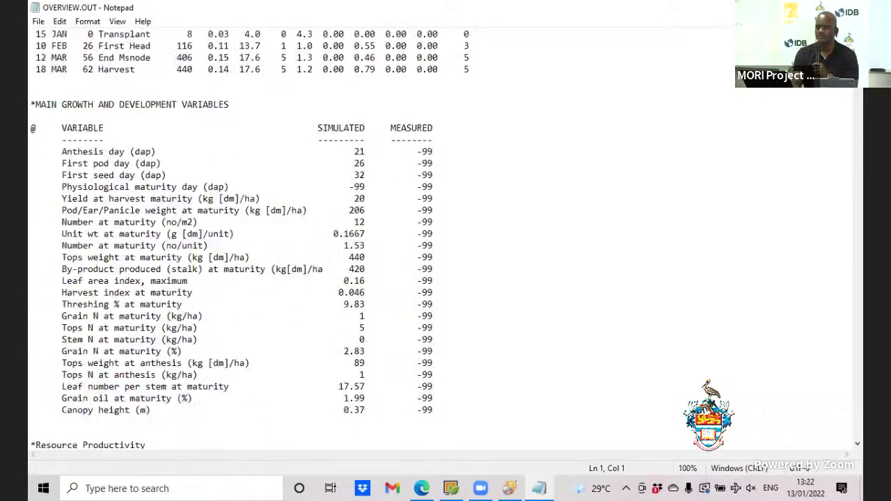
scroll(446, 237, "down", 2)
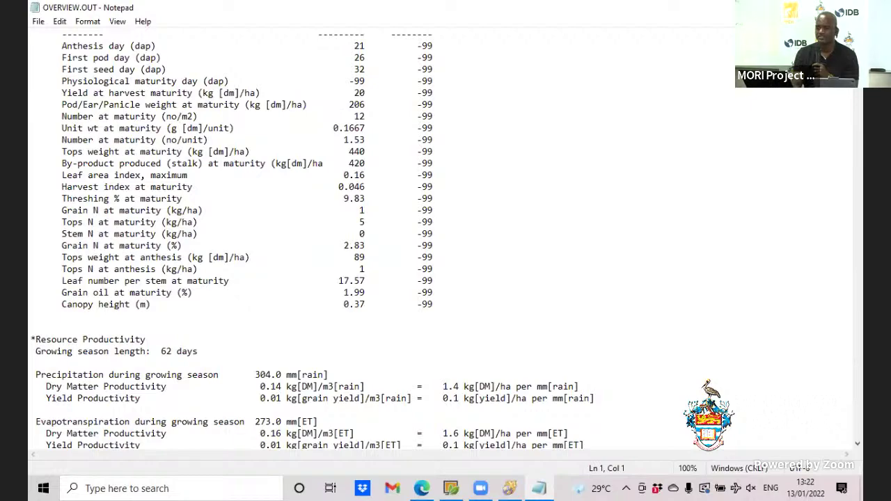
right_click(858, 73)
scroll(445, 244, "down", 20)
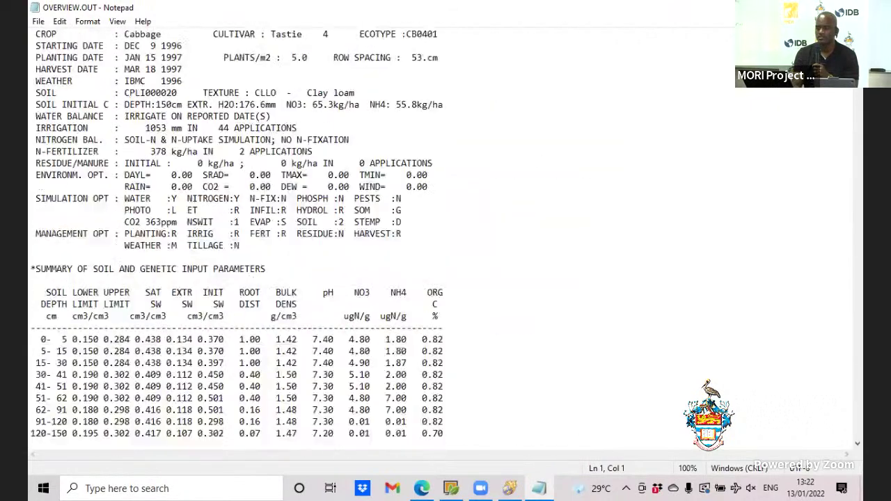
scroll(857, 91, "down", 20)
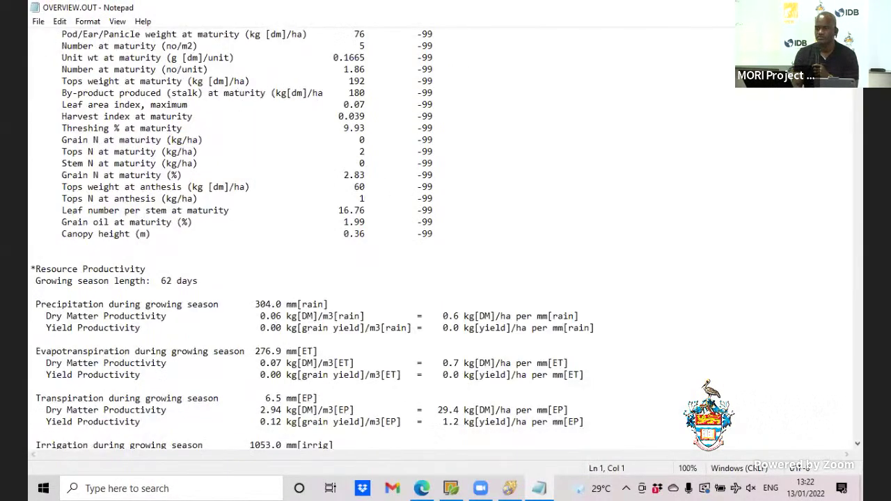
scroll(857, 91, "down", 14)
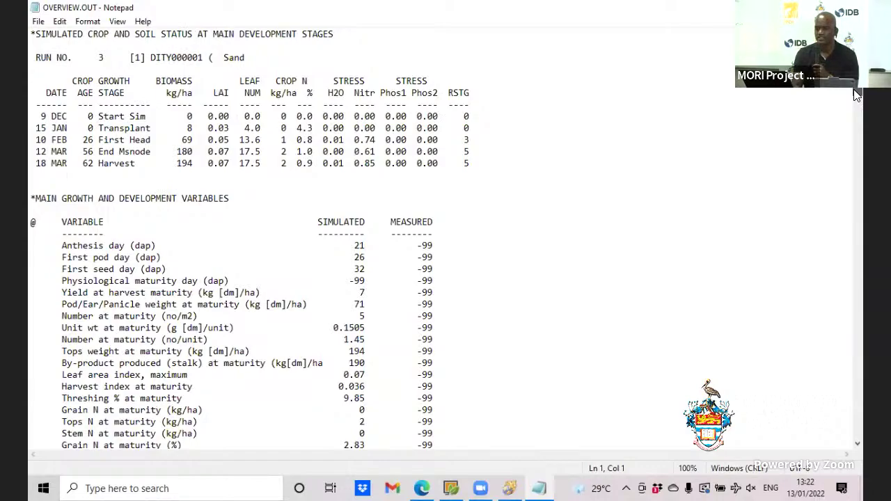
left_click_drag(856, 95, 859, 262)
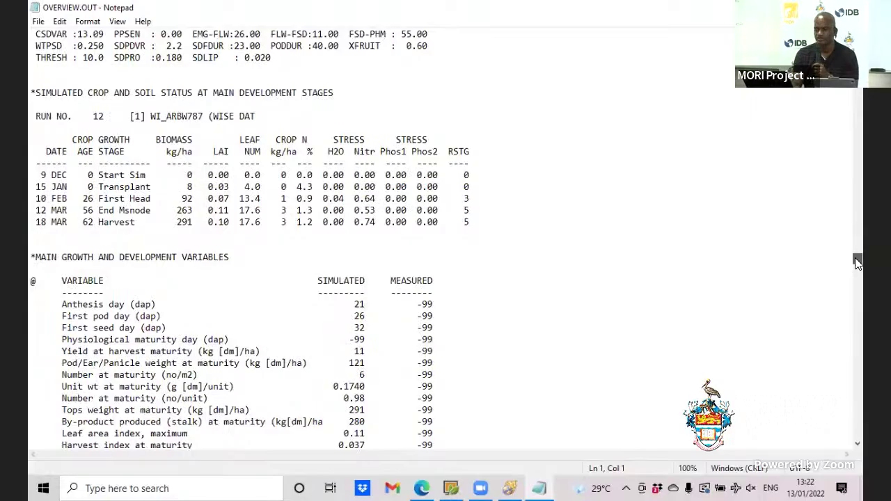
Step: Check the simulated results further down in the overview file, and close it along with the file browser
left_click_drag(859, 262, 864, 284)
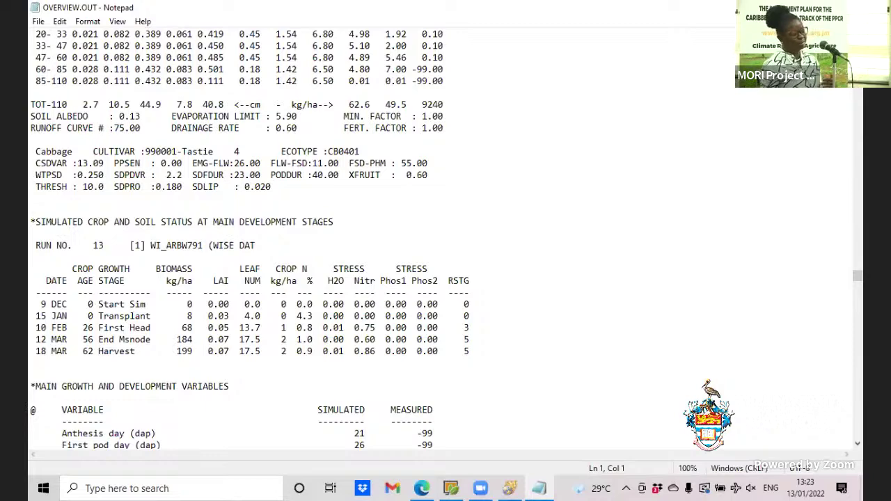
key("alt+F4")
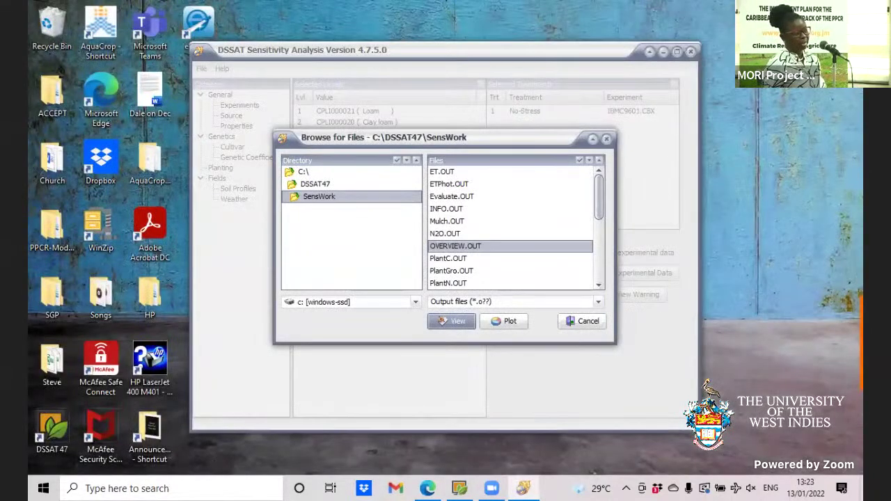
left_click(608, 140)
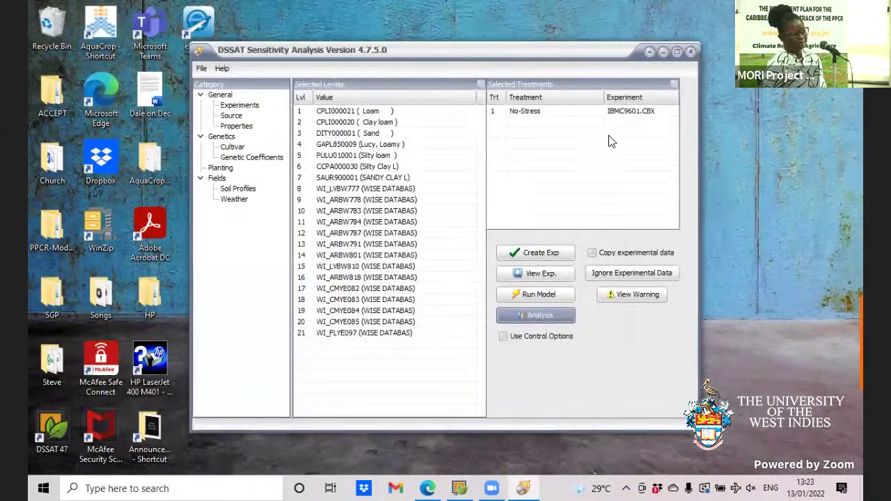
Step: Switch to the main DSSAT window, list the soil data files and preview the contents of KK.SOL
left_click(418, 358)
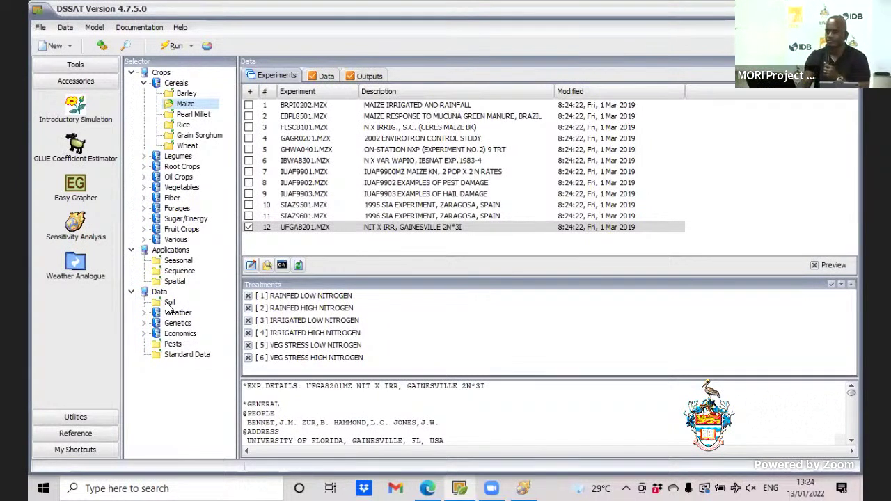
left_click(168, 304)
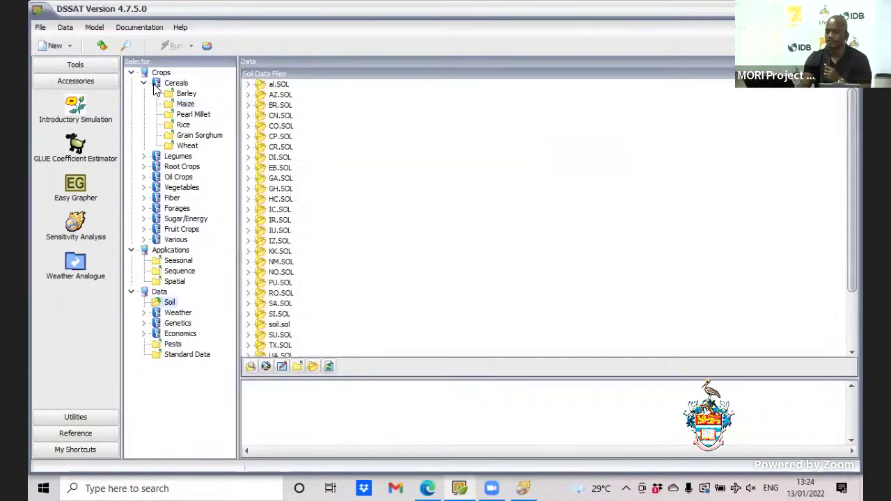
left_click(156, 303)
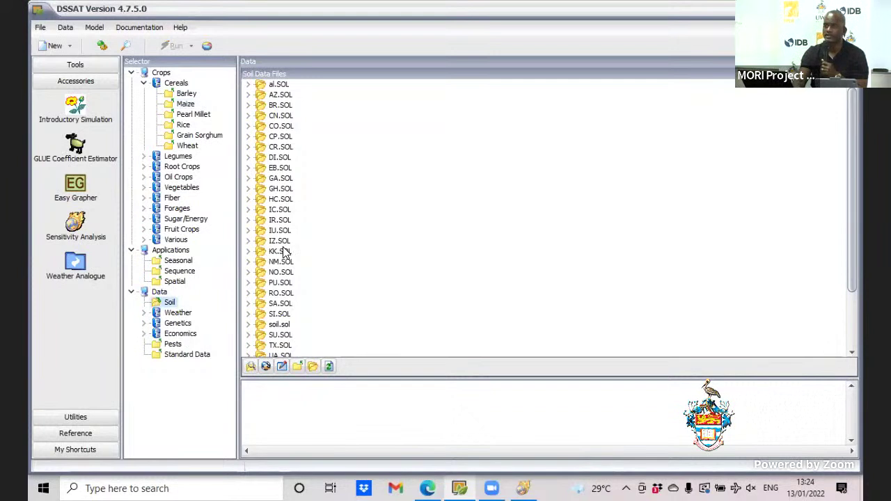
left_click(279, 251)
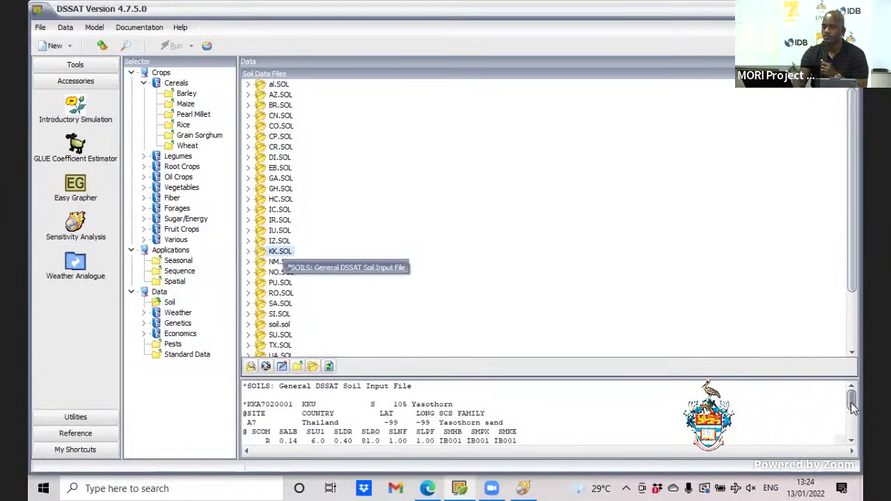
left_click_drag(852, 405, 852, 428)
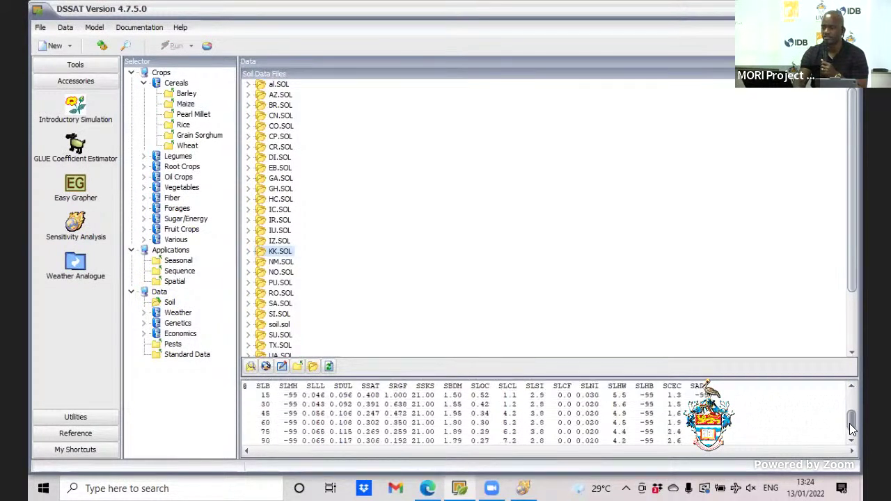
Step: Expand KK.SOL and open the file to view its soil layer data, closing it and the sensitivity analysis window when done
double_click(273, 252)
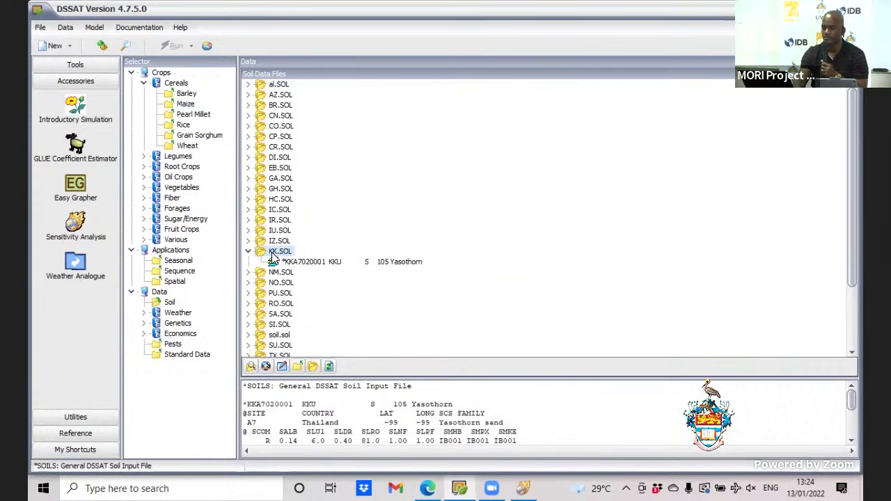
right_click(278, 276)
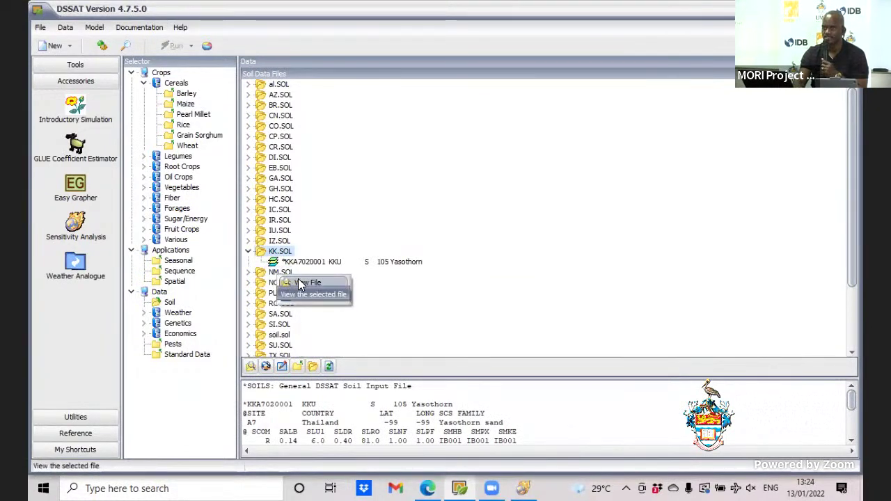
left_click(301, 282)
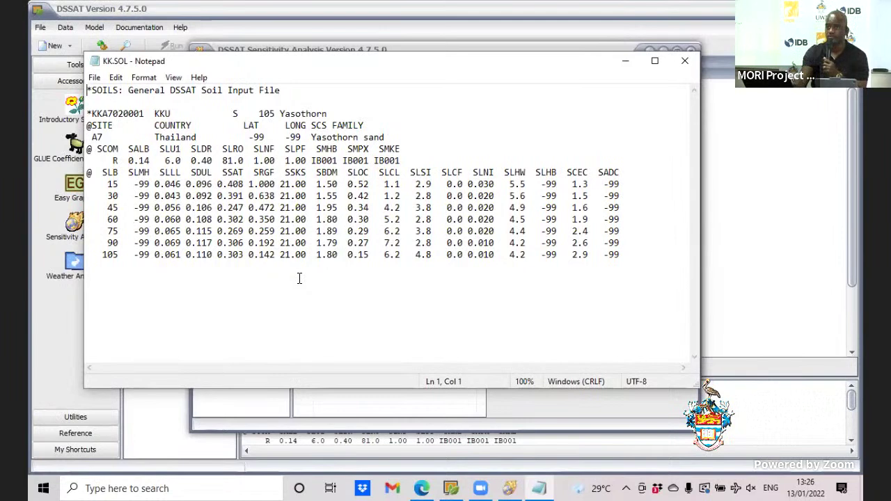
left_click(686, 62)
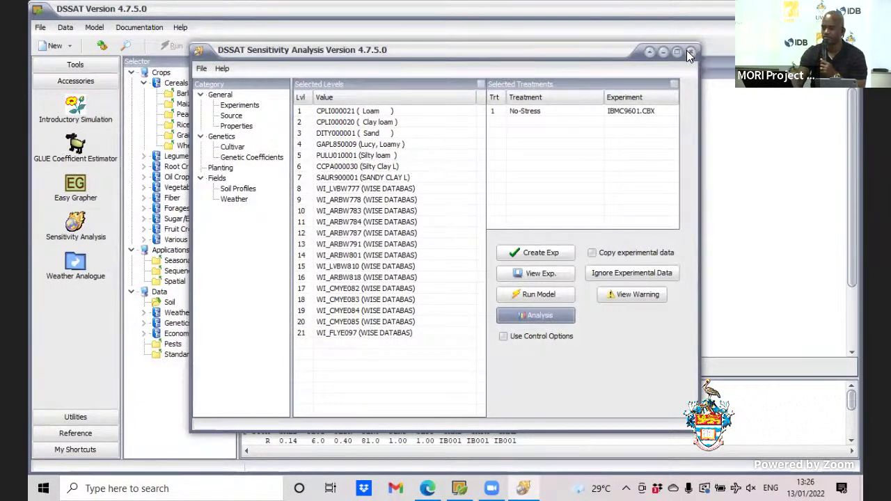
left_click(689, 52)
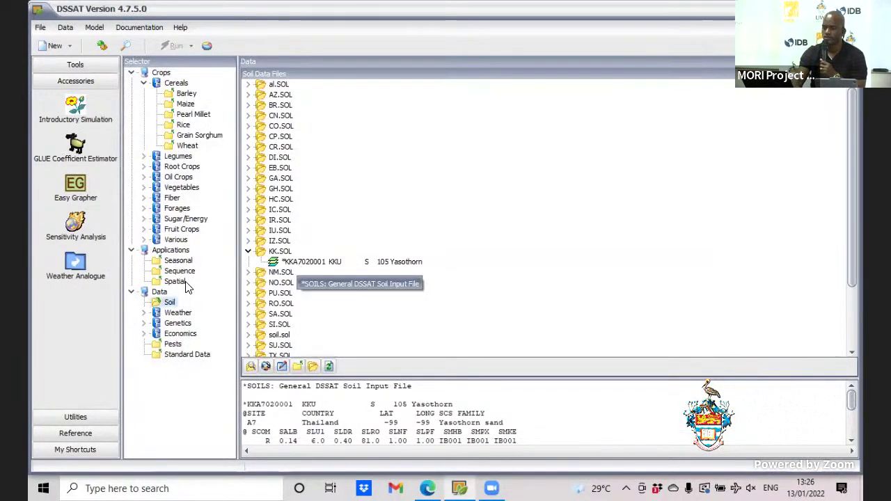
Step: List the cassava genotype files in the genetics data for root crops
left_click(177, 325)
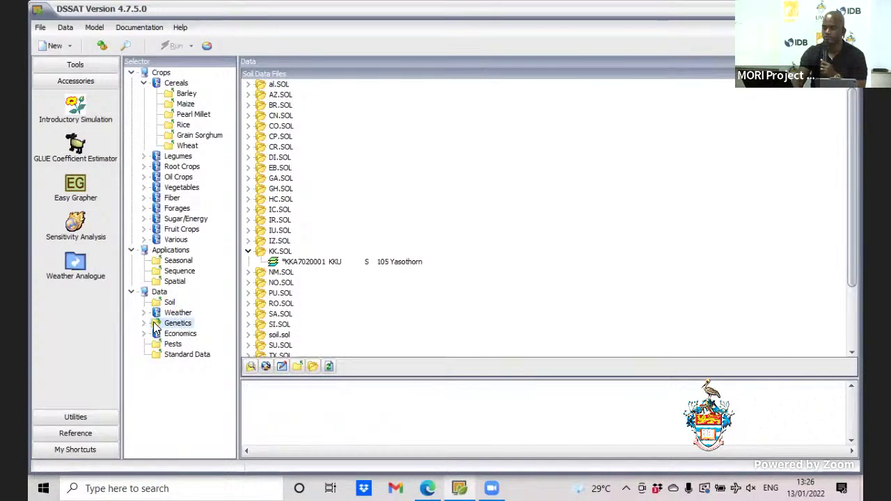
left_click(146, 324)
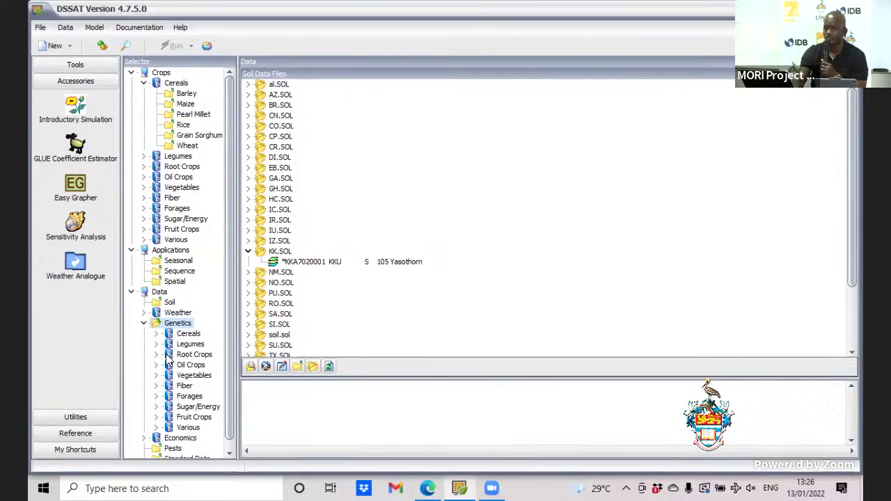
left_click(161, 355)
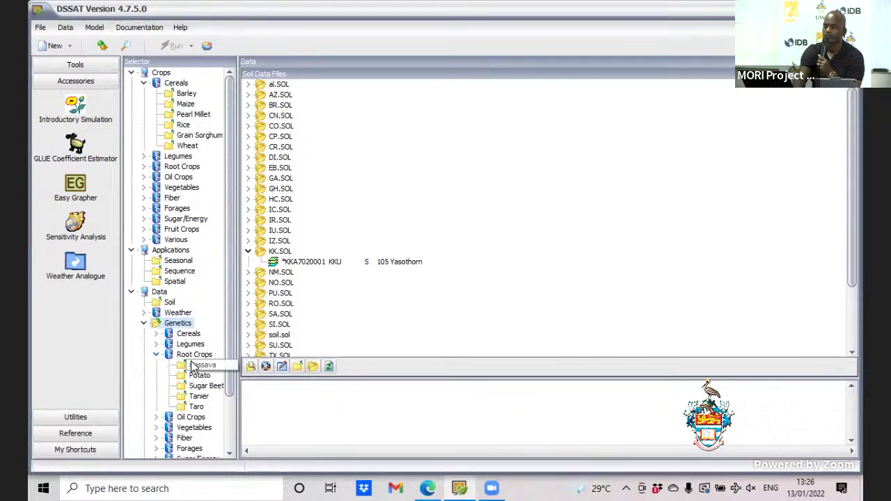
left_click(180, 367)
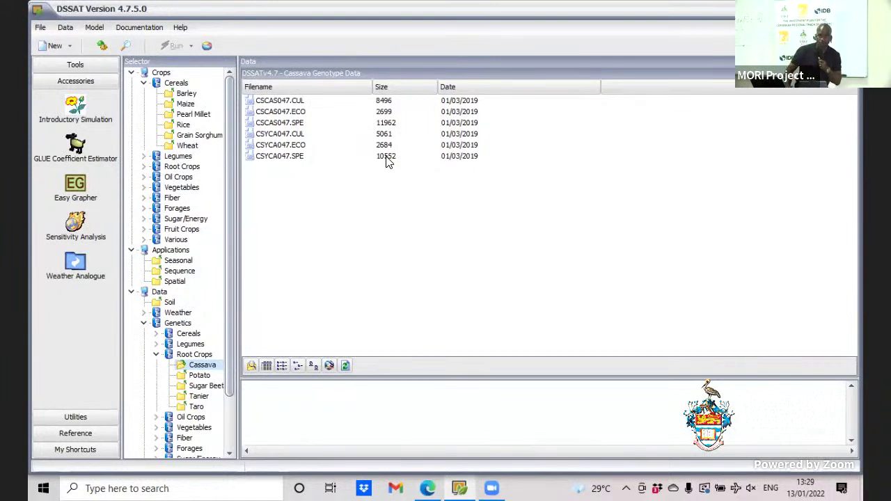
Step: Open the cassava cultivar file CSCAS047.CUL and examine its cultivars and their genetic coefficients, closing it when done
right_click(319, 102)
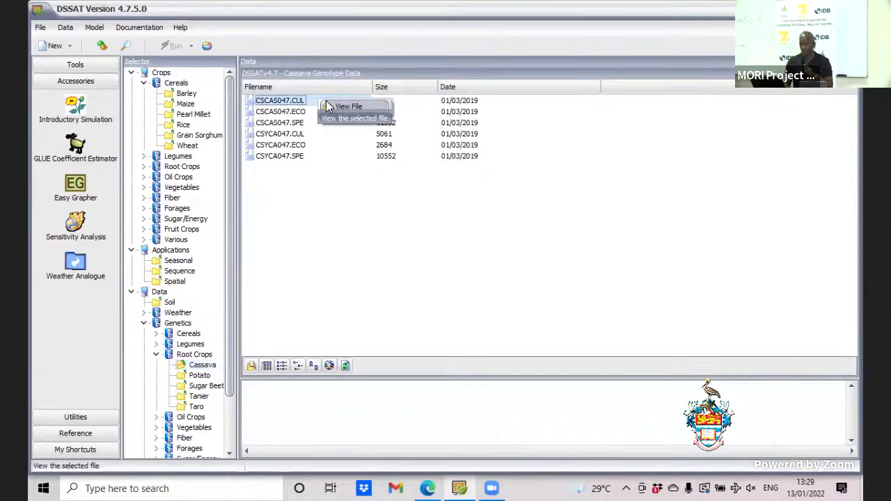
left_click(344, 106)
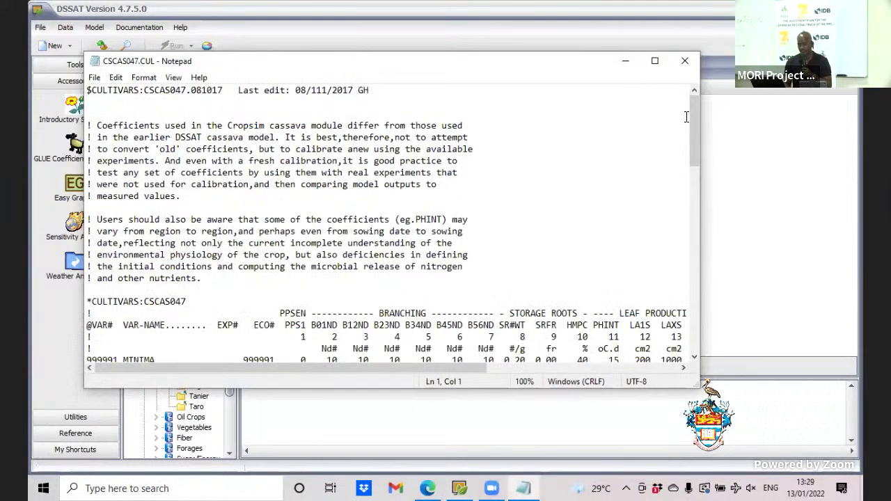
left_click(654, 60)
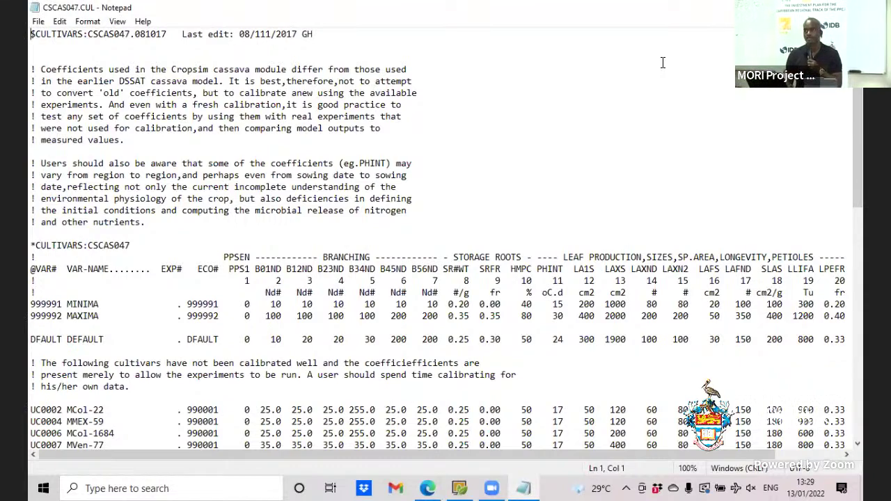
scroll(858, 100, "down", 1)
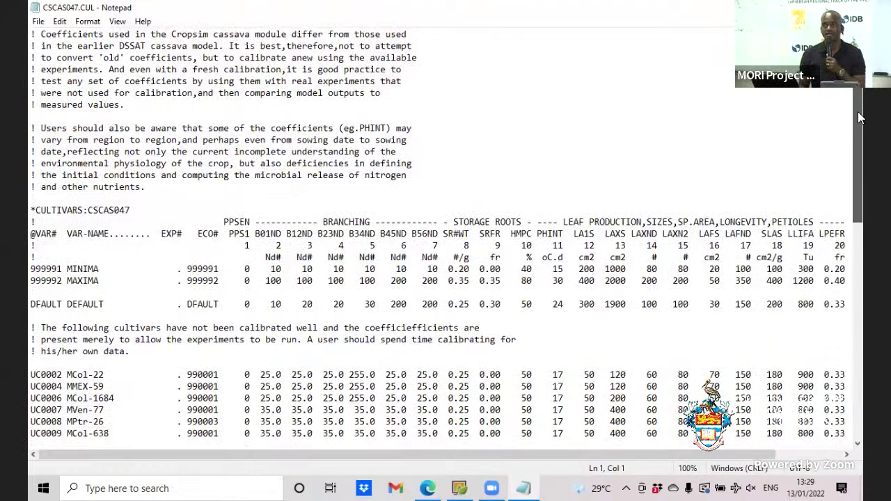
left_click_drag(858, 112, 861, 166)
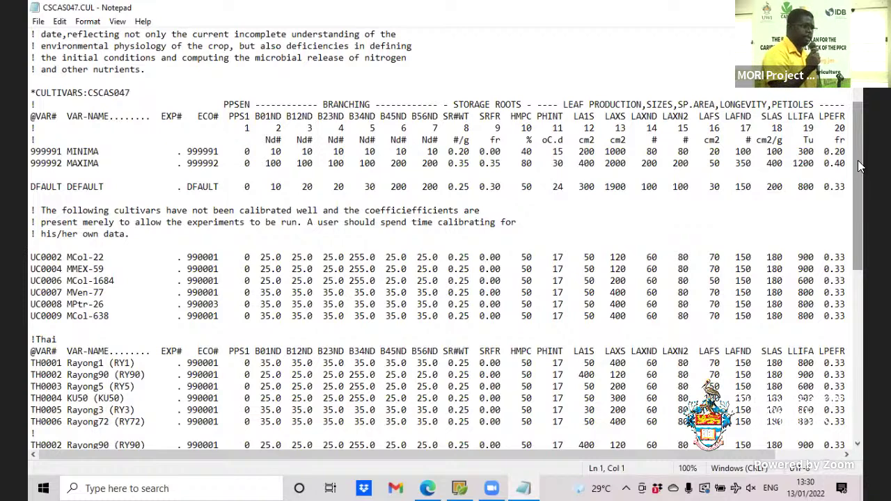
left_click(729, 63)
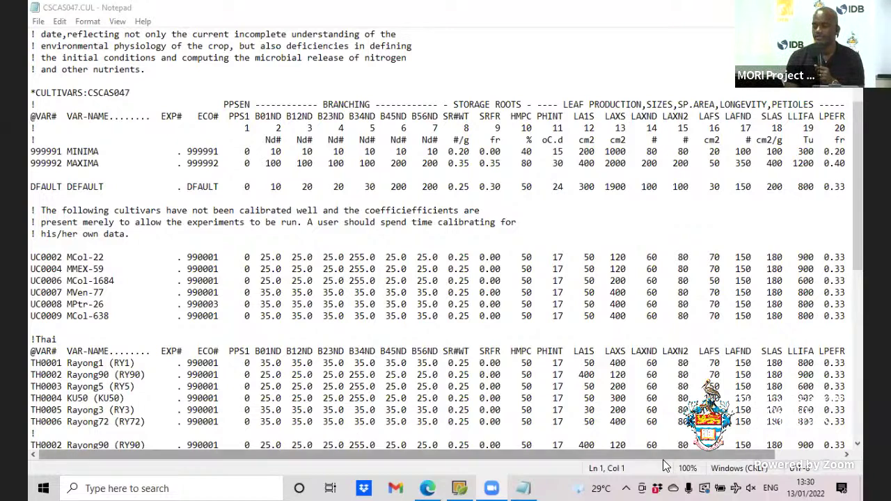
left_click_drag(663, 460, 738, 461)
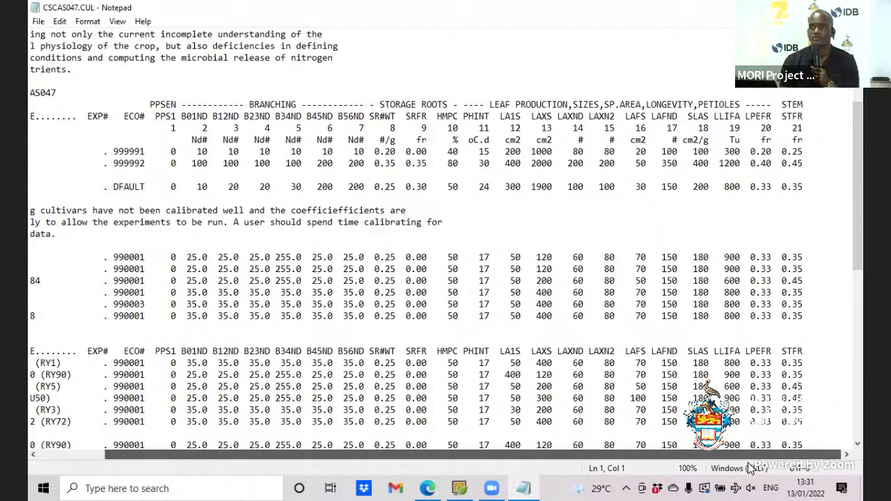
scroll(728, 463, "left", 1)
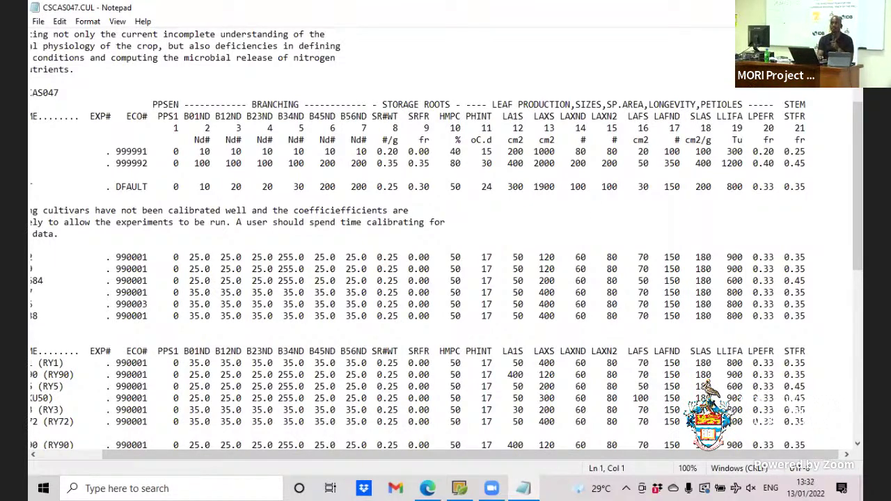
key("alt+F4")
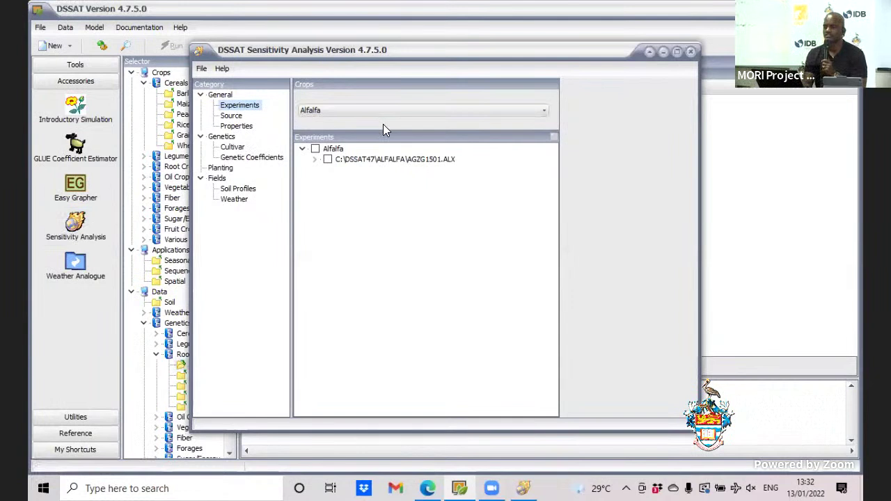
Step: Choose Potato as the sensitivity analysis crop, and select experiment AUCB7001.PTX and the Atlantic treatment of CPSR1302.PTX
left_click(535, 110)
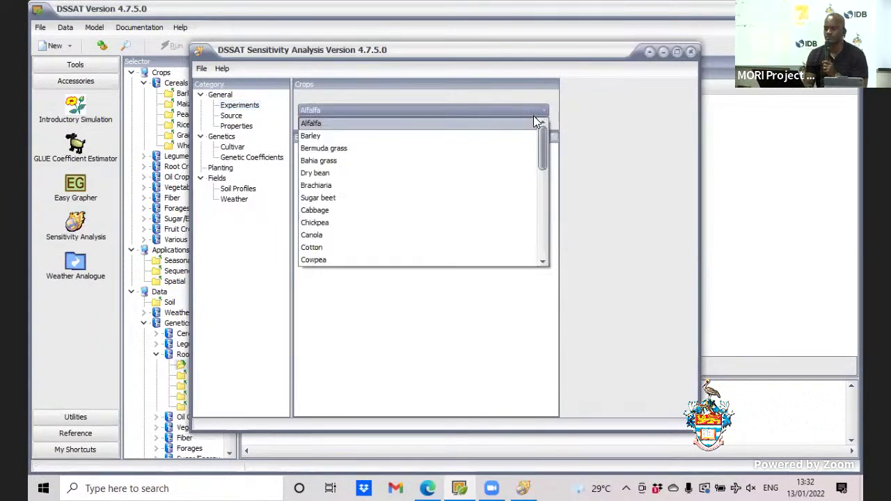
scroll(548, 161, "down", 4)
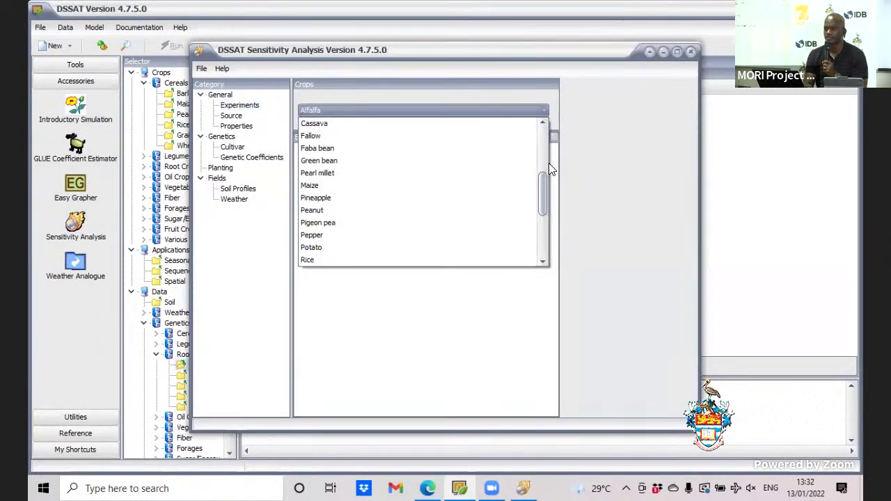
left_click(433, 248)
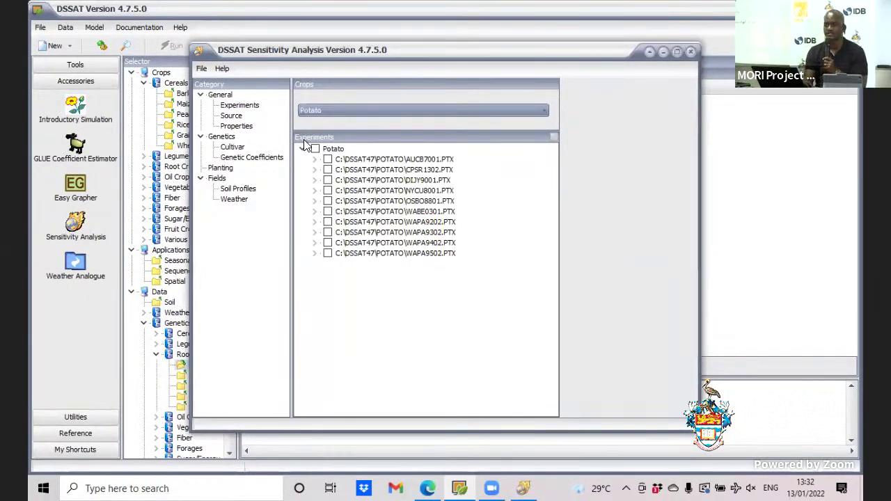
left_click(327, 159)
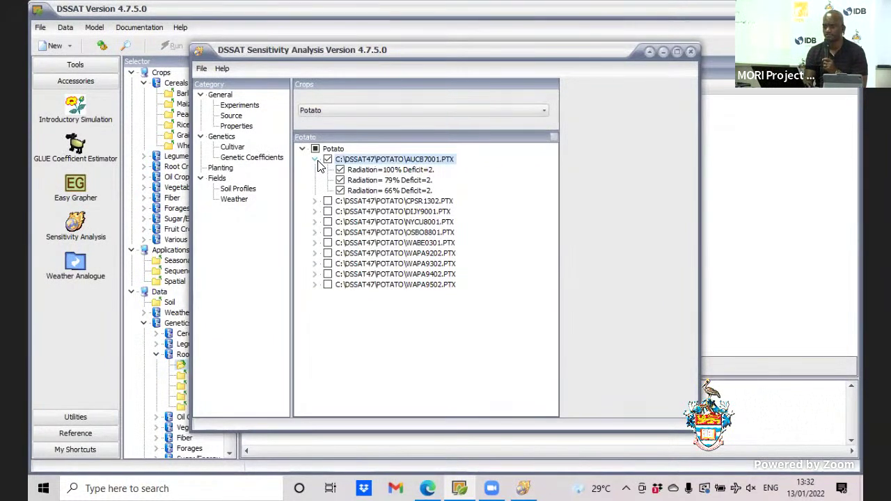
left_click(316, 160)
left_click(315, 171)
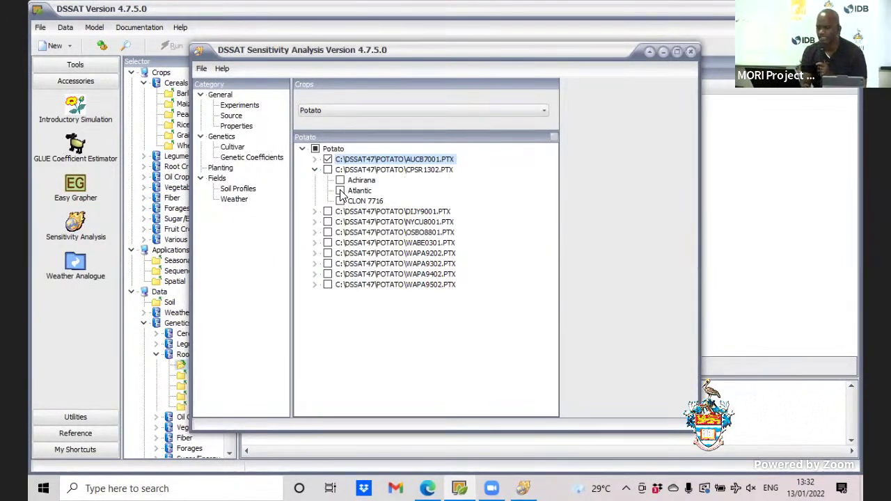
left_click(341, 192)
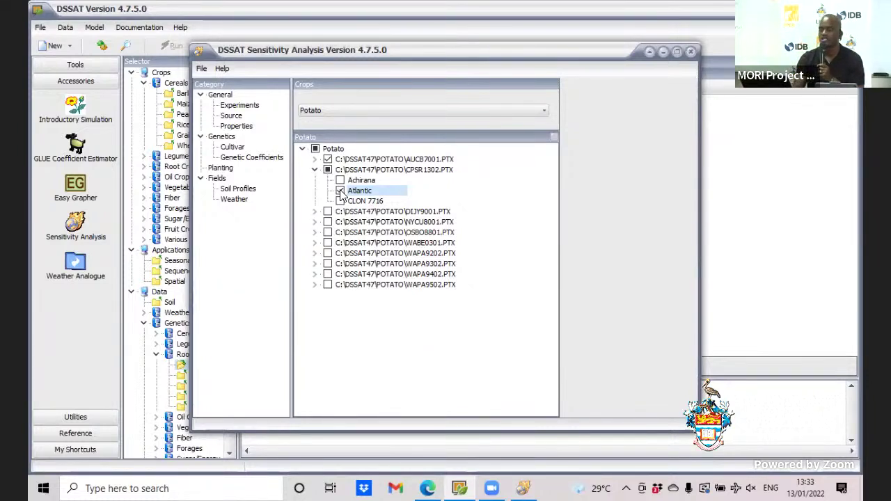
Step: Select the weather files ALCL5899.WTH, CNPE0201.WTH, CNPE6901.WTH, GAGR9601.WTH, GAGR9901.WTH, USOT0801.WTH and MAR29501.WTH for the potato analysis
left_click(243, 201)
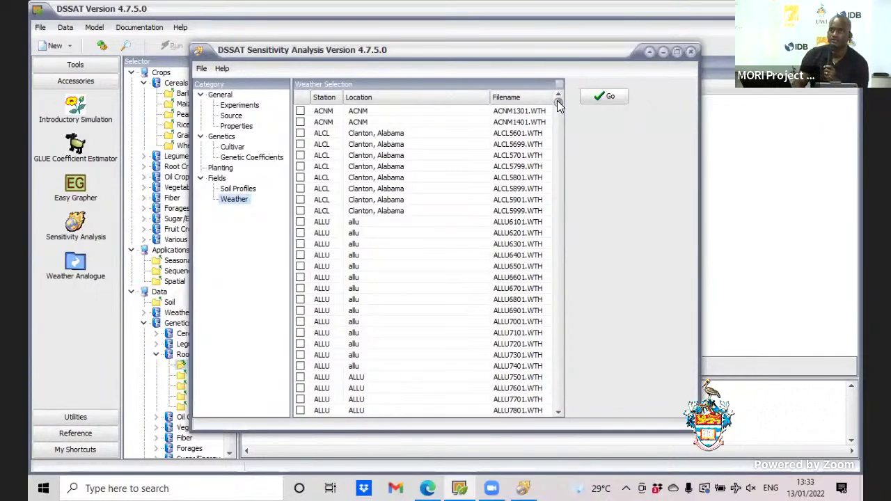
left_click_drag(559, 105, 560, 73)
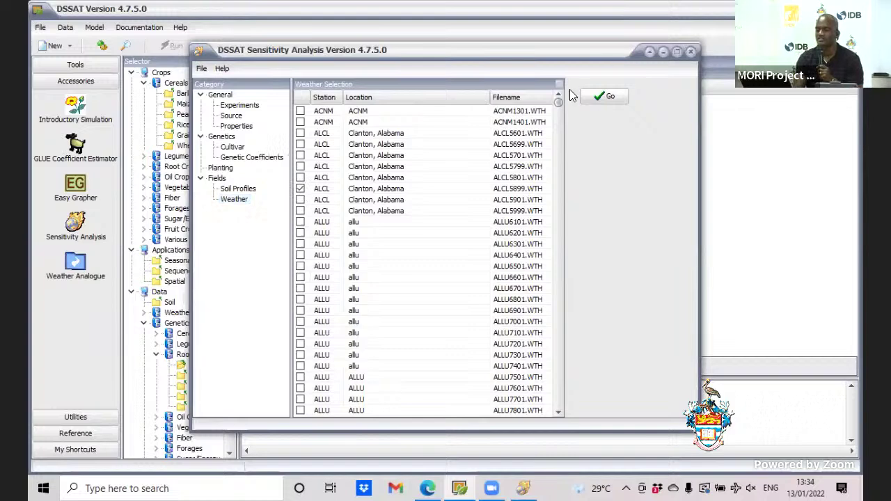
left_click_drag(557, 99, 557, 155)
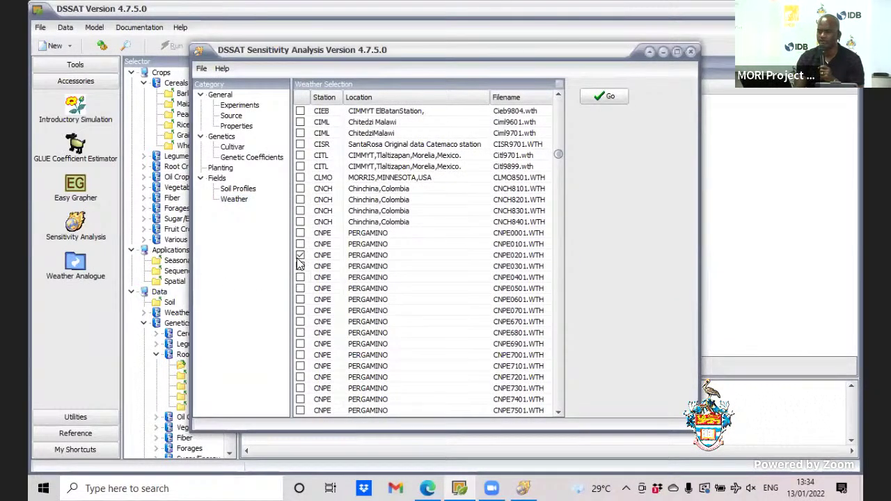
left_click(300, 344)
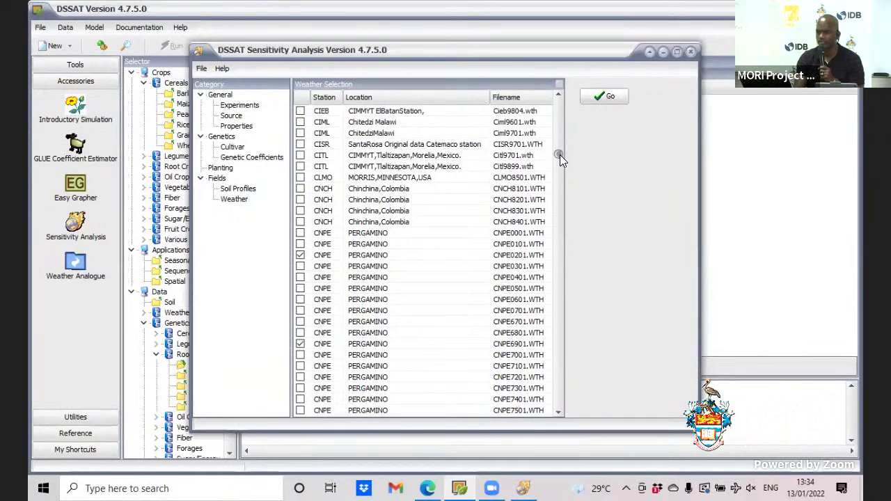
left_click_drag(560, 154, 554, 217)
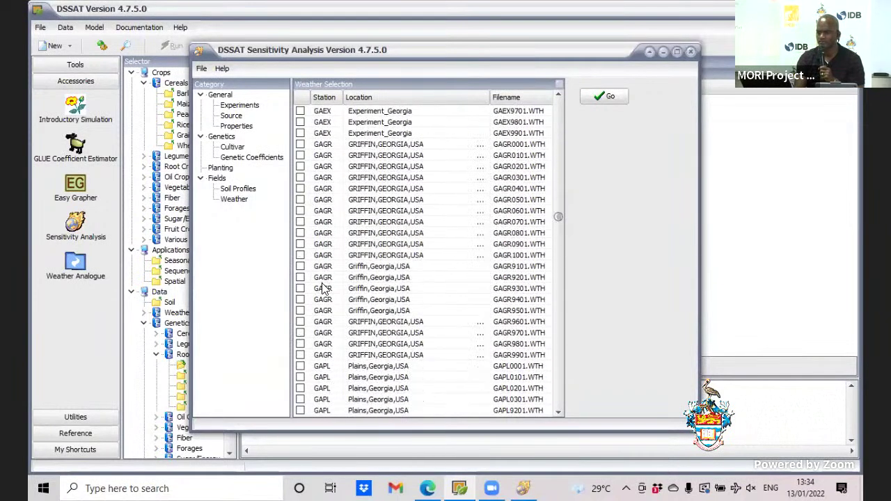
left_click(301, 356)
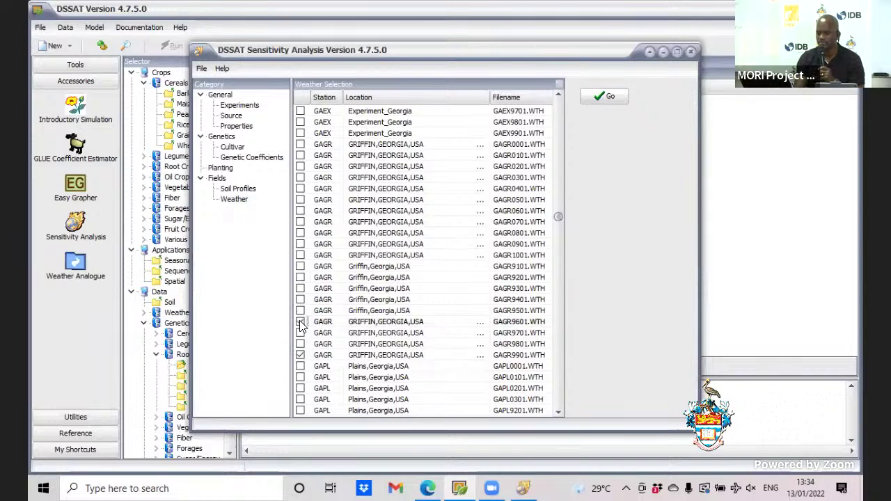
left_click_drag(557, 217, 519, 391)
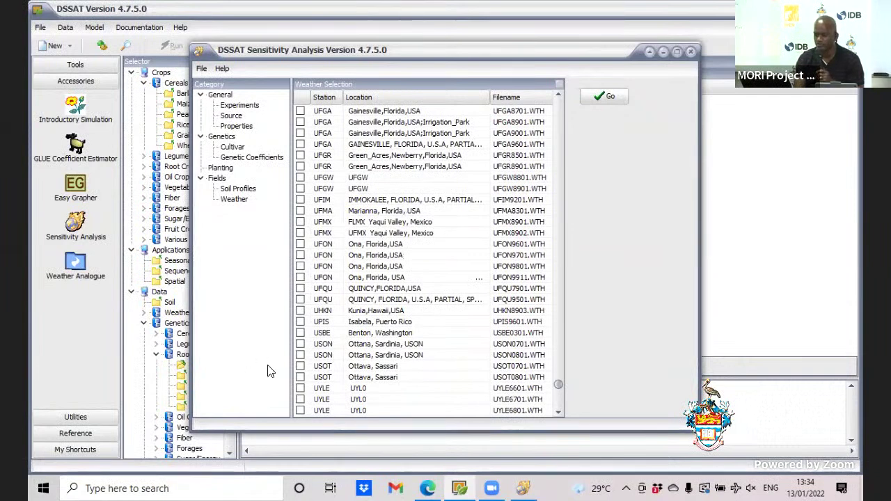
left_click(300, 377)
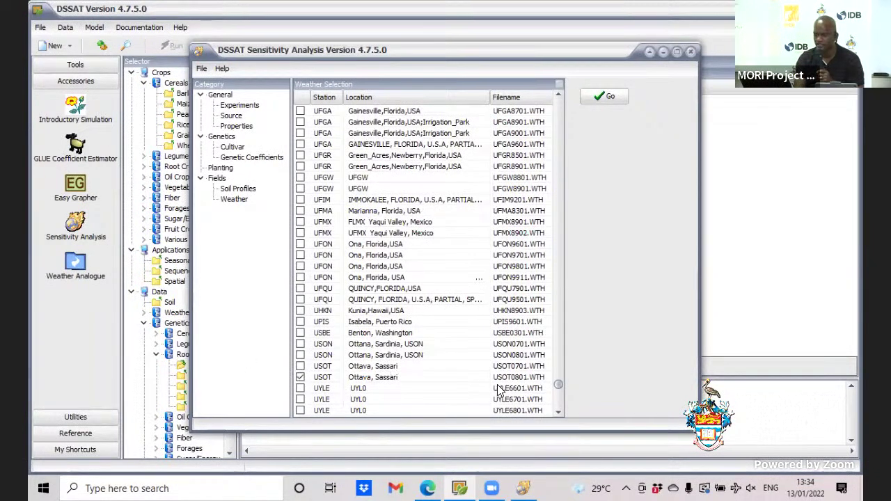
left_click_drag(555, 383, 552, 289)
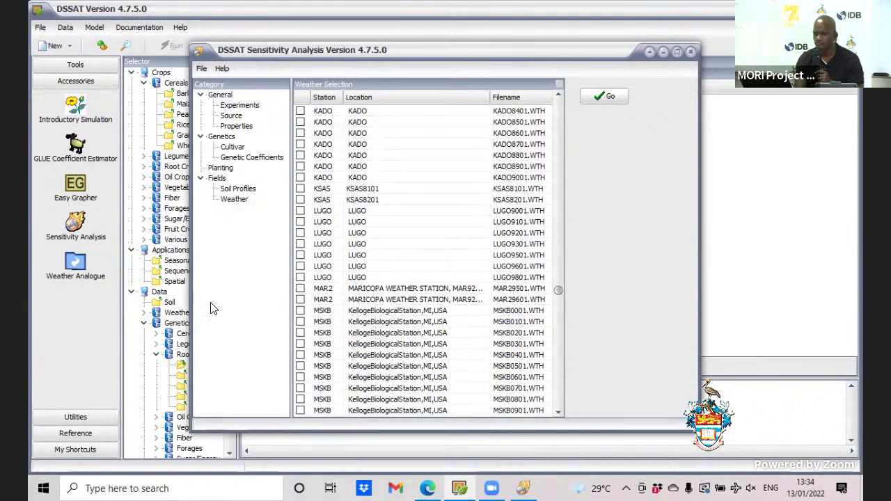
left_click(300, 289)
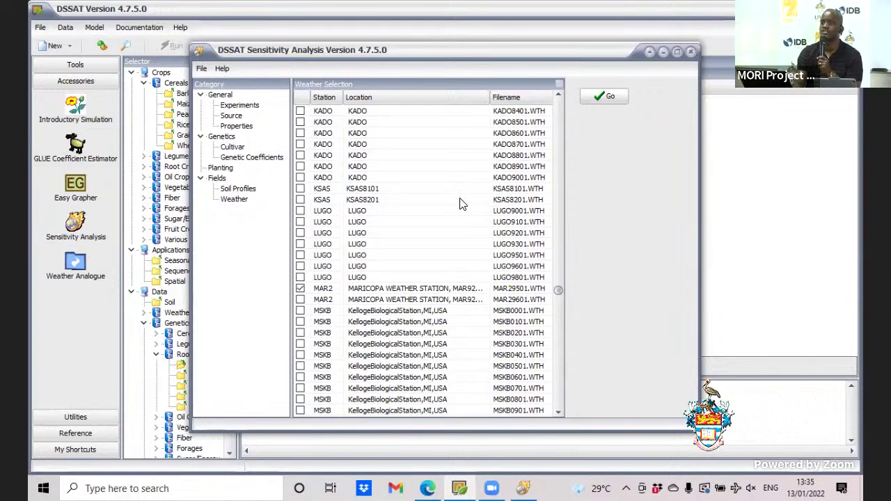
Step: Try to create the experiment file AUCB7001.PTX from the selected weather levels and treatments, and close the sensitivity analysis window
left_click(598, 97)
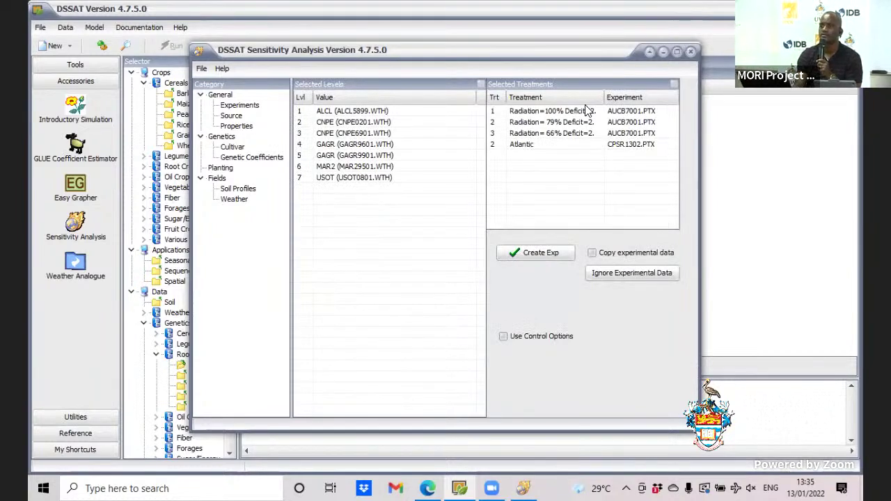
left_click(557, 252)
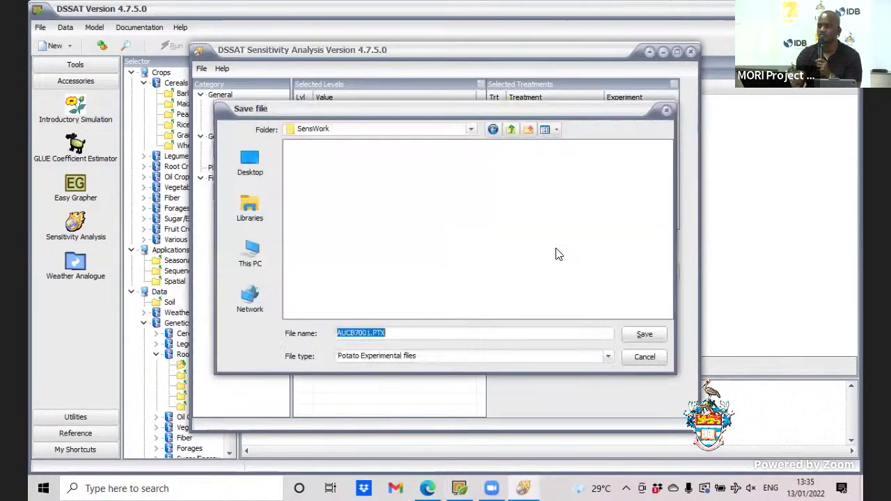
left_click(642, 335)
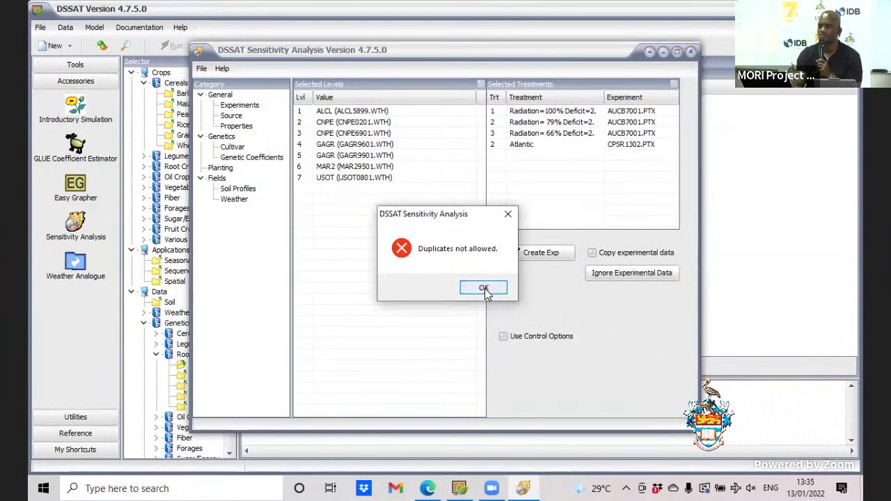
left_click(508, 214)
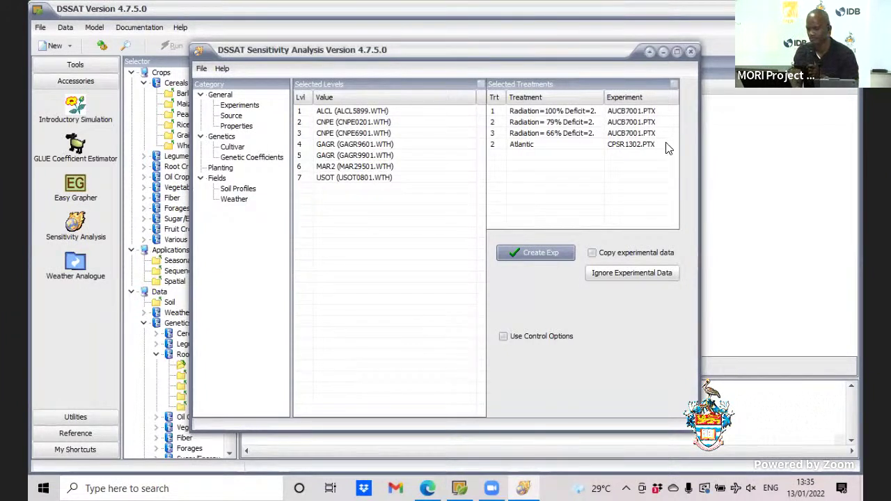
left_click(691, 52)
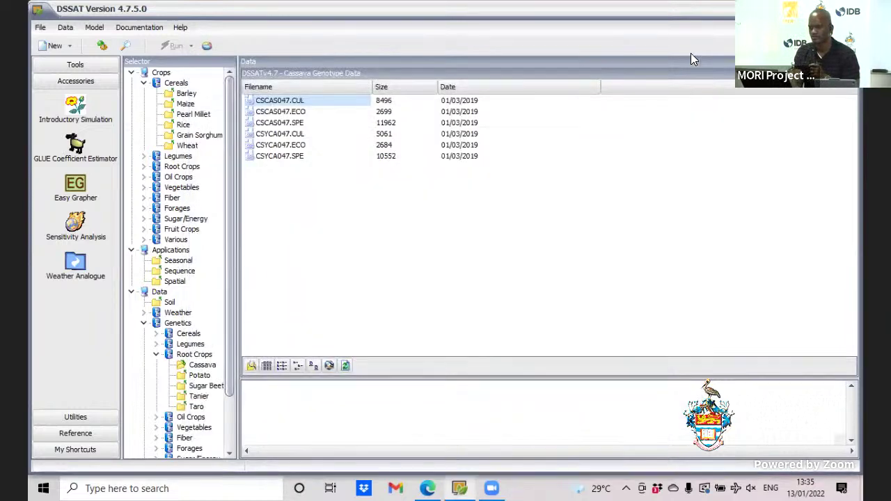
Step: Open a fresh sensitivity analysis and choose Potato as the crop
left_click(459, 488)
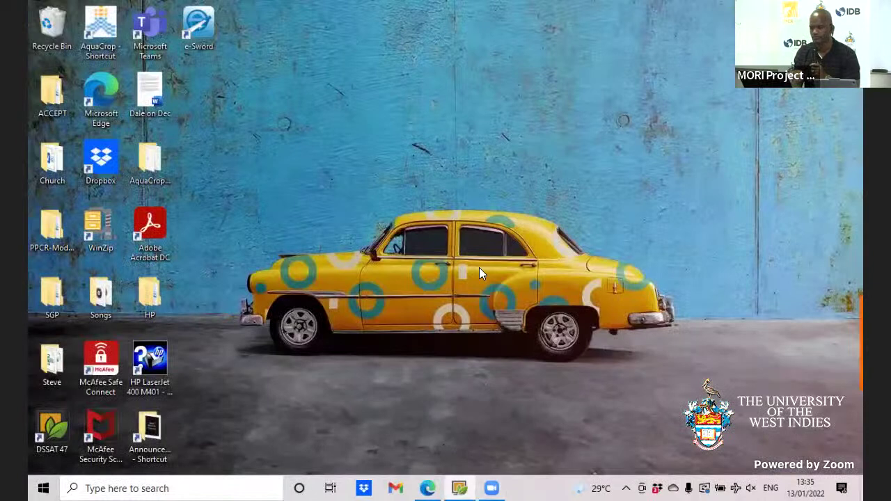
left_click(459, 488)
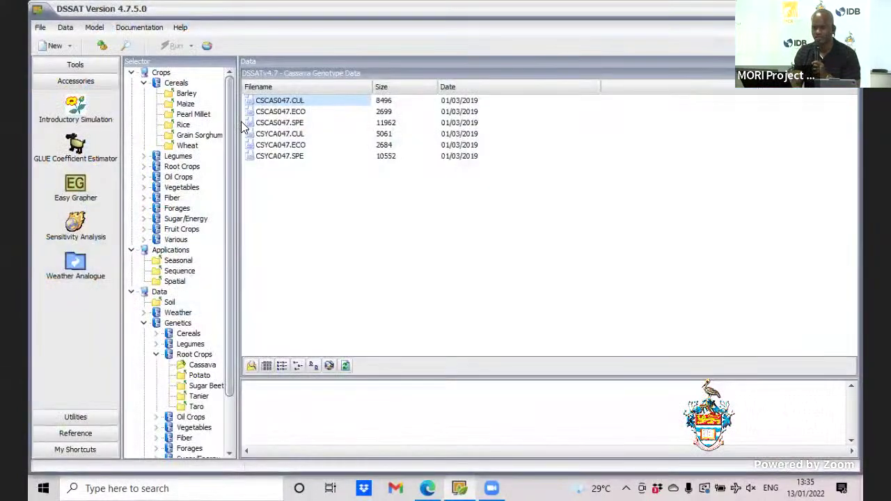
left_click(271, 157)
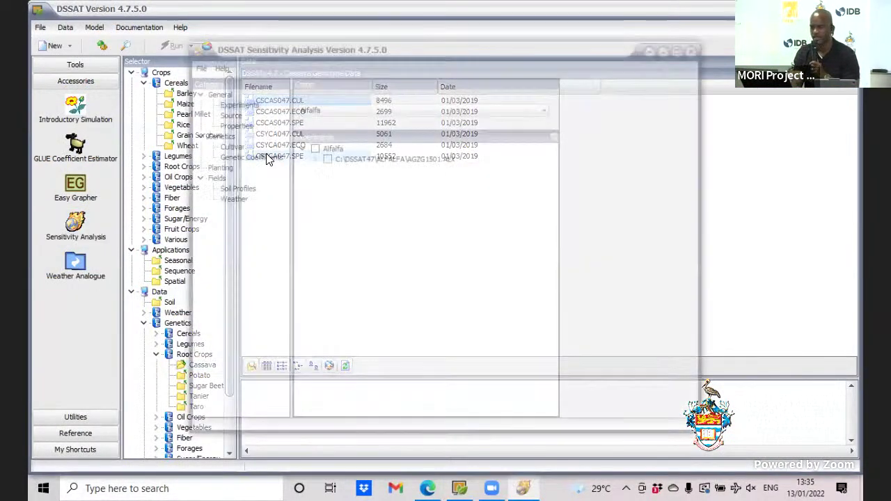
left_click(445, 109)
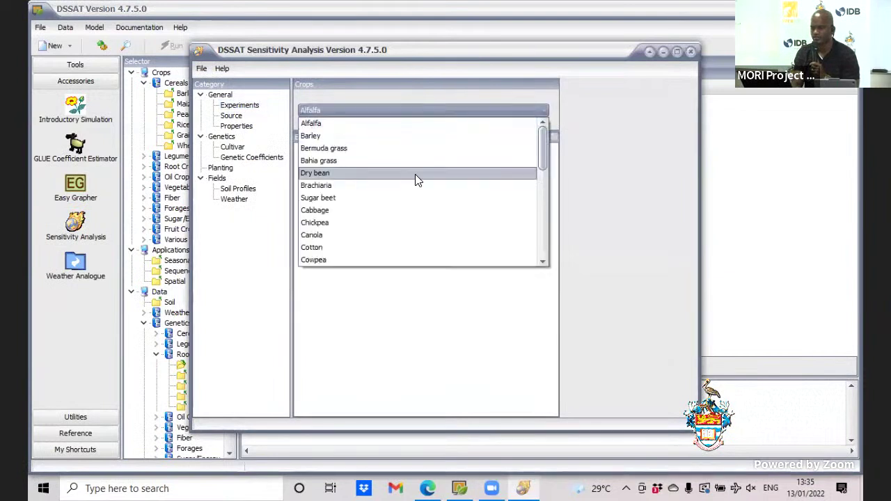
left_click_drag(545, 154, 536, 236)
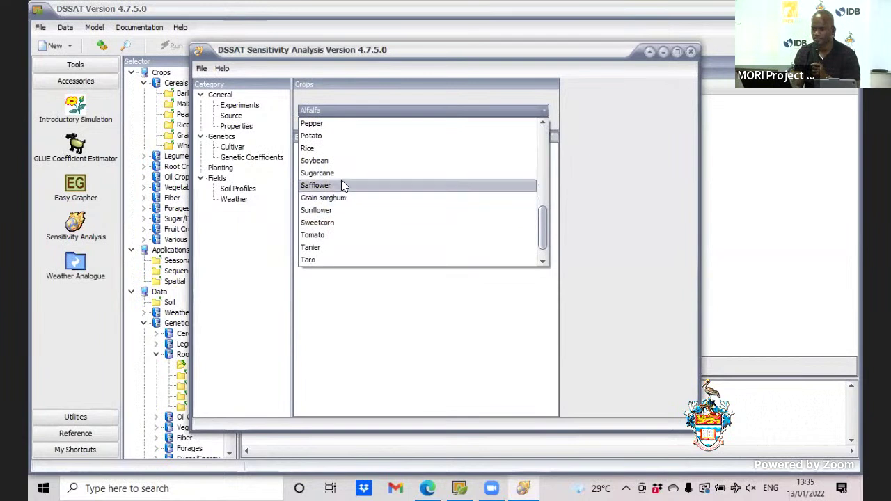
left_click(383, 138)
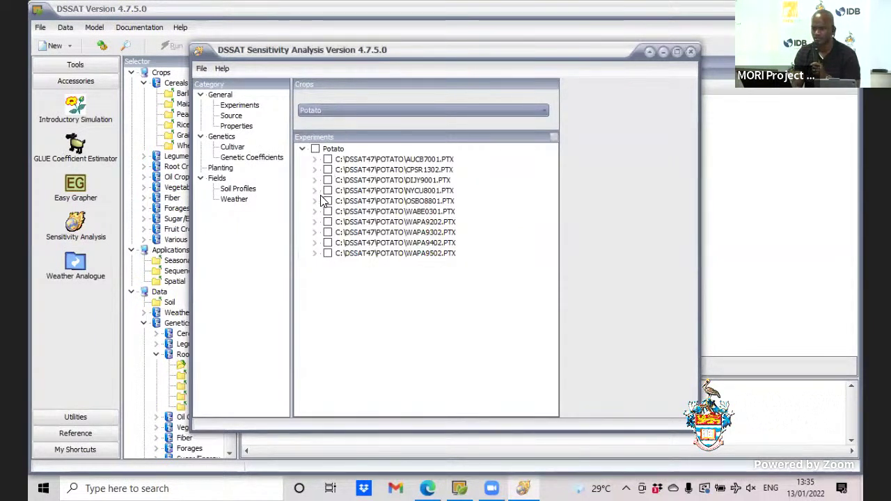
Step: Select only the Atlantic treatment of experiment CPSR1302.PTX, leaving NYCU8001.PTX and DIJY9001.PTX unselected
left_click(324, 190)
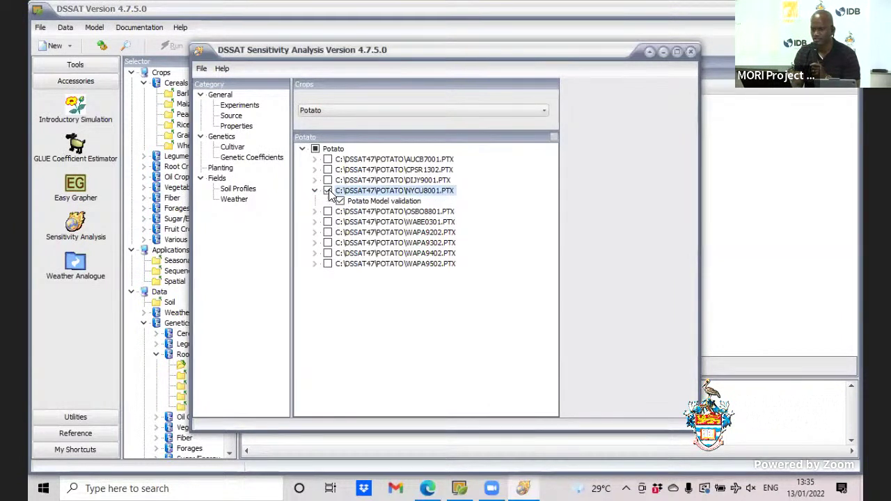
left_click(328, 191)
left_click(327, 180)
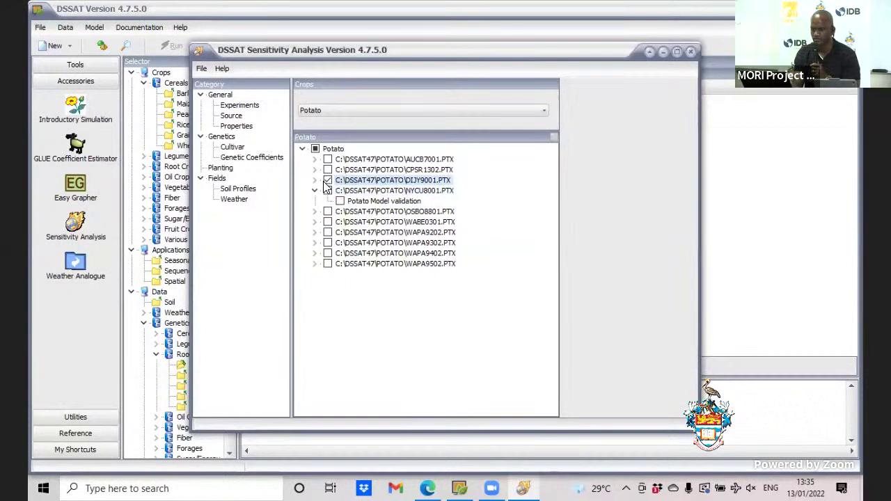
left_click(316, 181)
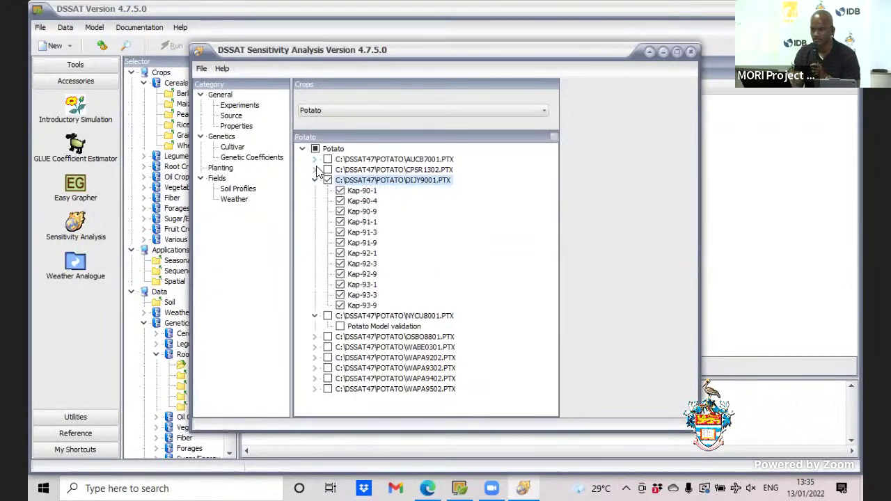
left_click(316, 180)
left_click(314, 170)
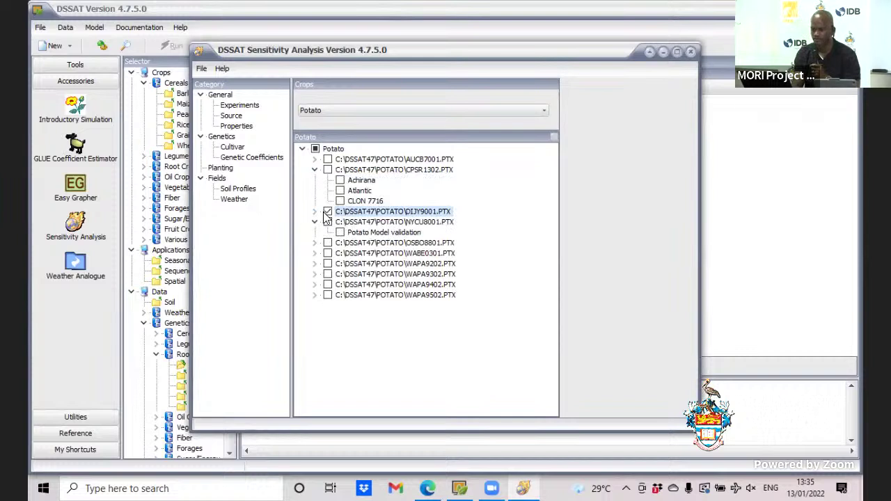
left_click(340, 191)
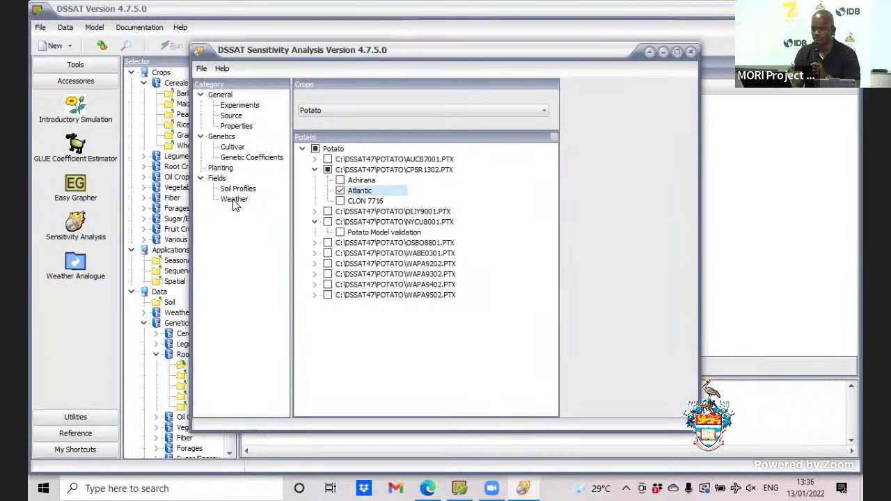
Step: Select the weather files ALLU6101.WTH, CNPE8101.WTH and GAPL9701.WTH as levels for the Atlantic potato treatment
left_click(234, 200)
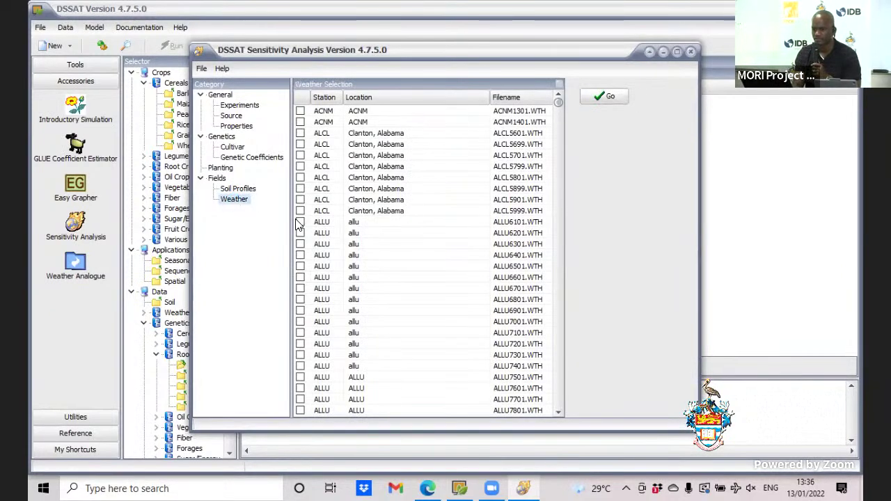
left_click(300, 222)
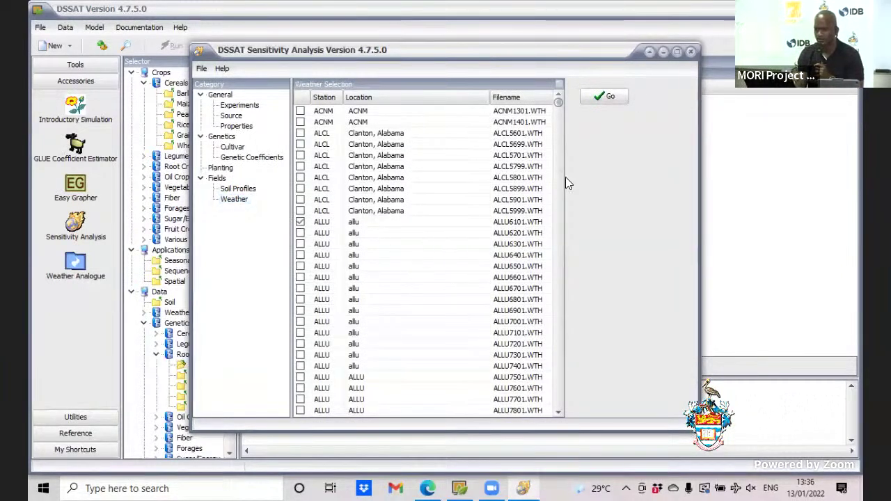
left_click_drag(559, 101, 565, 158)
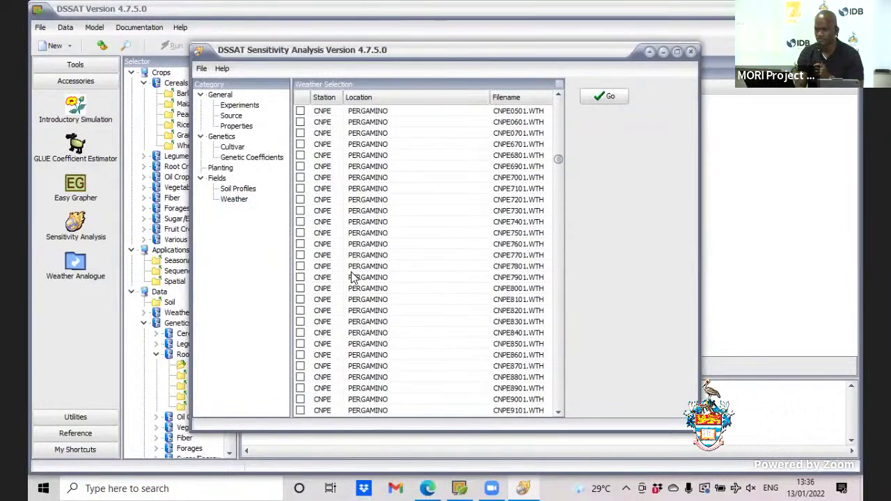
left_click(300, 299)
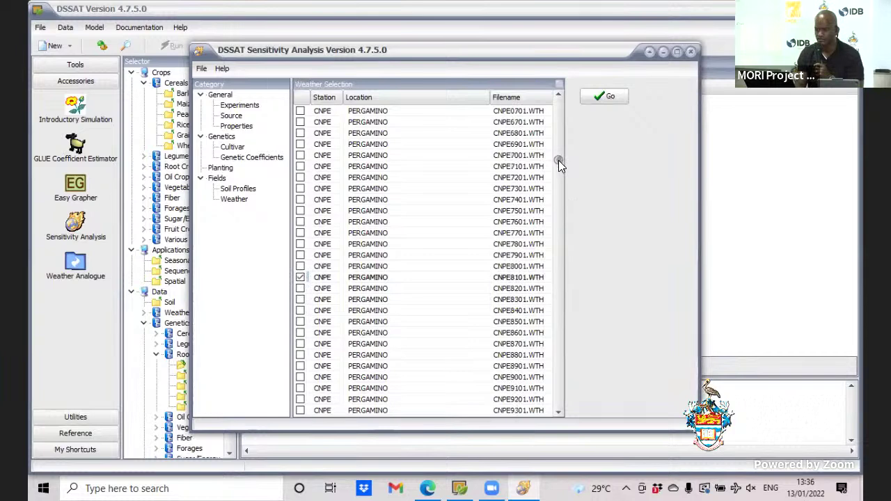
left_click_drag(559, 160, 571, 222)
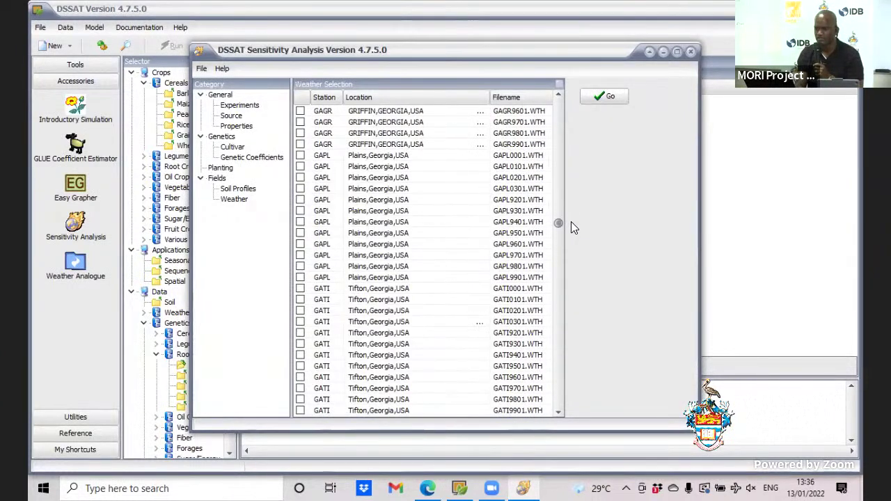
left_click(300, 256)
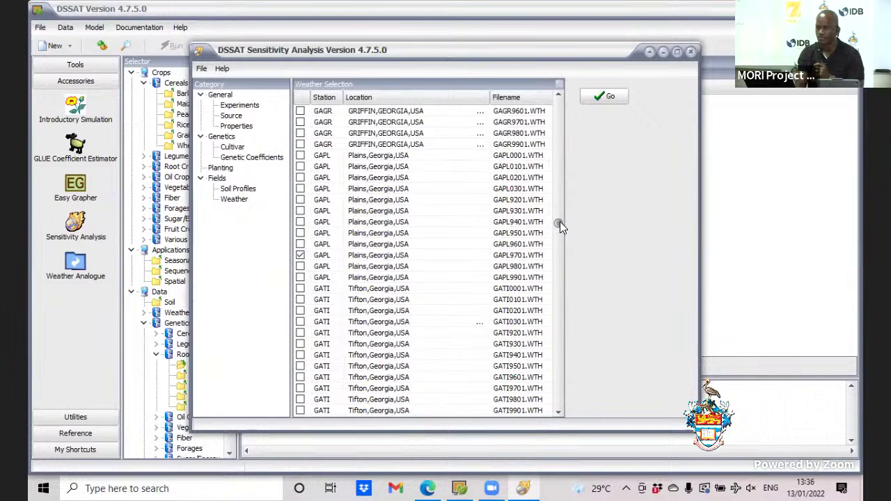
Step: Add the weather files ibka9801.wth, KADO9001.WTH and NITL2501.WTH and apply the weather selection
left_click_drag(560, 223, 557, 239)
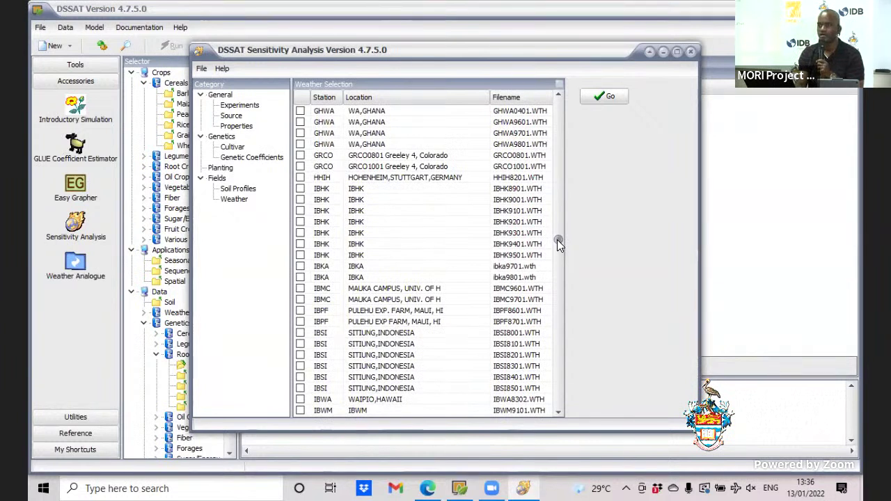
scroll(558, 240, "down", 2)
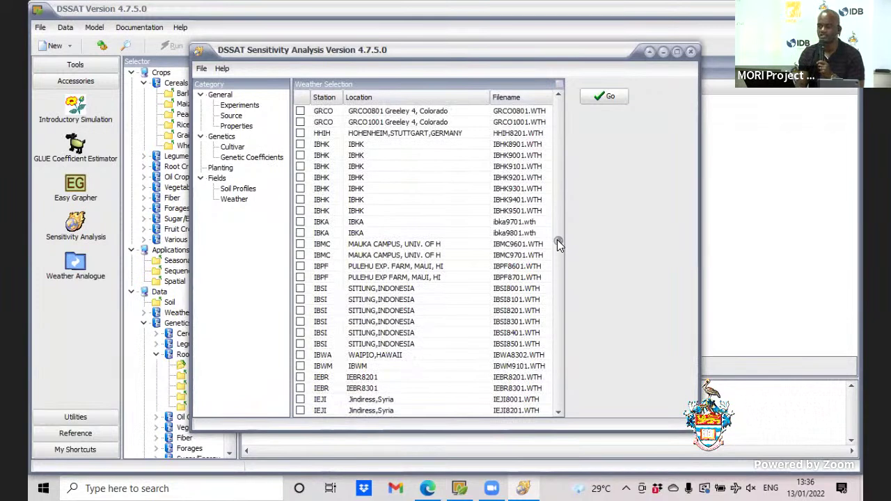
left_click(300, 234)
left_click_drag(556, 238, 556, 284)
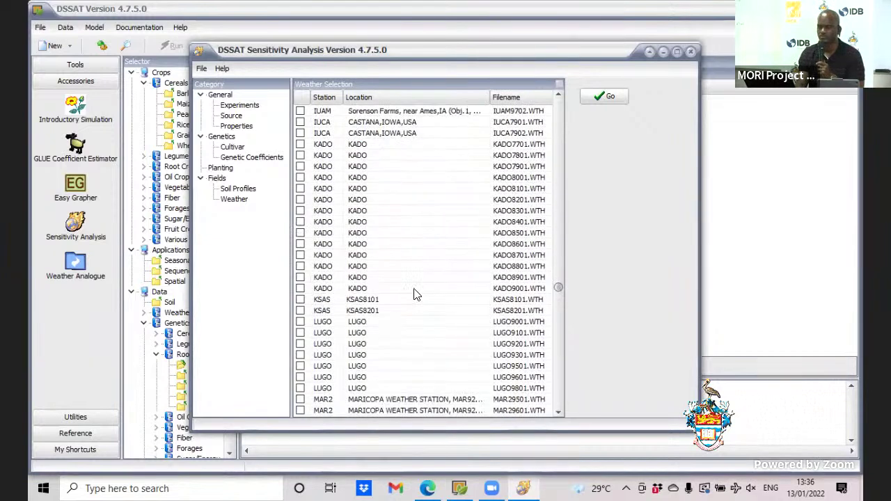
left_click(300, 289)
left_click_drag(557, 288, 557, 308)
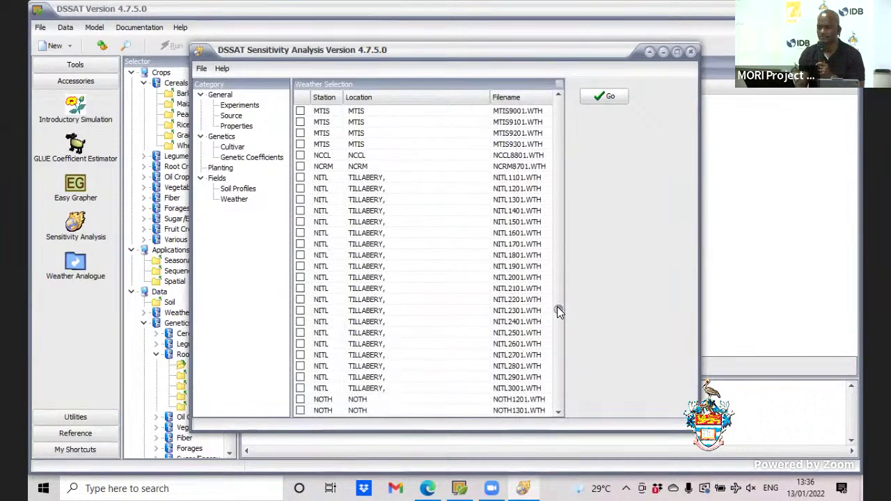
left_click(299, 333)
left_click(604, 97)
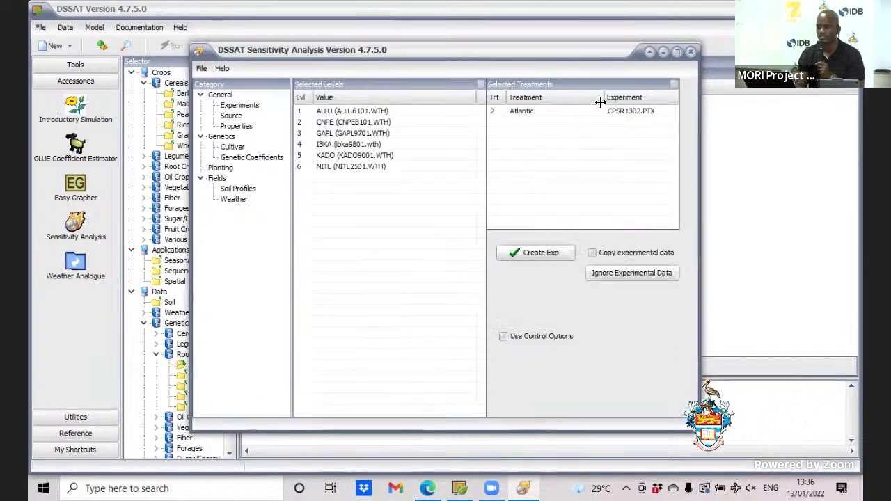
Step: Create the experiment file CPSR1302.PTX in the SensWork folder and run the model on it
left_click(546, 257)
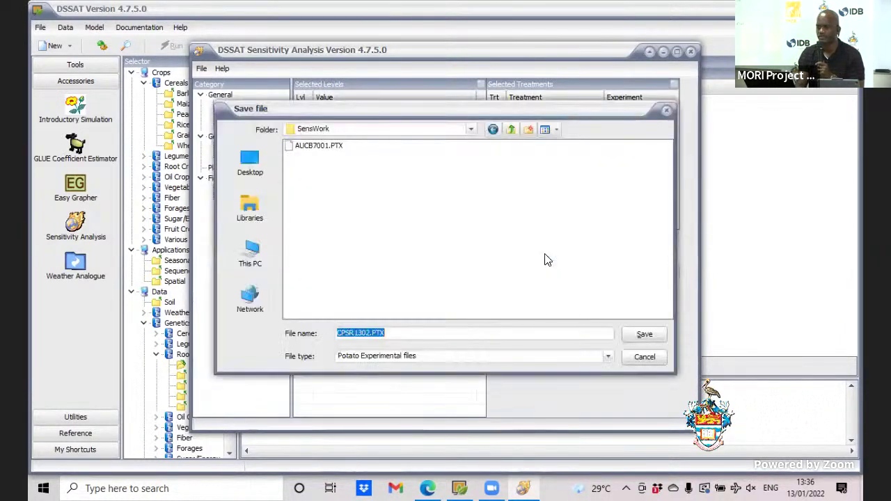
left_click(641, 333)
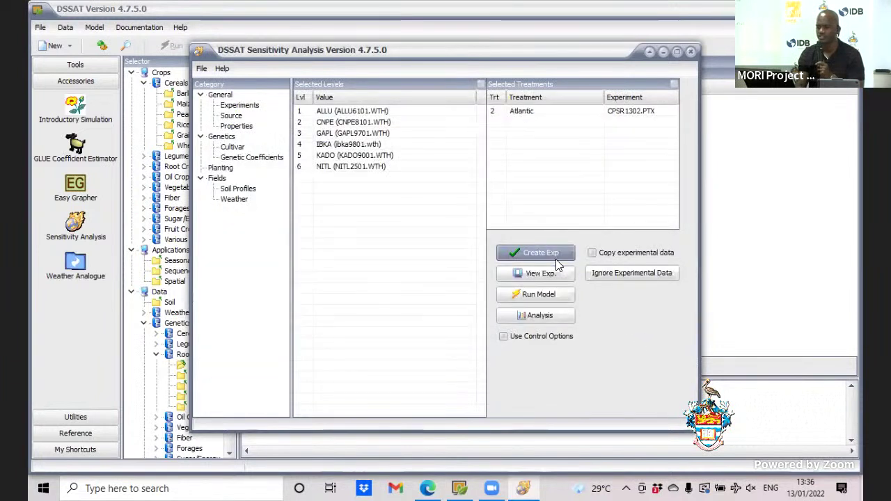
left_click(539, 297)
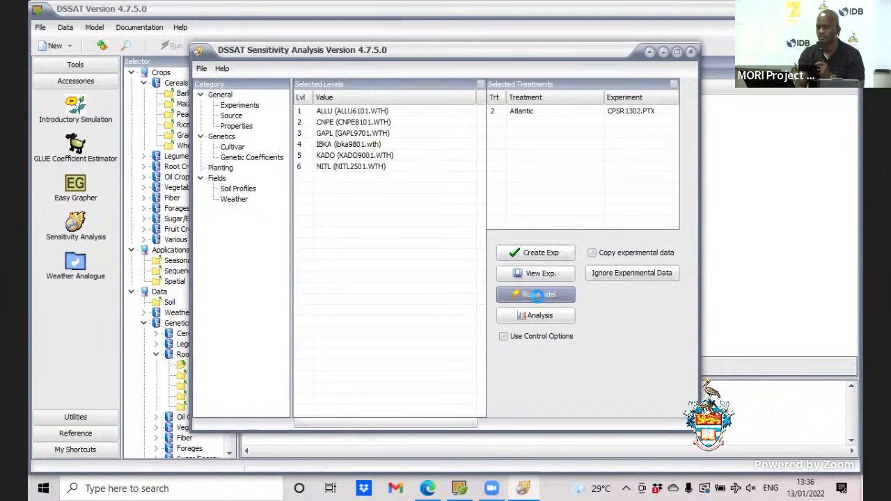
left_click(461, 259)
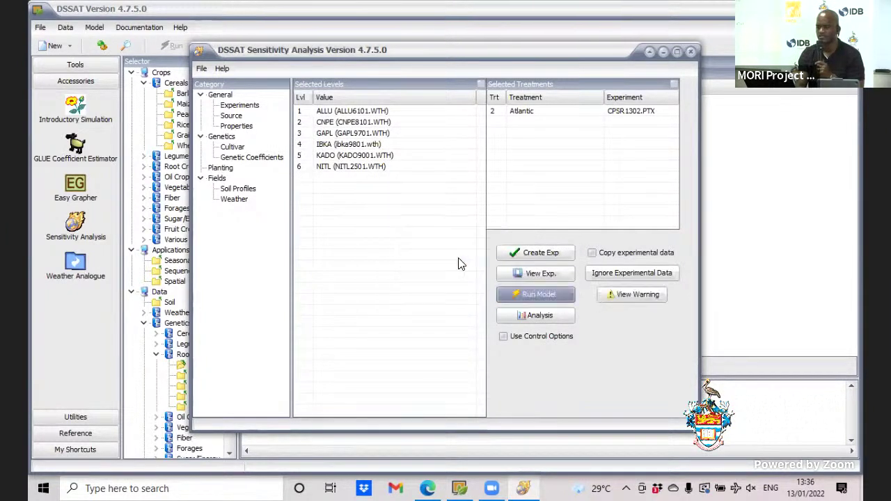
Step: Open the PlantGro.OUT output for plotting and include all weather runs
left_click(541, 317)
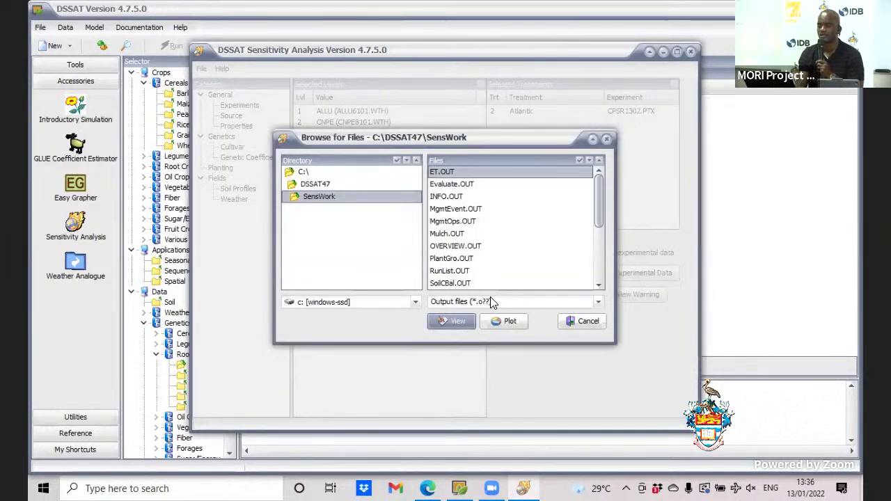
left_click(452, 260)
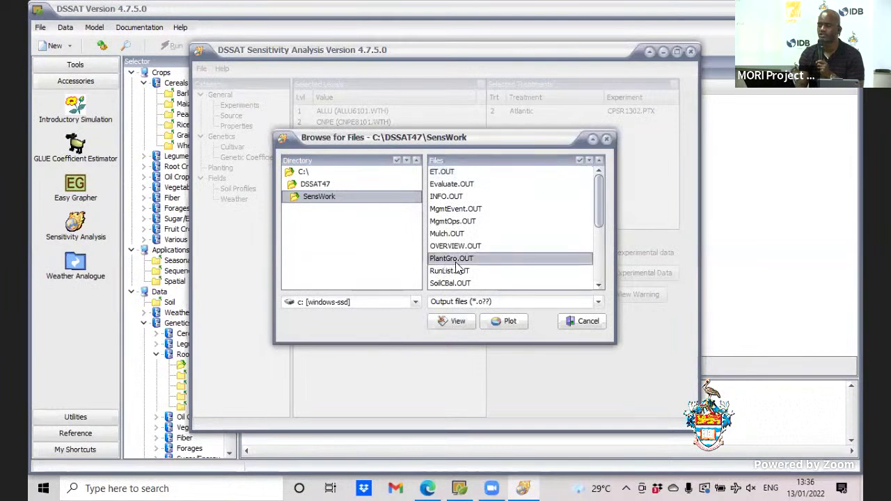
left_click(497, 324)
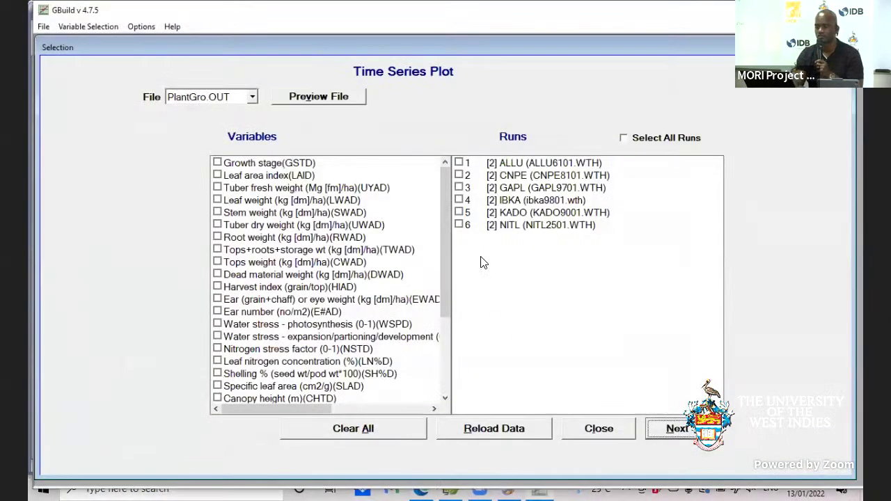
left_click(623, 138)
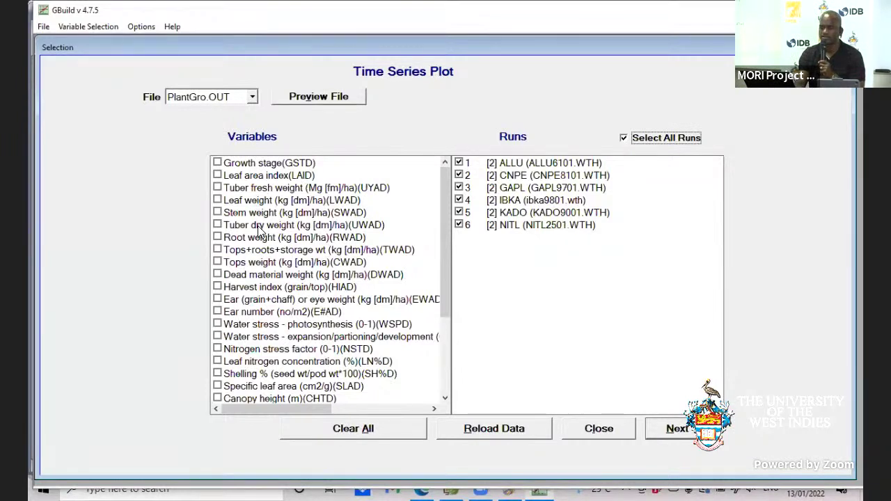
Step: Plot tuber dry weight (UWAD) as a time series for the selected runs, leaving root weight (RWAD) unselected
left_click(224, 241)
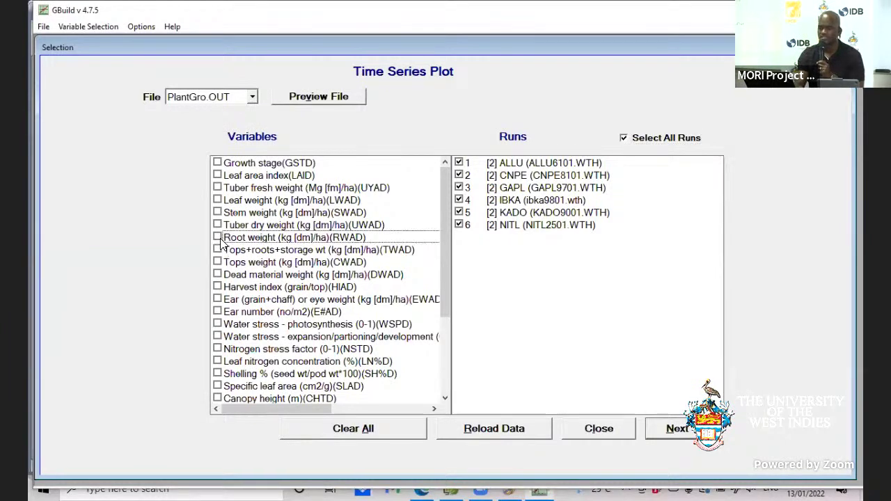
left_click(218, 238)
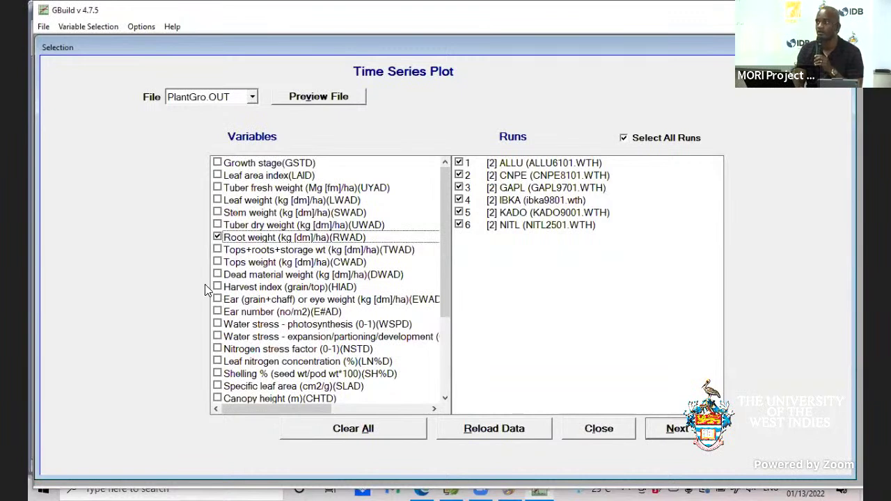
left_click(217, 225)
left_click(218, 237)
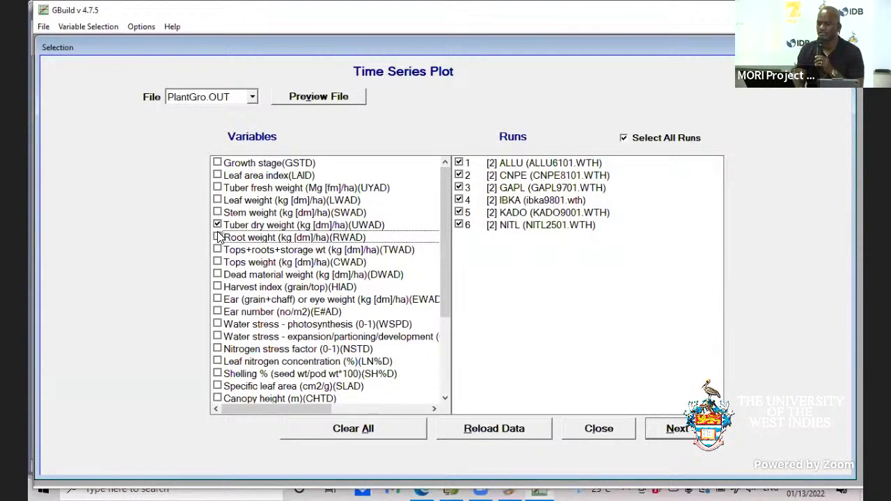
left_click(687, 427)
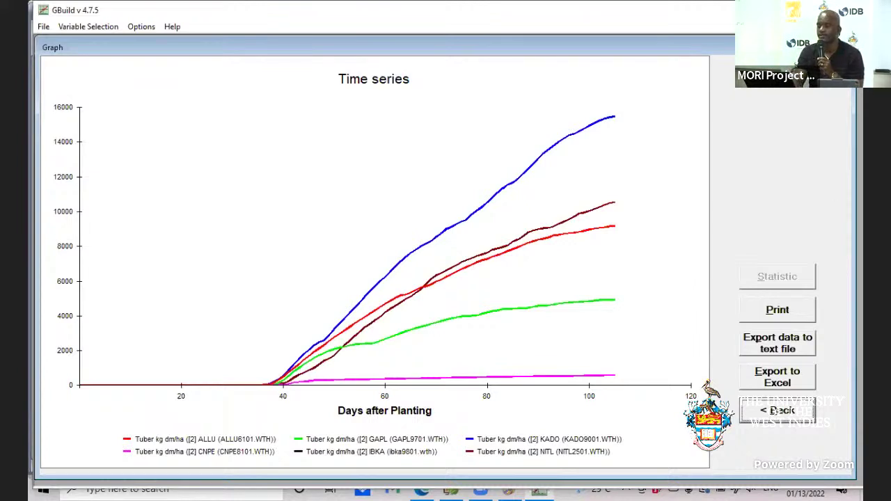
Step: Close the tuber weight plot, check the planting sensitivity options and close the sensitivity analysis
key("alt+F4")
left_click(606, 141)
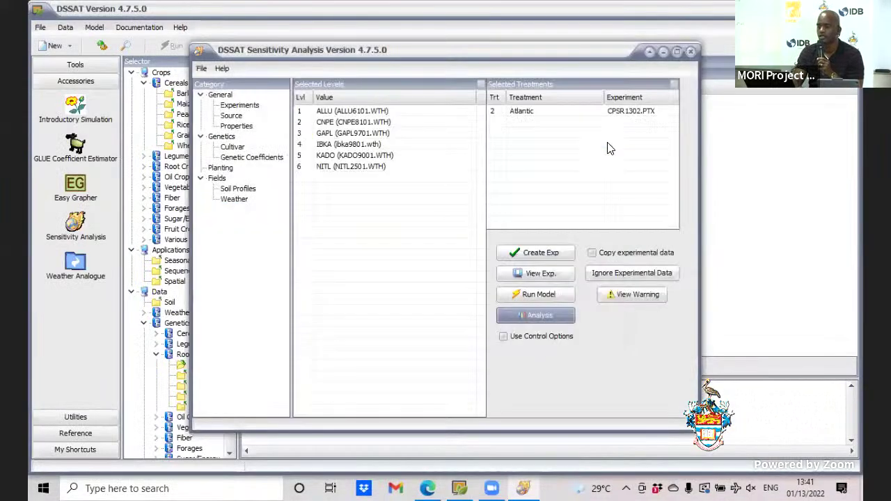
left_click(224, 169)
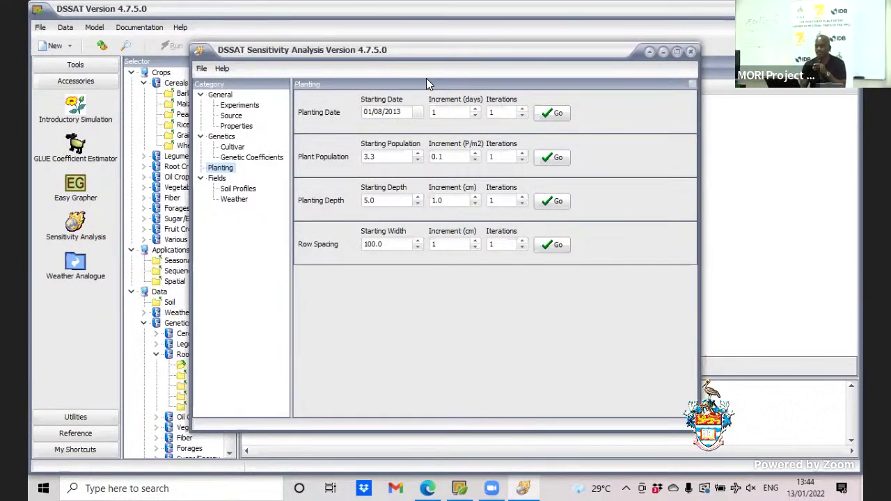
key("alt+F4")
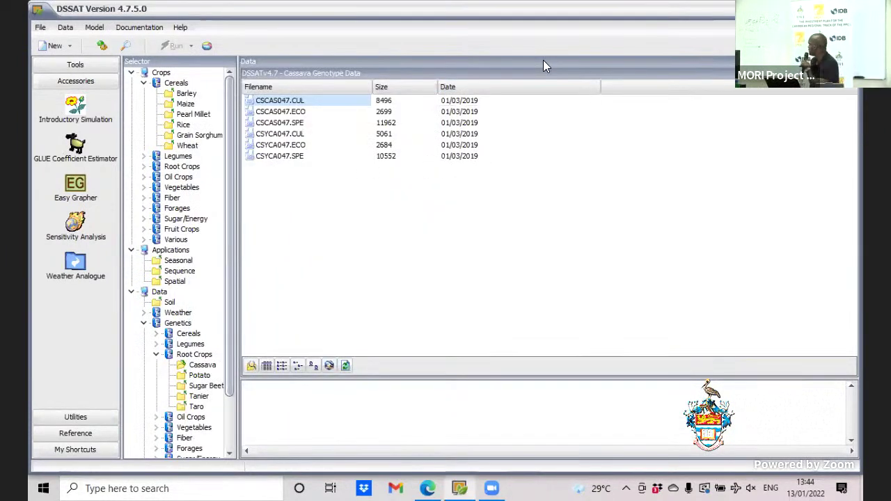
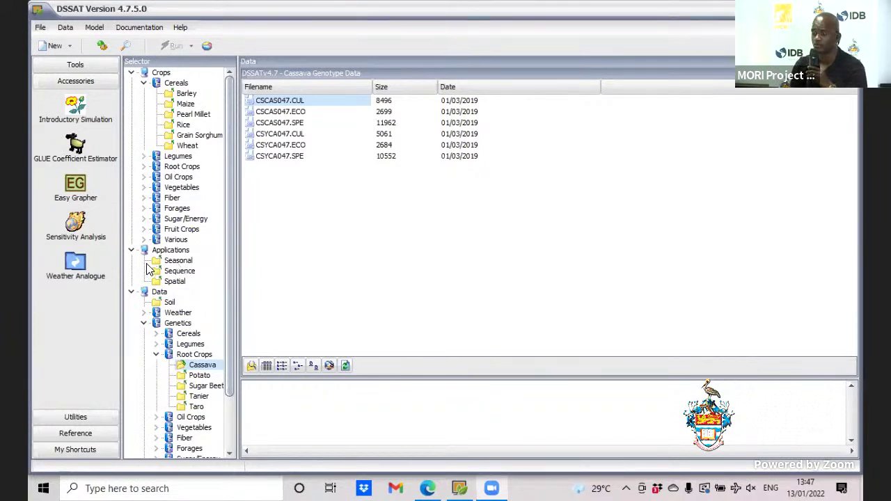
Step: Open the seasonal applications and select the Gainesville maize experiment UFGA8201.SNX
left_click(185, 264)
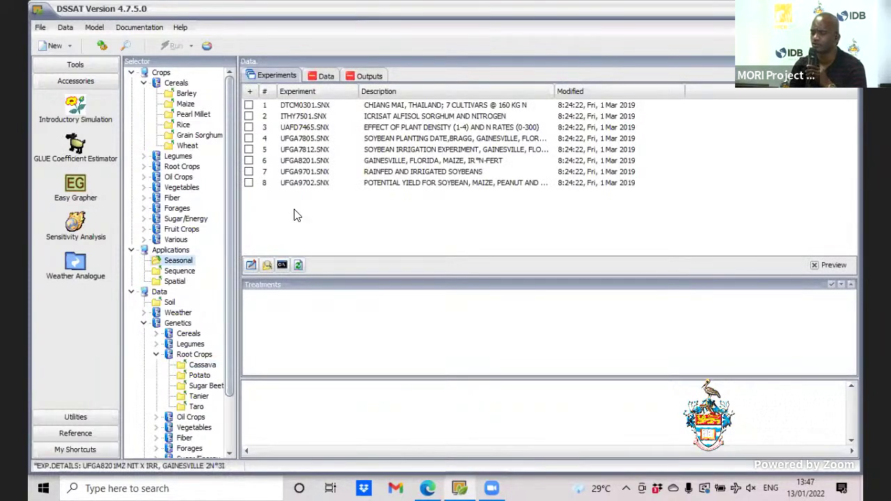
left_click(249, 163)
left_click(249, 162)
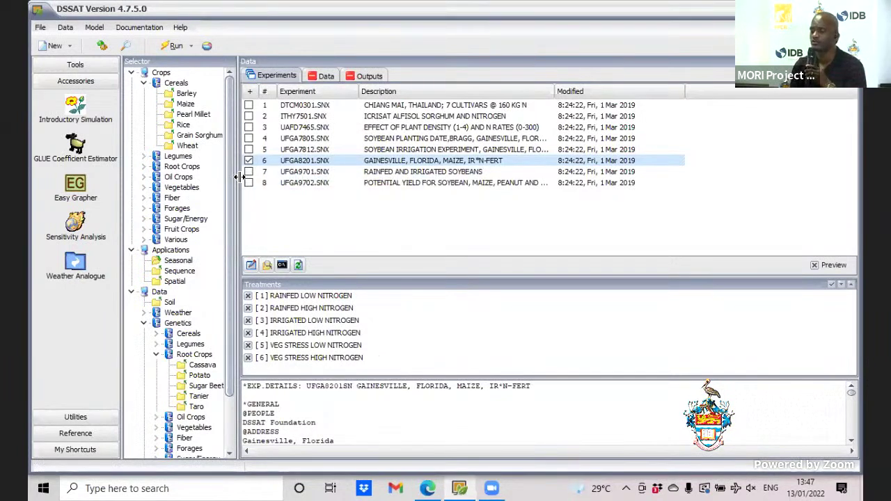
left_click(211, 152)
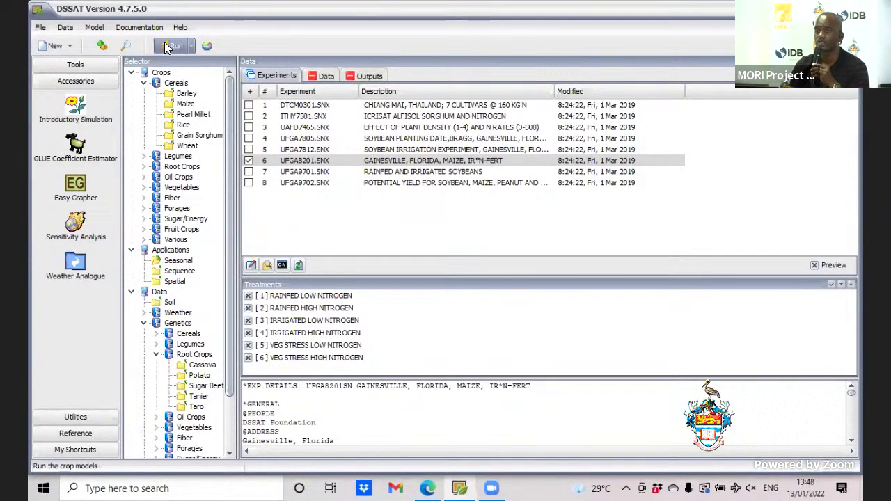
Step: Run the seasonal simulation for all treatments of UFGA8201.SNX and dismiss the completion message
left_click(171, 46)
left_click(581, 184)
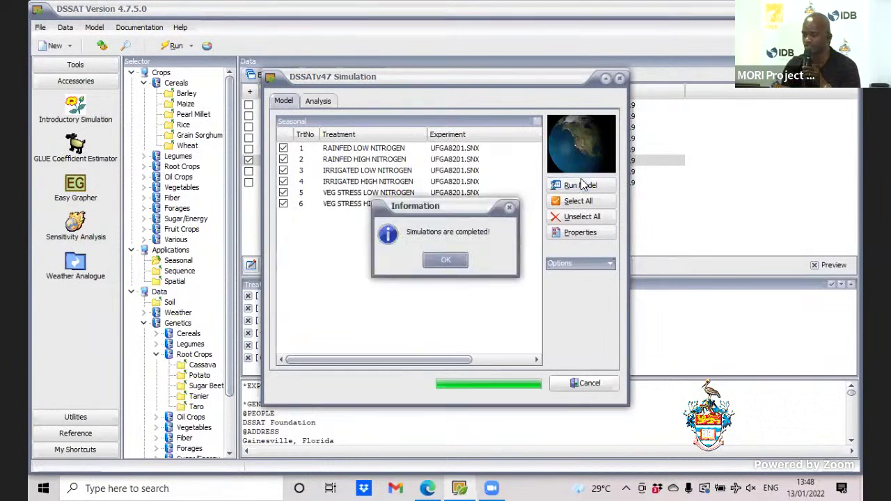
left_click(440, 259)
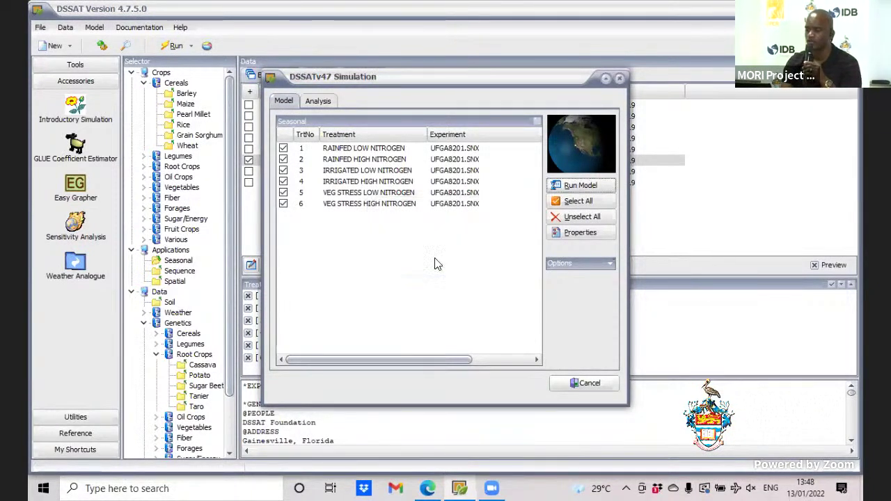
Step: Open the seasonal analysis of the UFGA8201 results and save its report as UFGA8201.OSR in the Seasonal folder
left_click(315, 101)
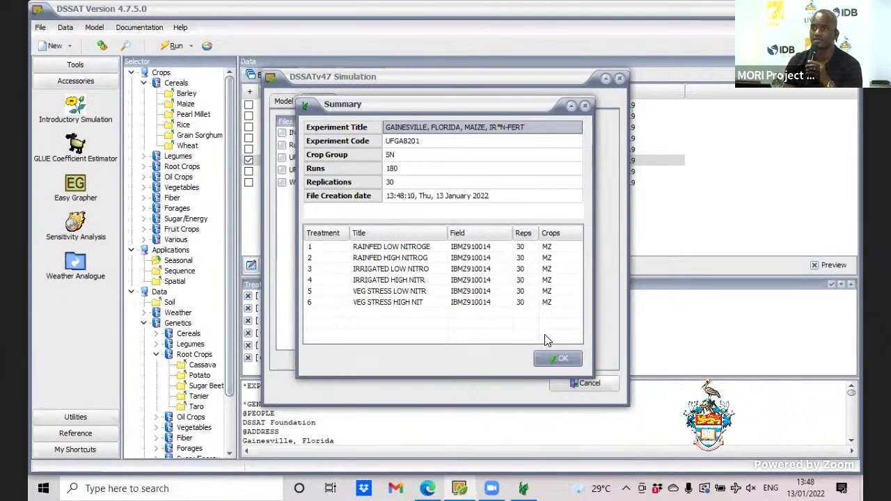
left_click(557, 358)
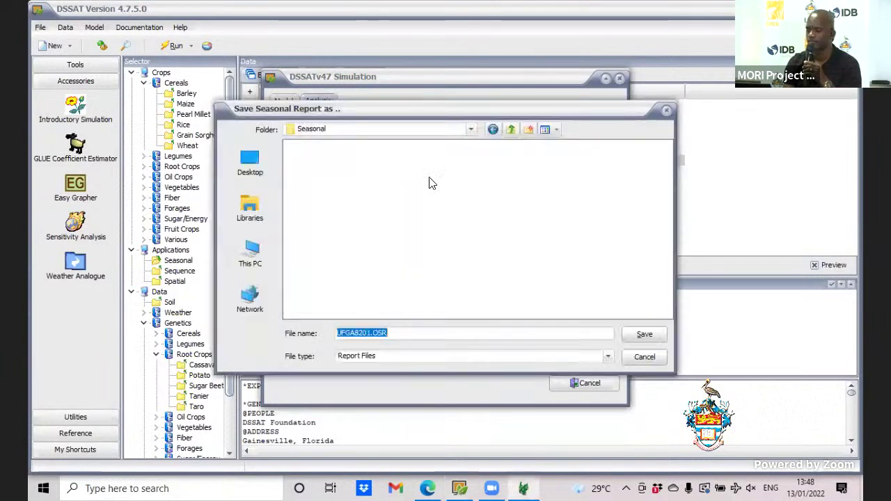
left_click(638, 336)
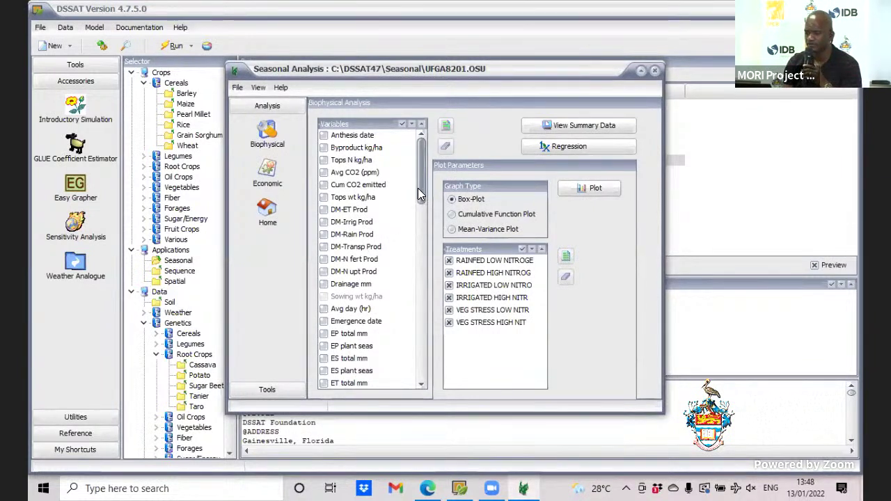
Step: Display a box plot of harvested yield for all six treatments in the biophysical analysis, and close the plot
left_click_drag(418, 187, 415, 238)
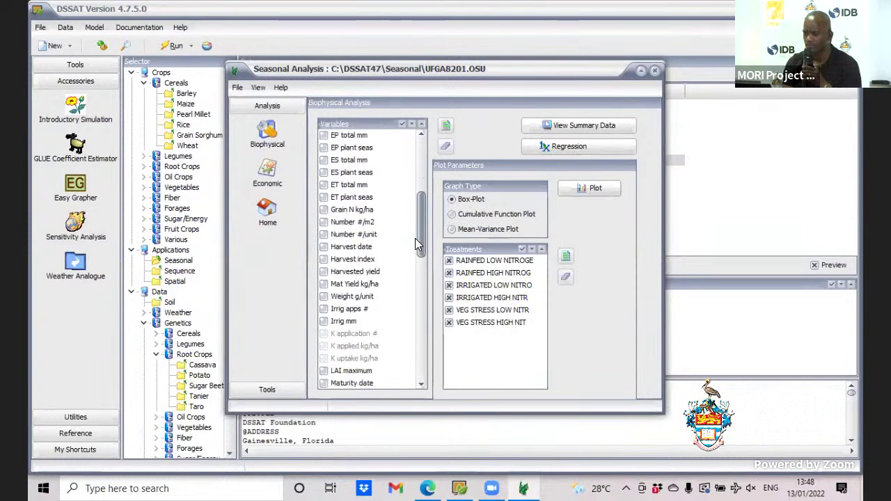
left_click(324, 273)
left_click(323, 272)
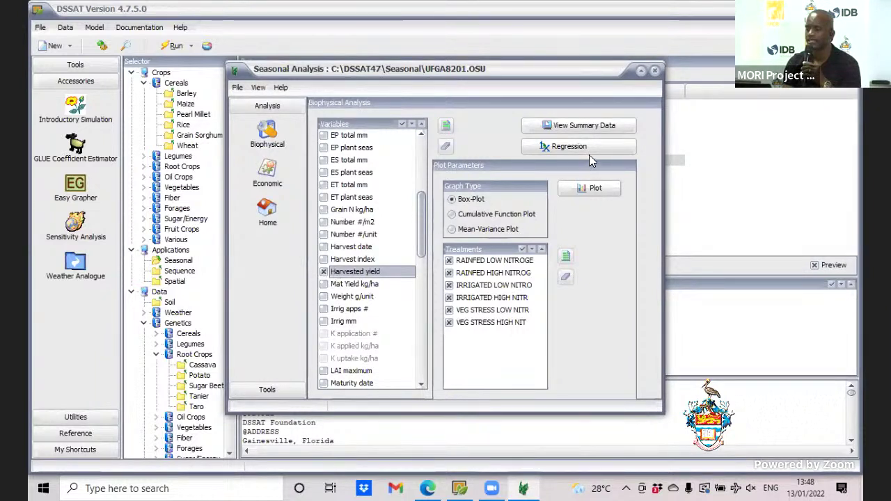
left_click(572, 186)
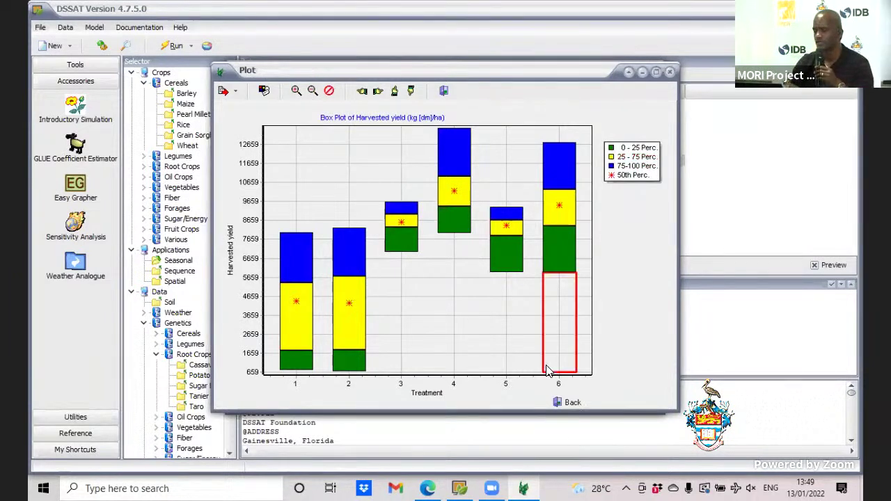
left_click(561, 405)
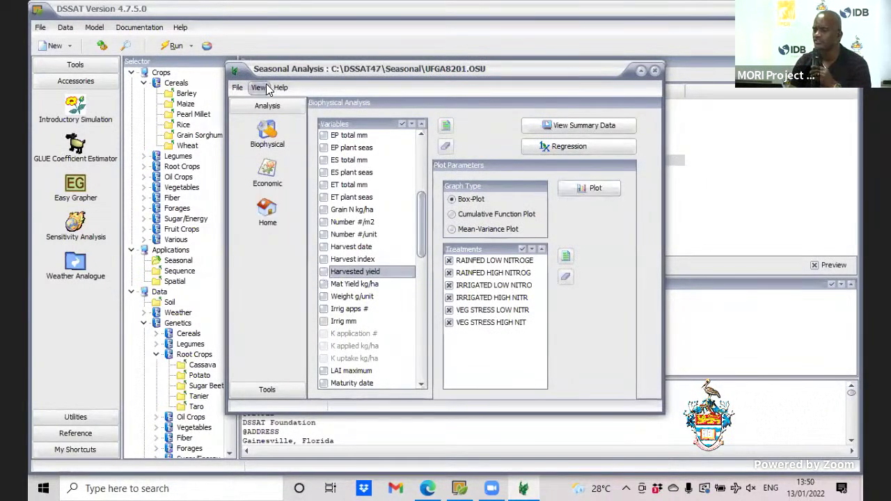
Step: Switch to the economic analysis and view the box plot of monetary returns per hectare for all treatments, closing it when done
left_click(272, 167)
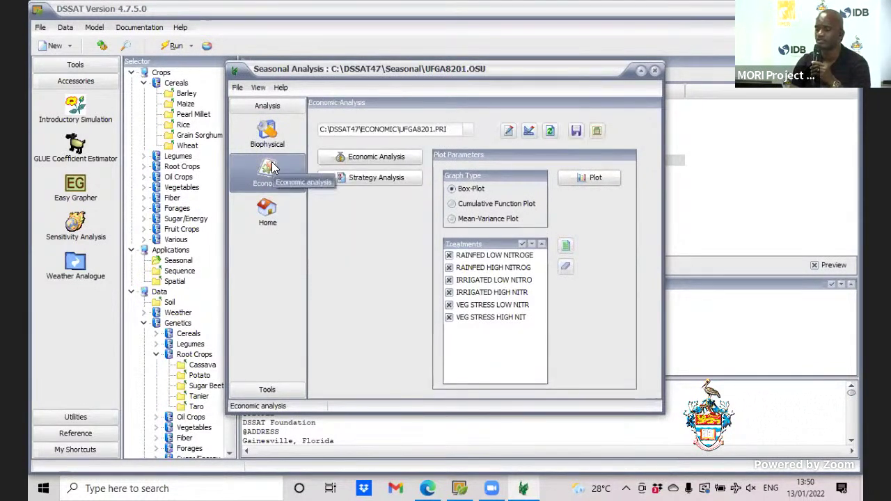
left_click(267, 143)
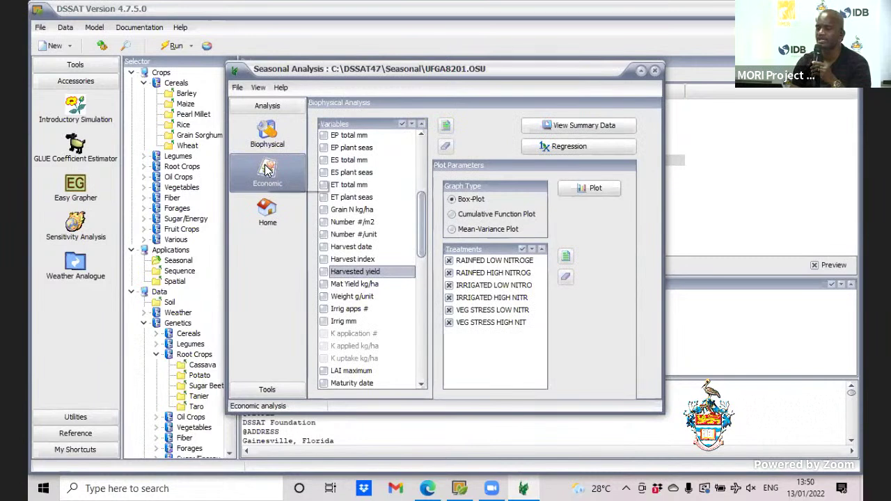
left_click(268, 171)
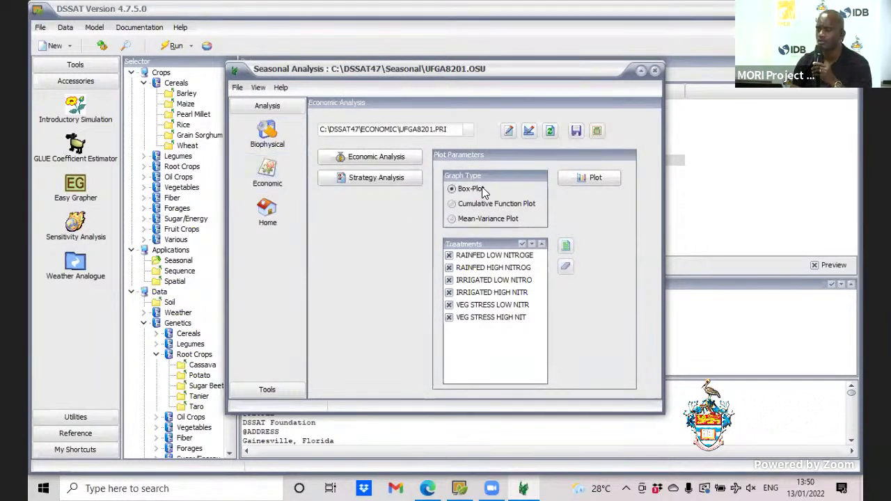
left_click(592, 180)
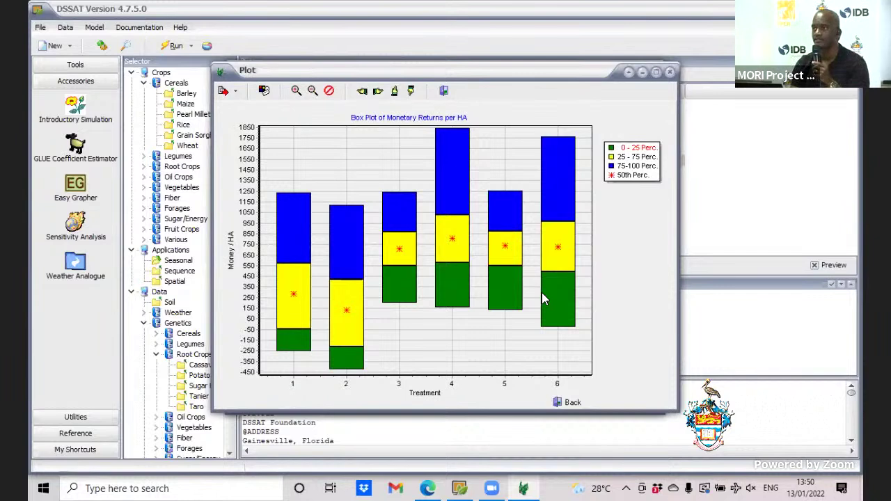
left_click(567, 403)
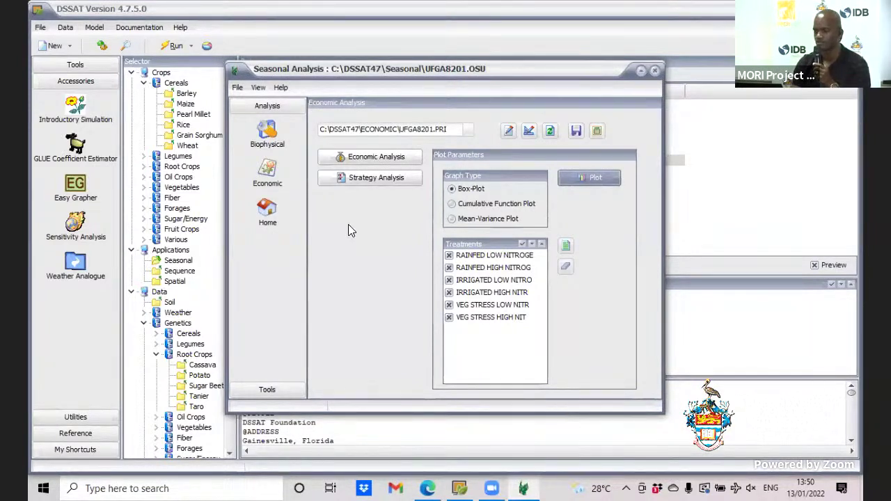
Step: Set the irrigation cost to 50.00 $/mm in the economic price editor and apply the values to all treatments
left_click(529, 132)
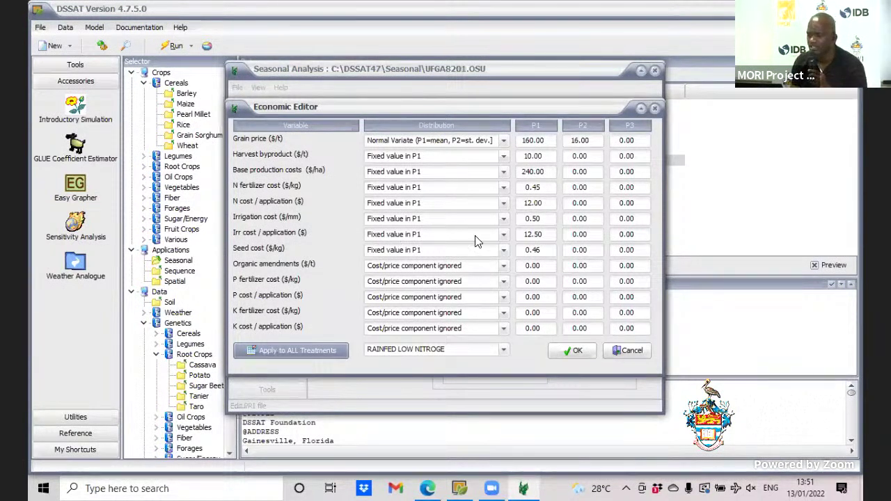
double_click(541, 220)
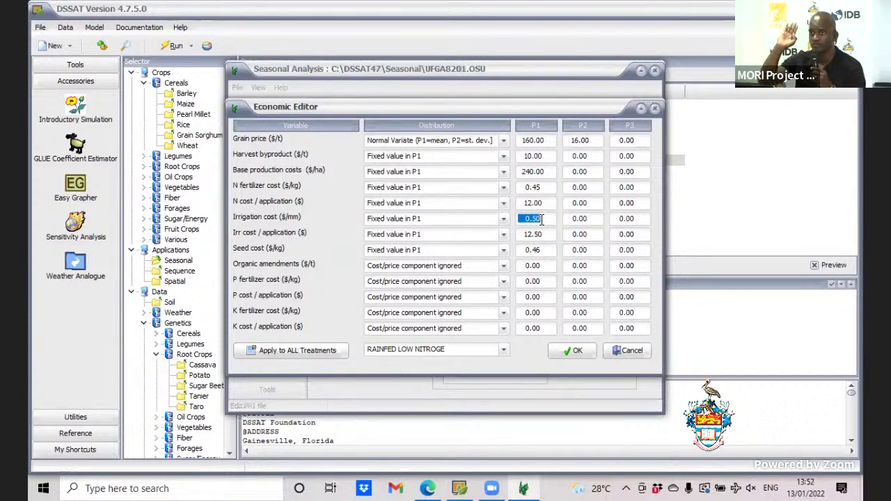
type("5")
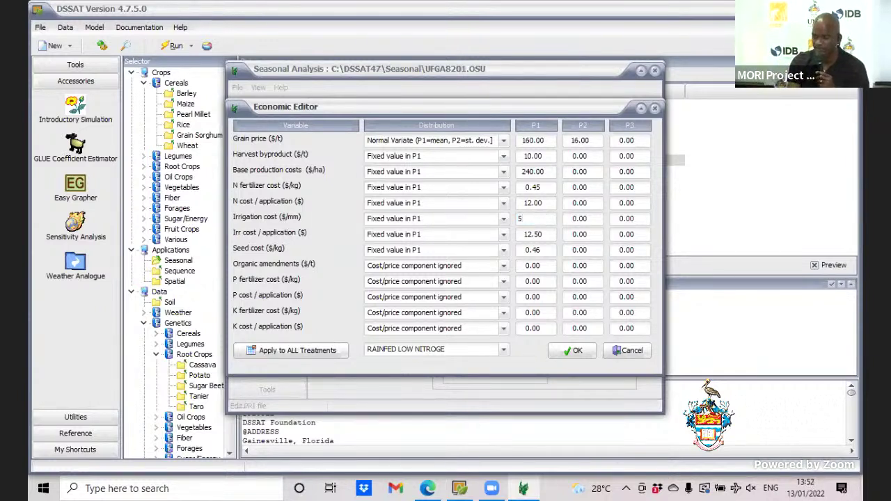
type("0.00")
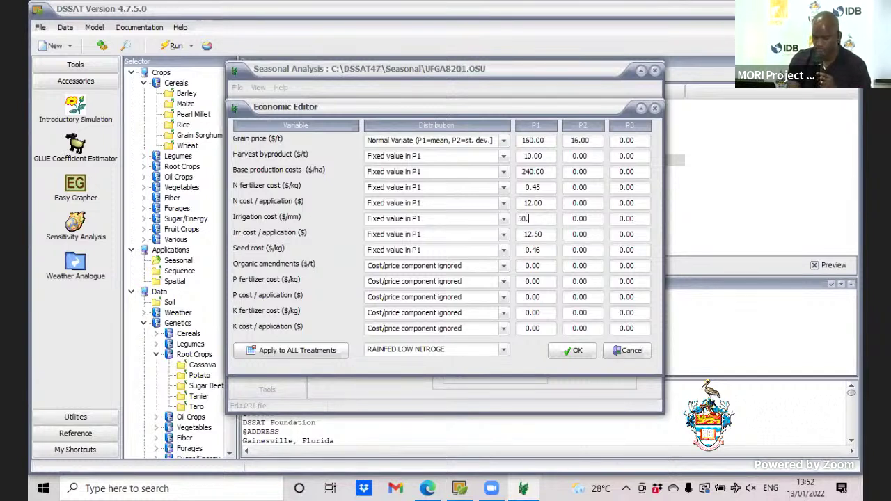
left_click(305, 351)
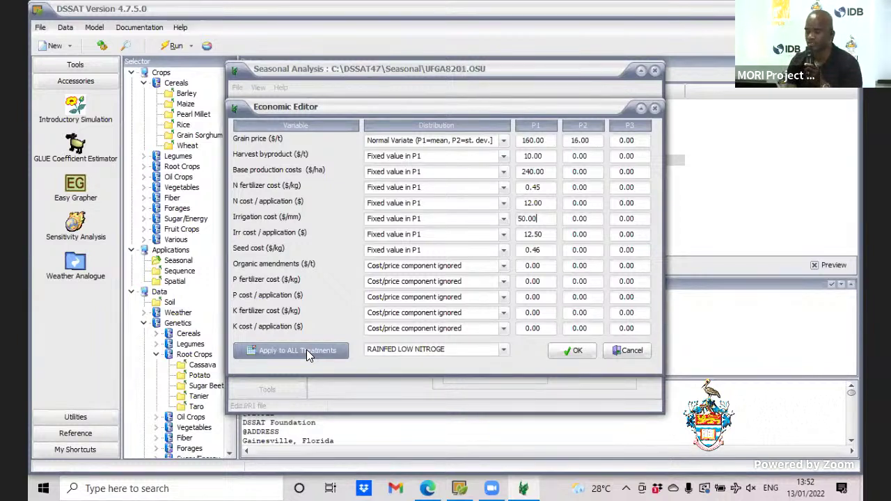
left_click(307, 349)
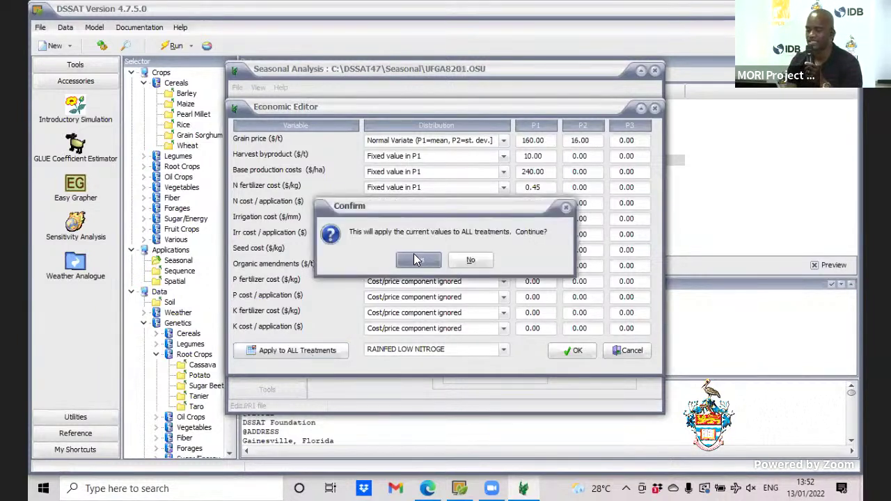
left_click(416, 259)
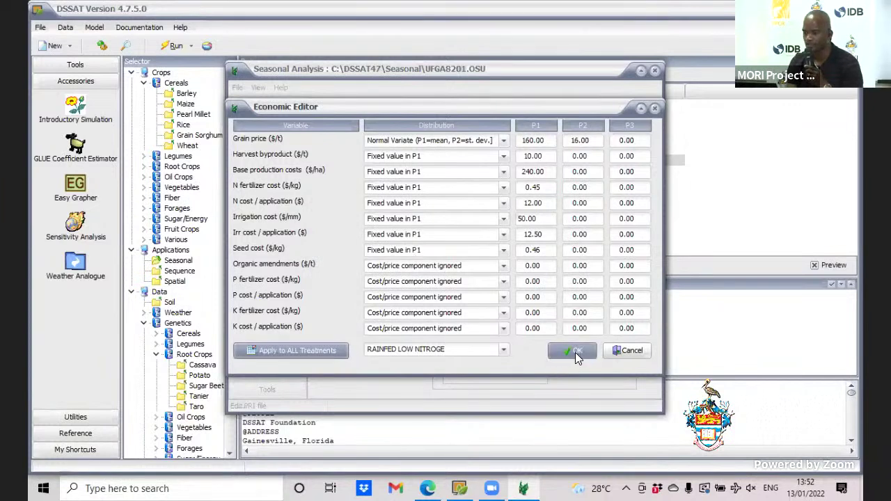
Step: Accept the edited prices and save them to the price file UFGA8201.PRI in the Economic folder
left_click(574, 352)
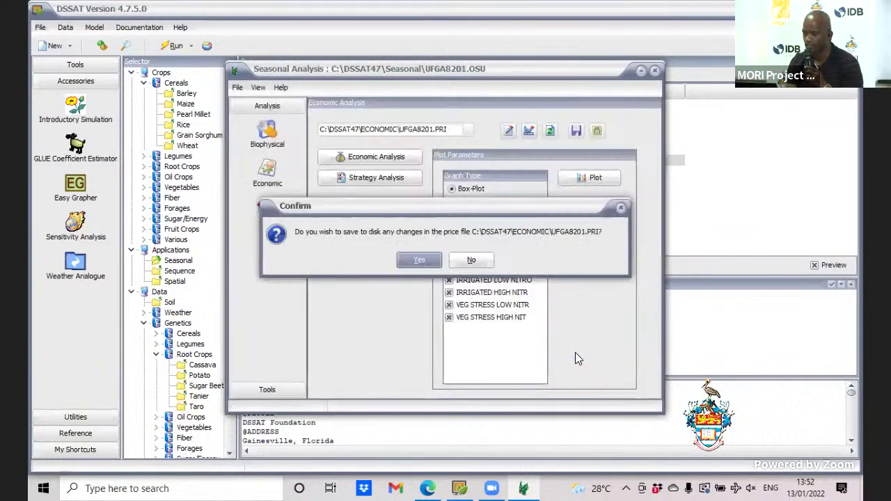
left_click(404, 262)
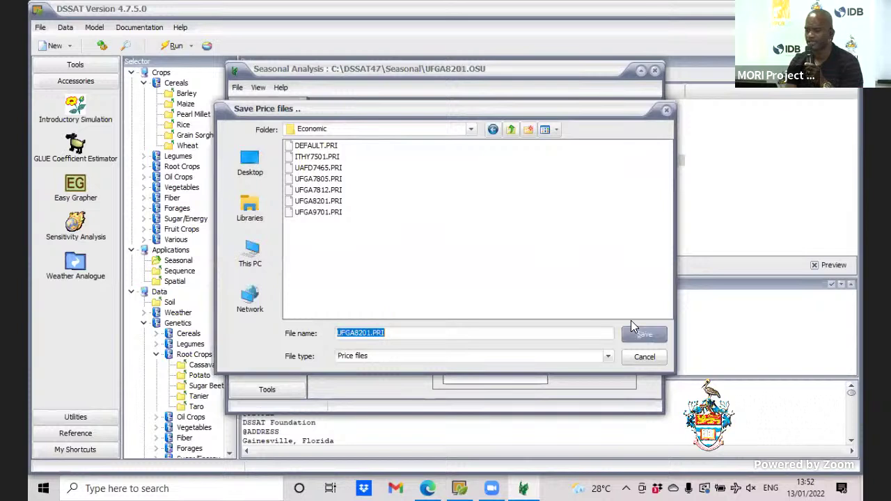
left_click(642, 332)
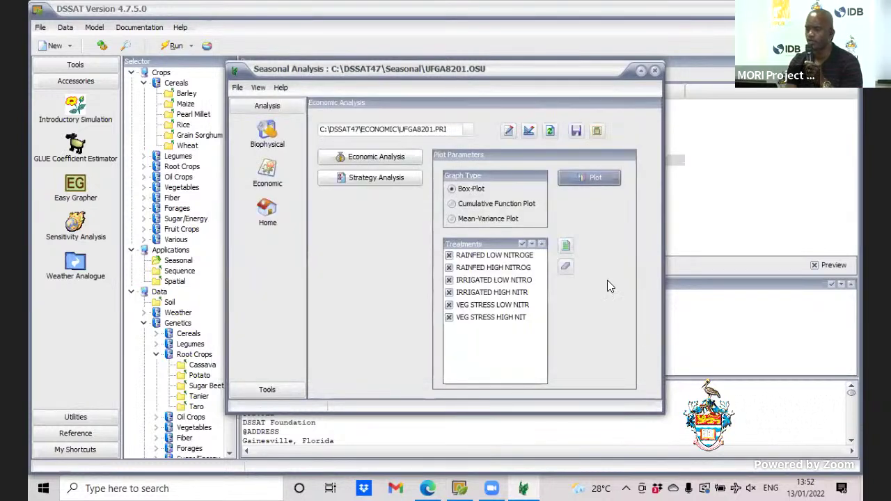
Step: View the box plot of monetary returns under the edited prices, and the biophysical box plot of harvested yield for comparison
left_click(591, 183)
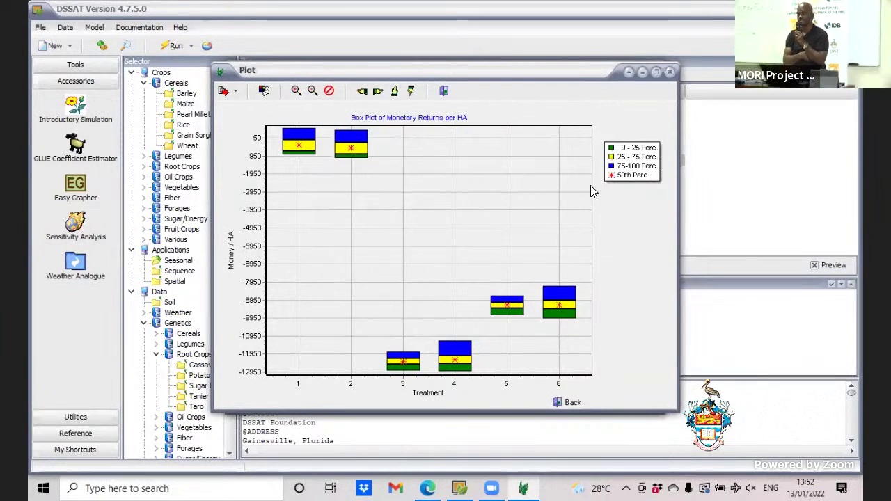
left_click(569, 402)
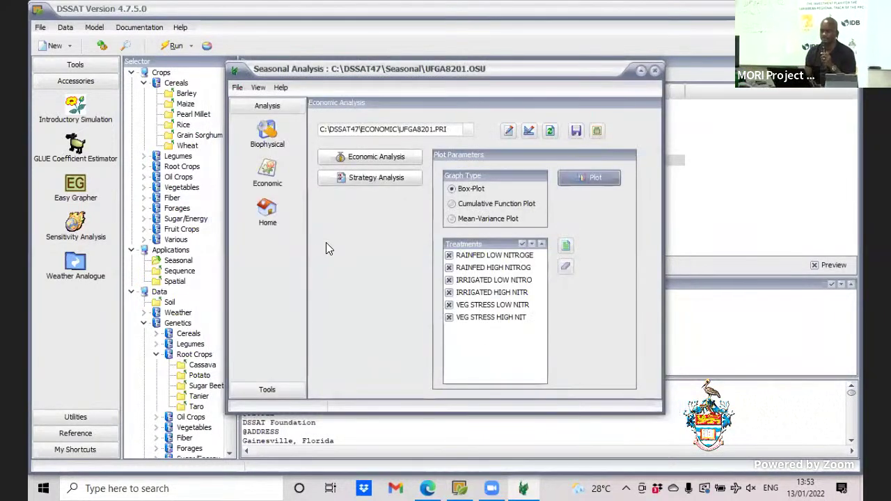
left_click(283, 143)
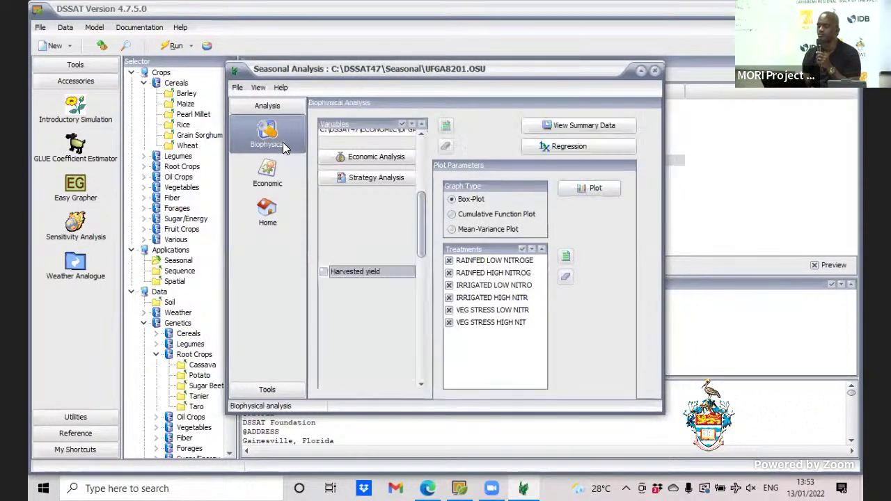
left_click(324, 271)
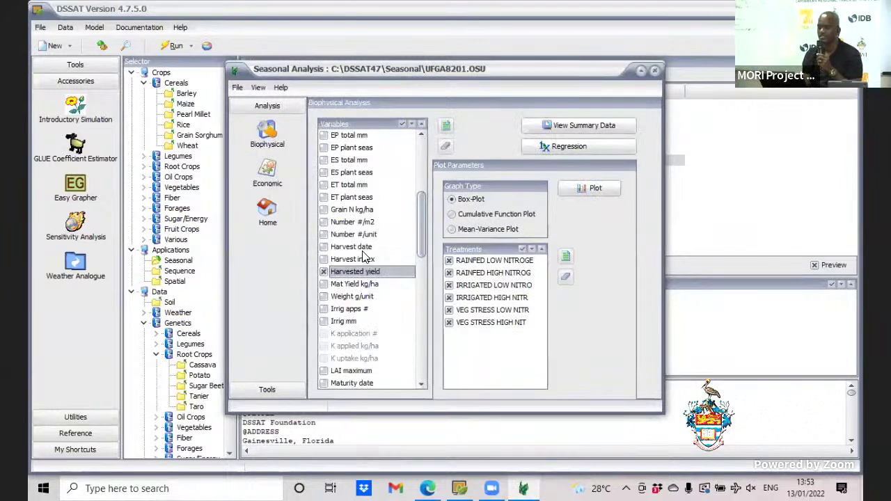
left_click(592, 187)
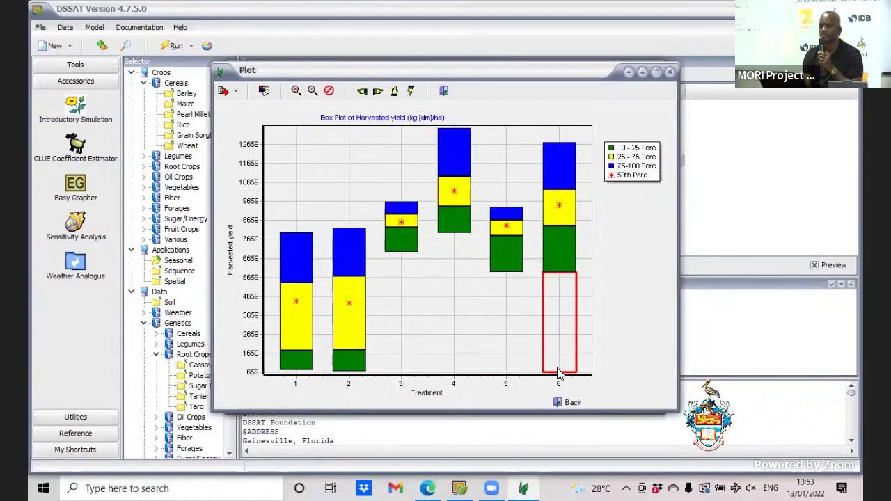
left_click(557, 404)
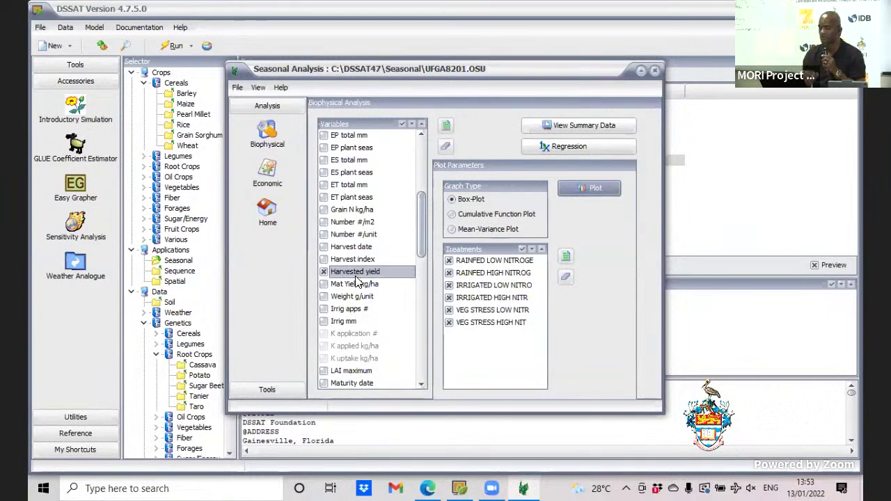
Step: Examine the economic strategy analysis of the six treatments and the box plot of monetary returns per hectare
left_click(258, 180)
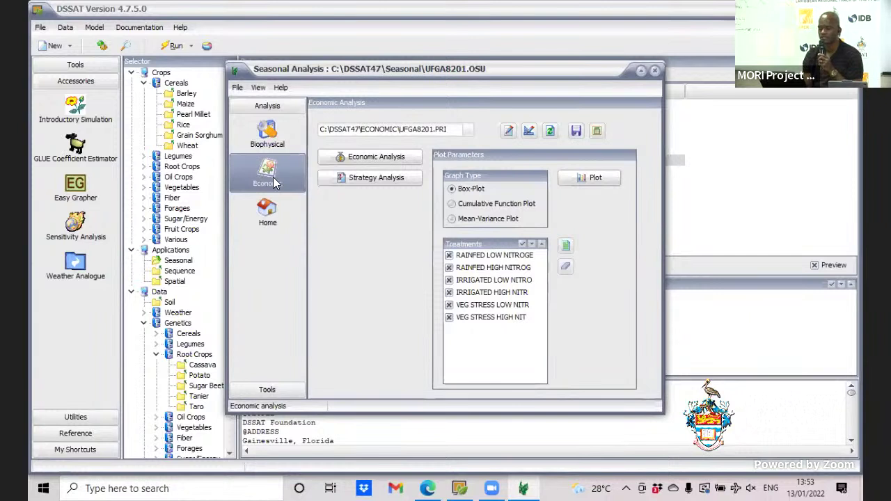
left_click(385, 179)
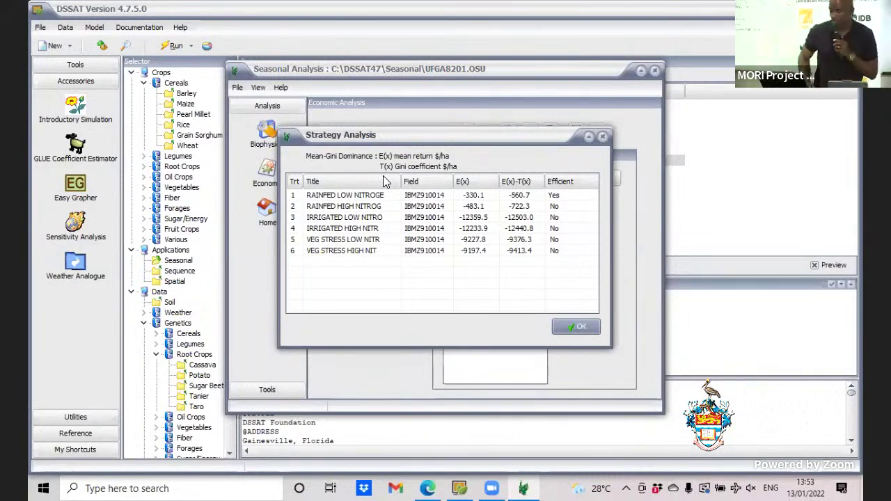
left_click(603, 138)
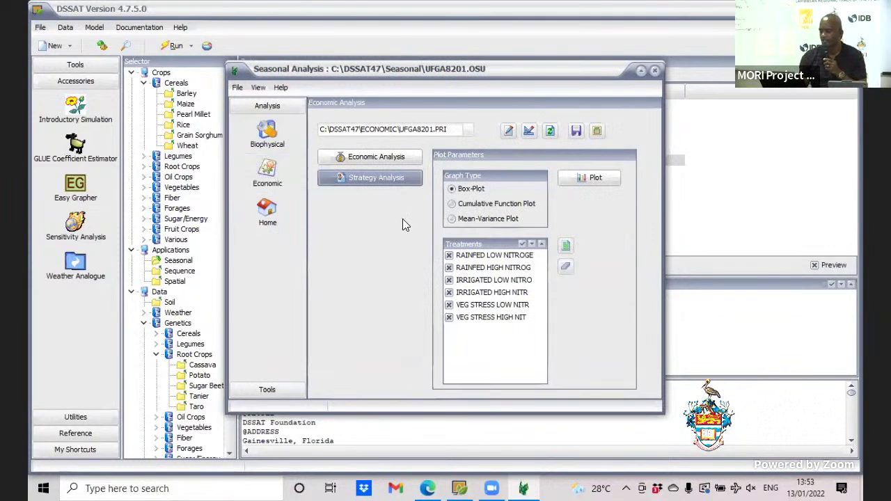
left_click(592, 178)
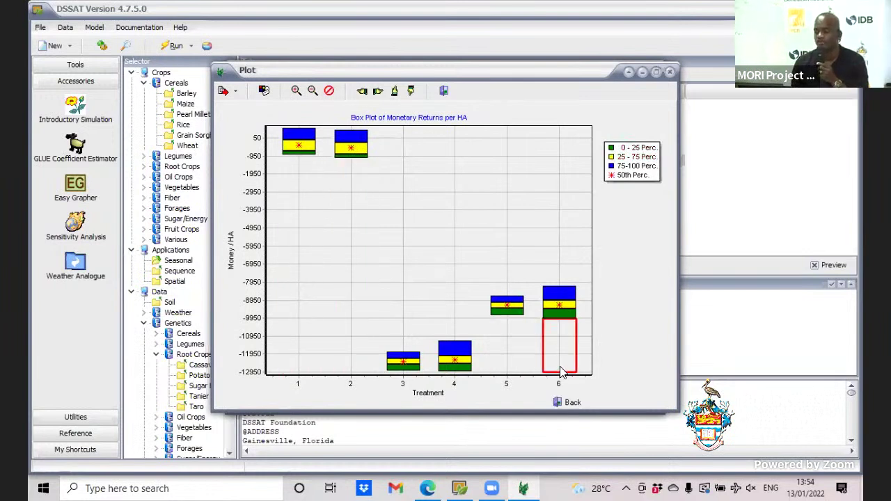
left_click(563, 402)
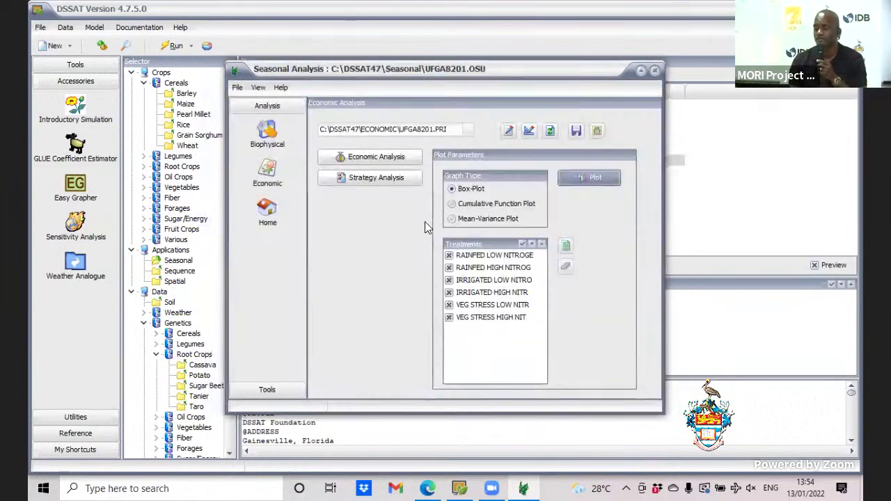
Step: Review the strategy analysis once more and close the seasonal analysis
left_click(383, 179)
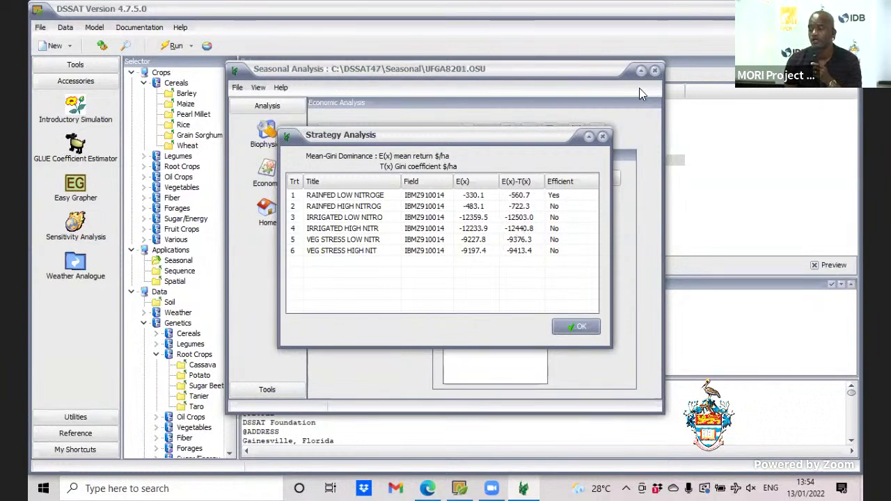
left_click(604, 136)
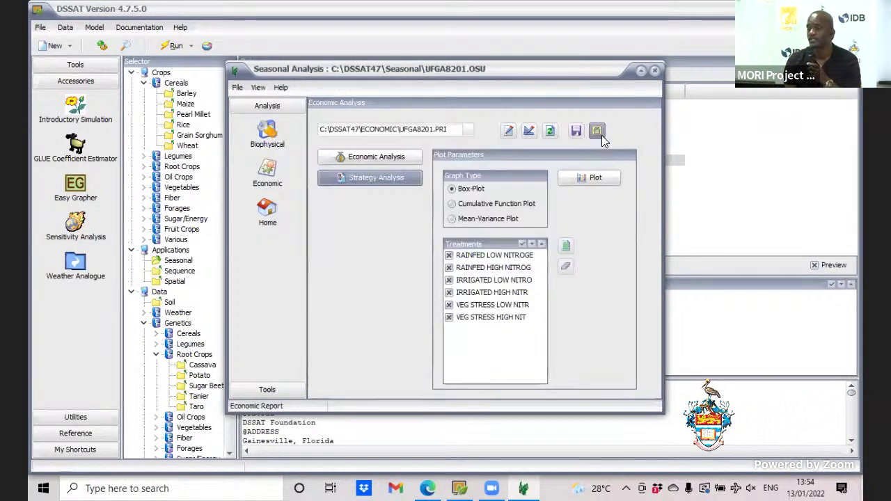
left_click(655, 72)
left_click(623, 76)
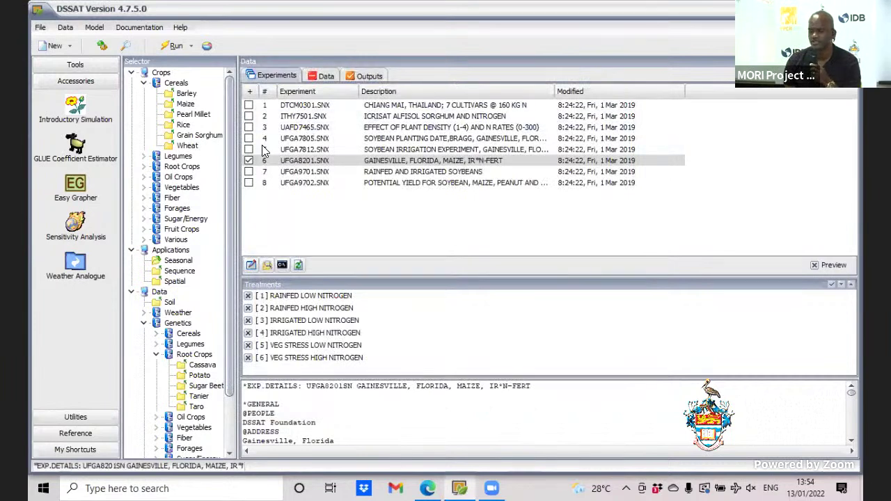
Step: Select the maize experiment UFGA8201.MZX under the cereal crops and open it for editing in XBuild
left_click(174, 108)
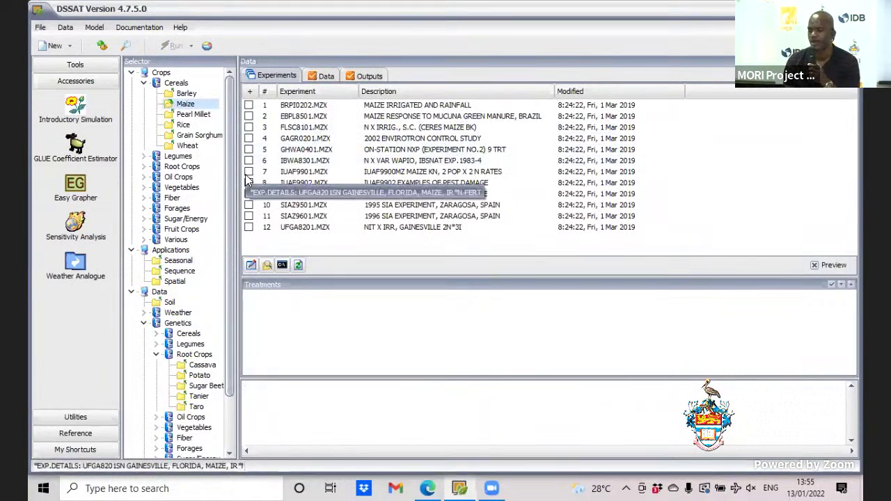
left_click(249, 228)
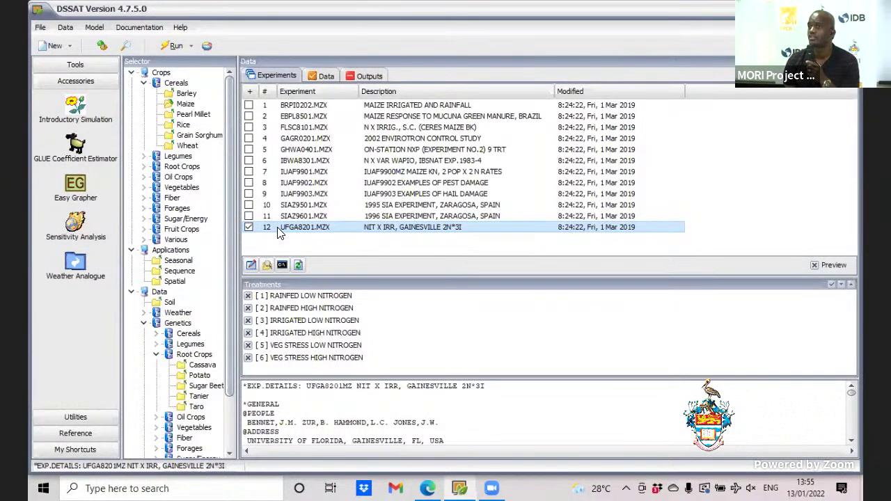
right_click(278, 233)
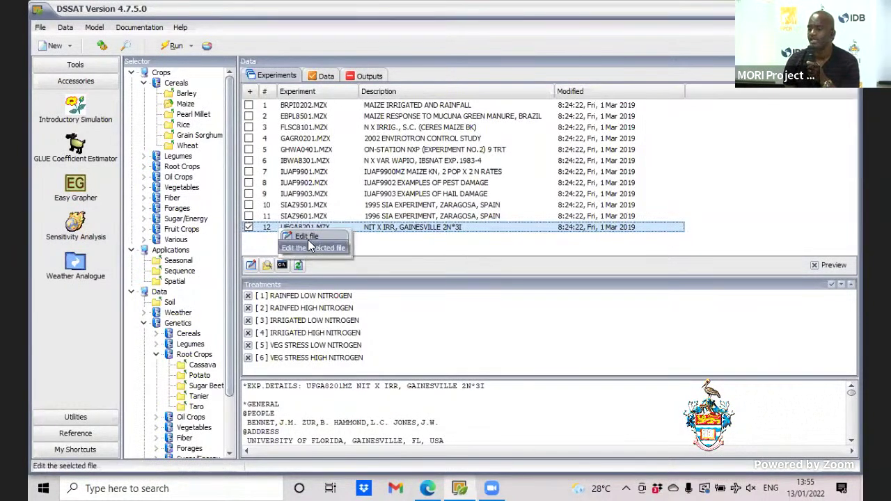
left_click(308, 238)
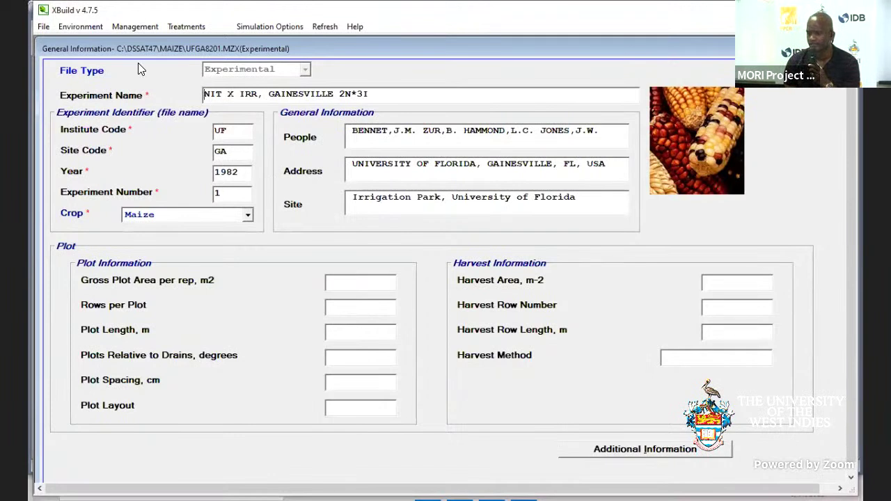
Step: Look at the environmental modifications of the UFGA8201.MZX experiment and close XBuild
left_click(77, 27)
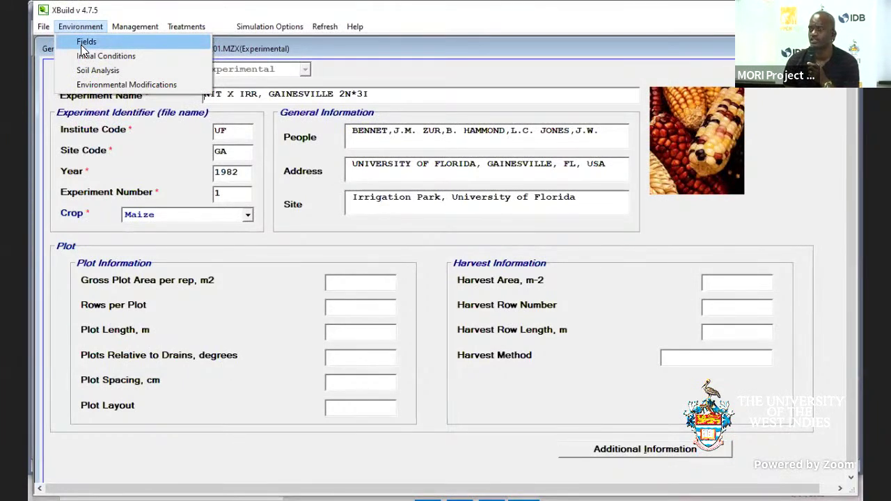
left_click(80, 85)
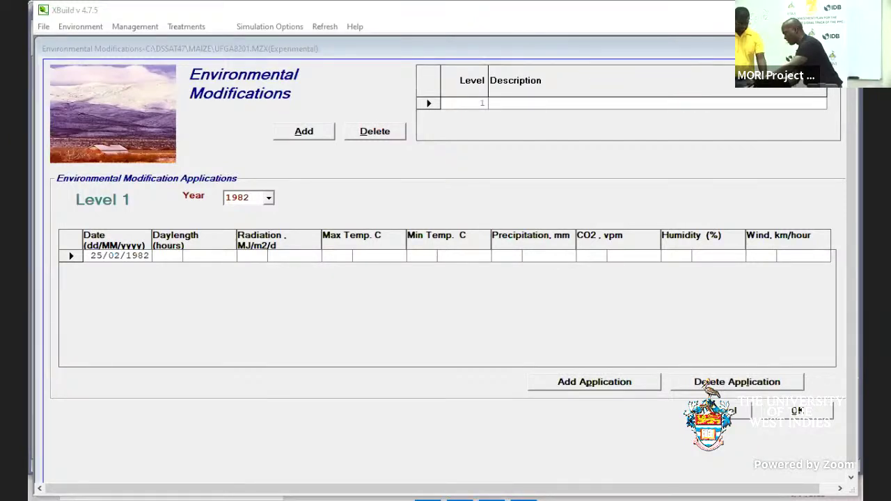
key("alt+F4")
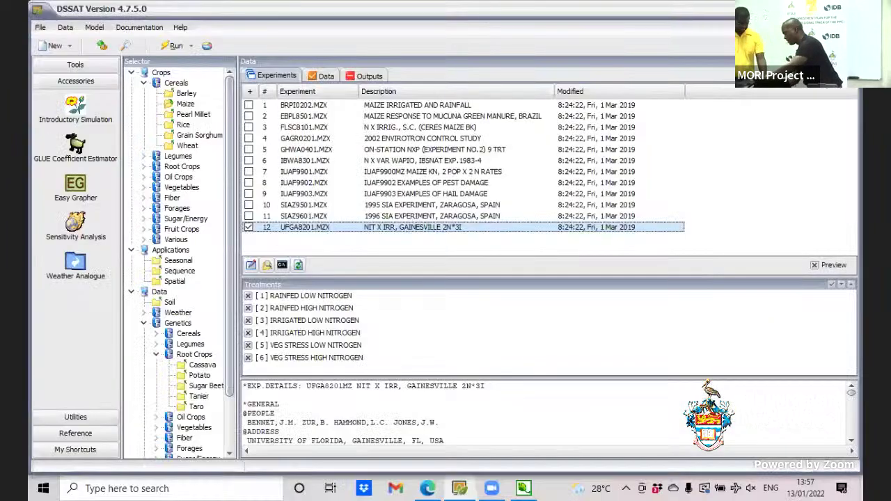